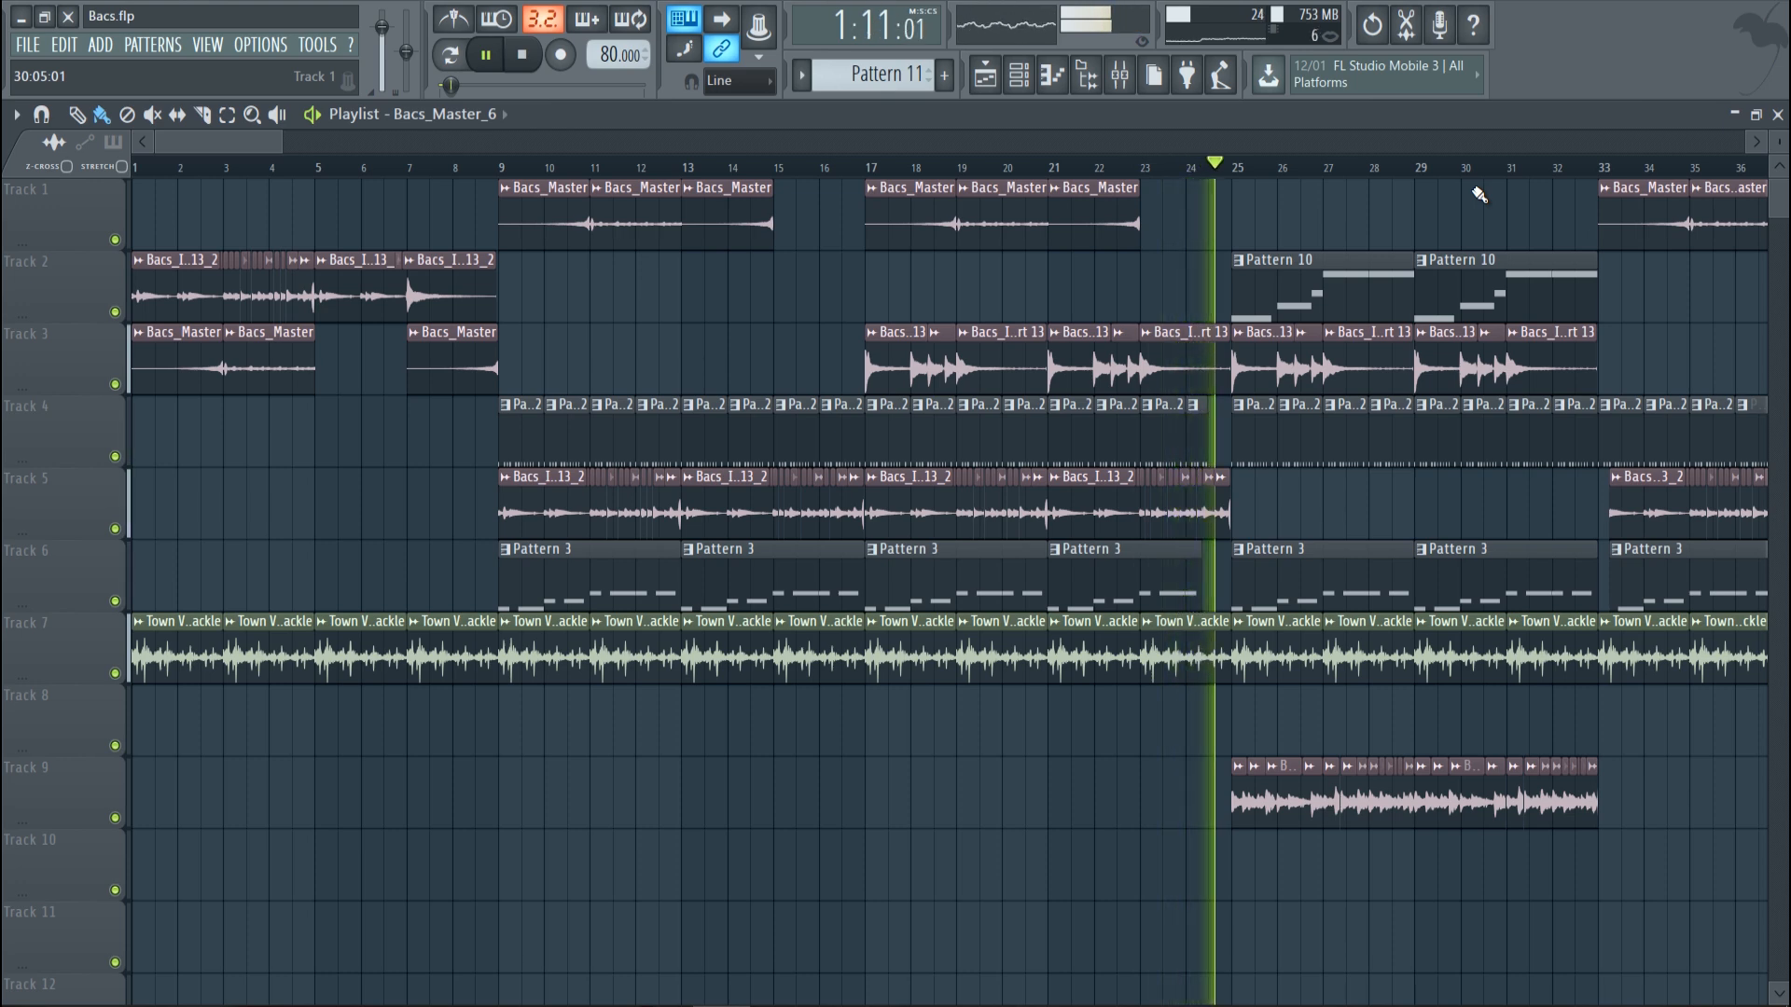
Step: Stop playback and solo Track 2 near the start of the playlist
key(space)
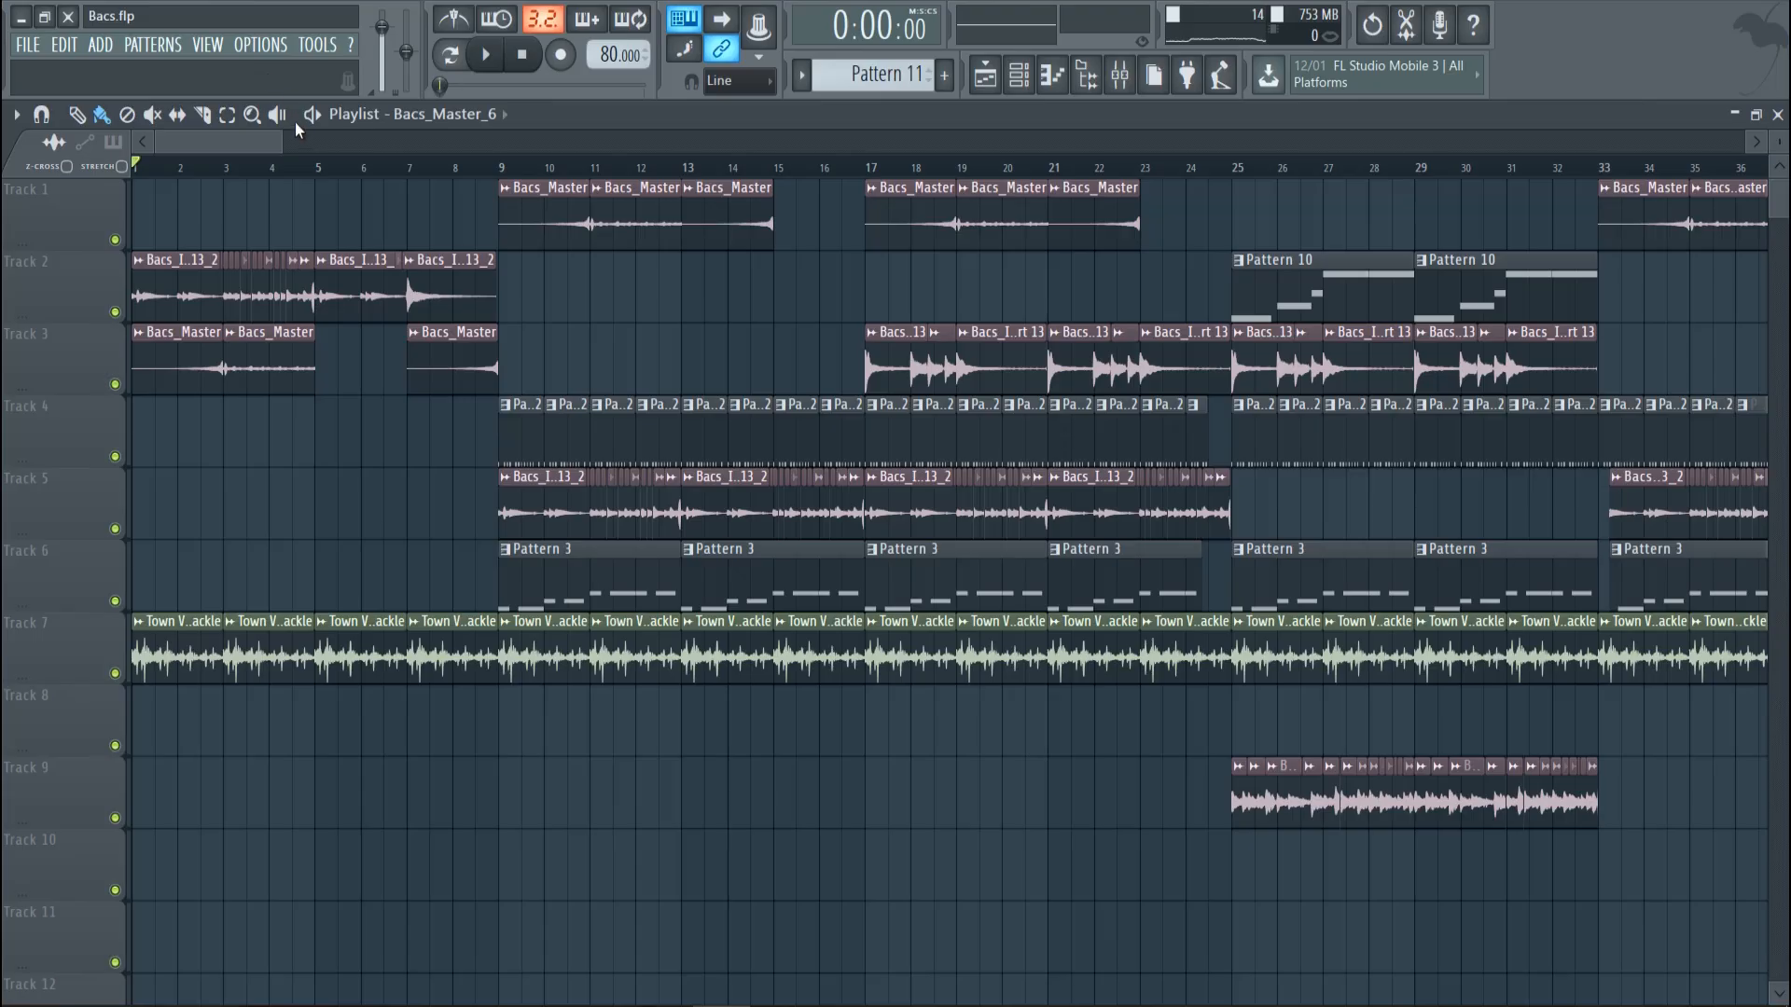
drag(283, 140, 209, 146)
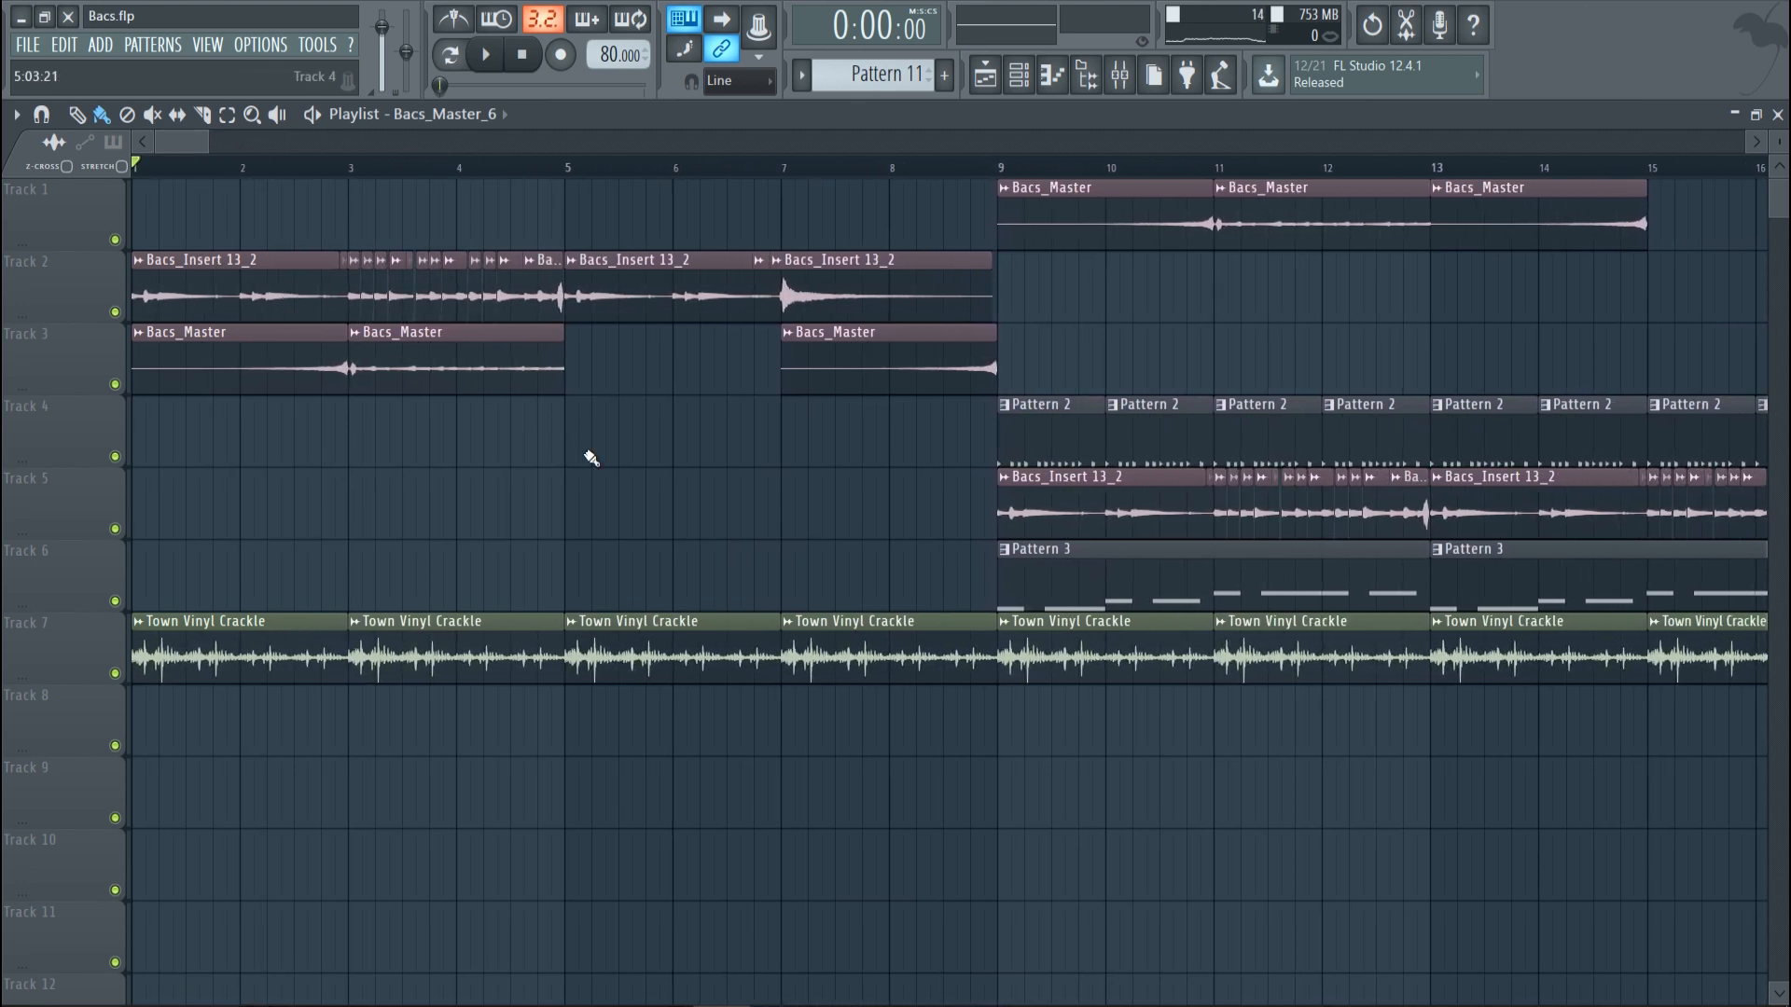
right_click(119, 311)
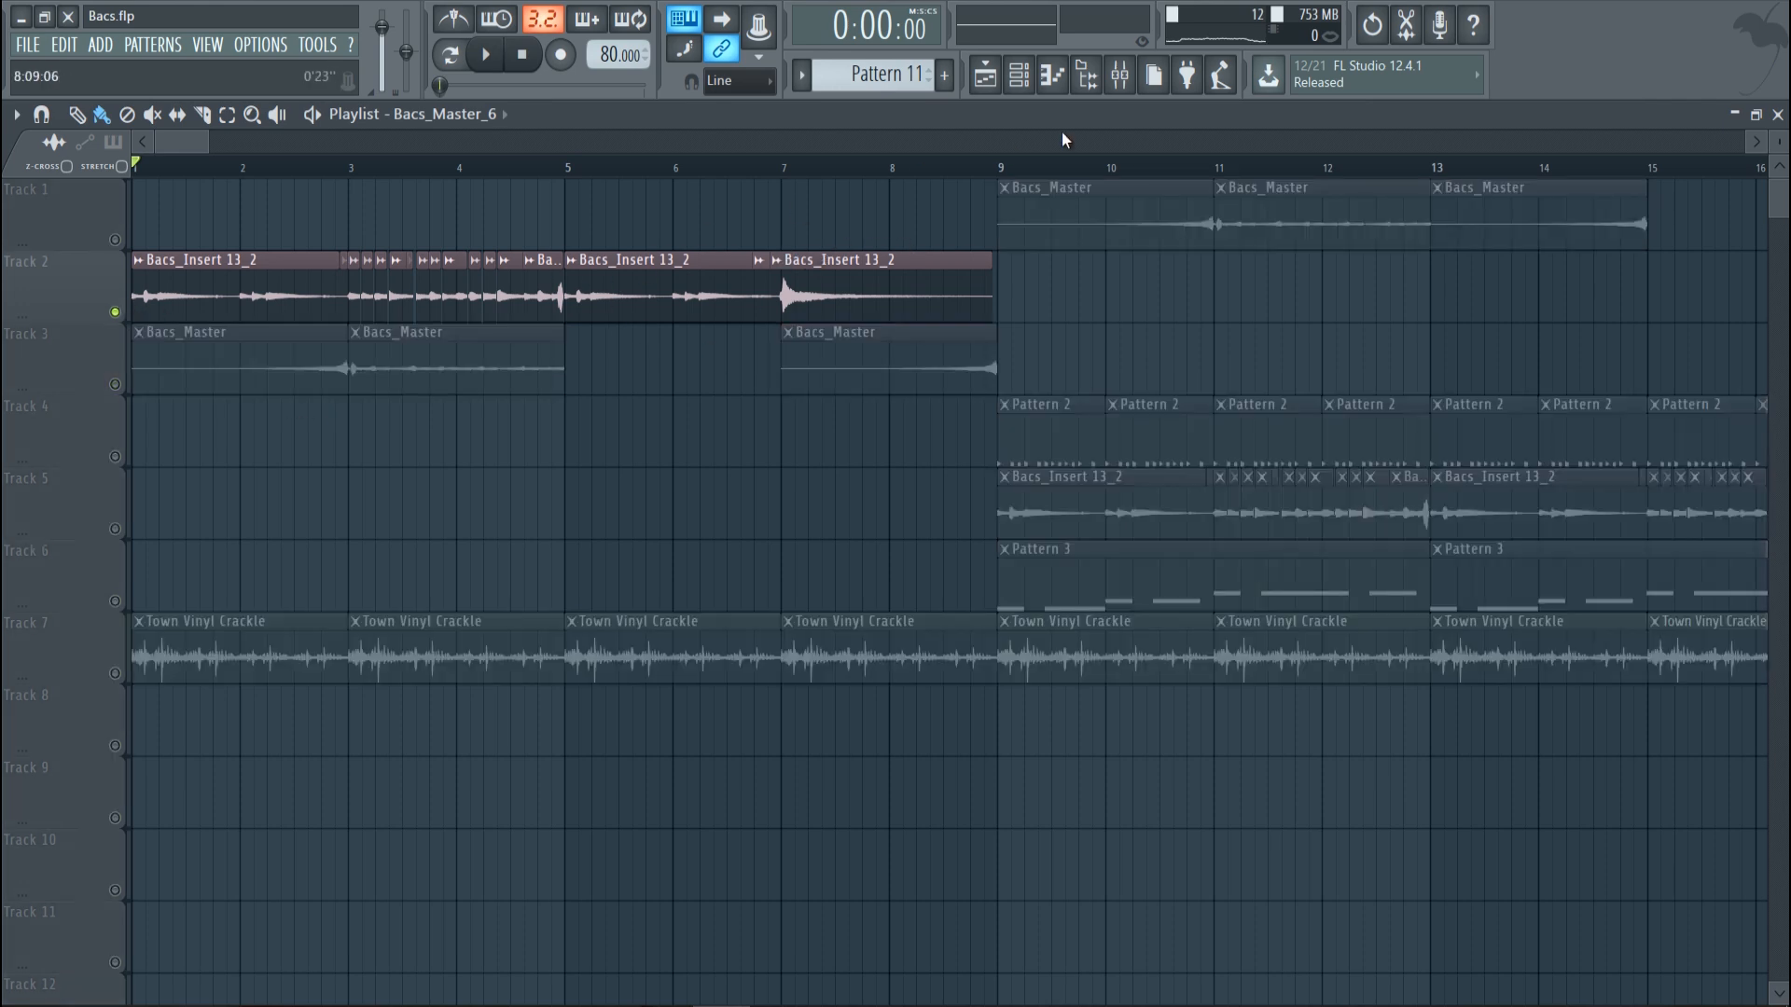
Step: Examine the effects chain on the REC mixer track 10
click(1115, 88)
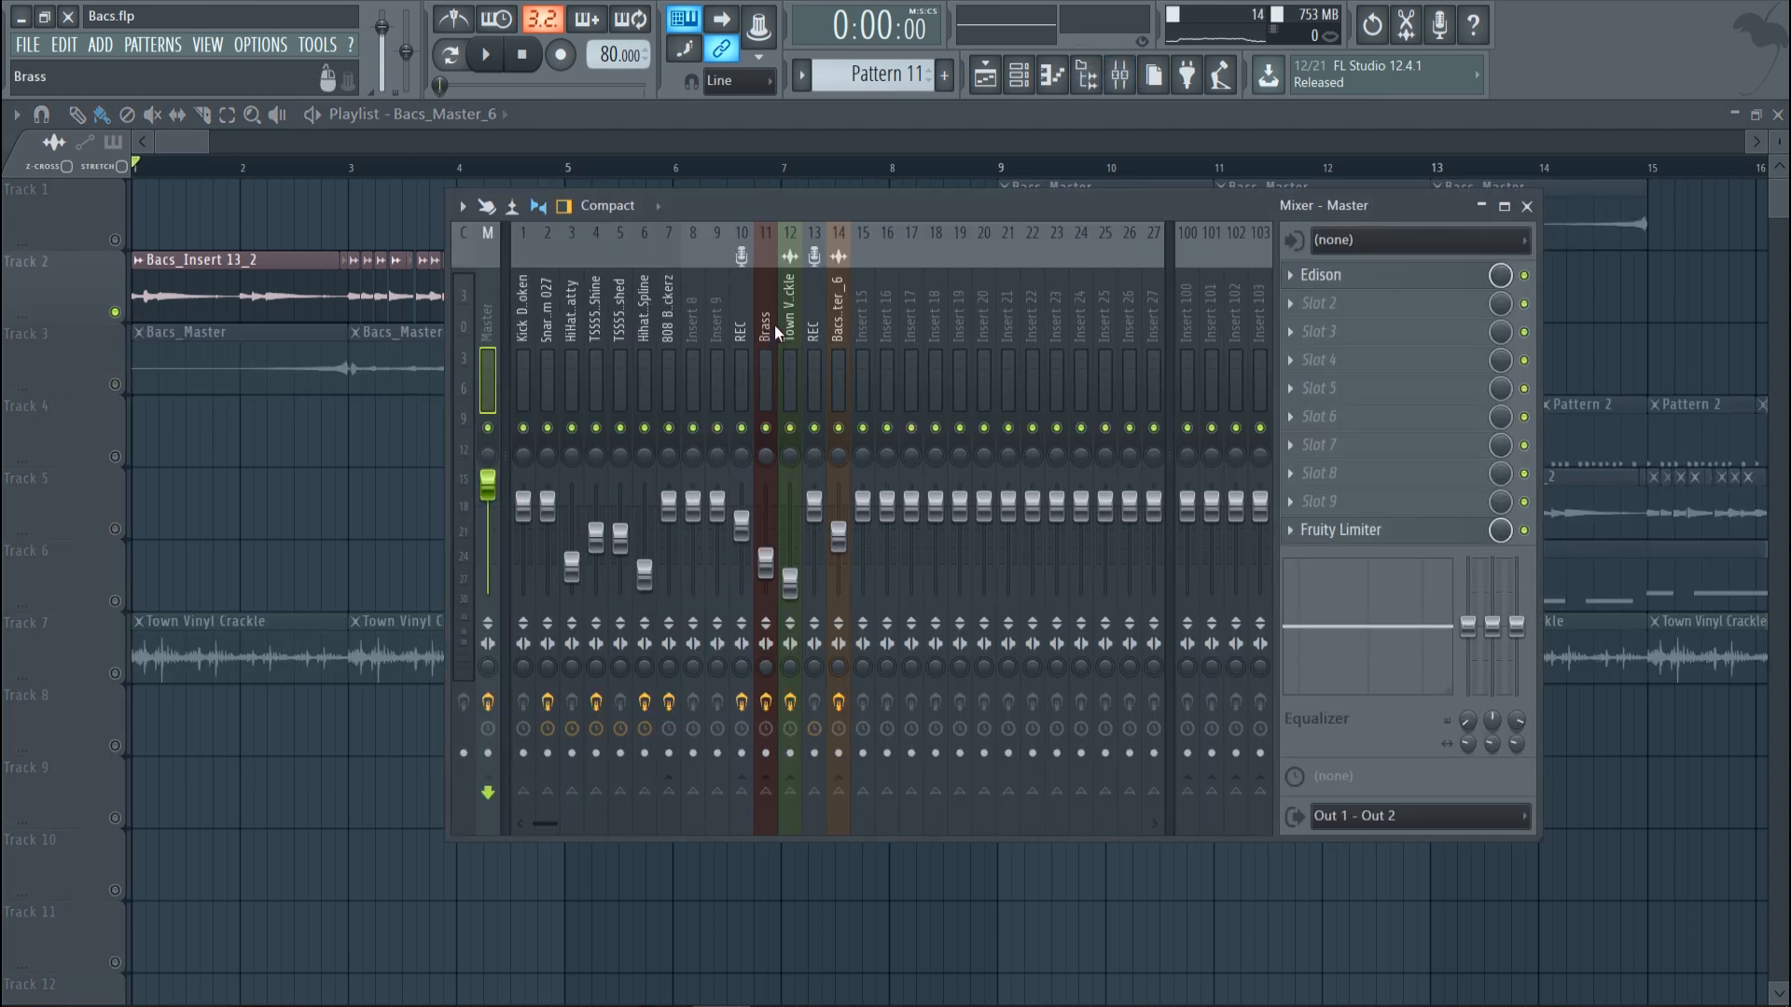
click(741, 331)
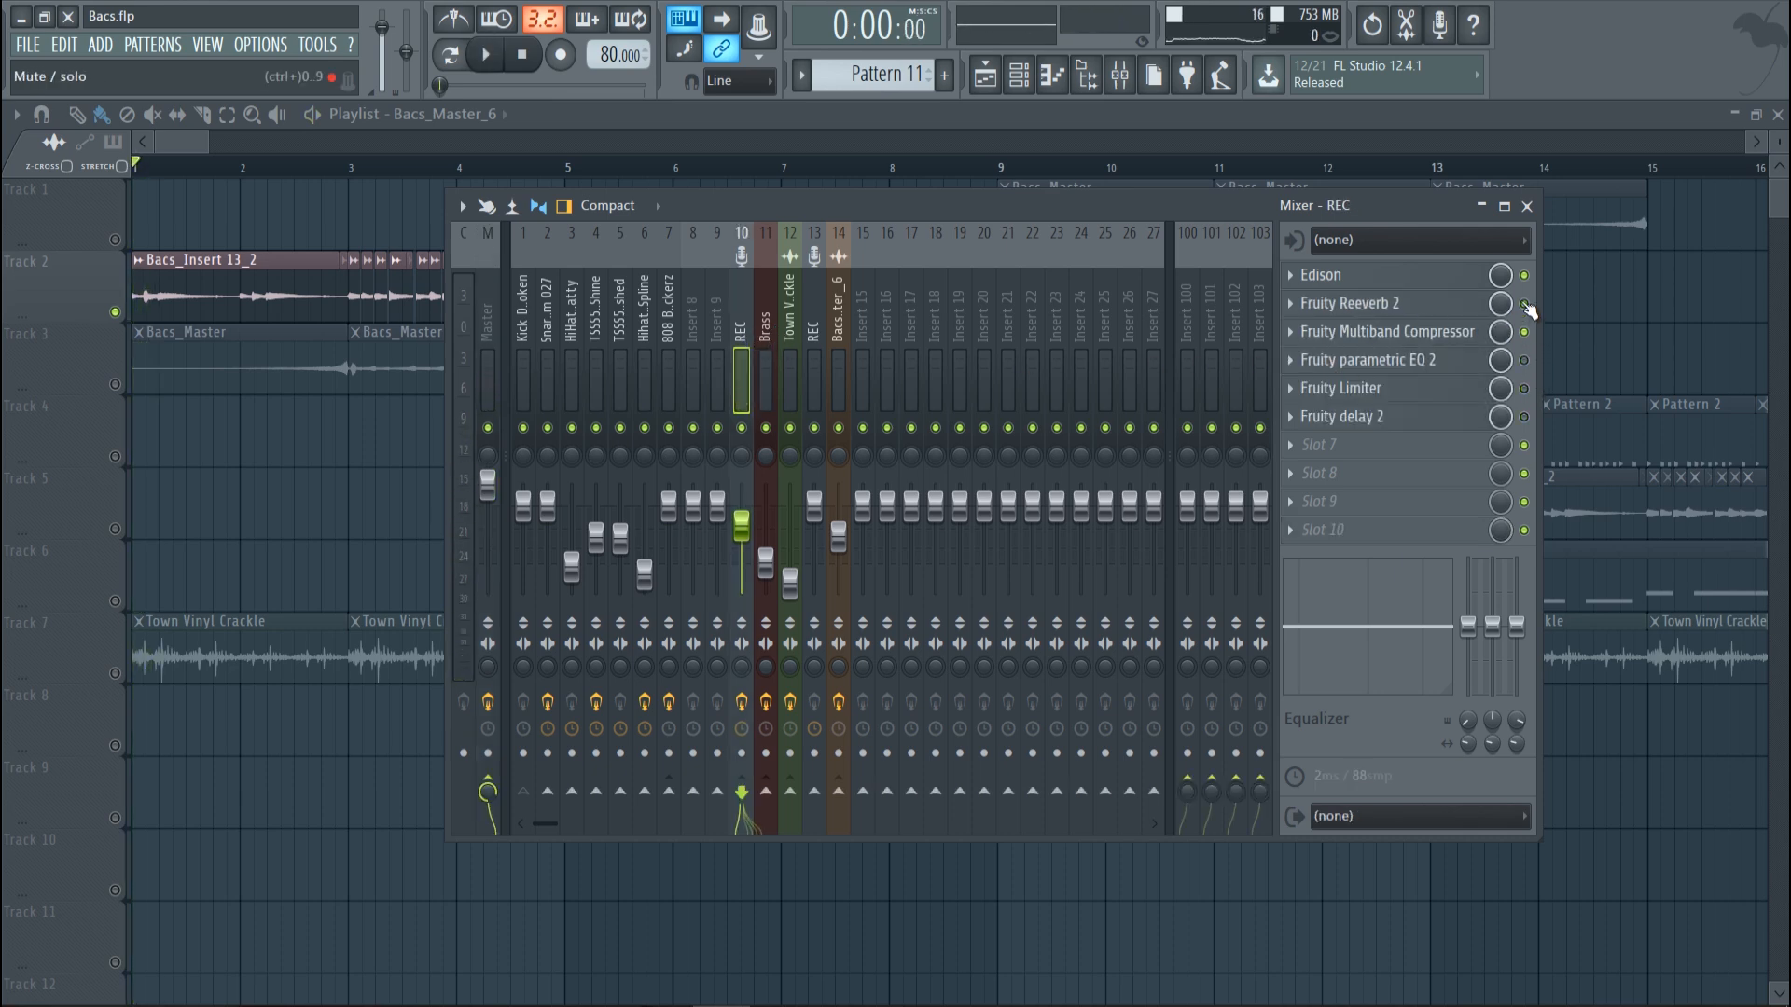
key(F9)
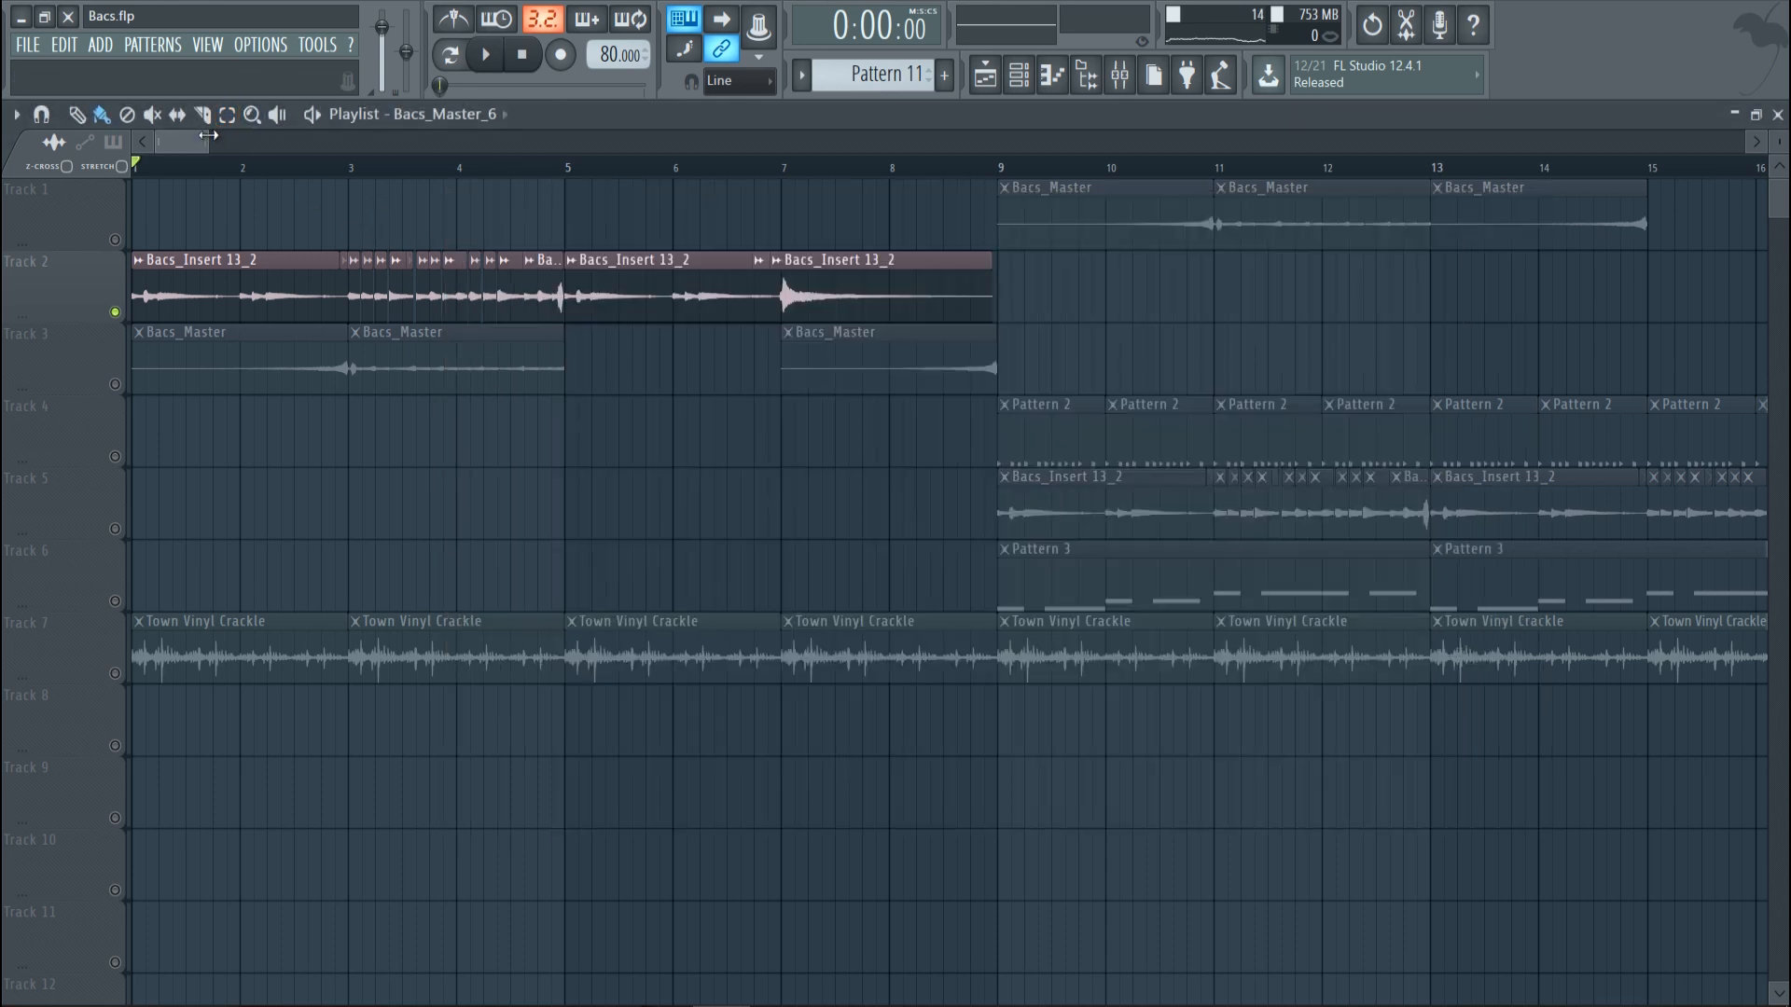
Step: Play the soloed Track 2 from the start and look over its chopped clips
drag(209, 135, 170, 137)
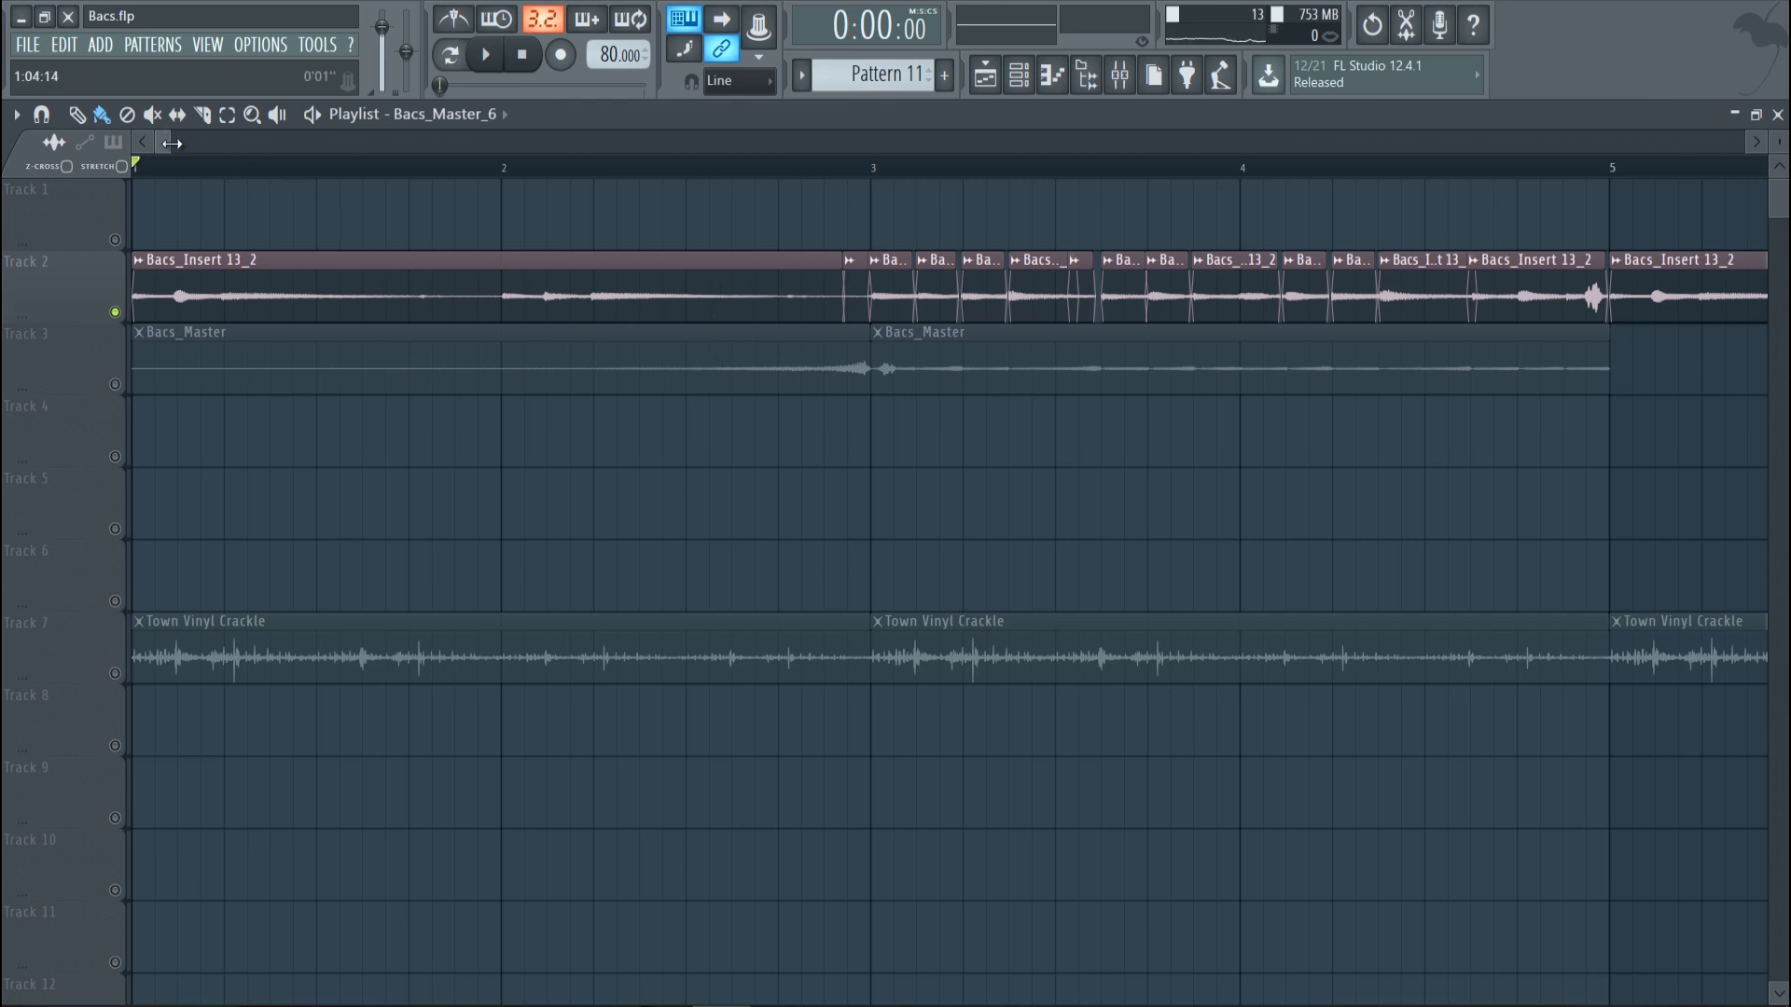
key(space)
drag(172, 143, 186, 144)
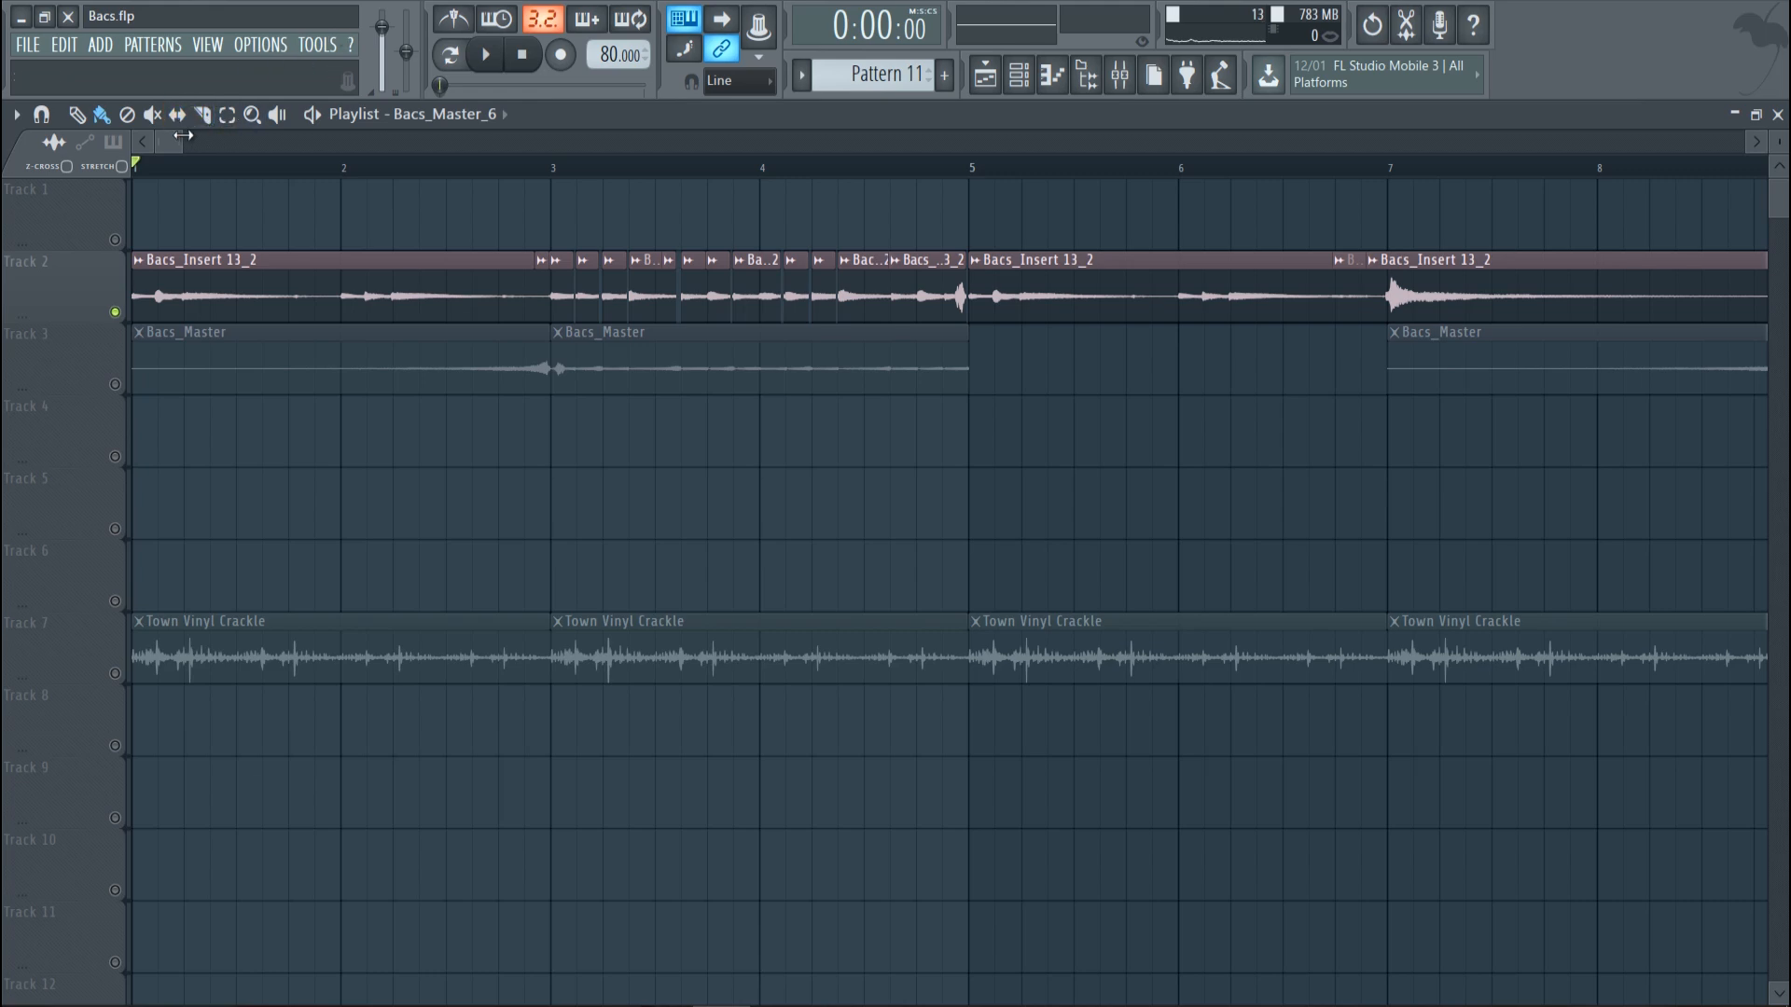
Step: Examine the channel settings of the Bacs_Insert 13_2 clip on Track 2, including its declicking mode and mixer track assignment
drag(183, 135, 171, 137)
double_click(334, 280)
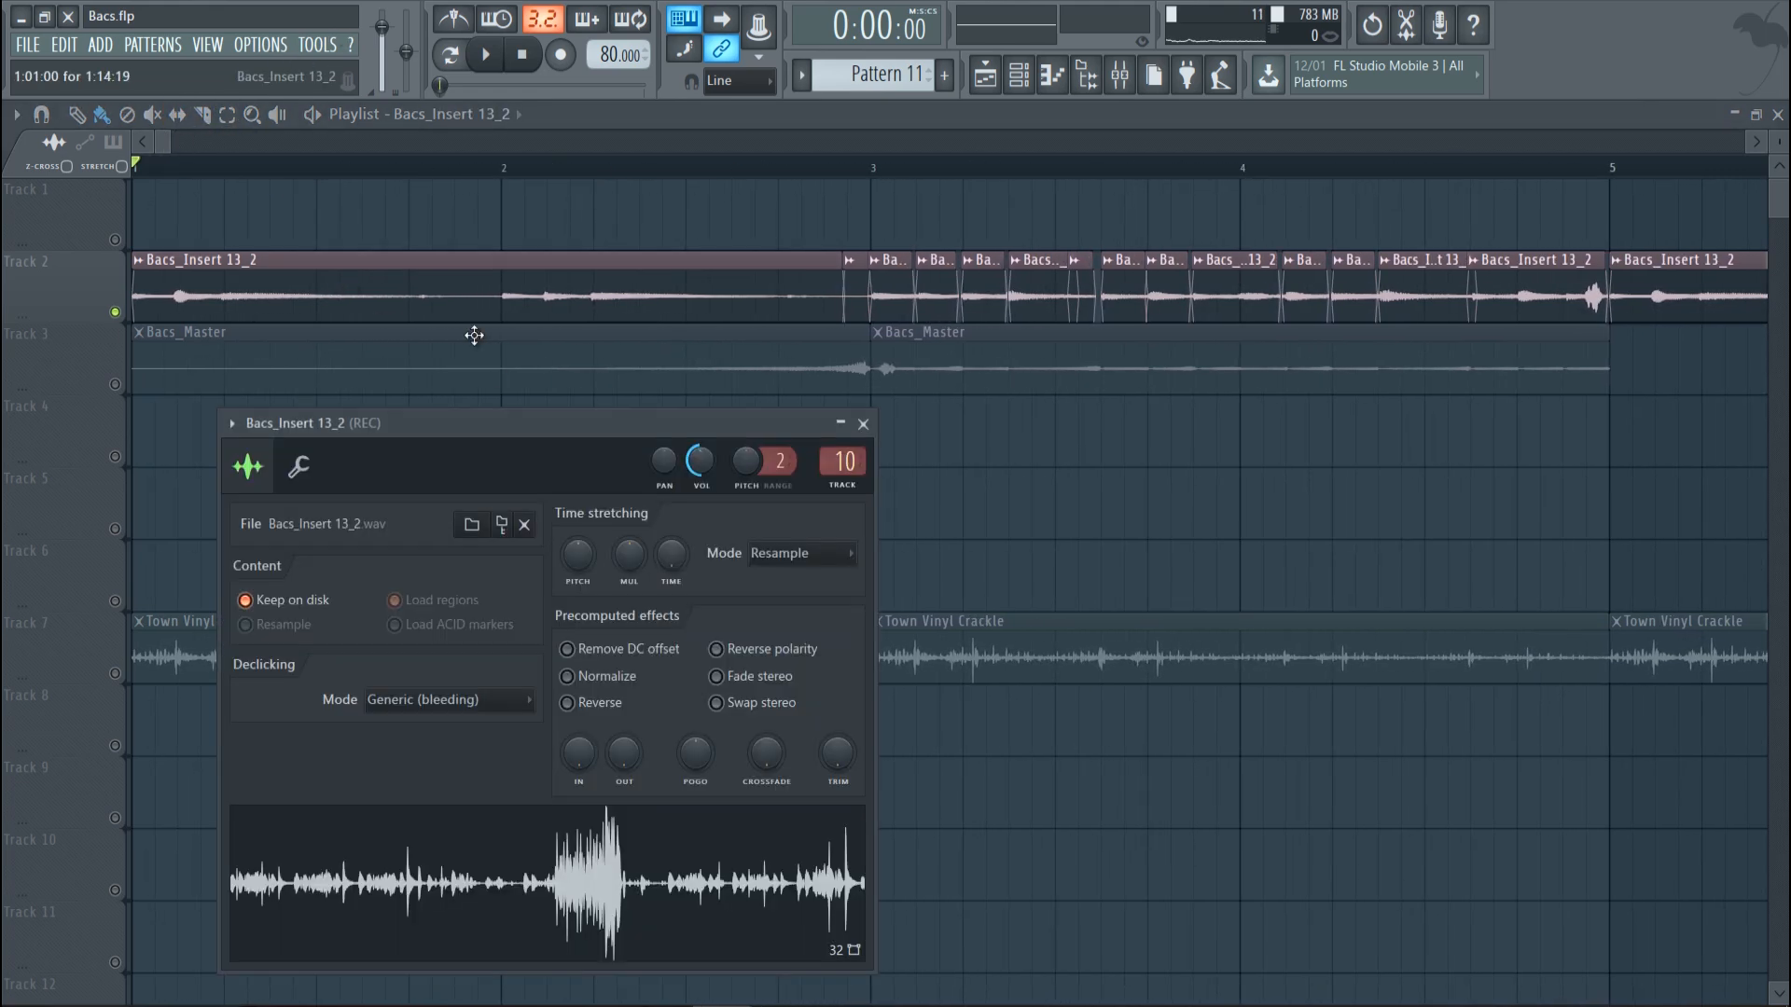
drag(434, 429, 1066, 349)
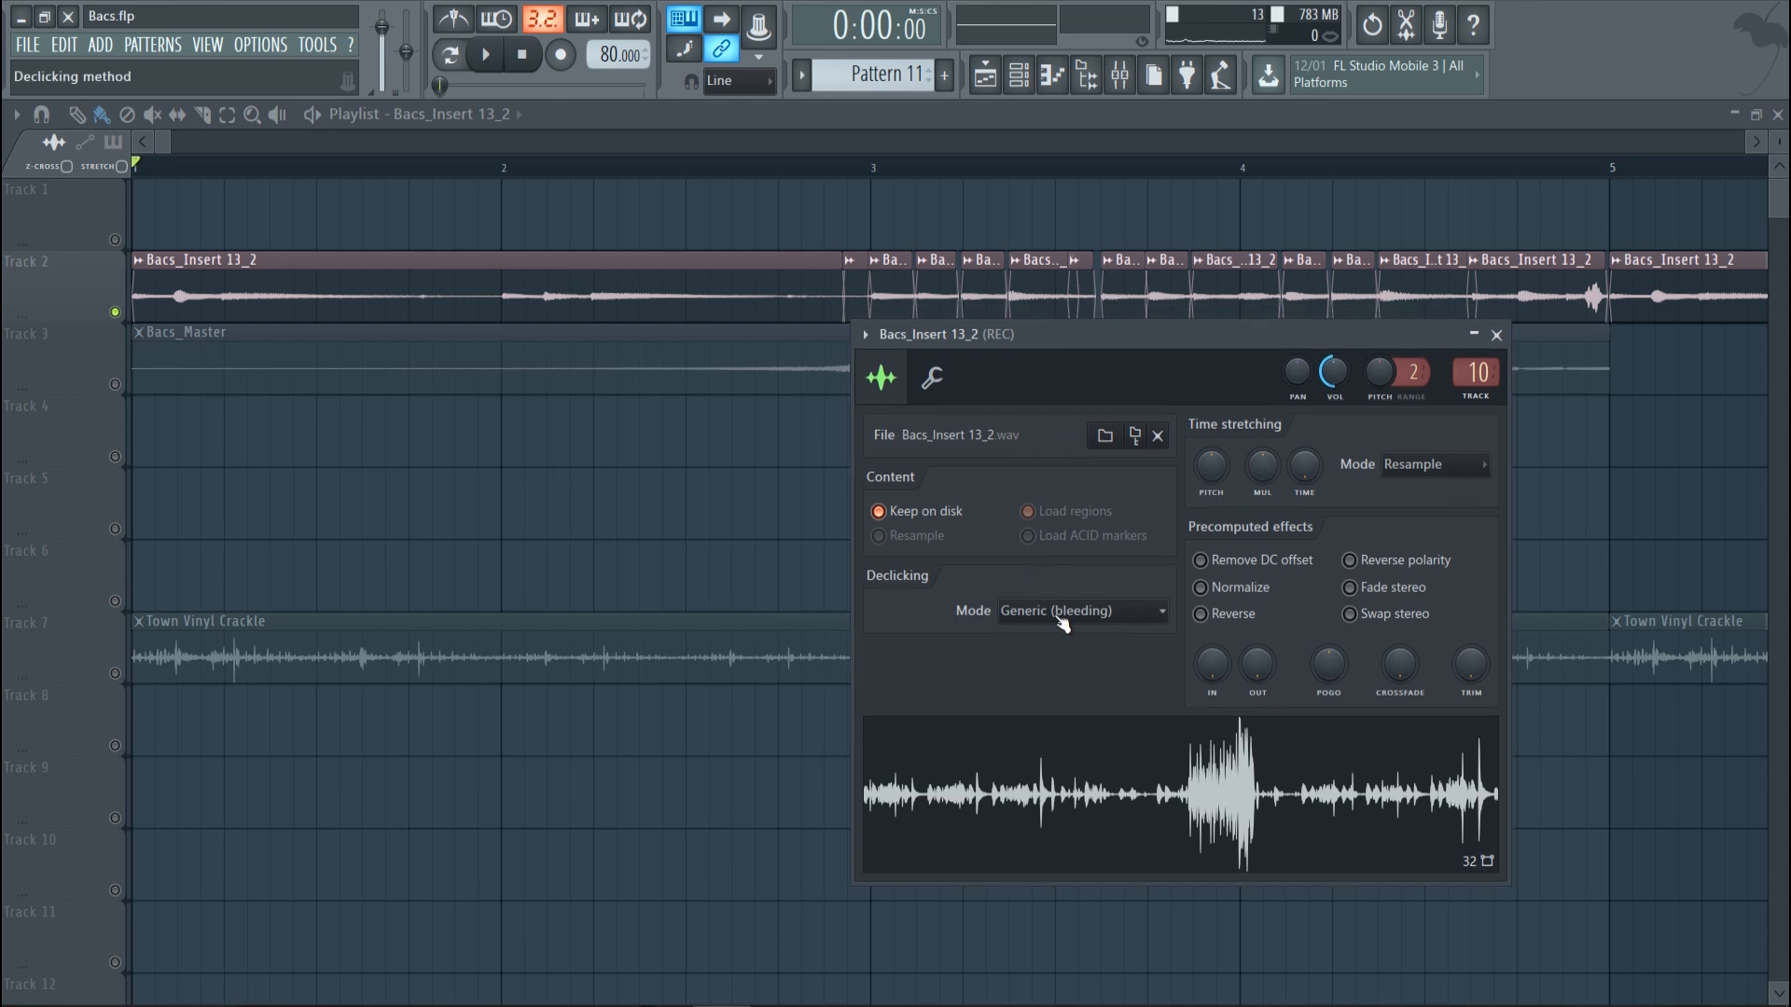
key(Escape)
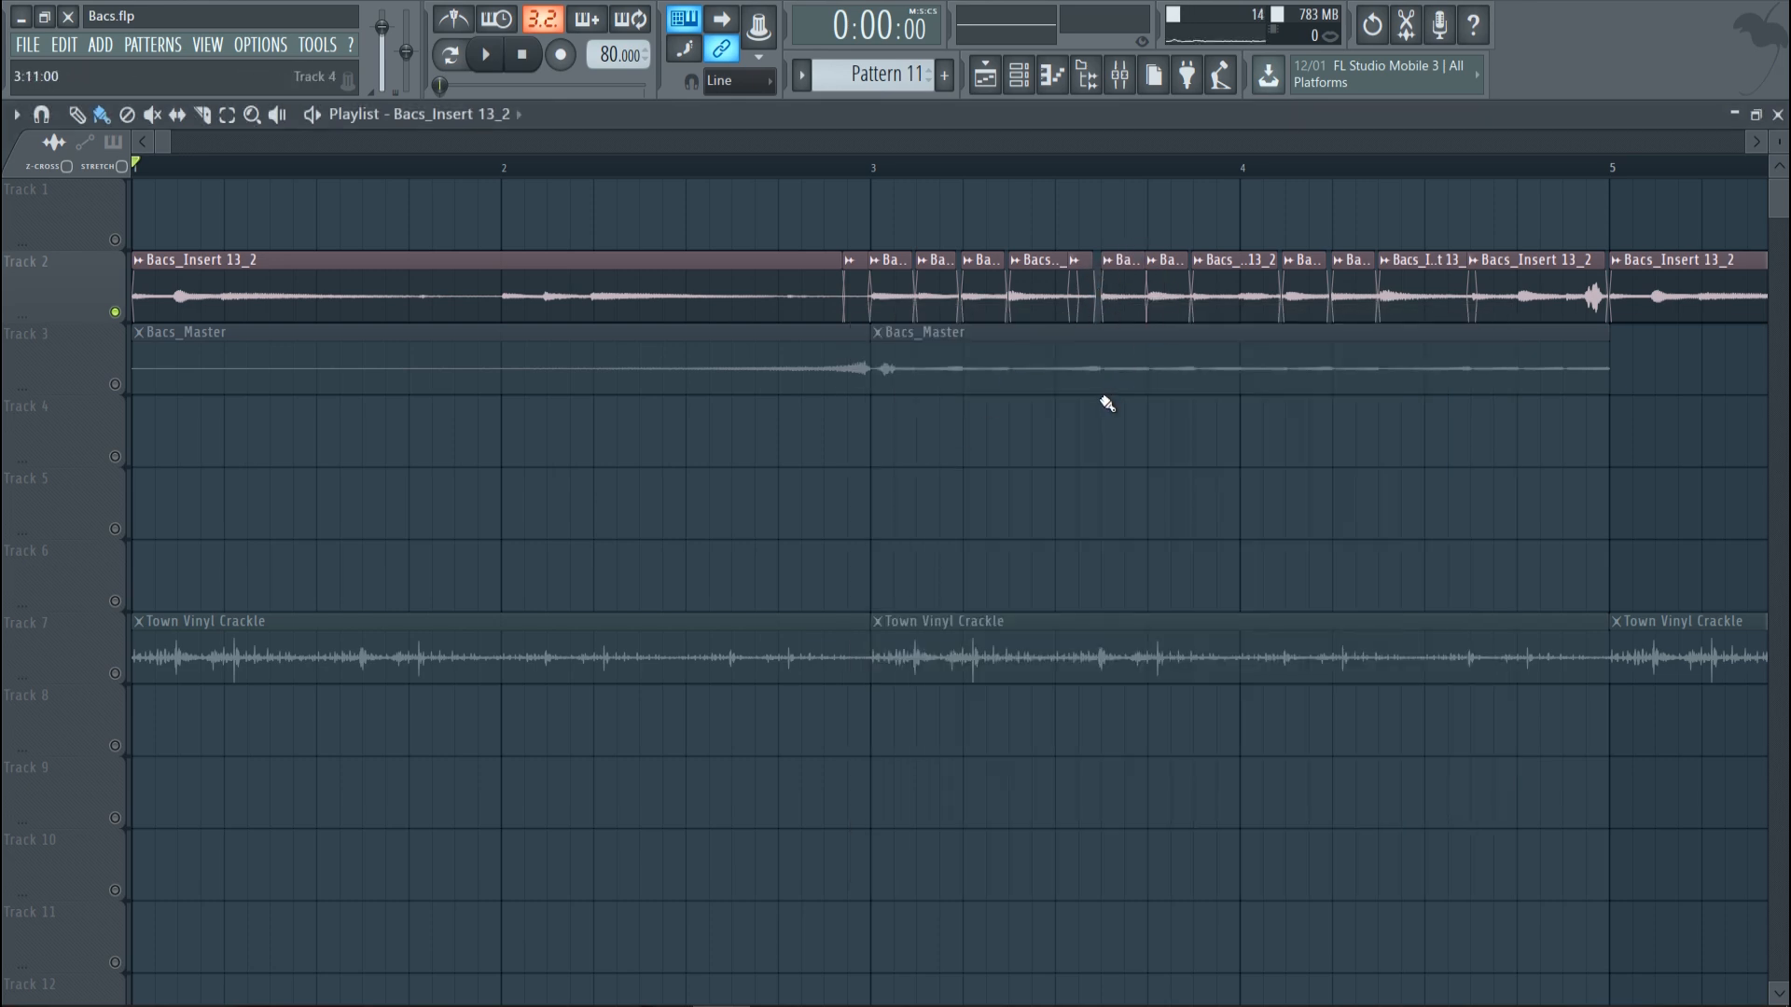
double_click(1042, 298)
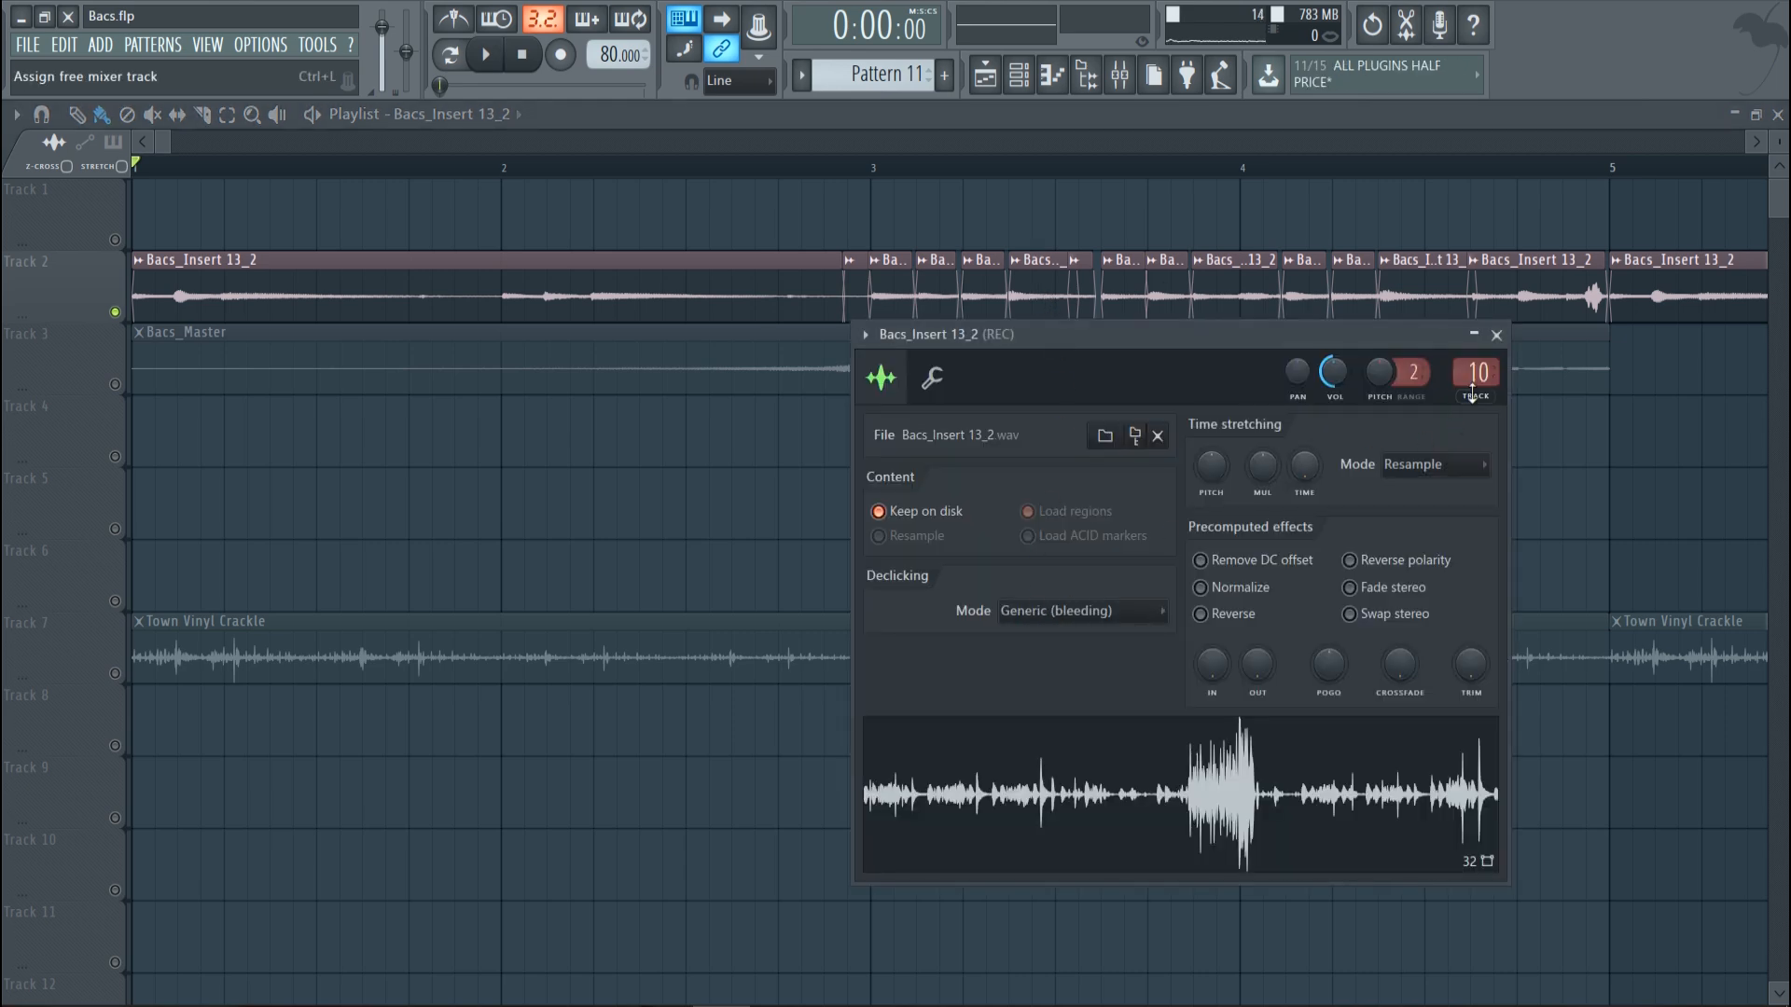
click(1497, 336)
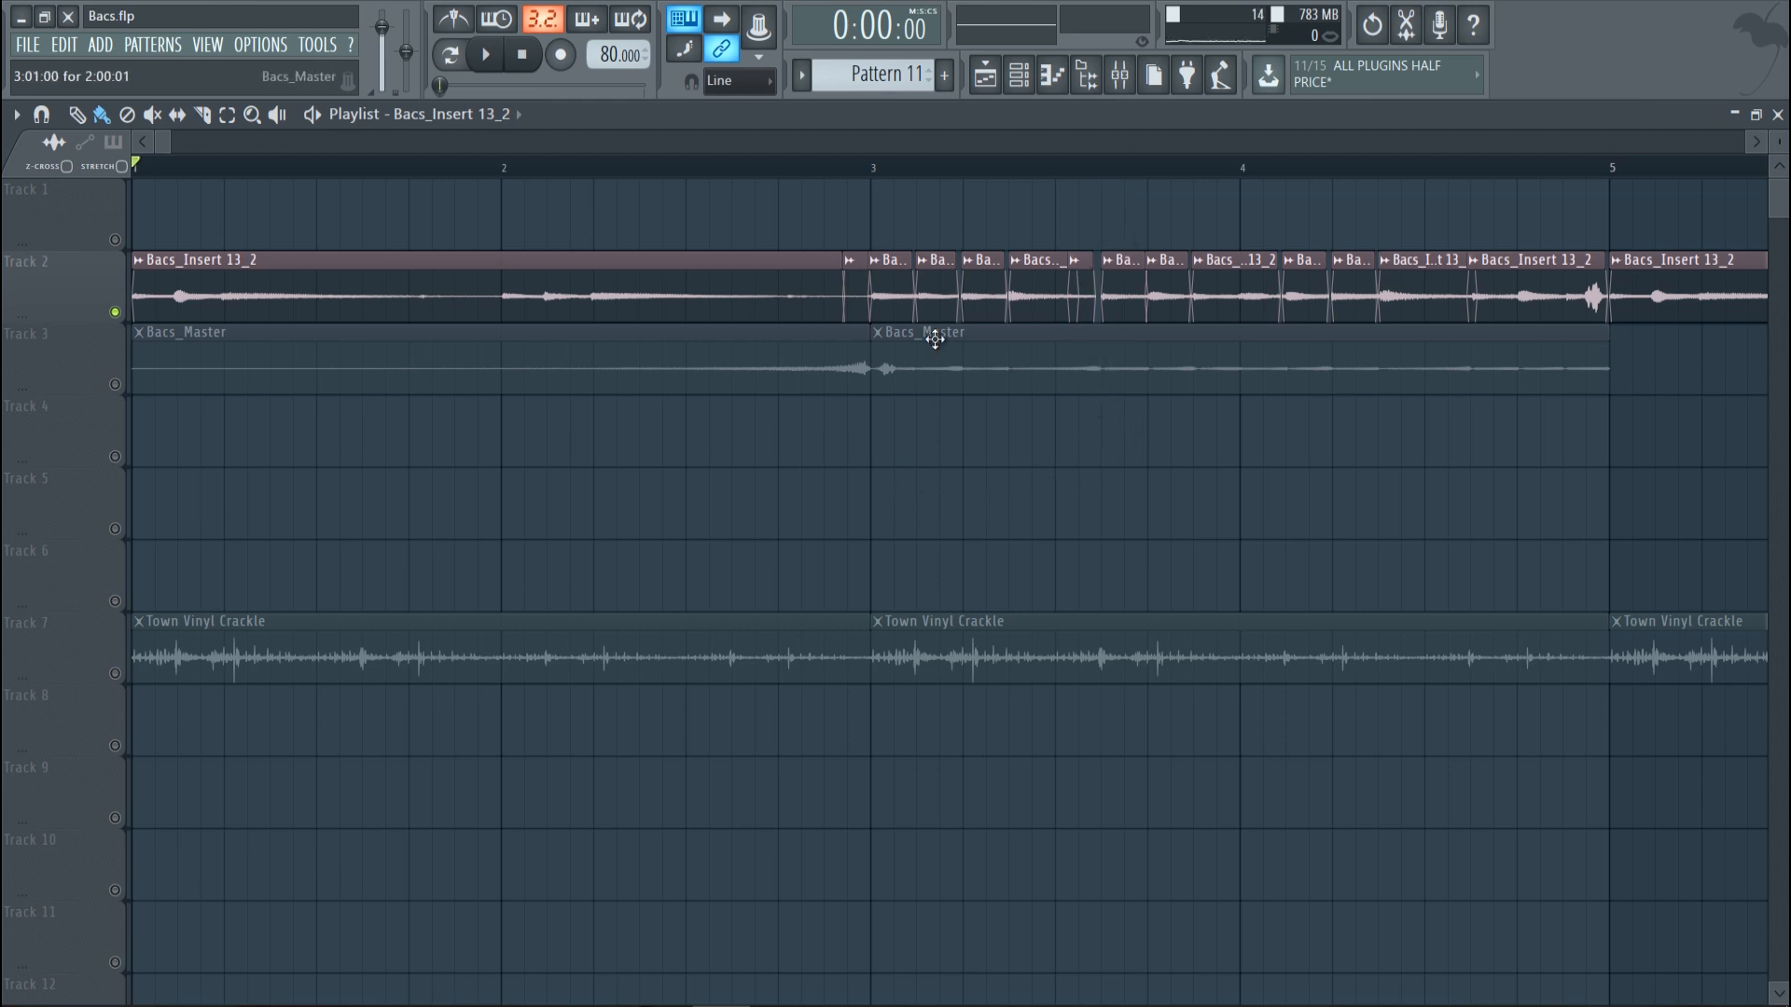
Step: Play Track 2 on its own, and unmute Track 3 to hear both tracks together
key(space)
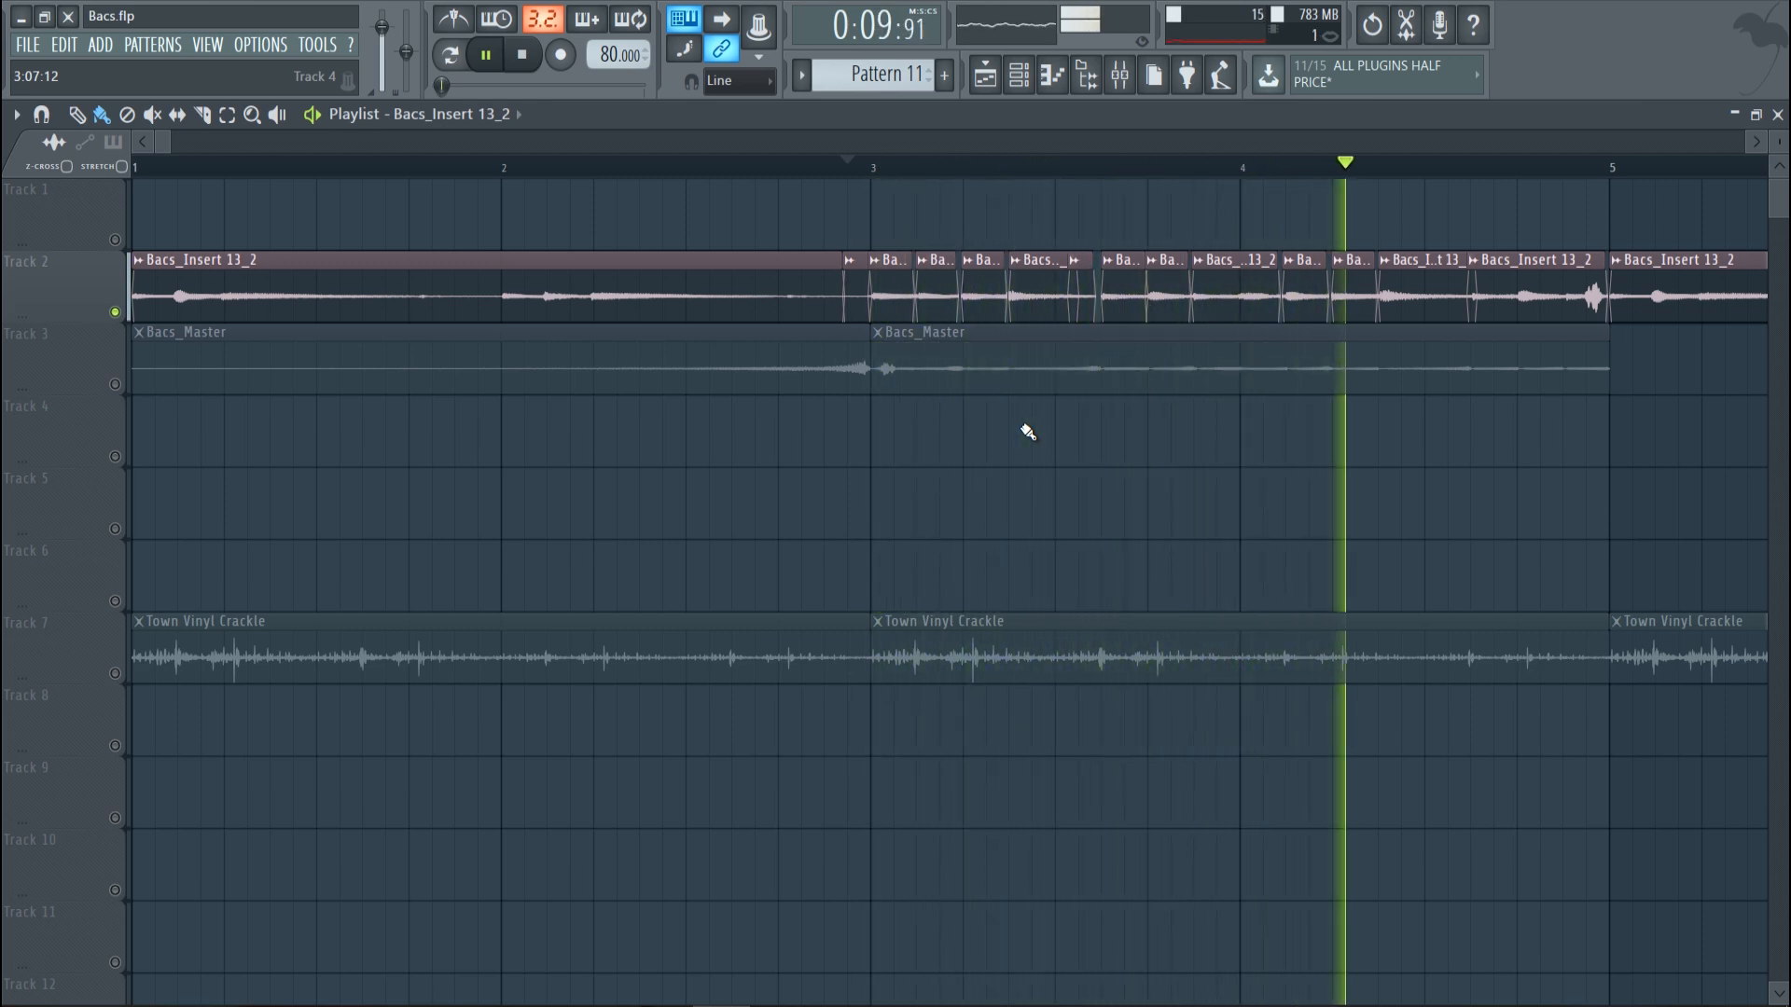
key(space)
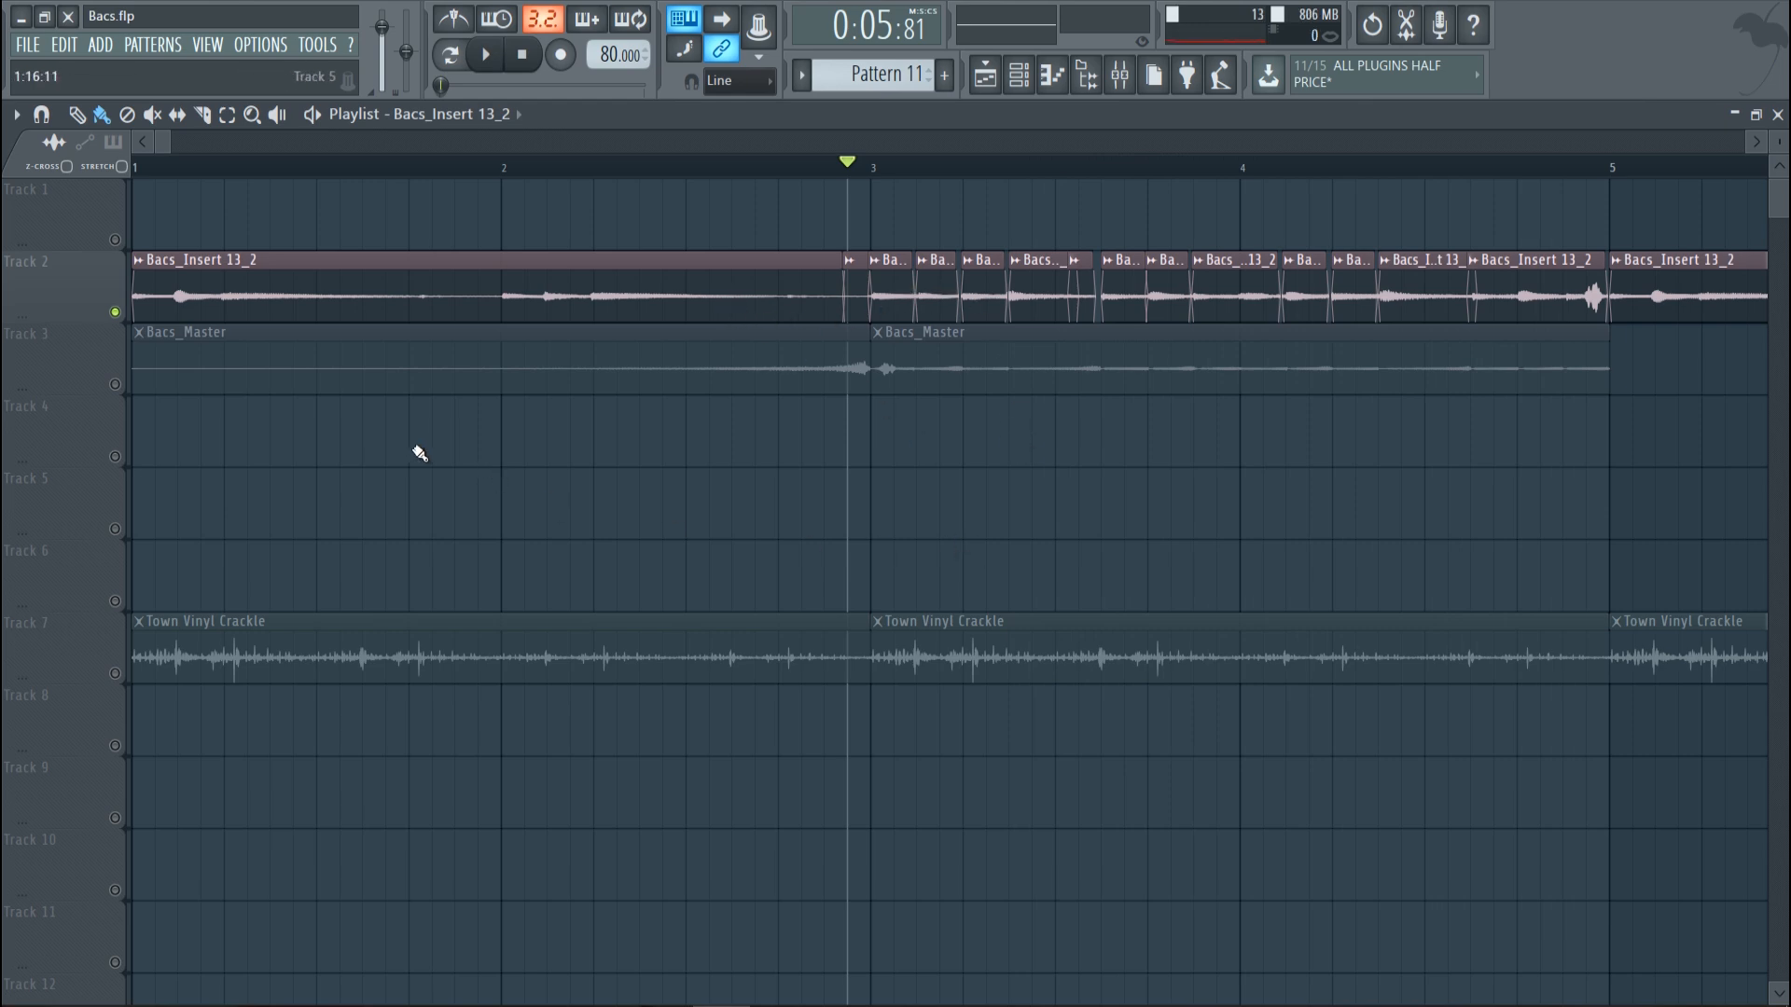
click(115, 384)
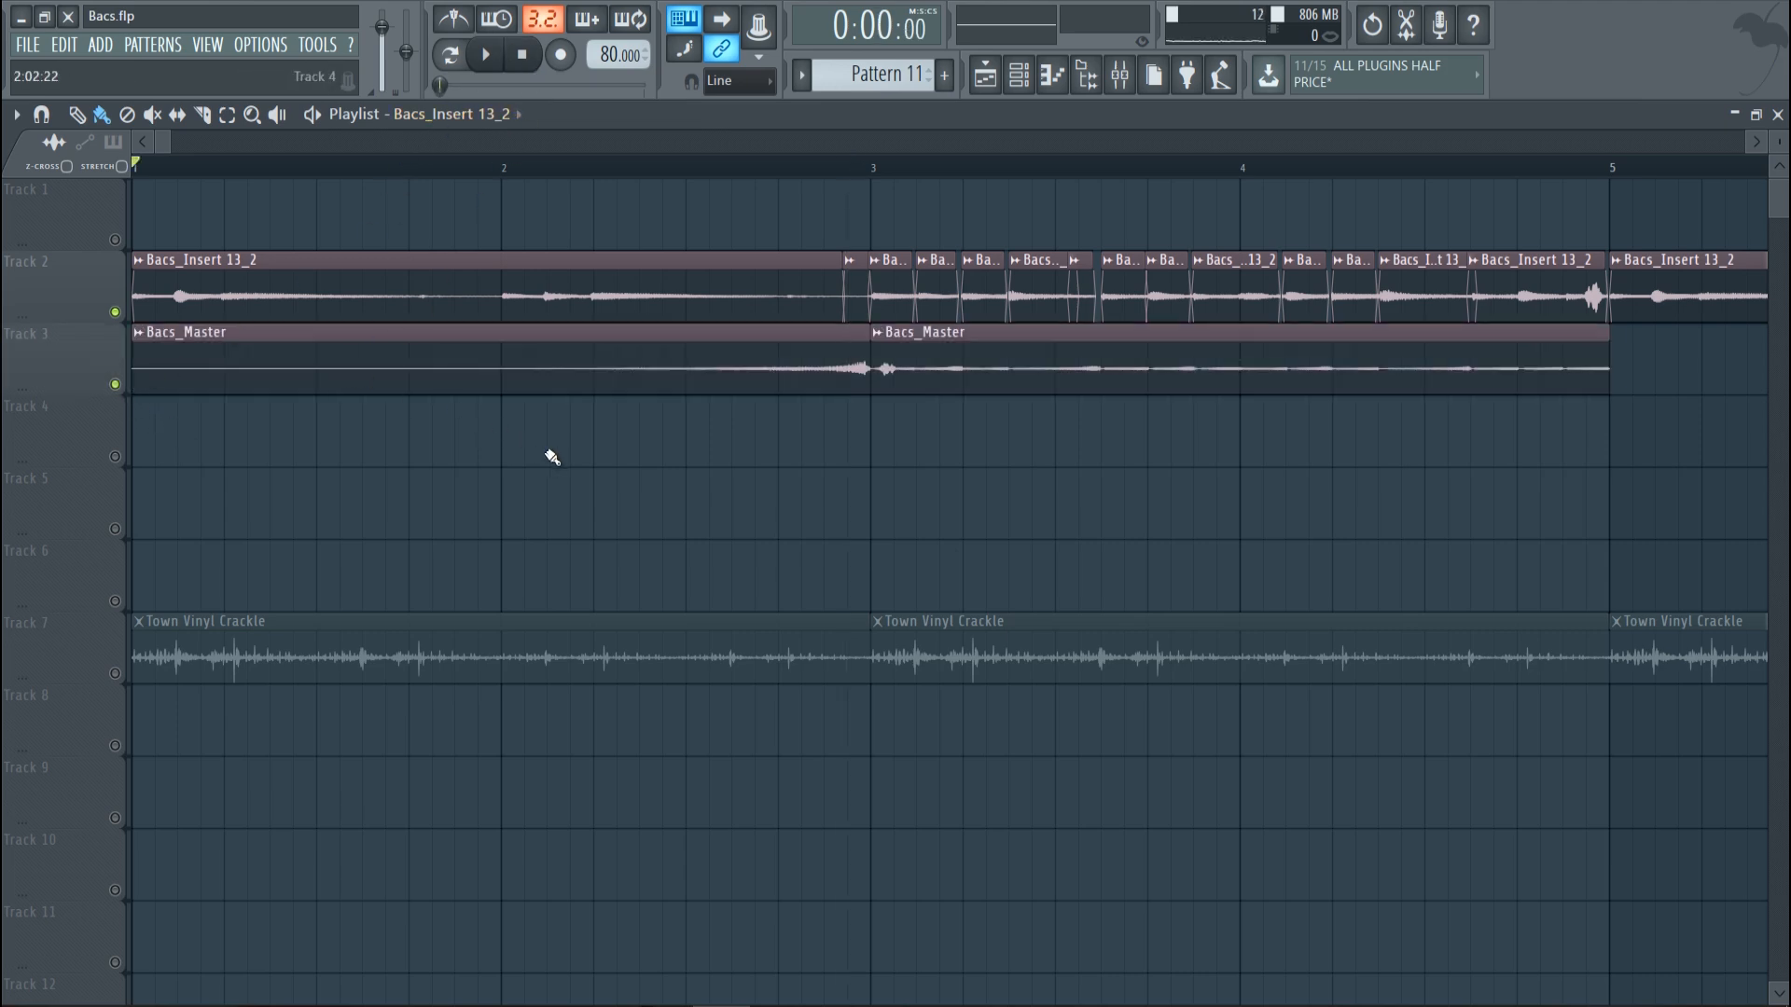
key(space)
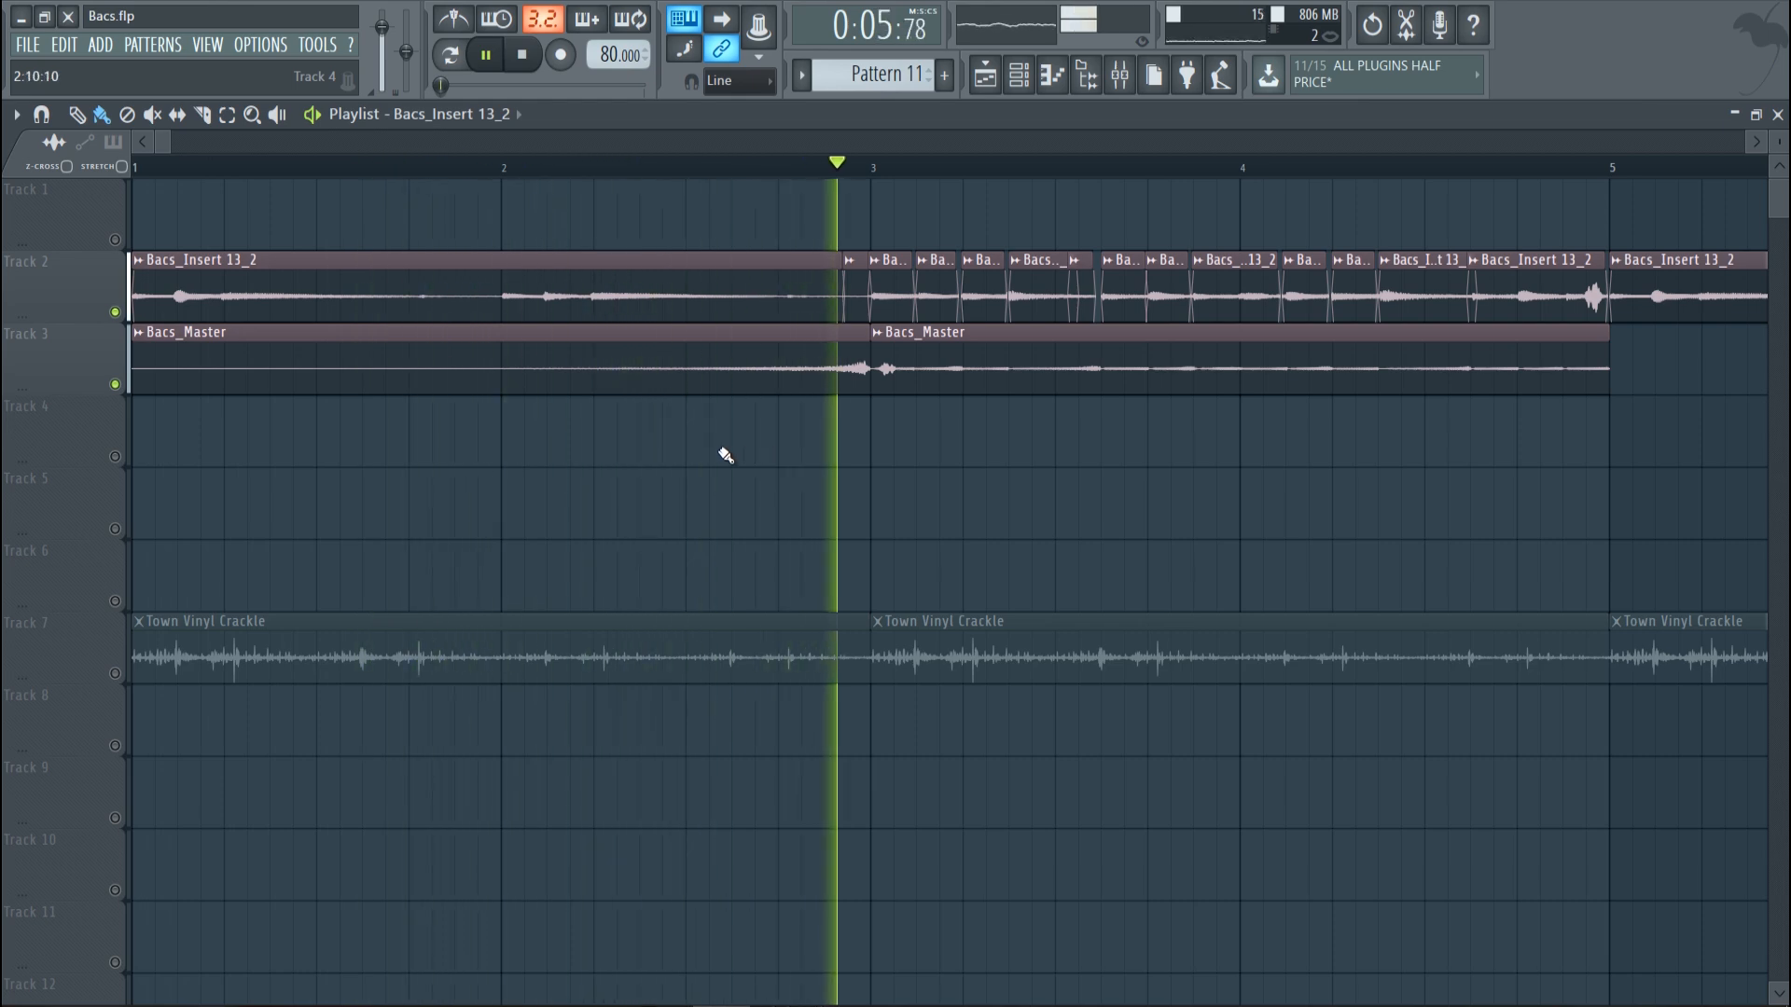
key(space)
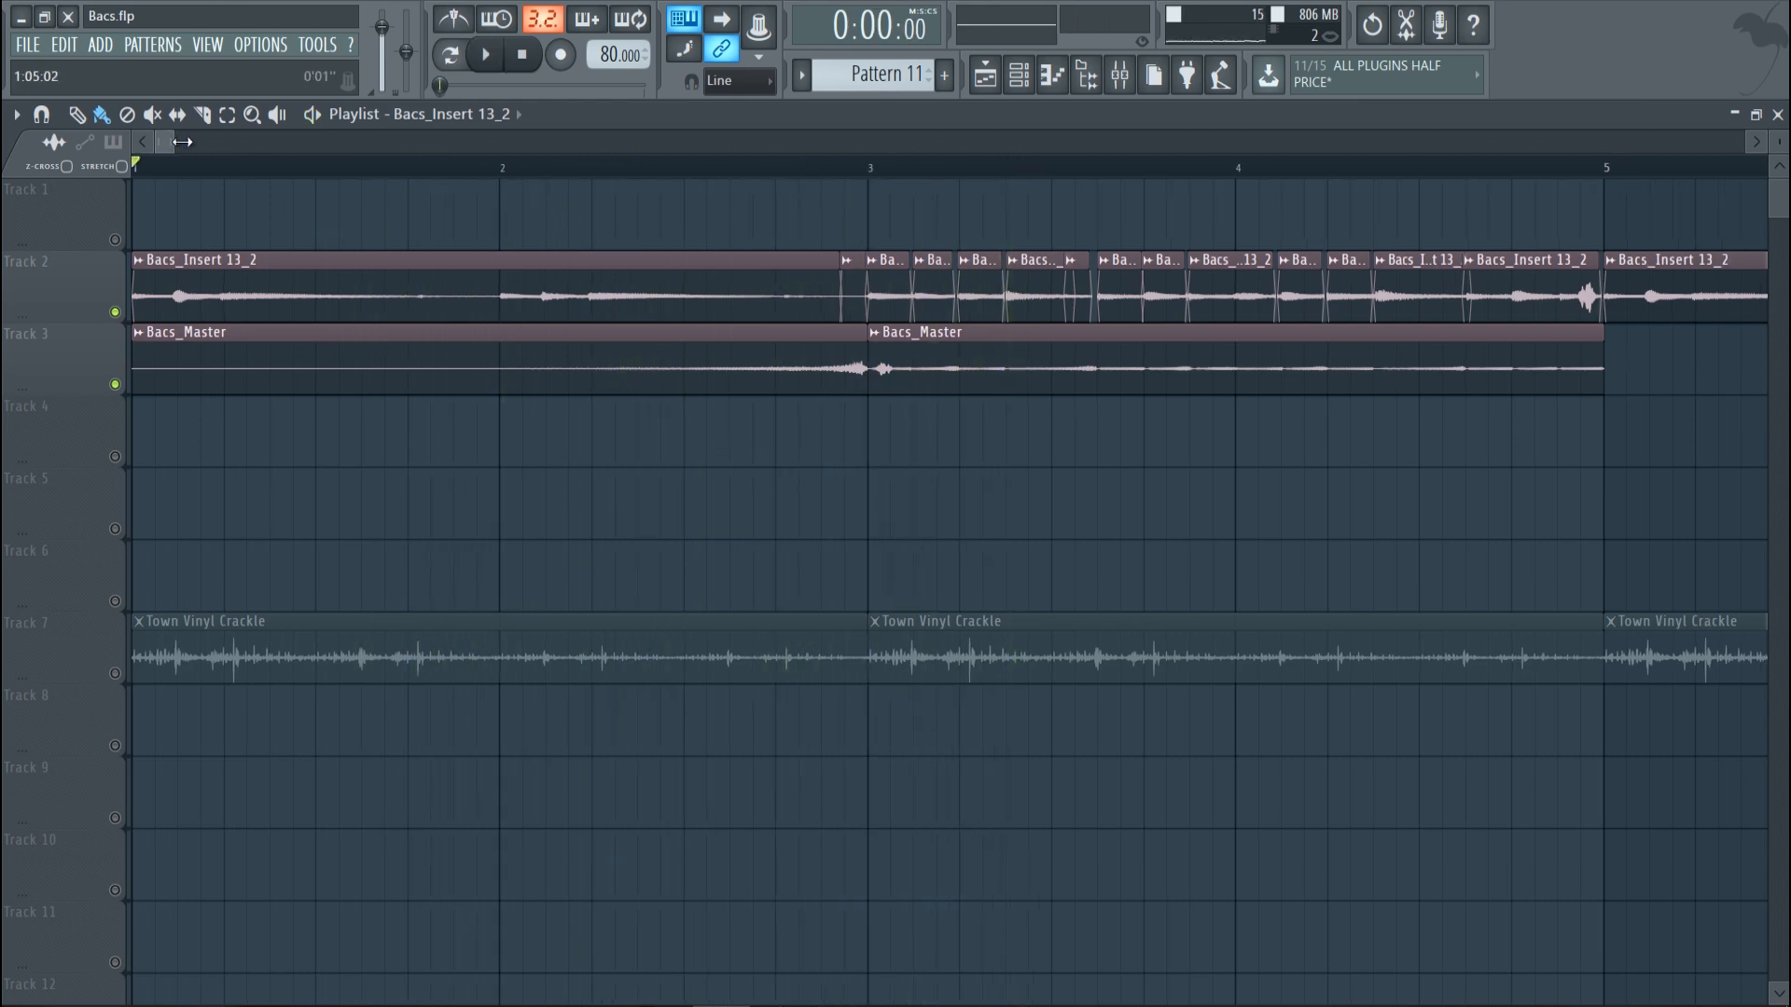
Step: Solo Track 4, audition the copied Bacs_Insert 13_2 clip at its start, and delete that clip
drag(182, 142, 196, 141)
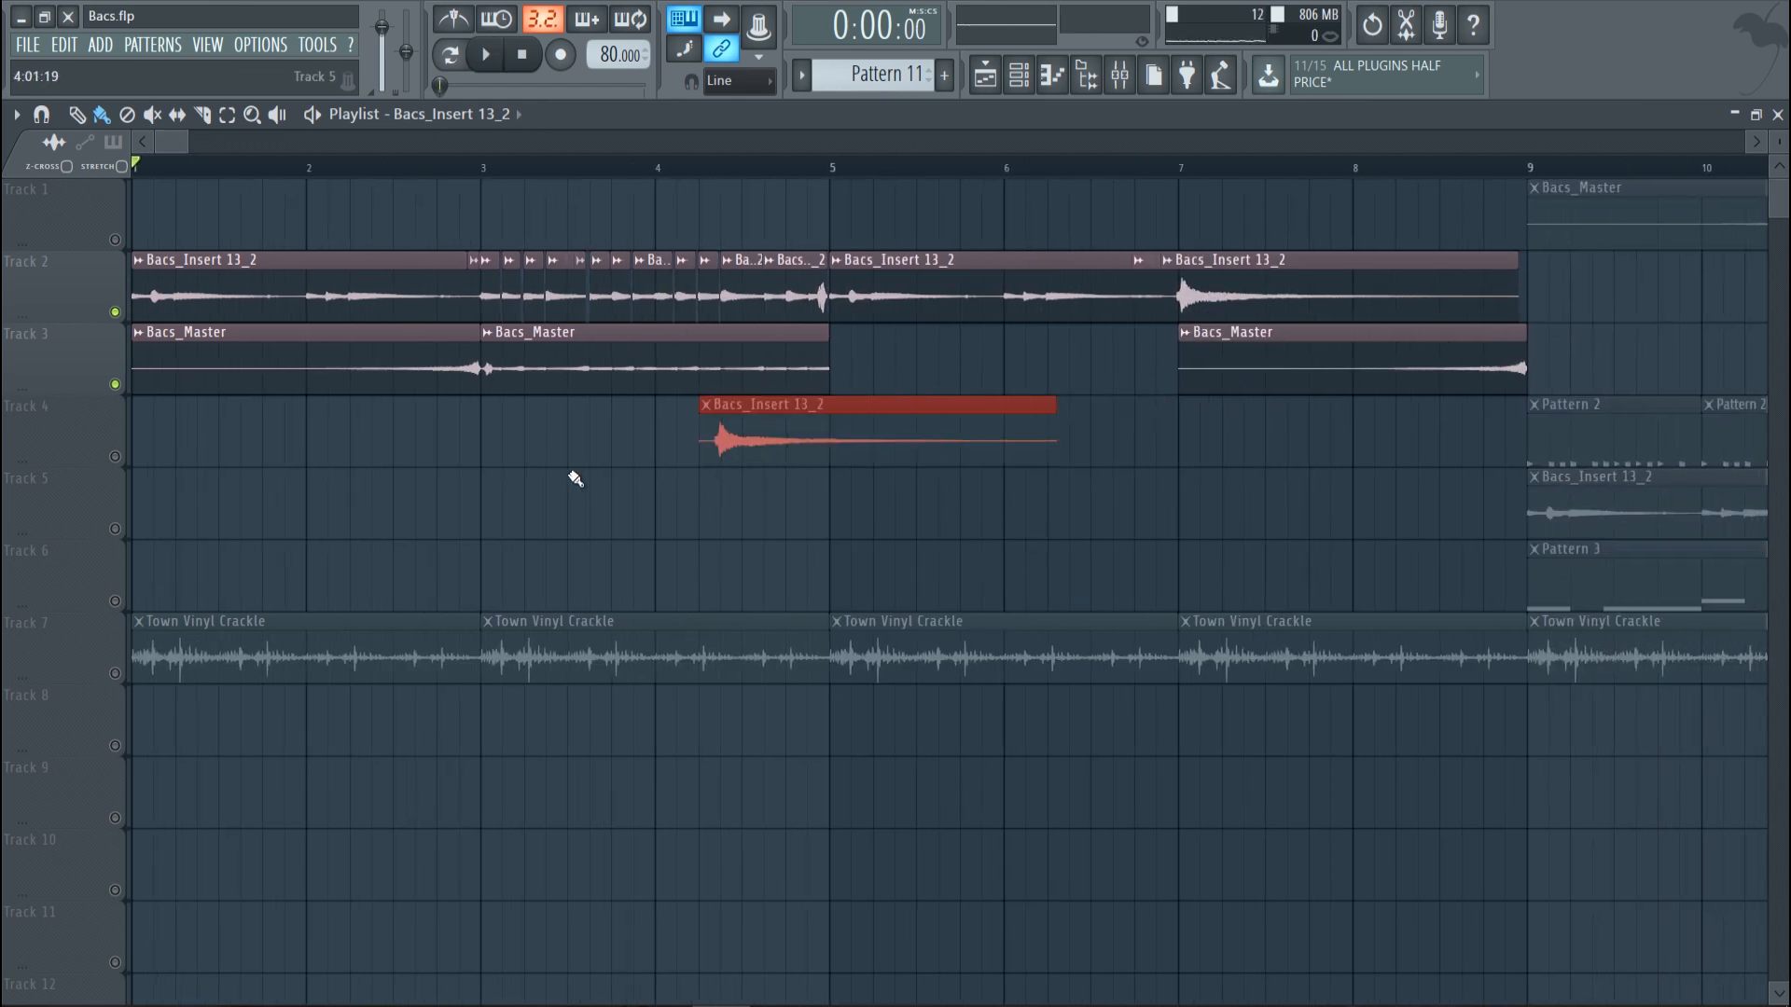
right_click(116, 458)
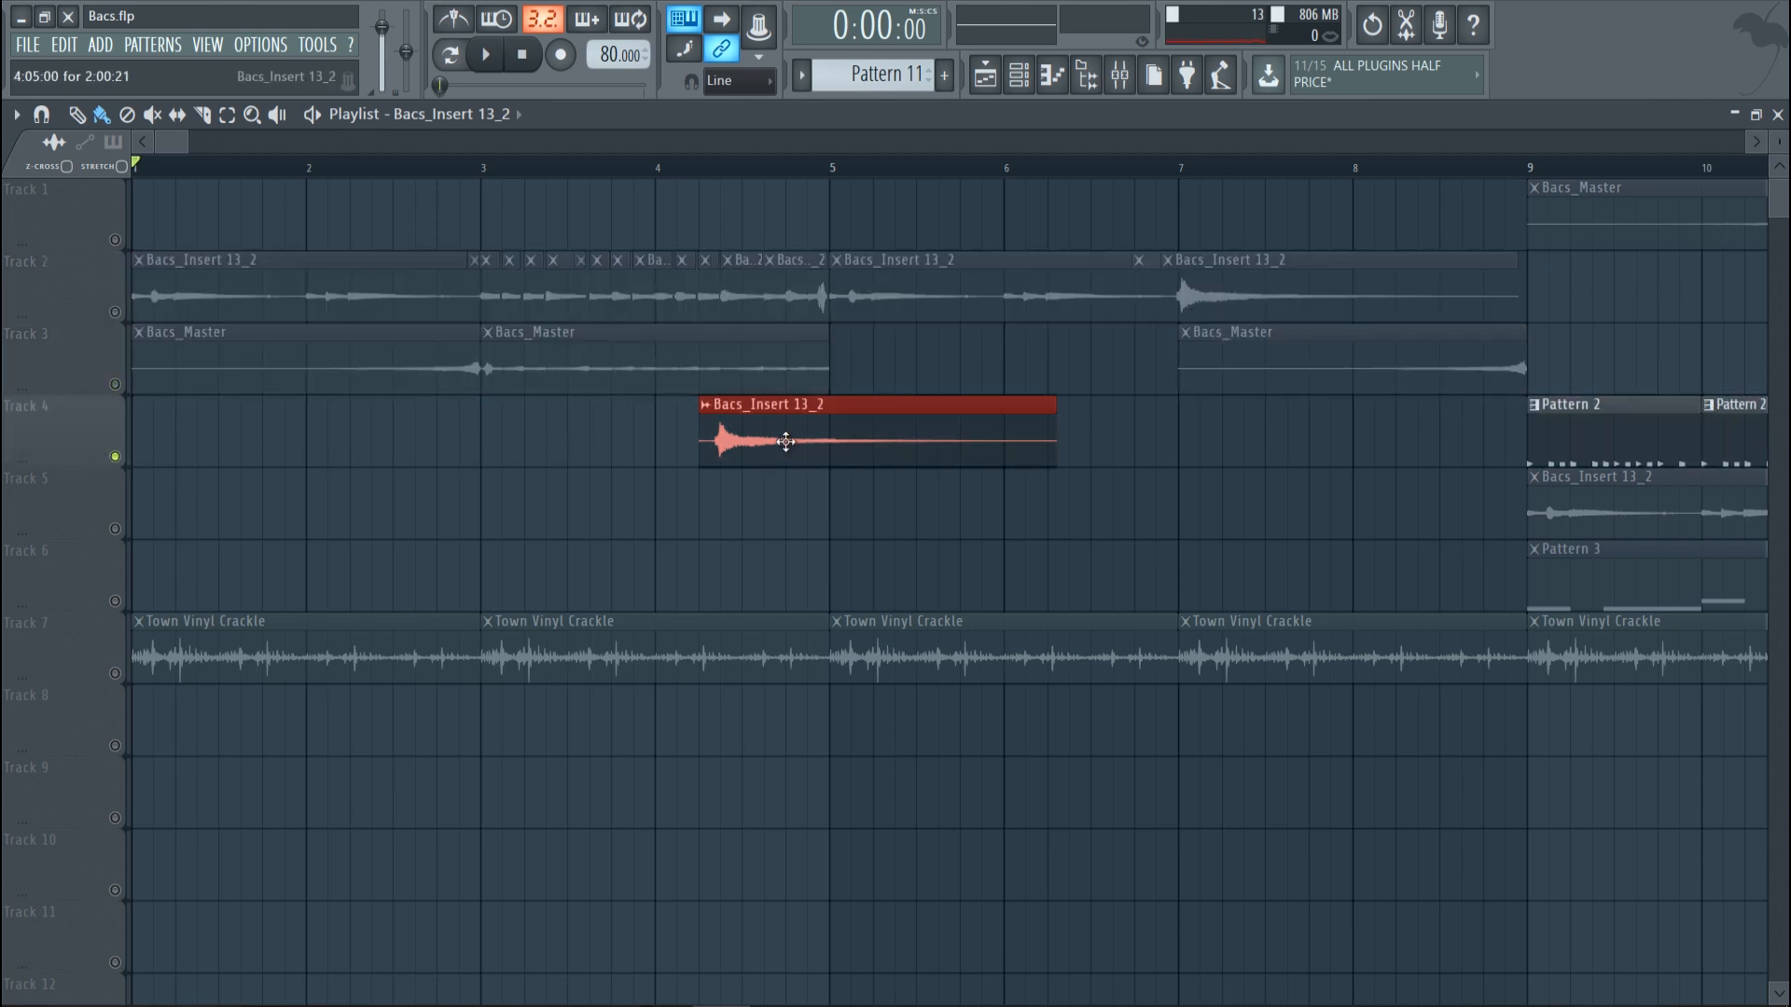
drag(785, 442, 219, 441)
key(space)
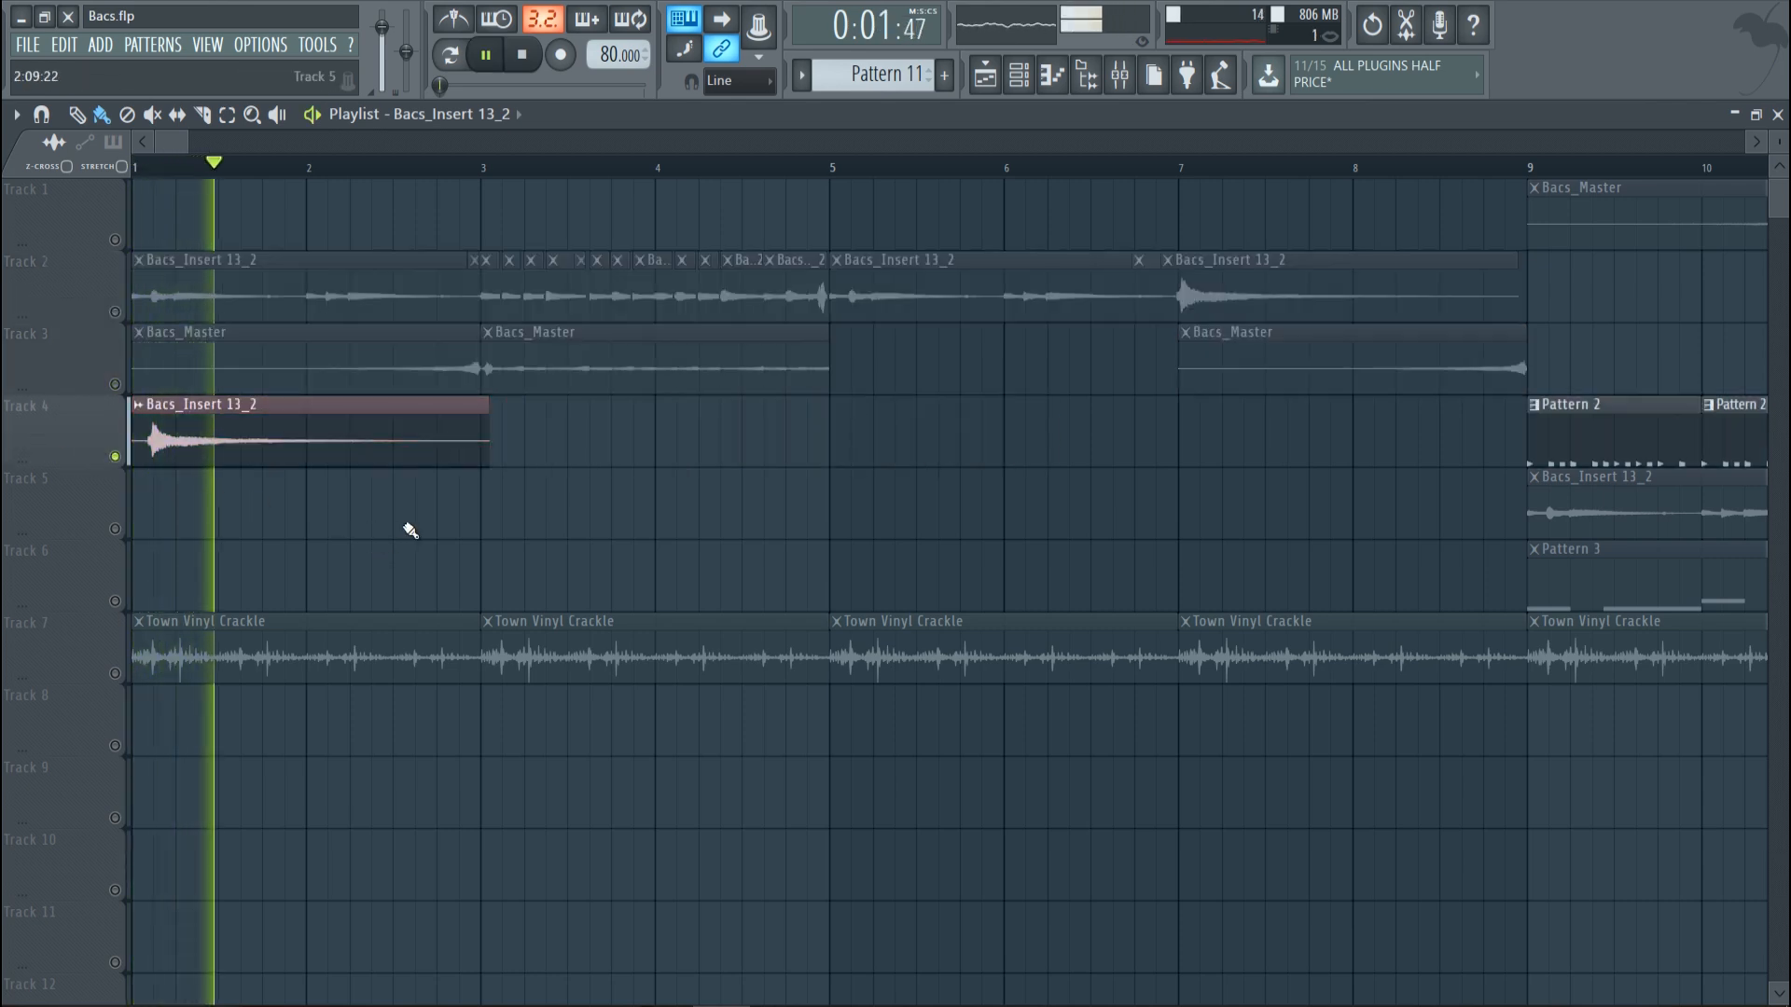
key(space)
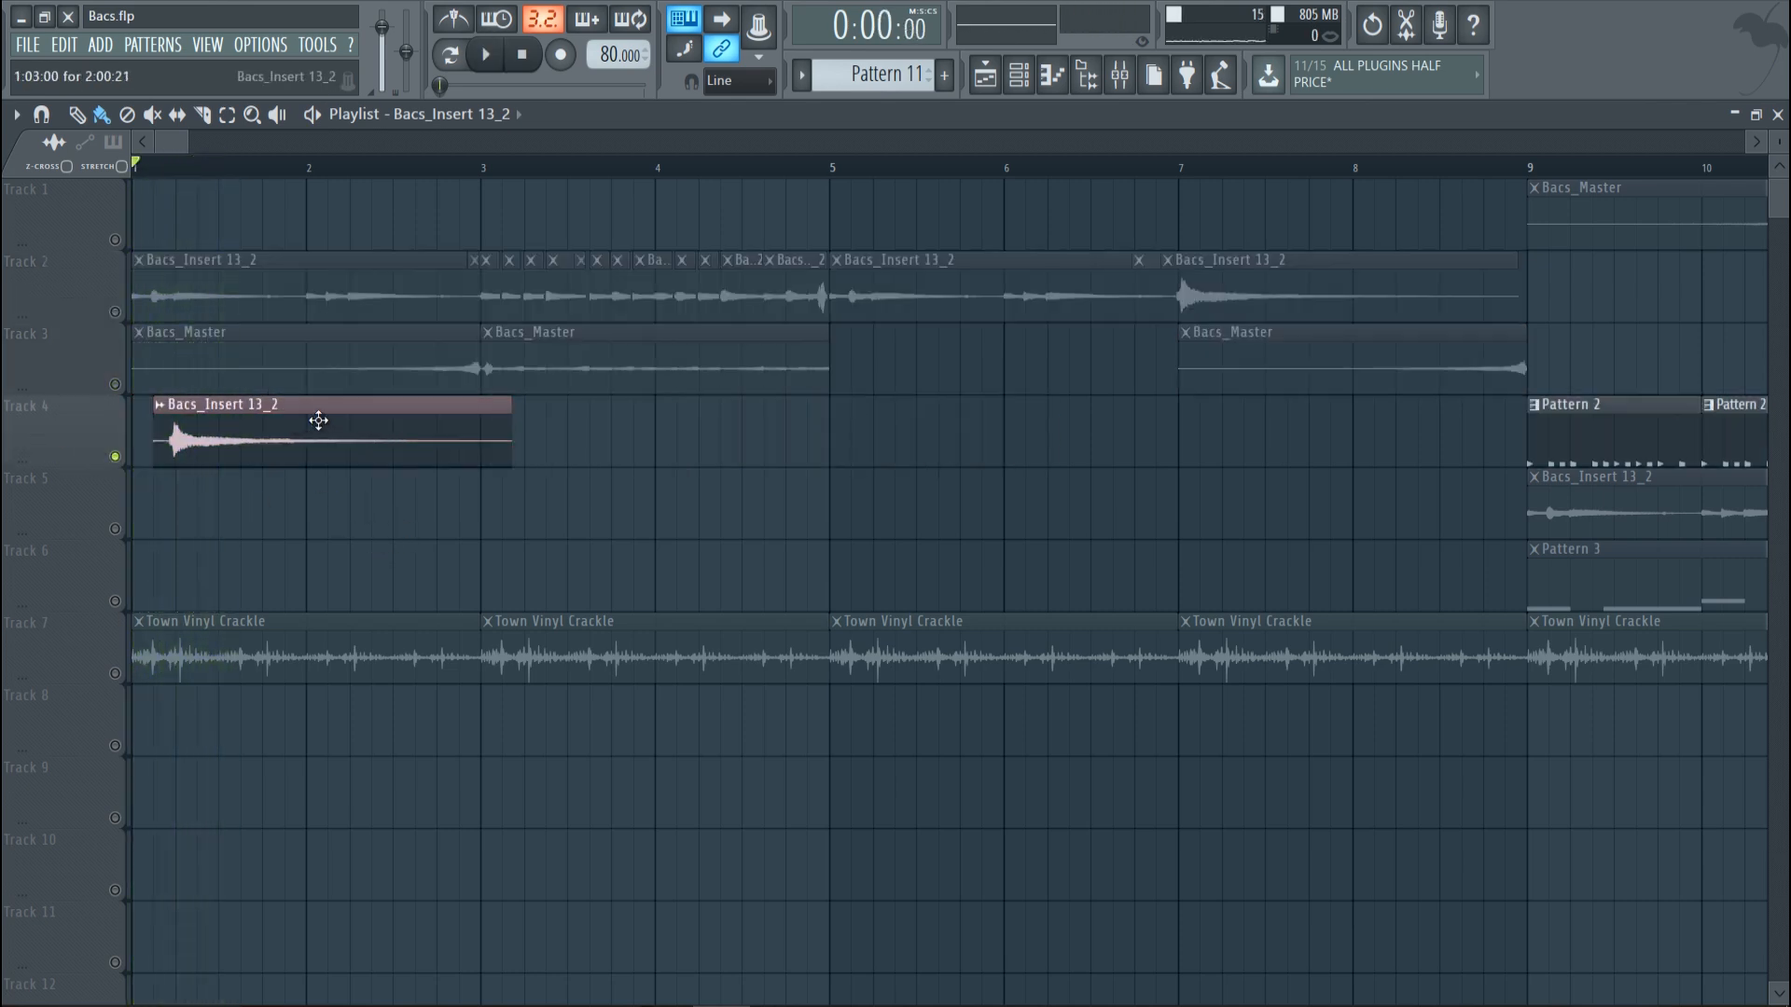
right_click(316, 420)
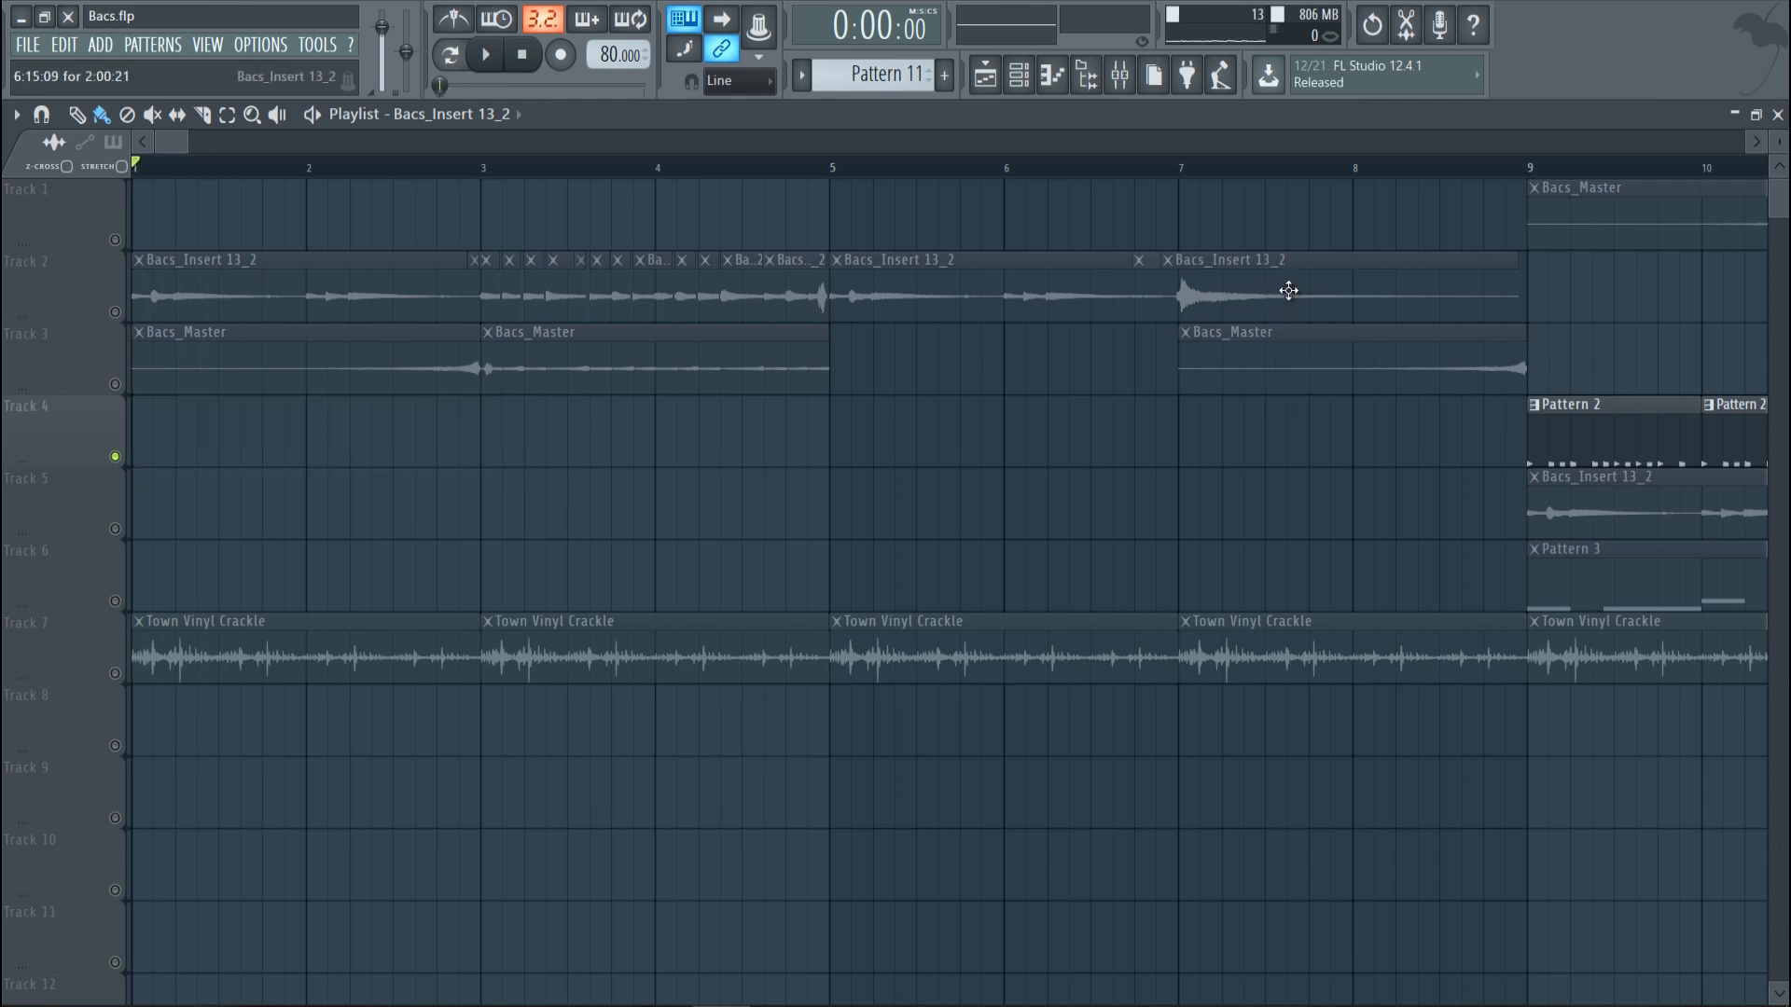
Step: Place a copy of the Bacs_Insert 13_2 clip at bar 1 of Track 5 and play that track soloed
drag(814, 481, 182, 520)
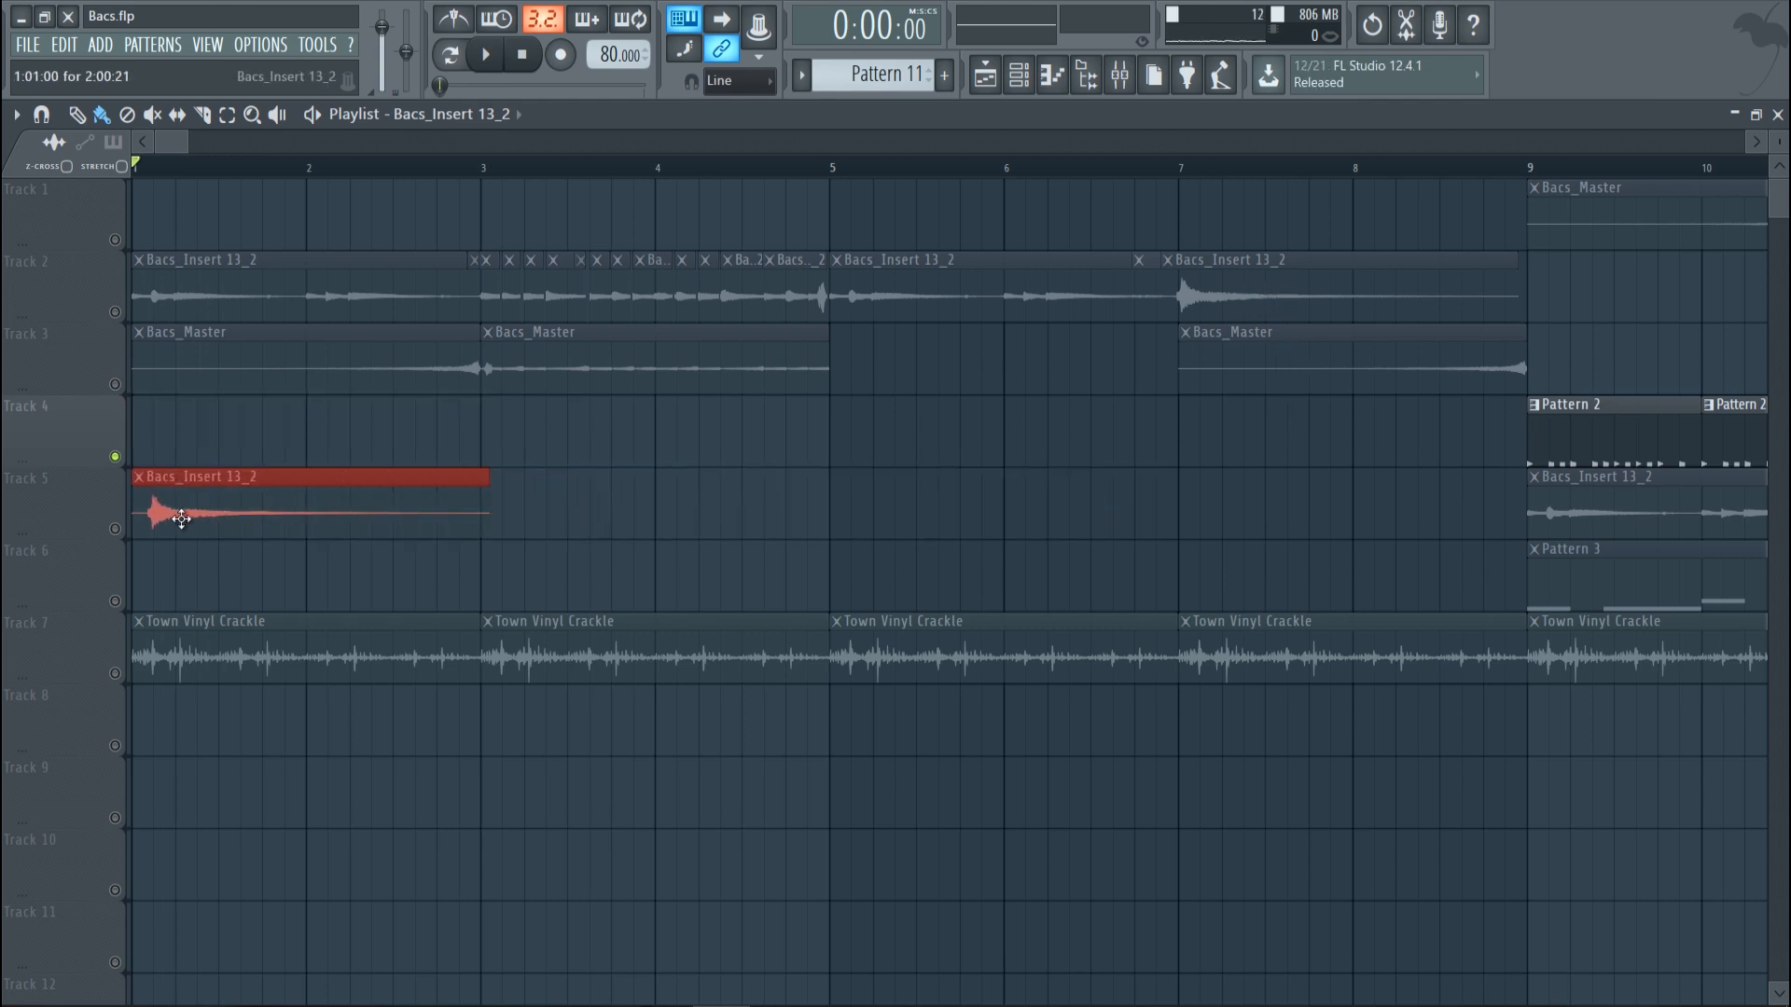
right_click(117, 530)
key(space)
key(ctrl+d)
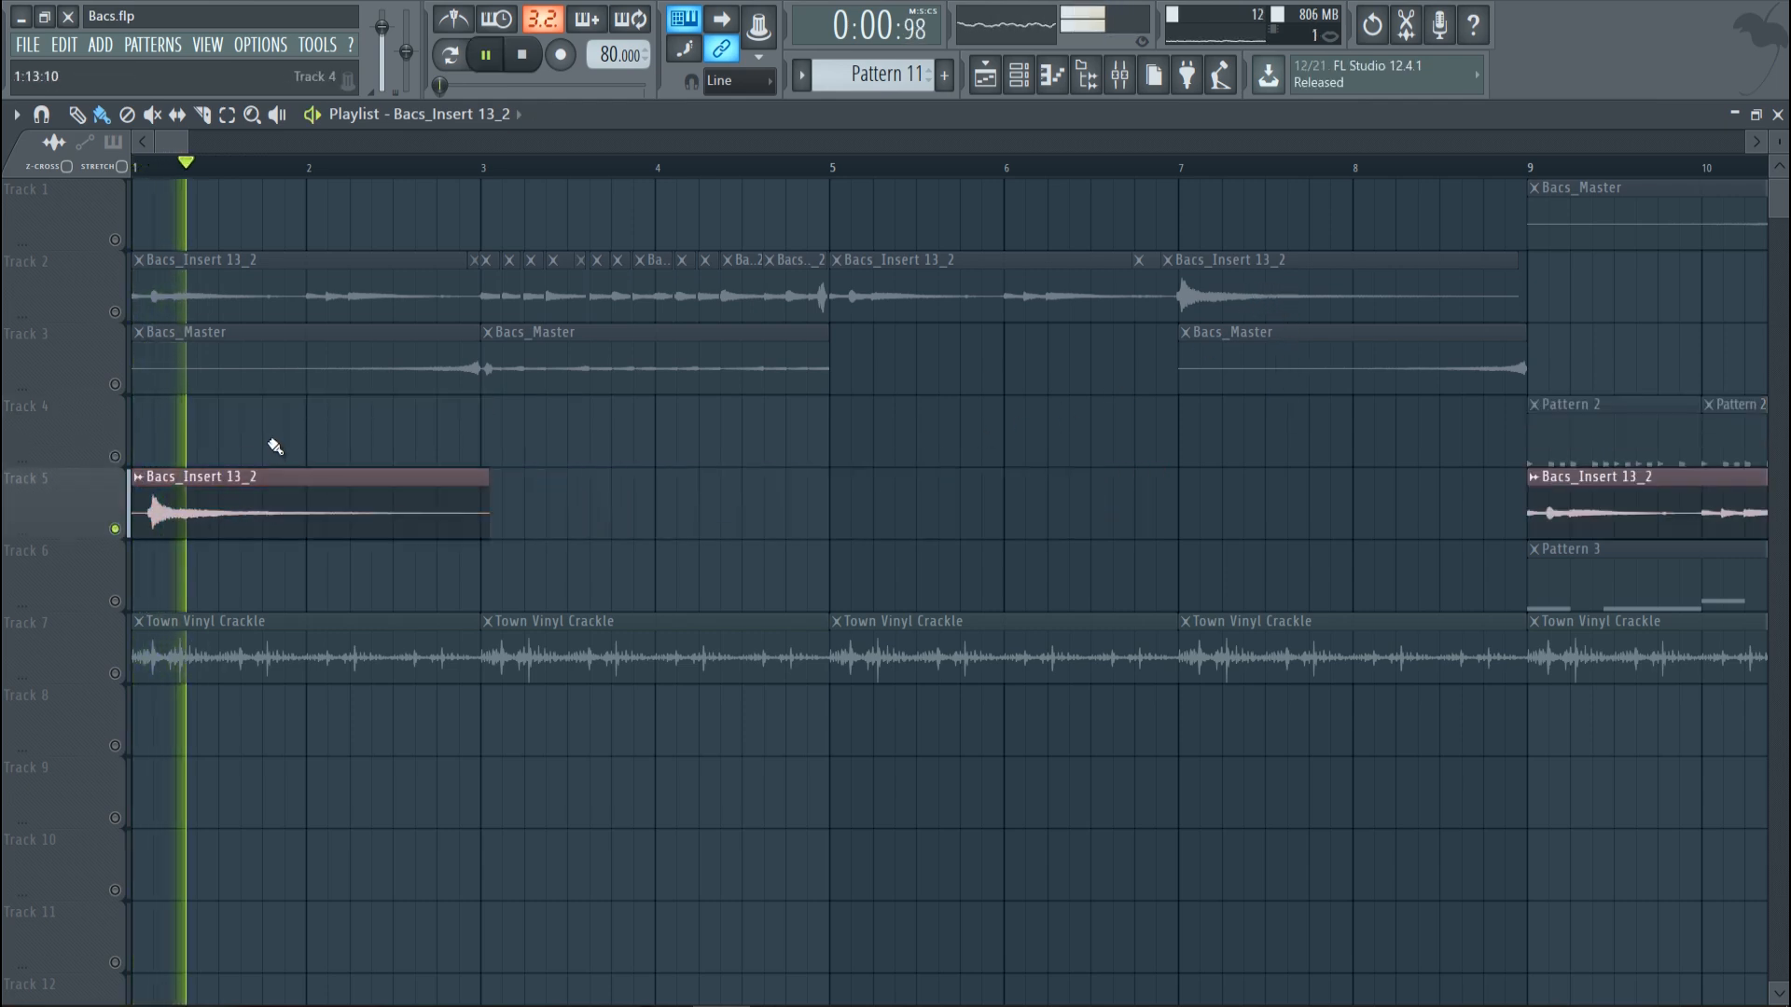
key(space)
mouse_move(488, 477)
mouse_down()
mouse_move(936, 474)
mouse_move(476, 495)
mouse_up()
drag(471, 497, 695, 493)
drag(350, 520, 172, 480)
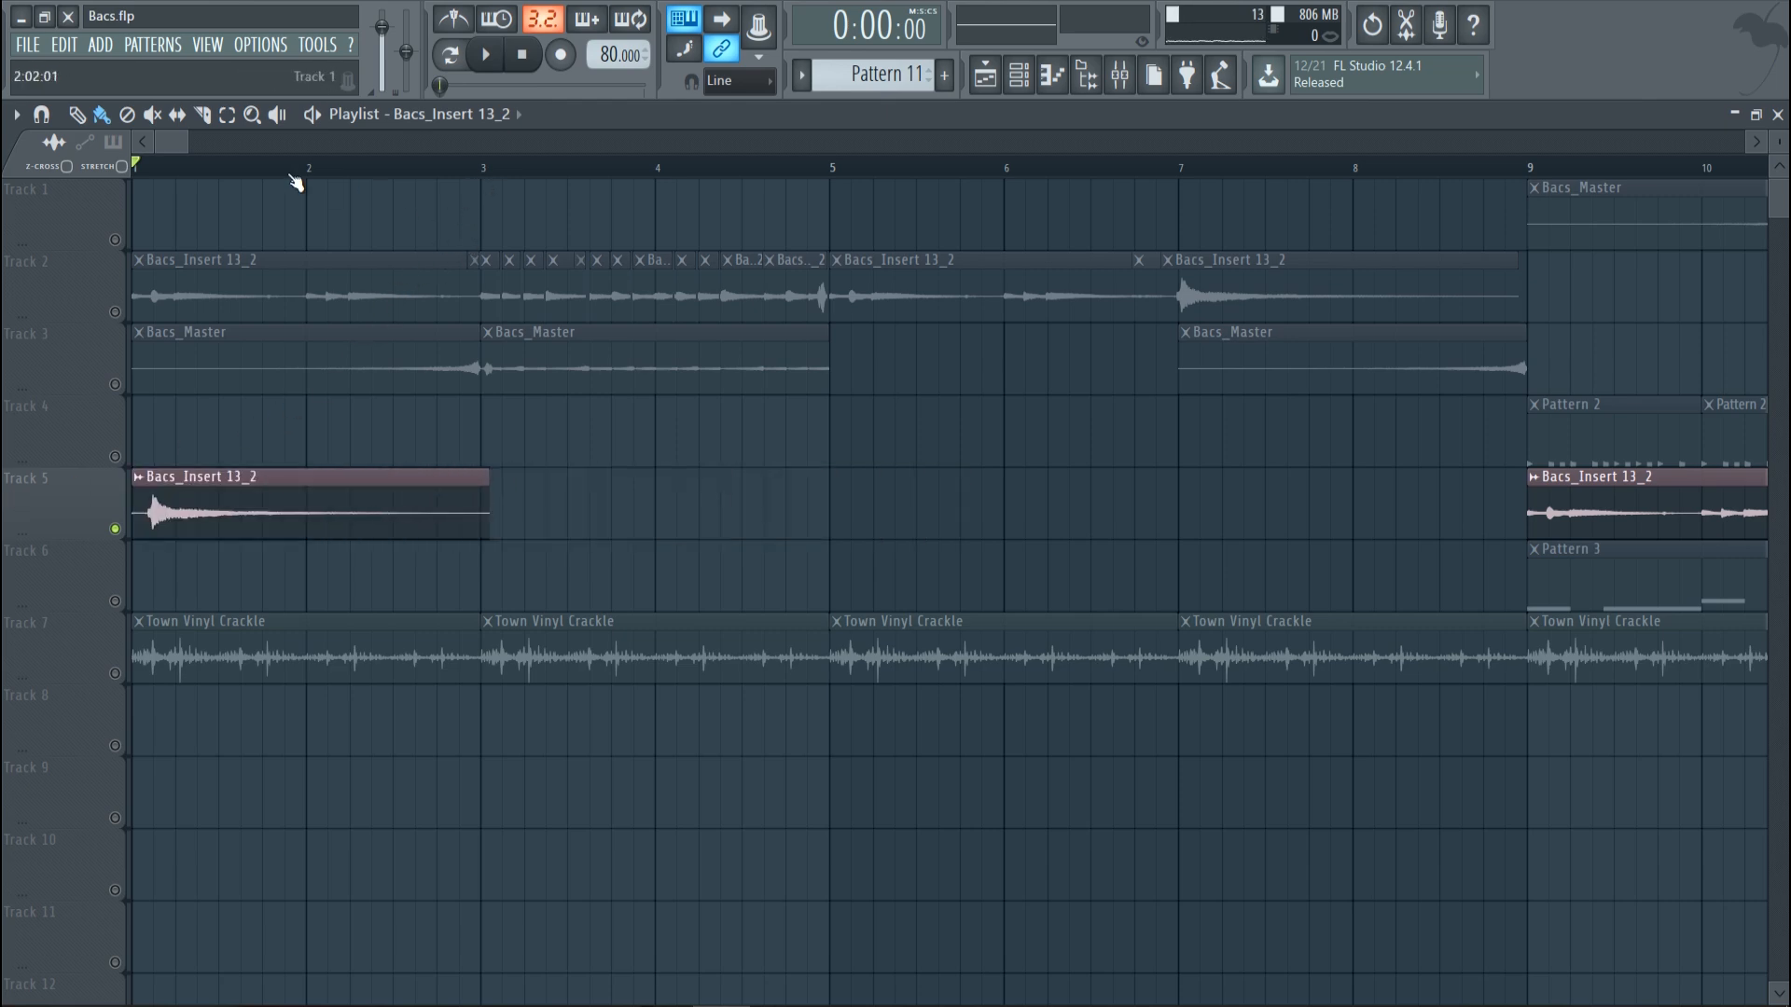
Step: Change the playlist snap setting and trim the silent start off the Track 5 clip, aligning it with bar 1
drag(185, 144, 164, 144)
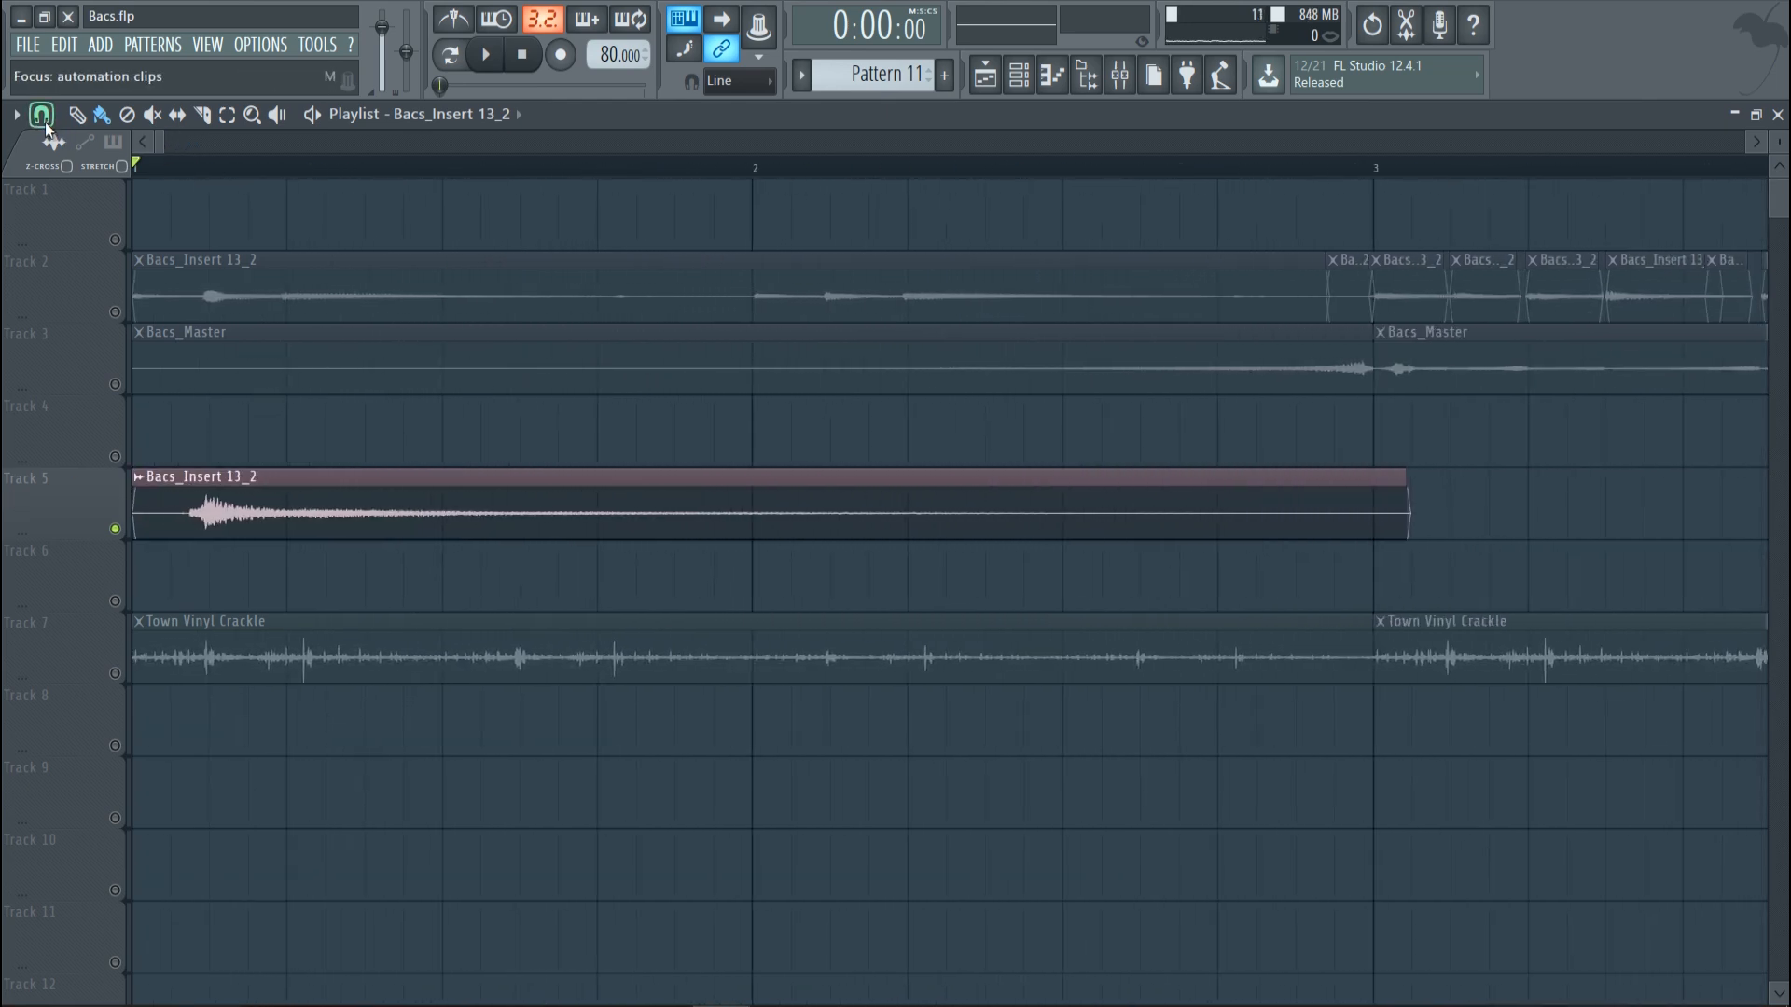
click(41, 113)
click(70, 225)
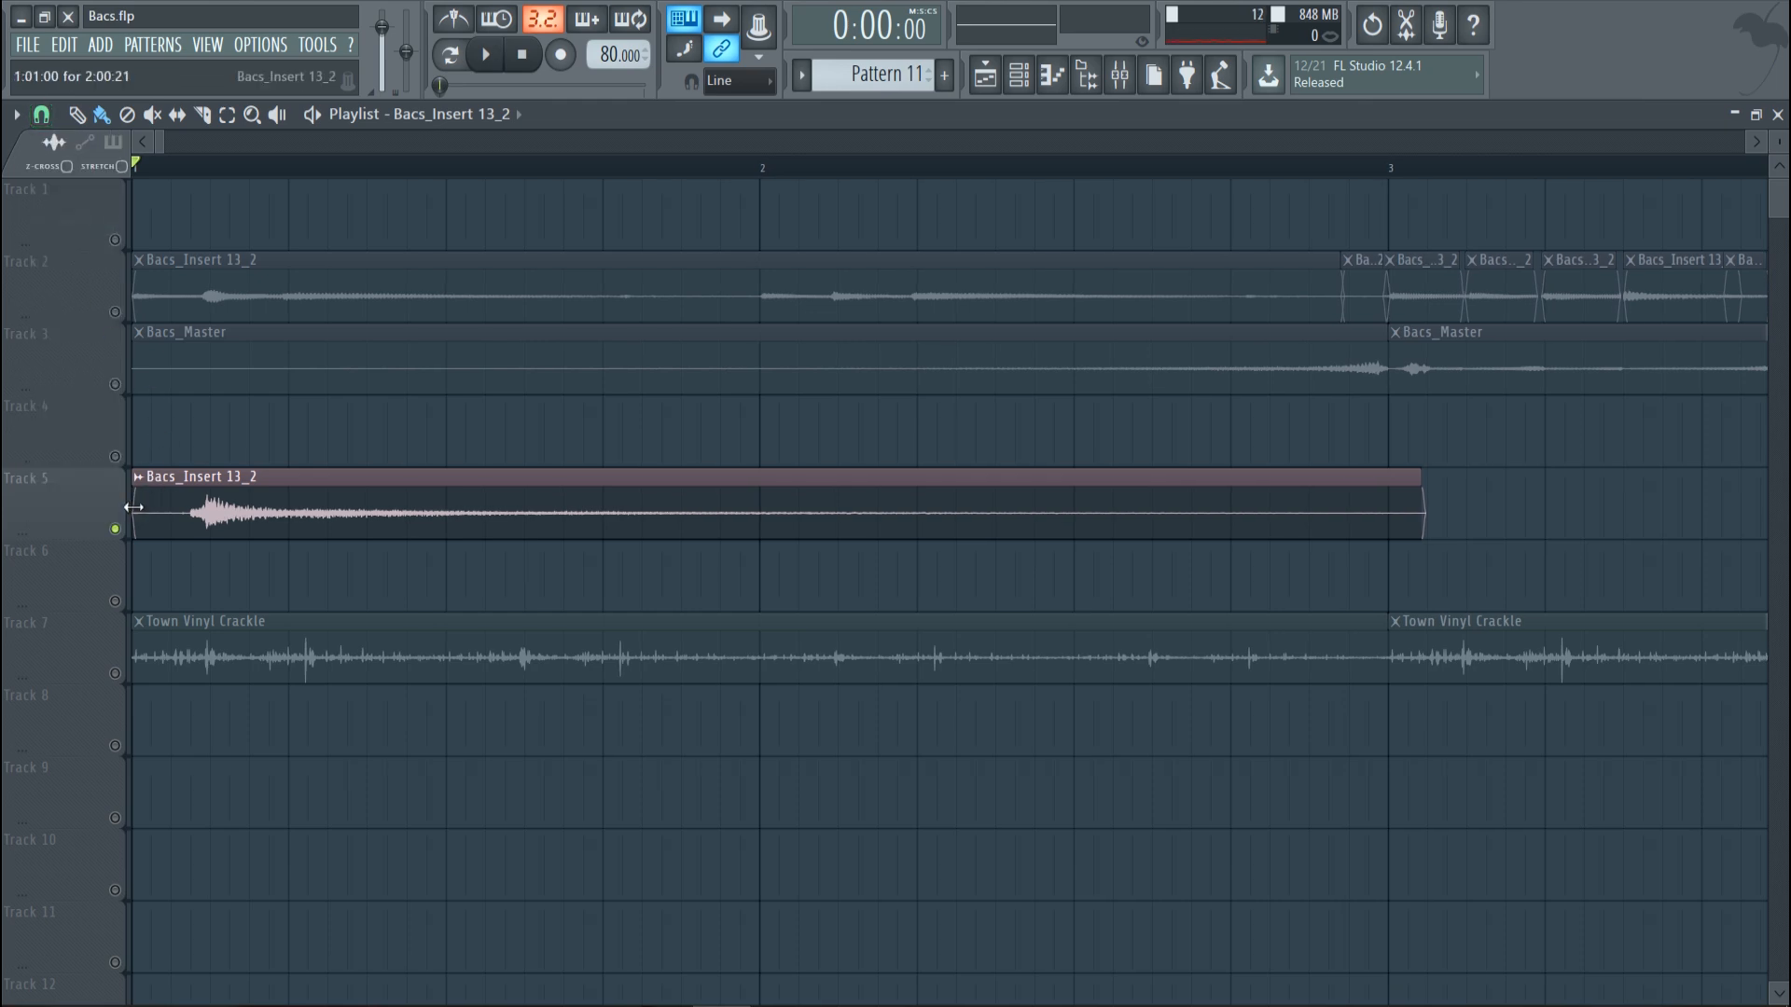
mouse_move(133, 519)
mouse_down()
mouse_move(180, 521)
mouse_move(157, 521)
mouse_up()
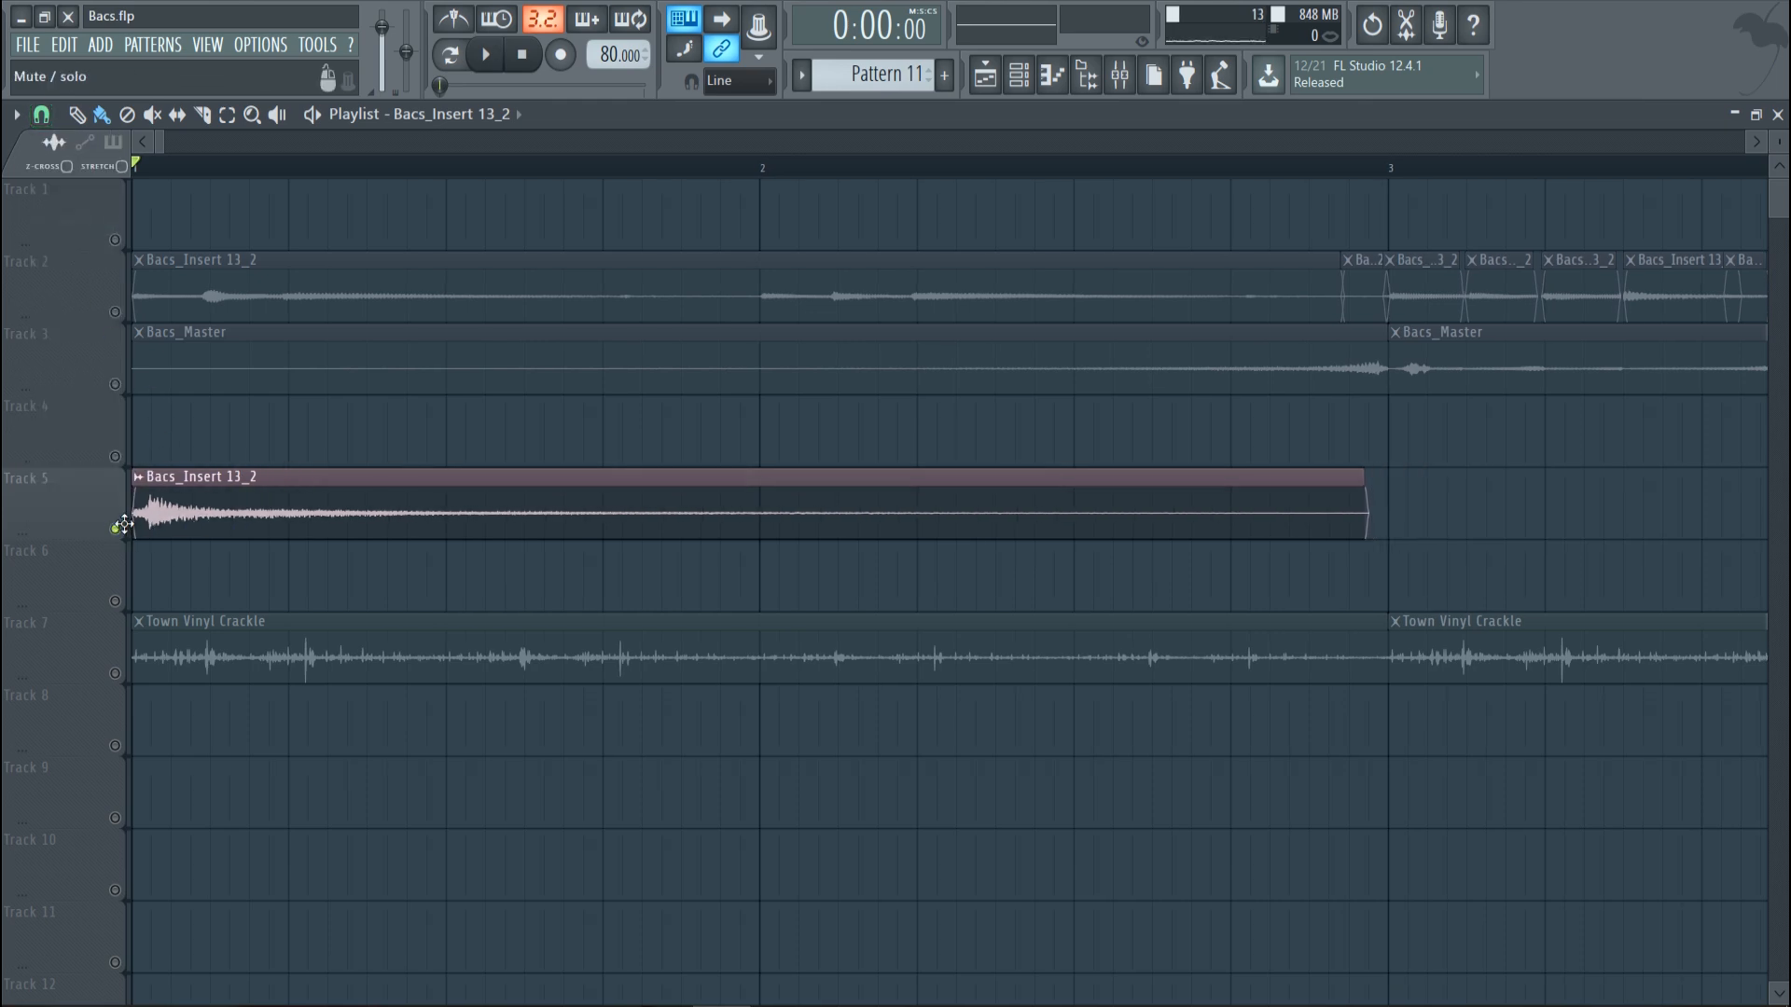
Step: Check the Track 5 clip's channel settings and shorten its end so the clip lasts 1:04:00
double_click(208, 524)
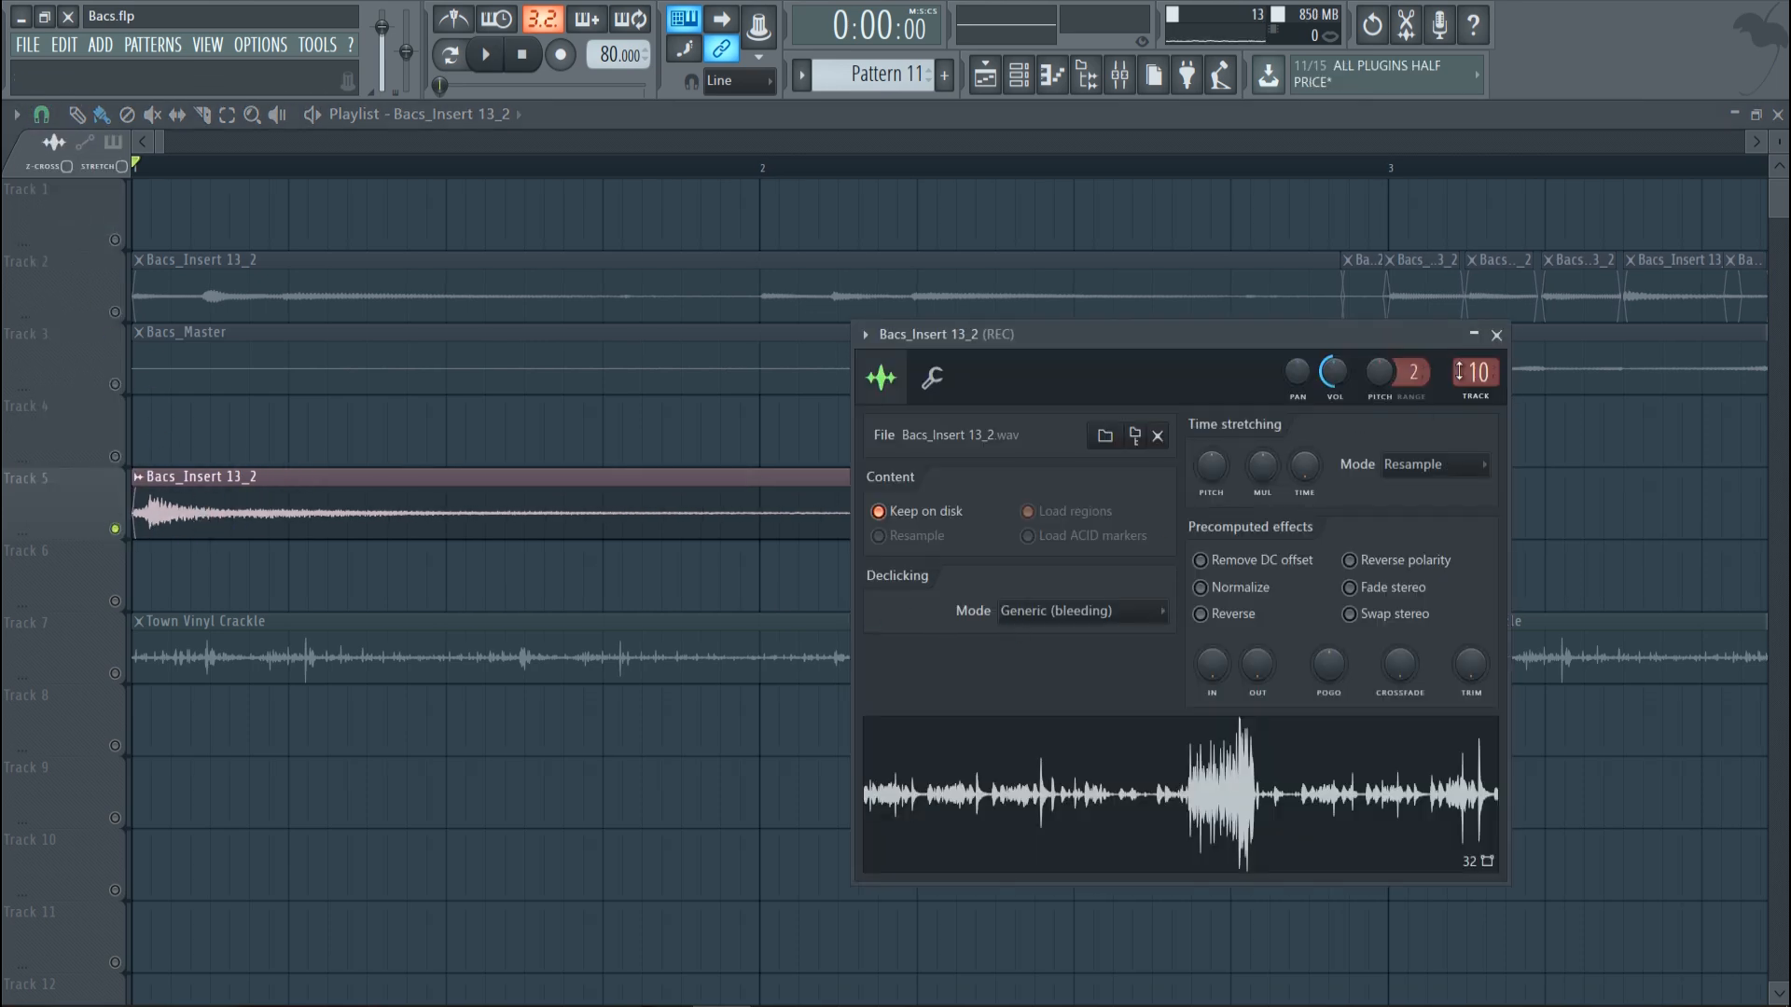
click(1496, 335)
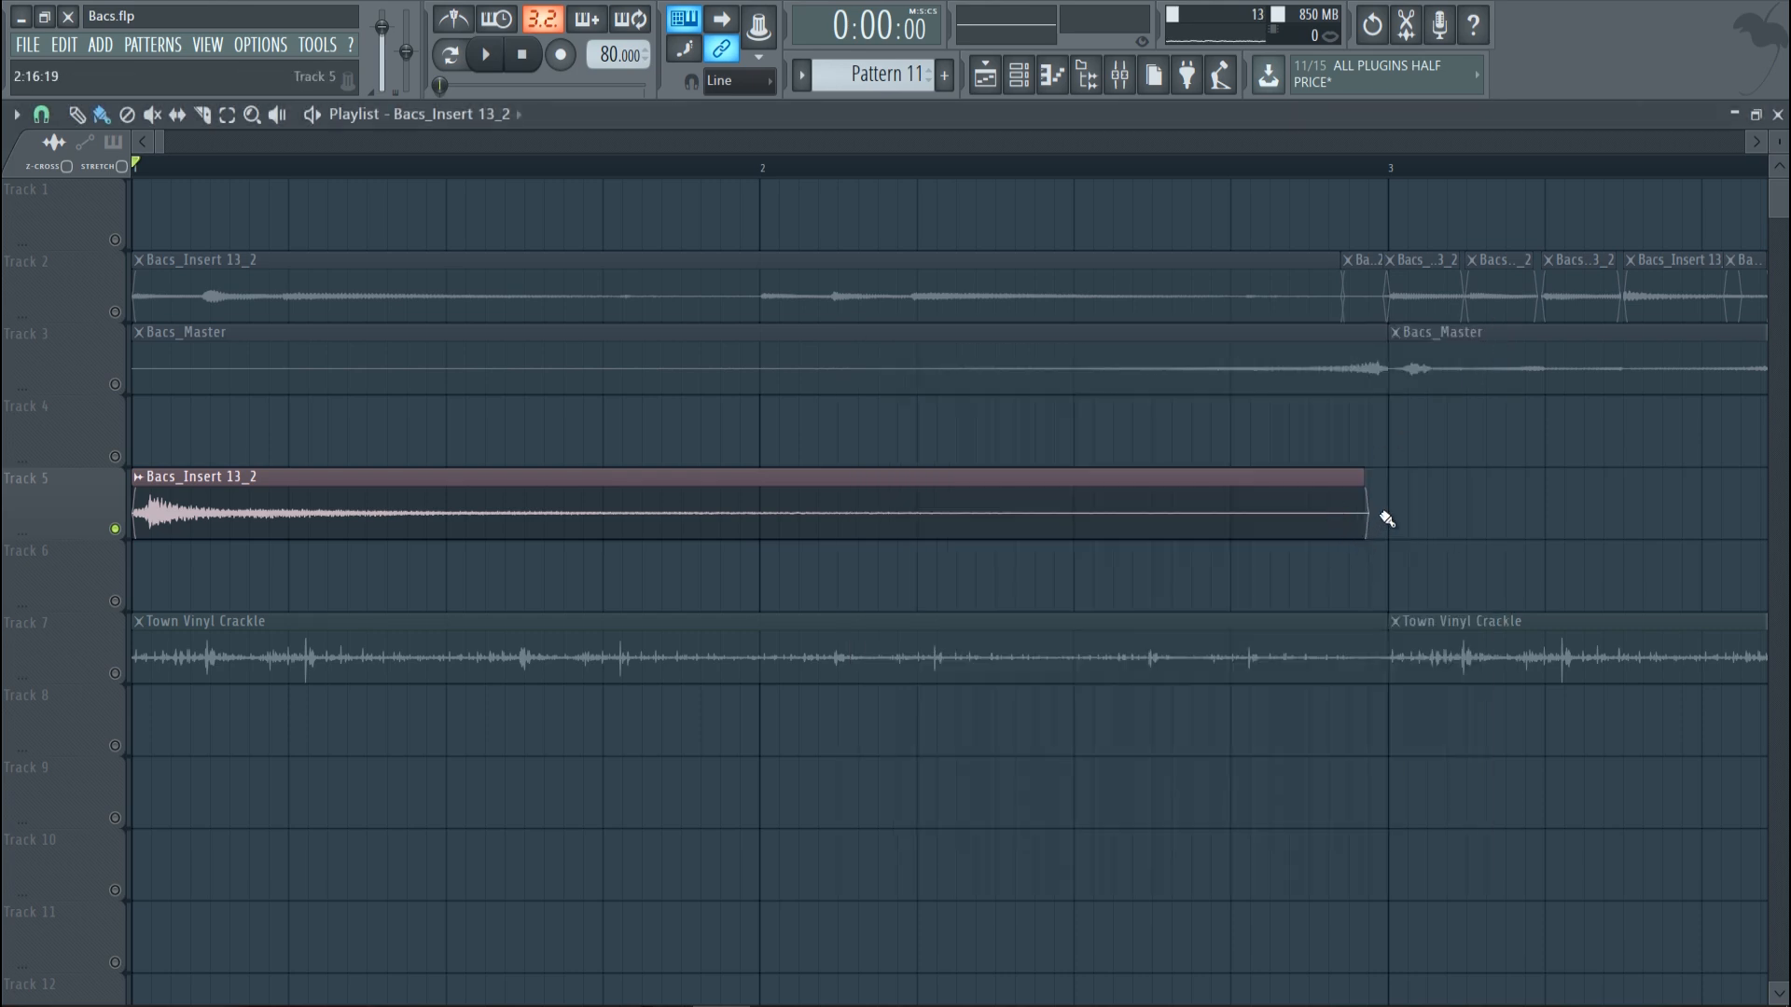
drag(1377, 519, 916, 532)
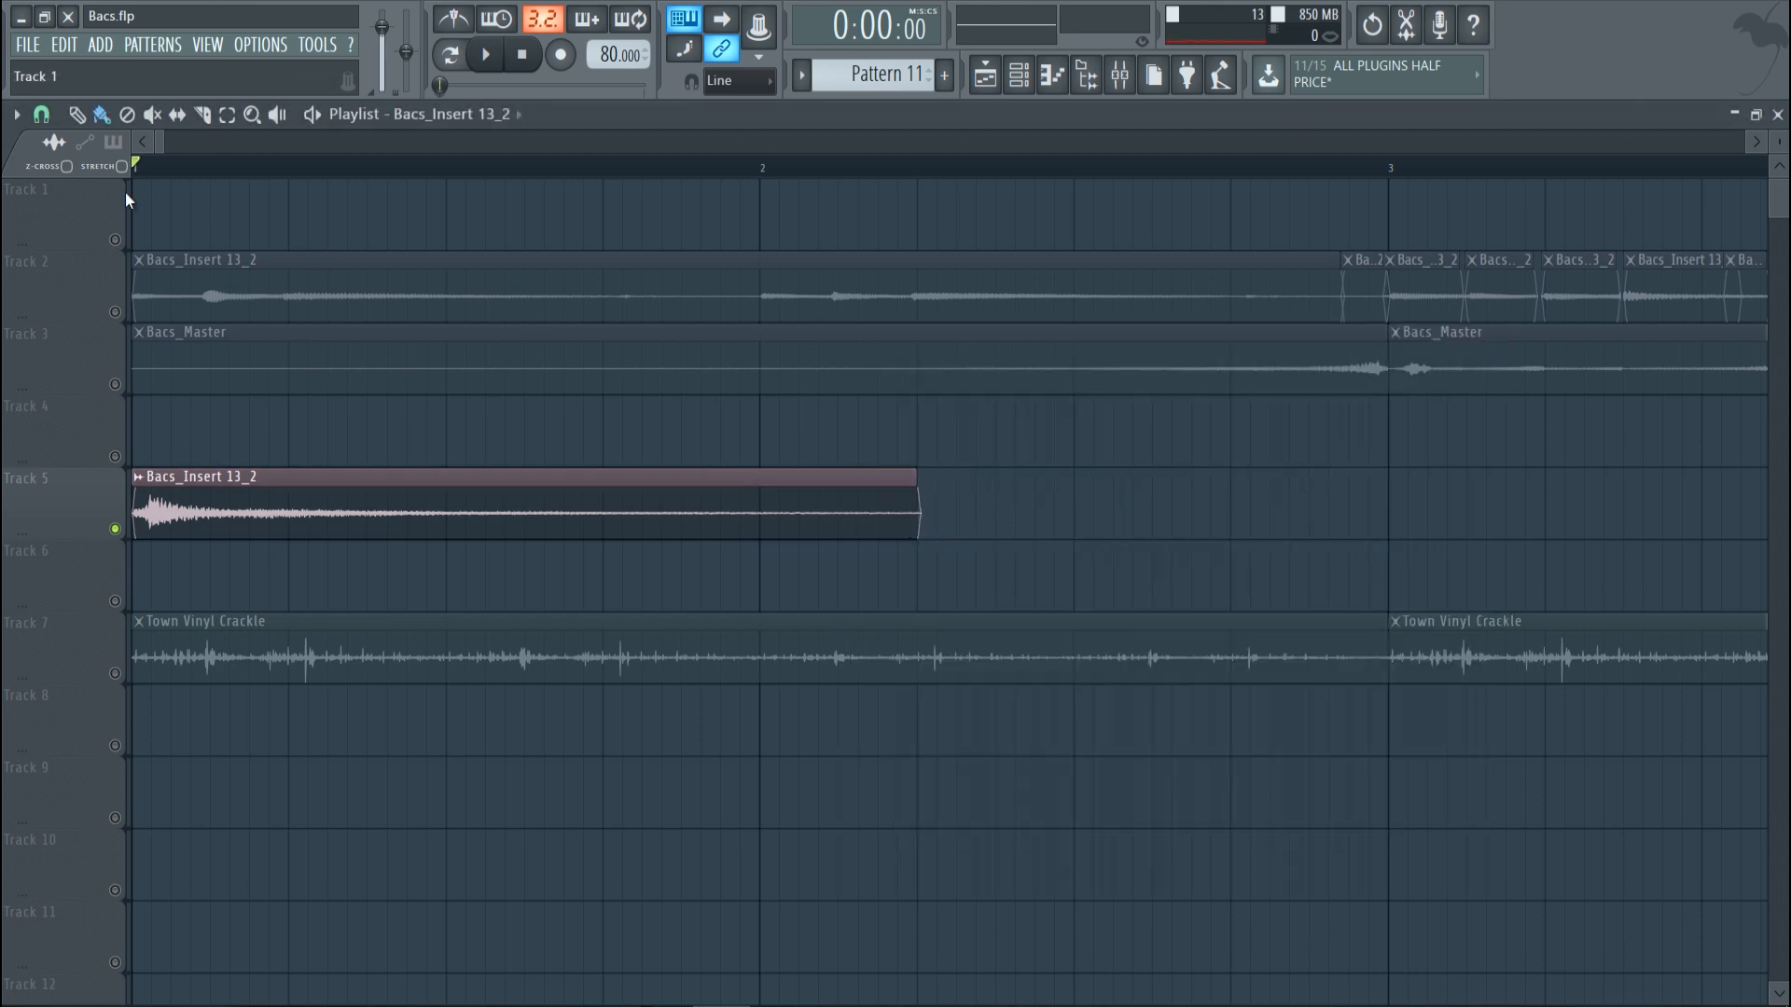
Step: Change the snap setting again and select the time range from bar 1 to the end of the Track 5 clip
click(41, 114)
click(65, 225)
drag(927, 178, 133, 178)
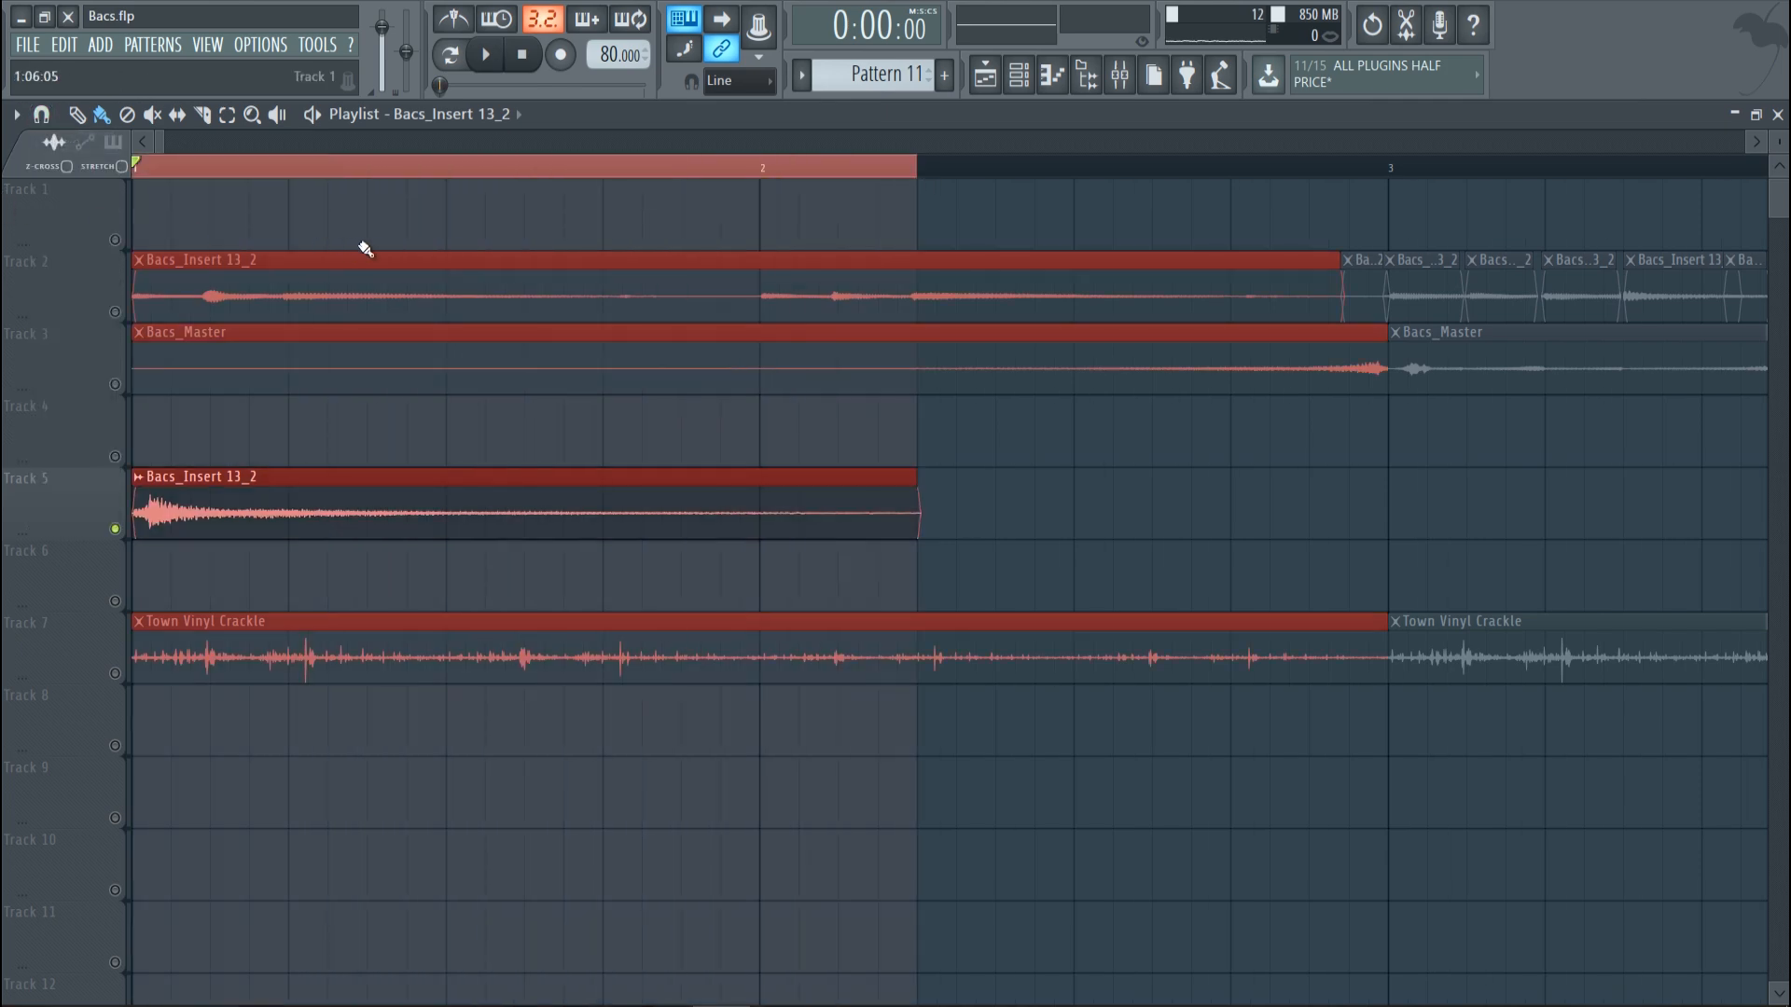
Step: Disable the Fruity Limiter on the Master mixer track
click(1119, 75)
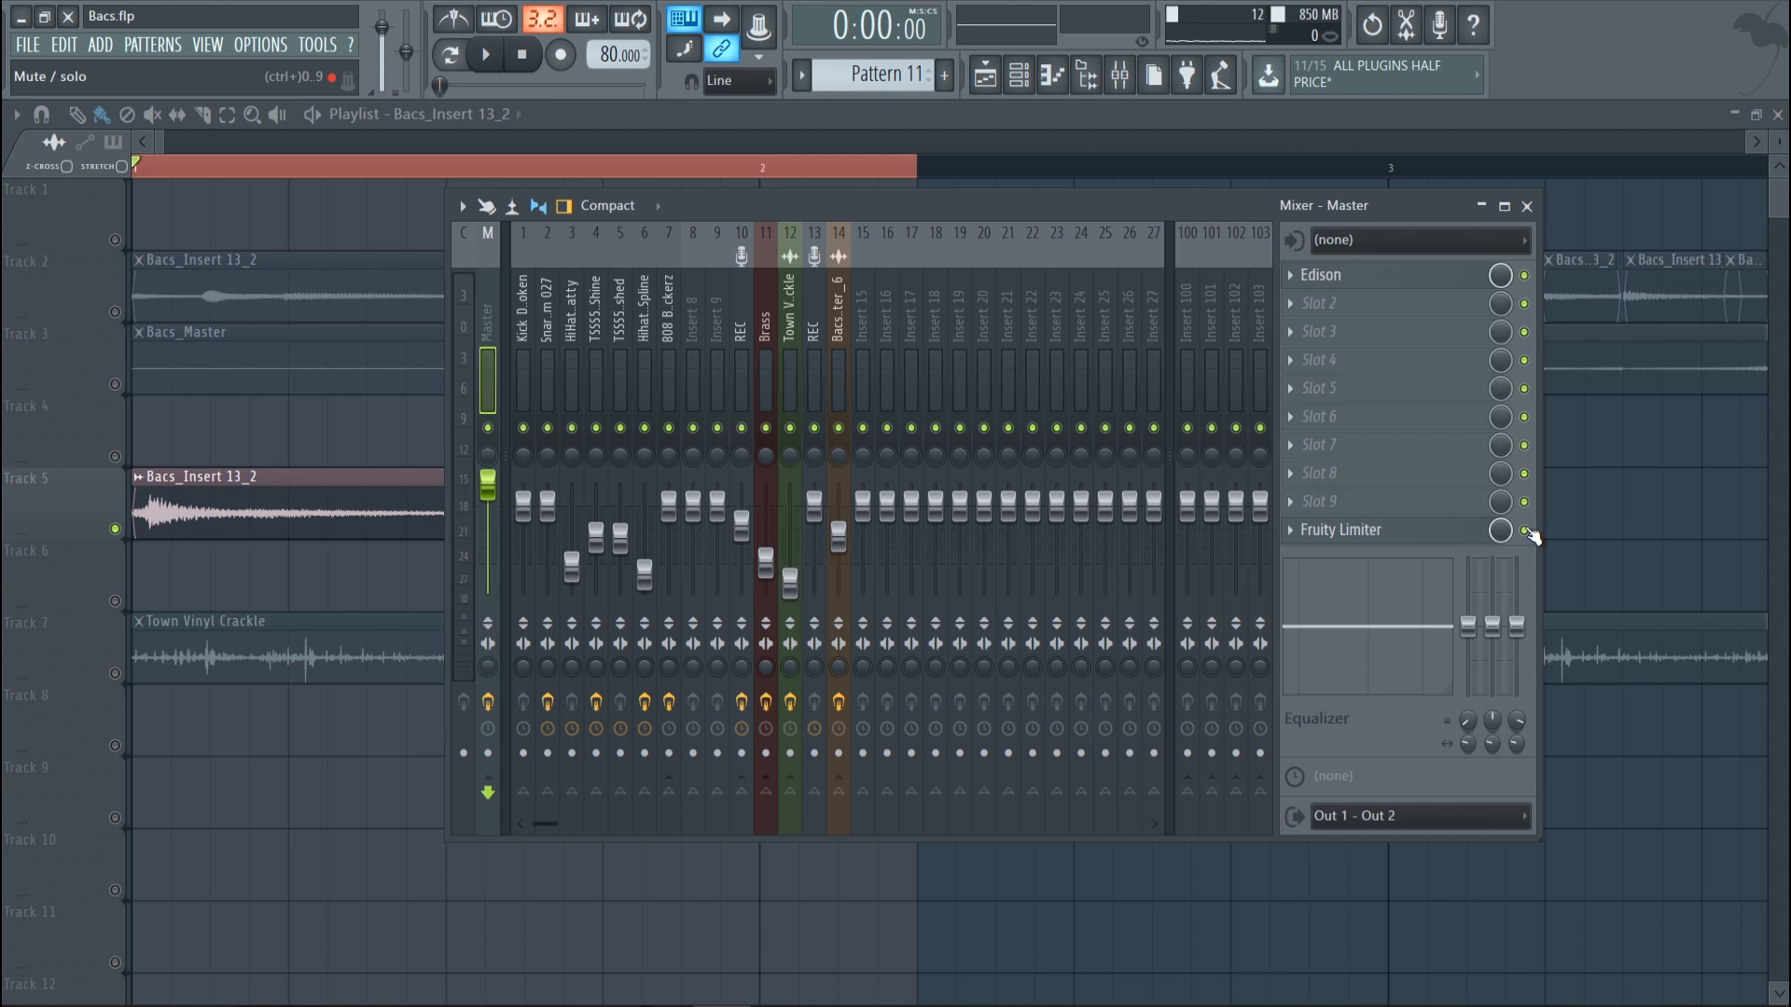
click(1525, 531)
click(1526, 532)
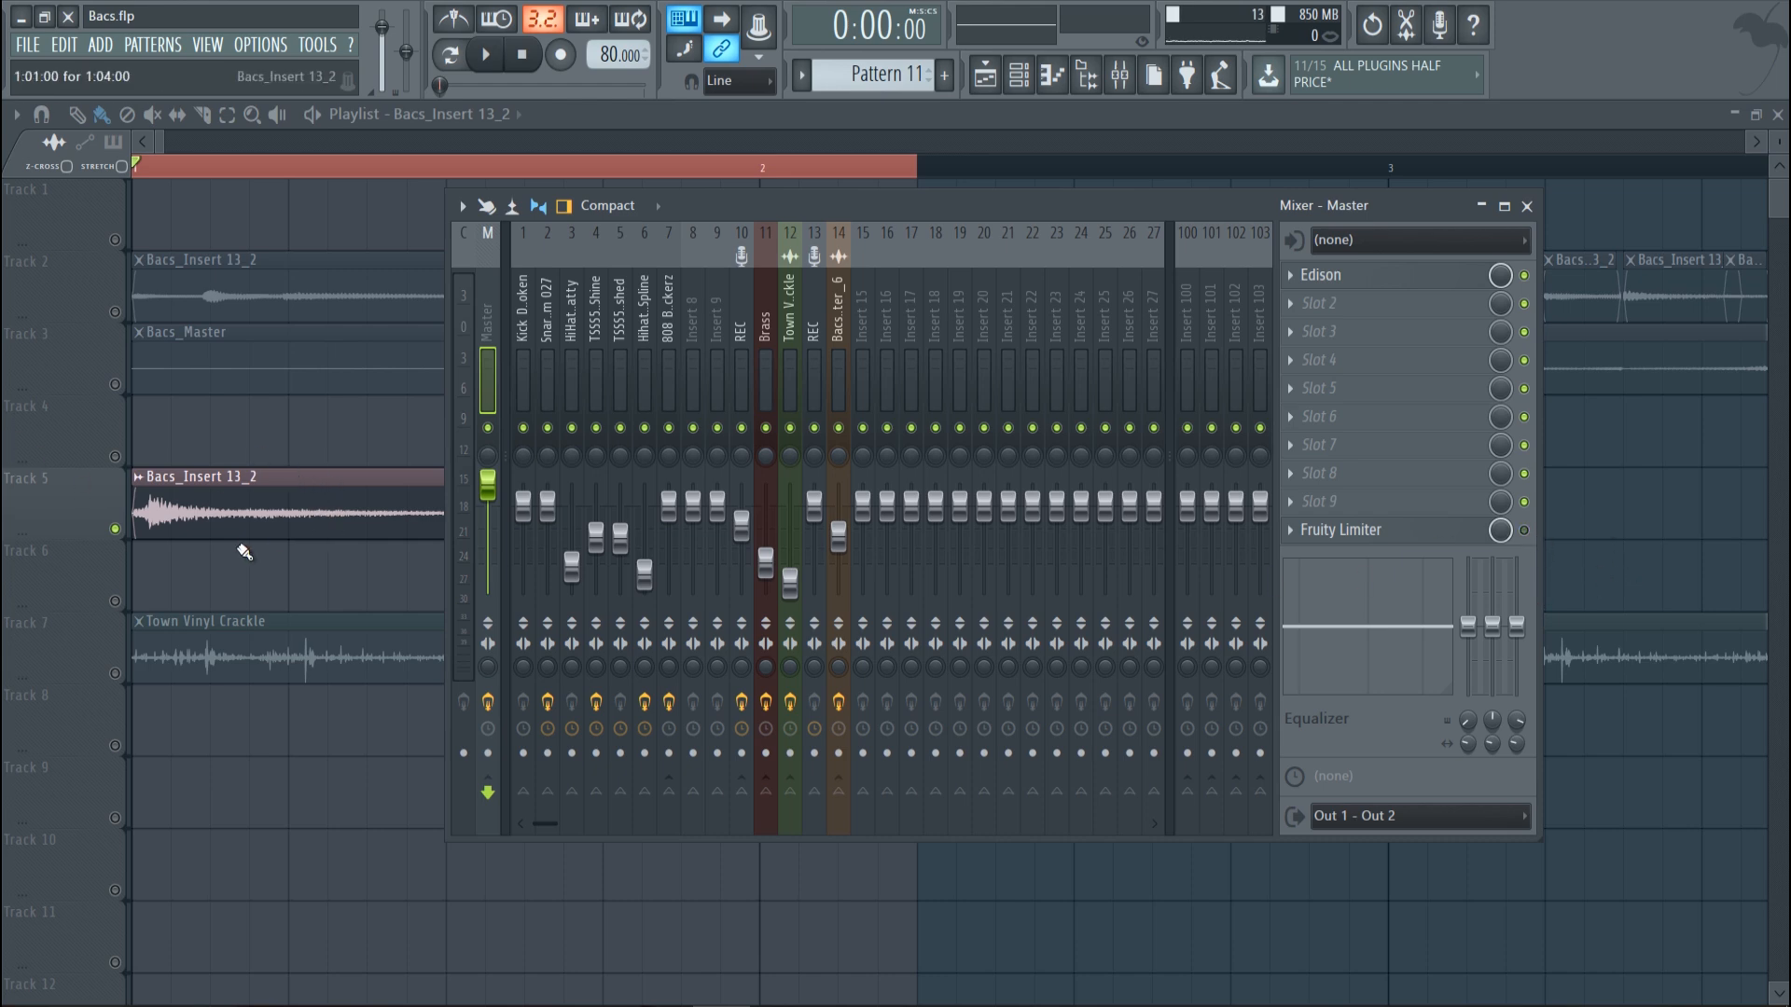
click(321, 477)
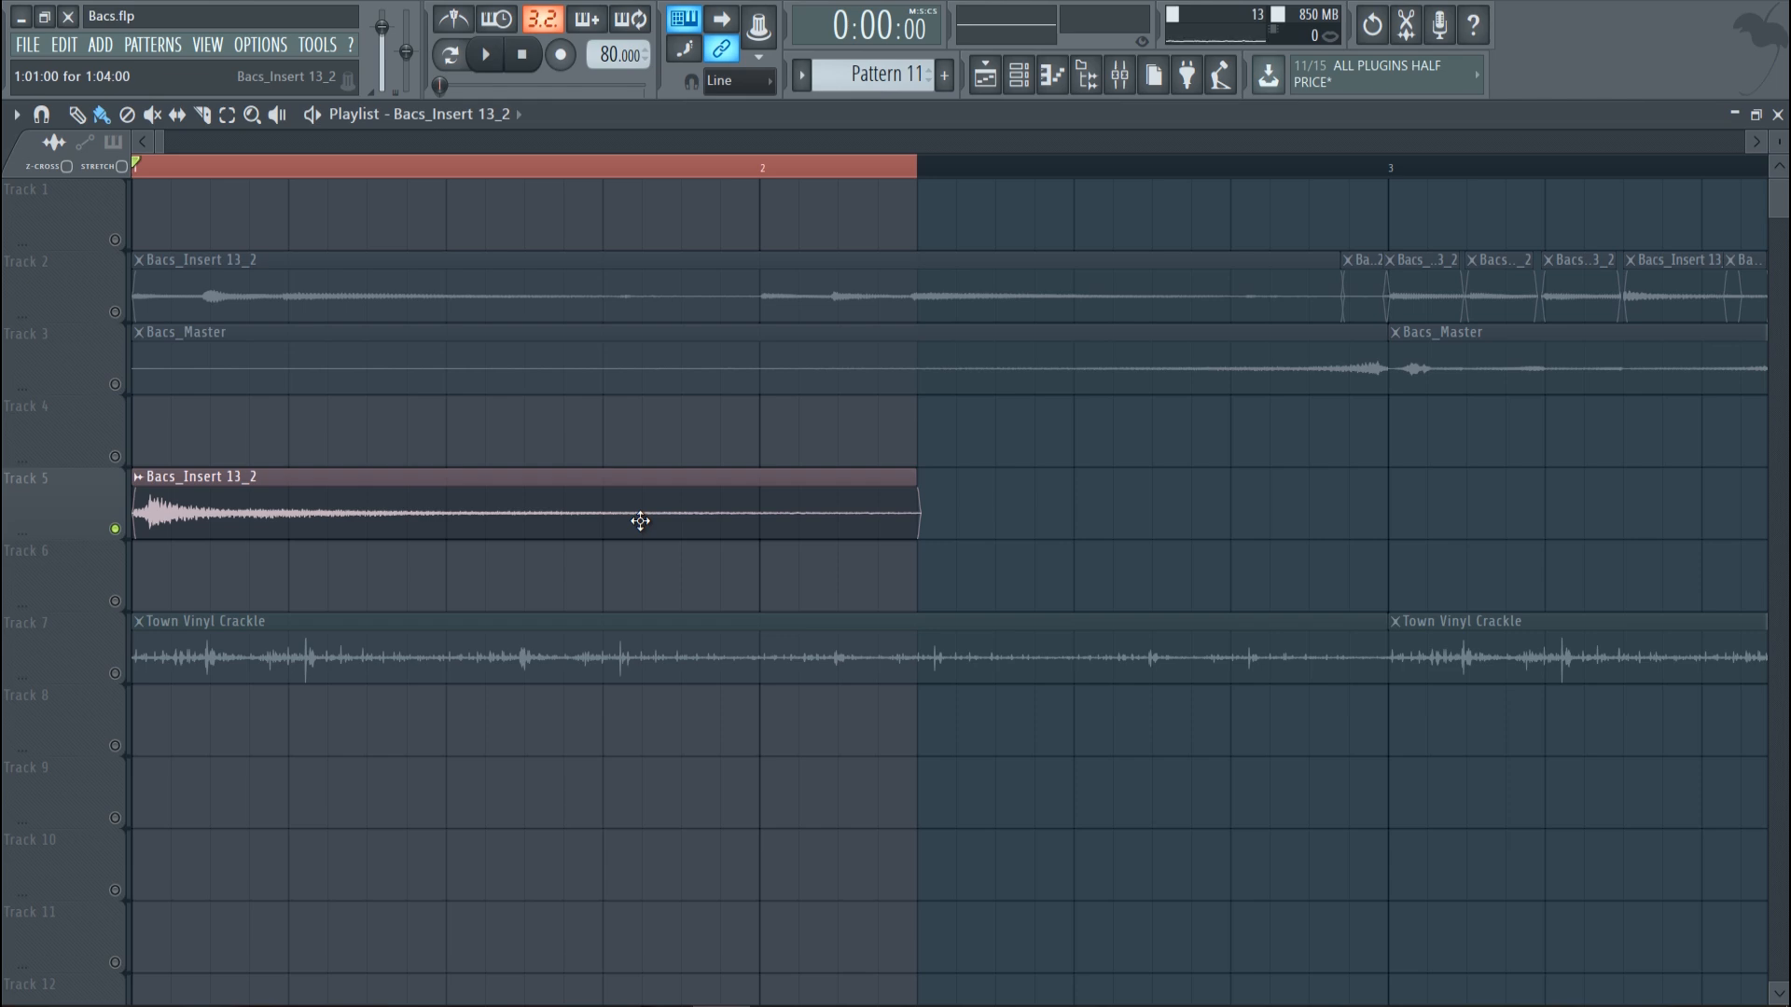
click(28, 44)
mouse_move(91, 239)
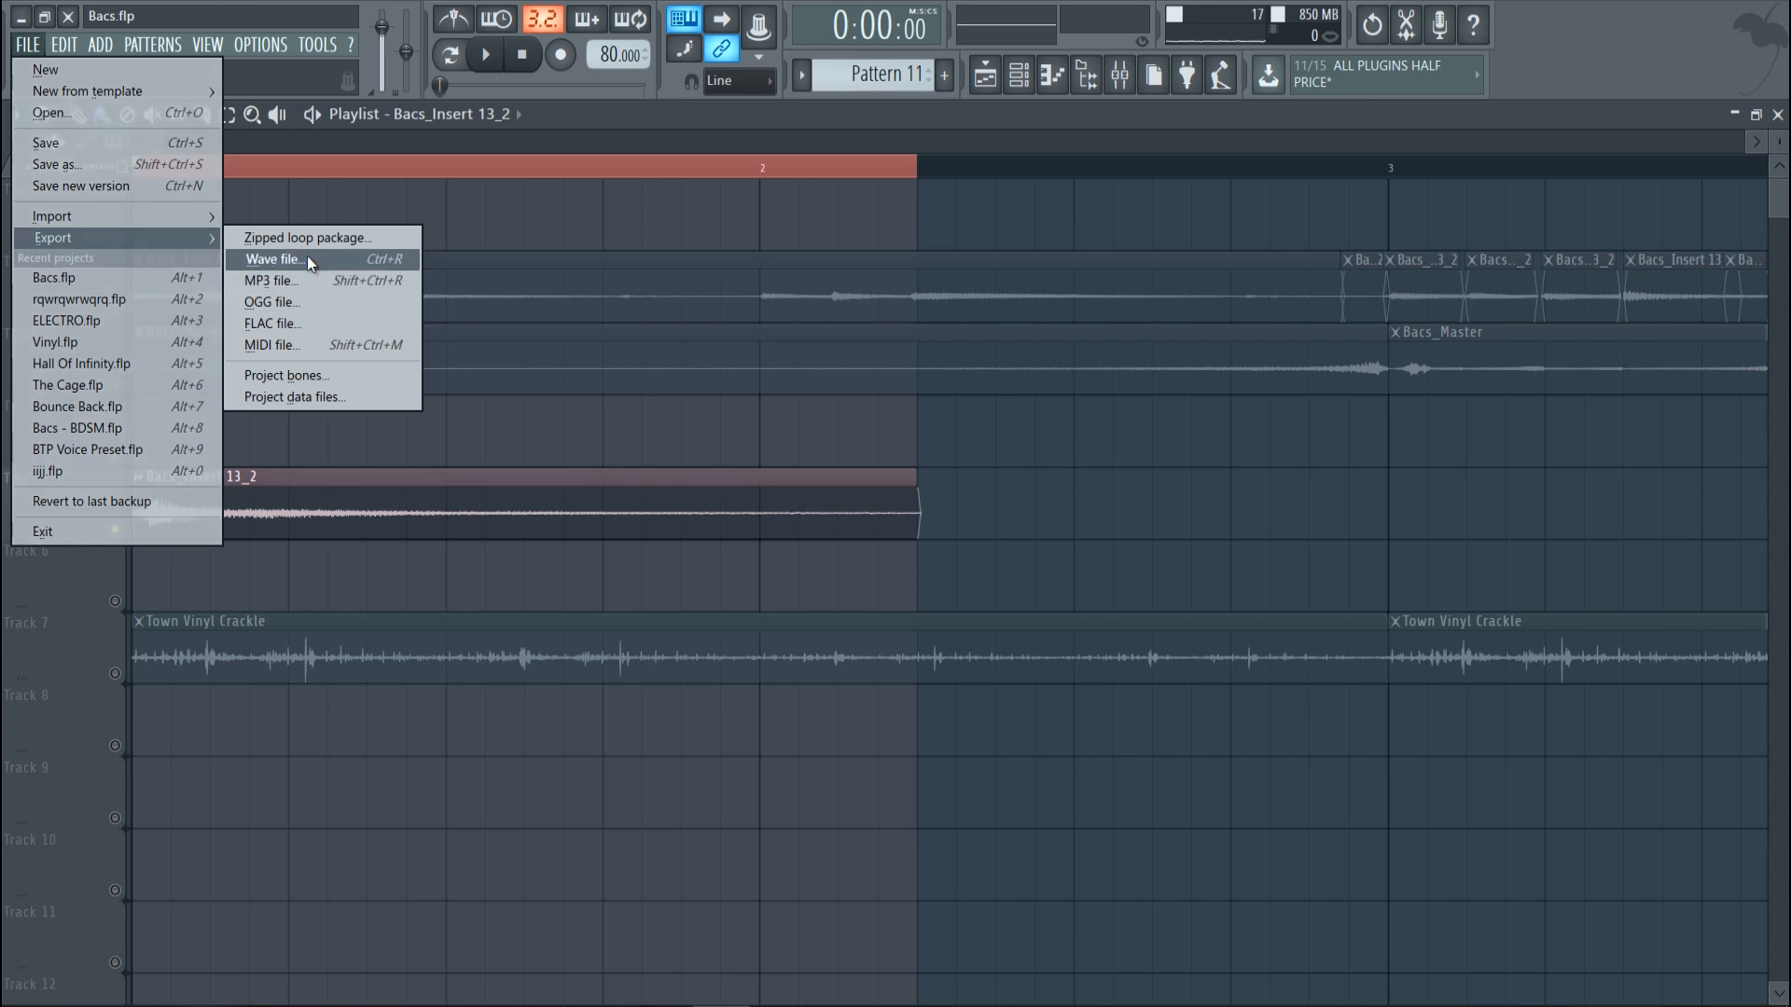
click(306, 259)
Step: Arm the Master mixer track for disk recording and render the selected range to a wave file
click(1118, 79)
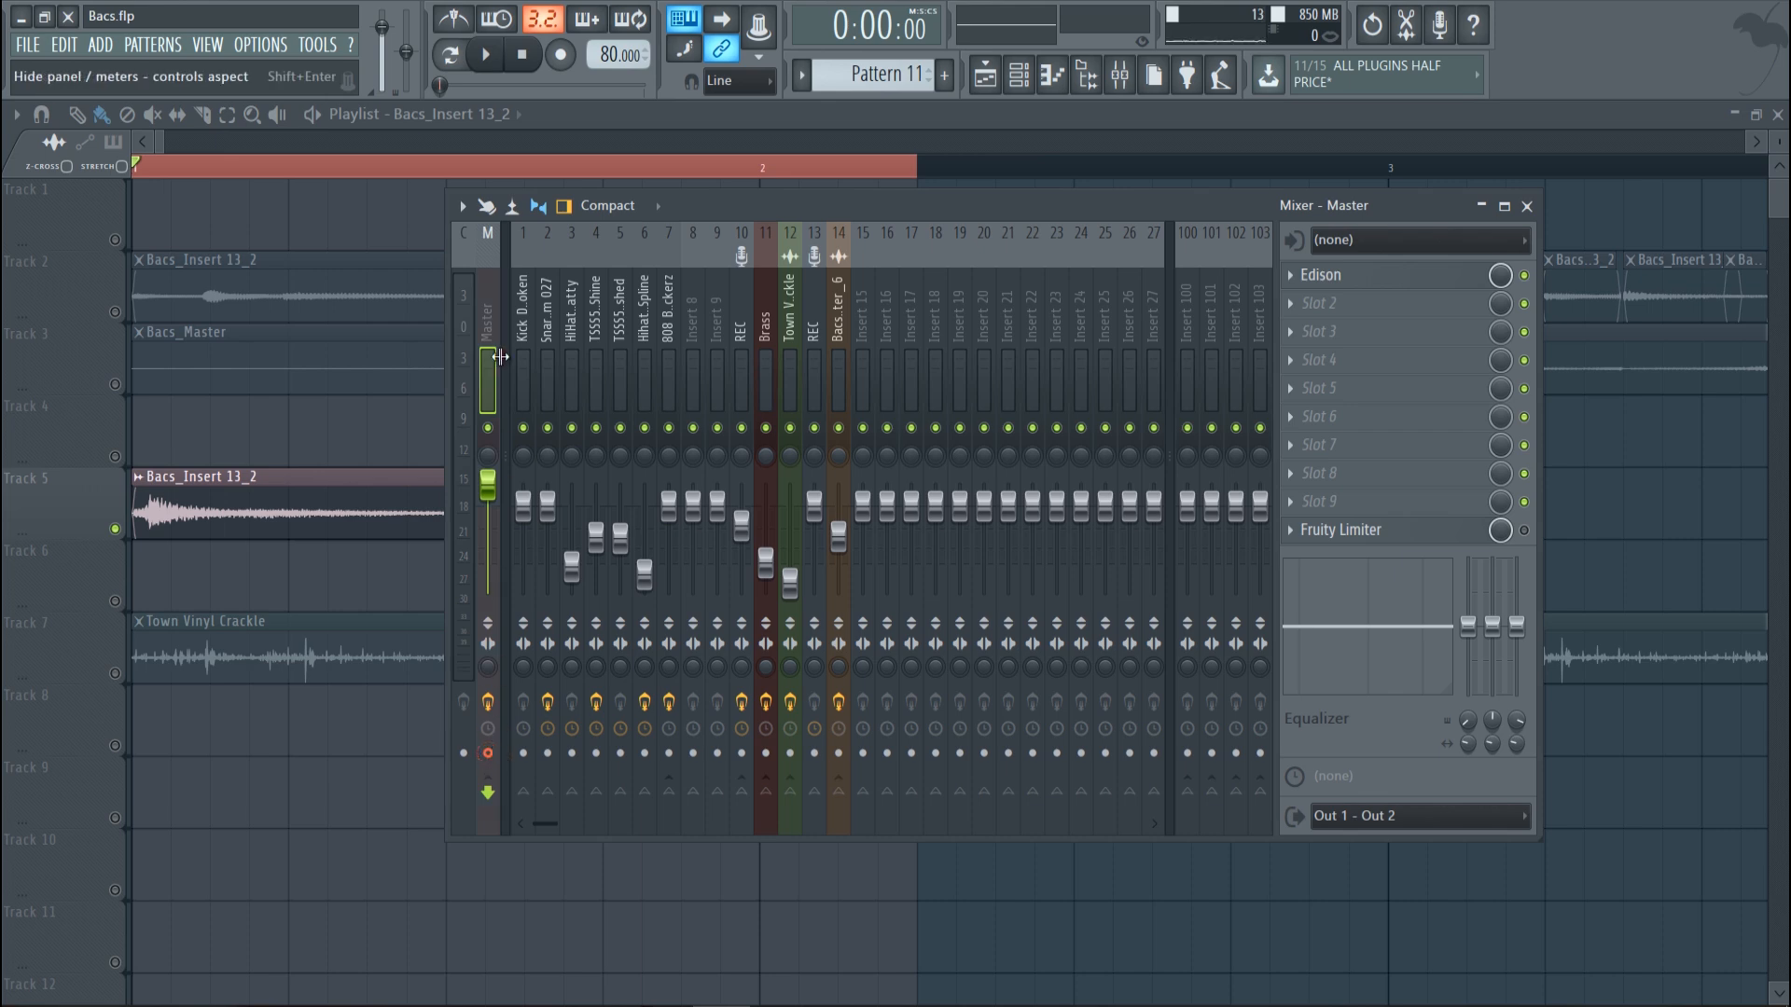
click(461, 206)
mouse_move(580, 249)
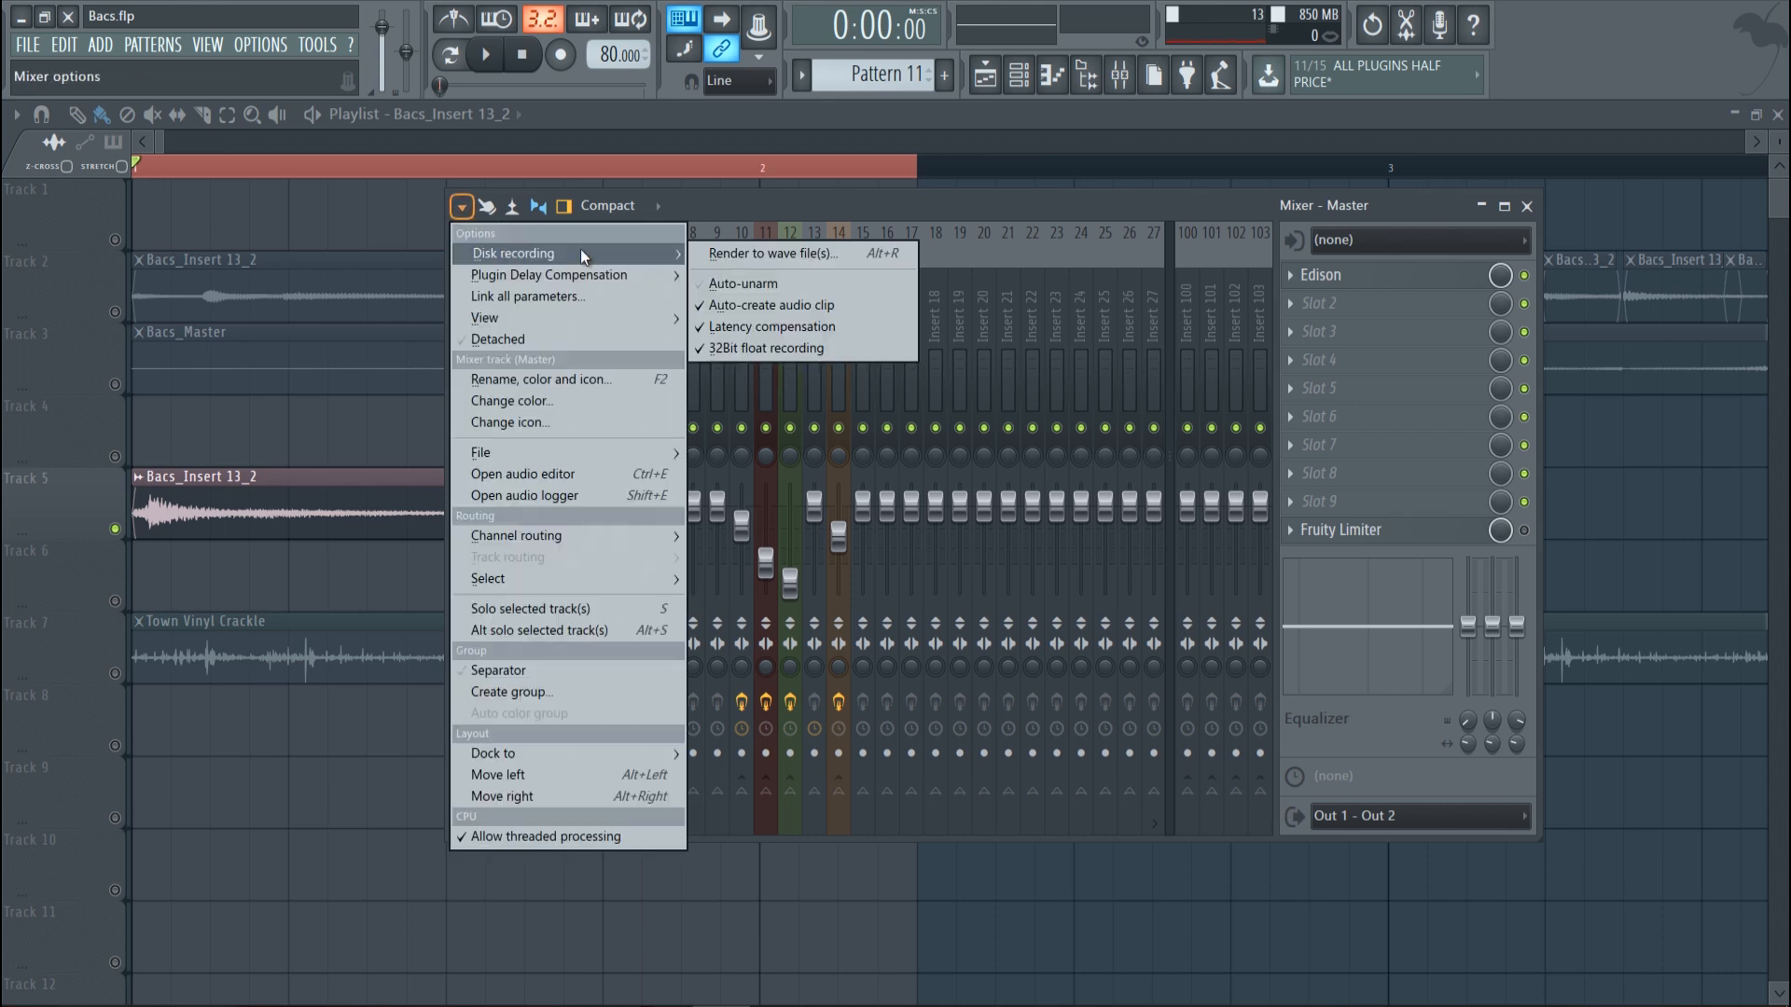
click(750, 254)
click(1070, 655)
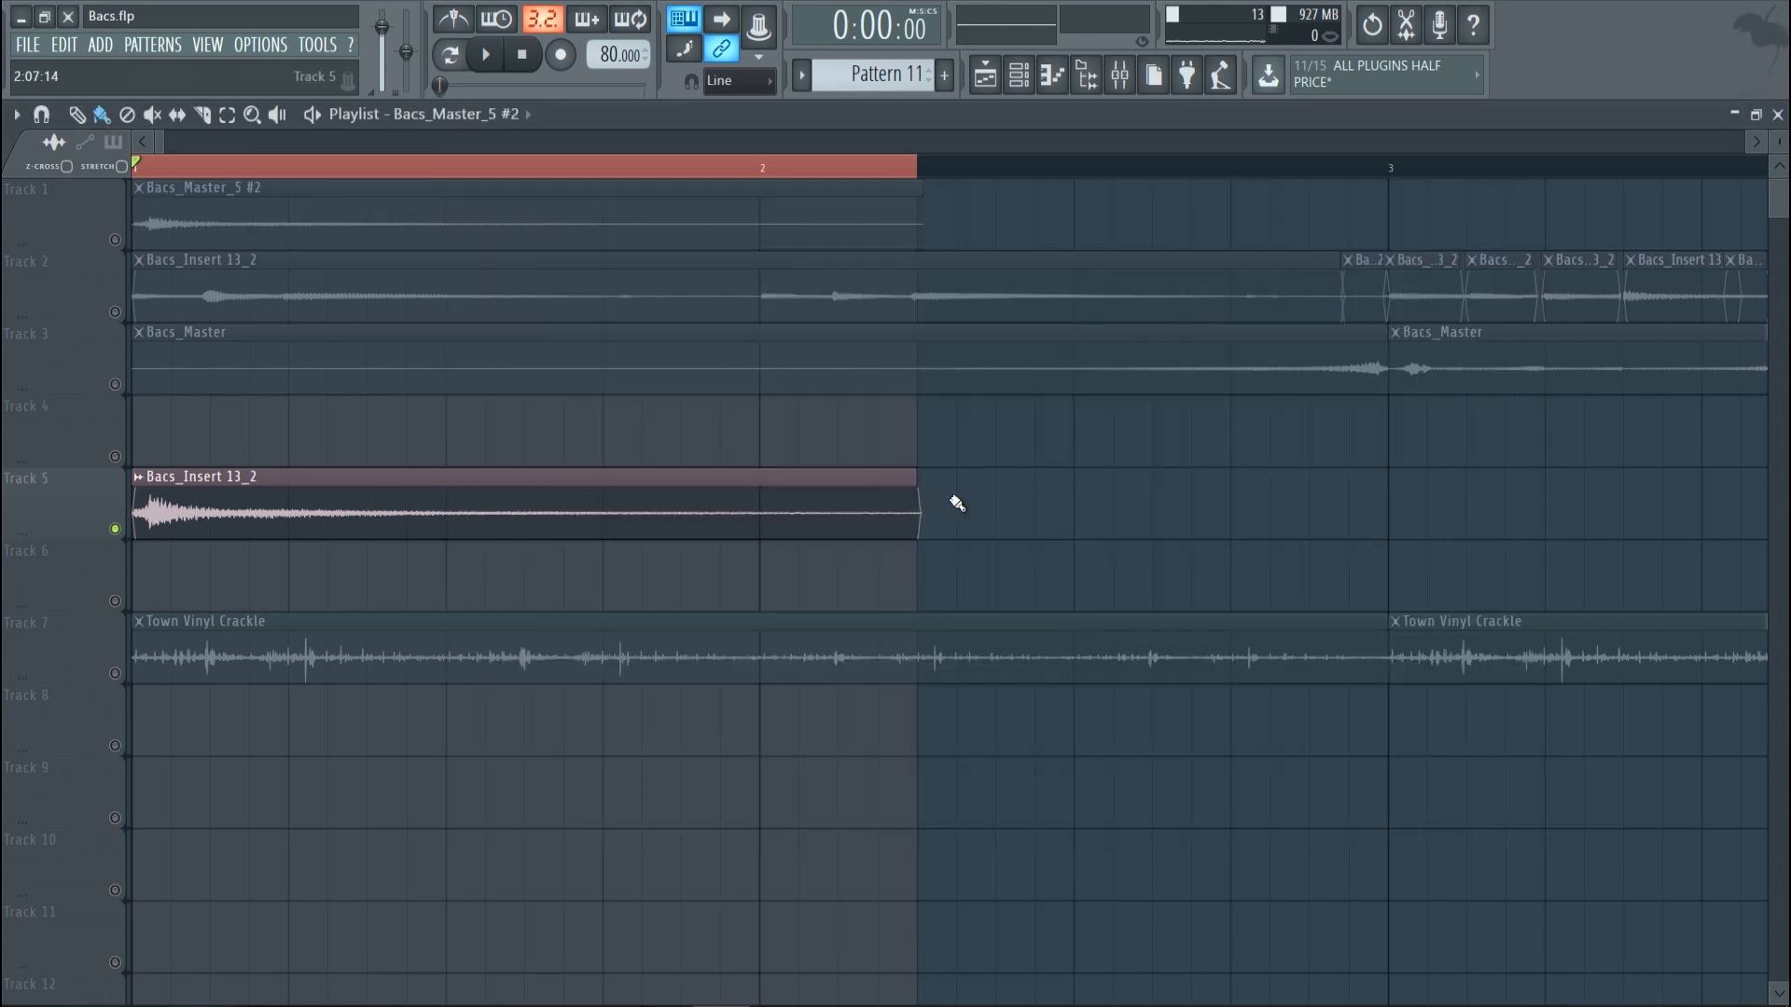
Step: Move the rendered Master clip from Track 1 to Track 4, unmute that track, and delete the original clip on Track 5
drag(276, 240, 279, 437)
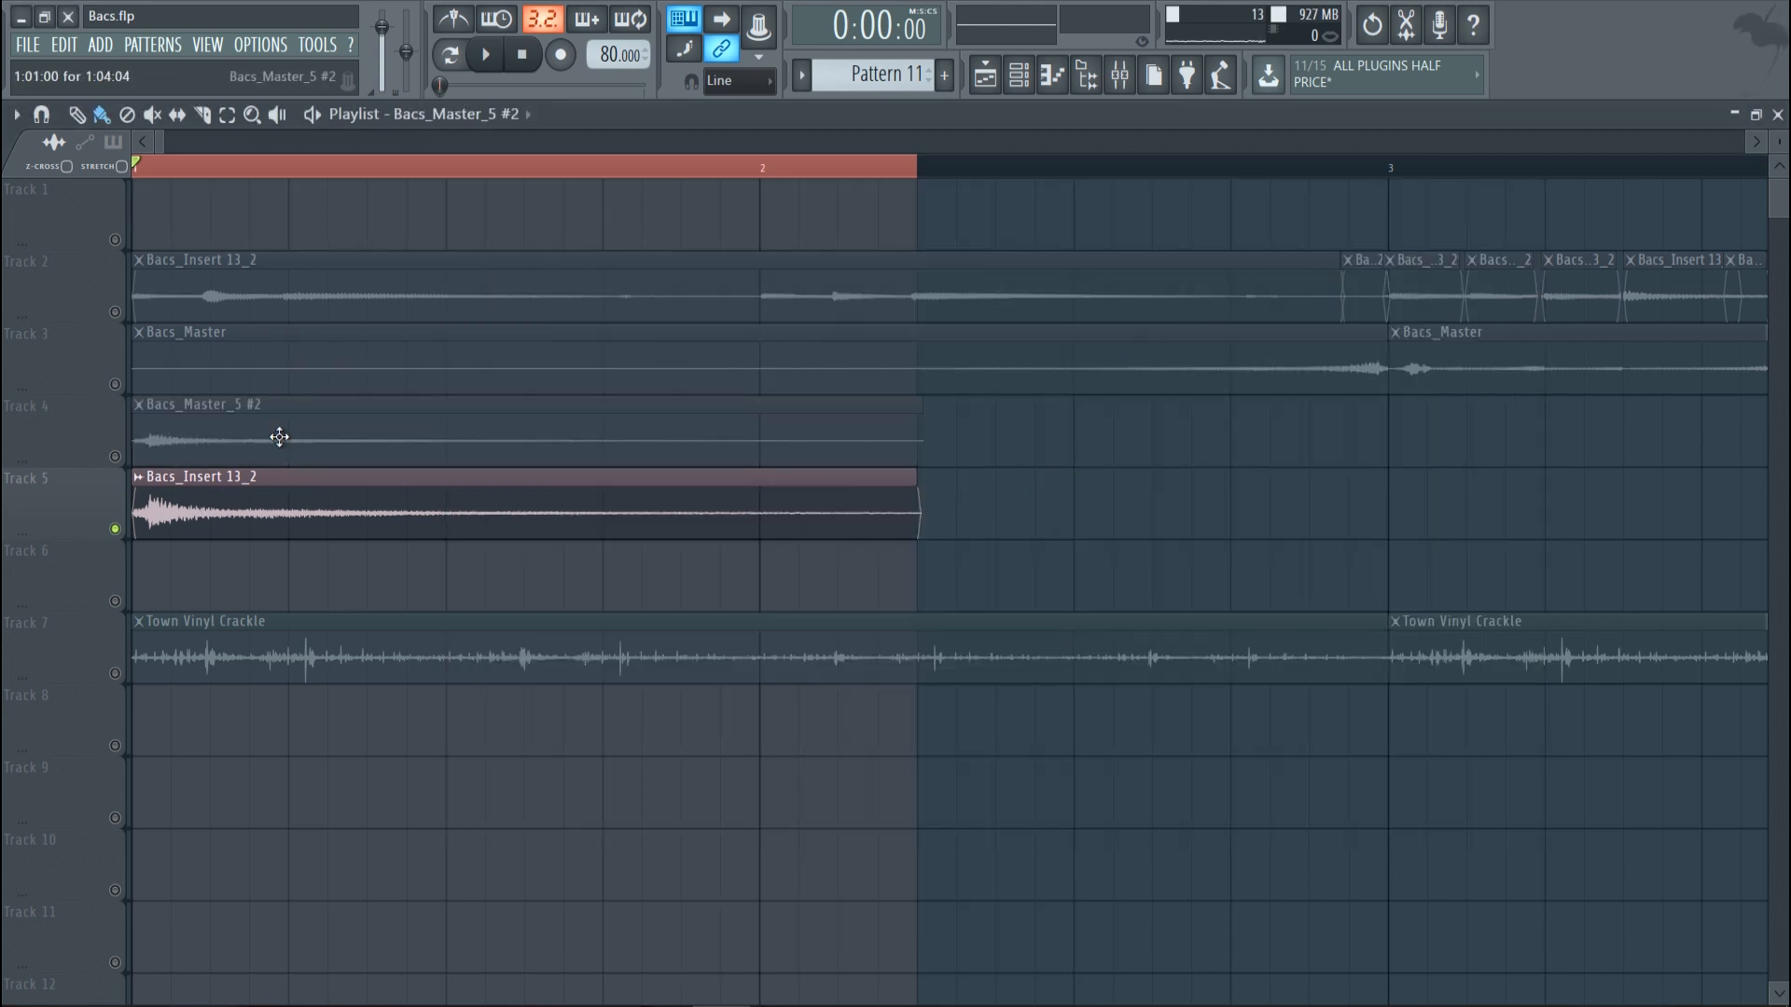
right_click(239, 513)
click(179, 459)
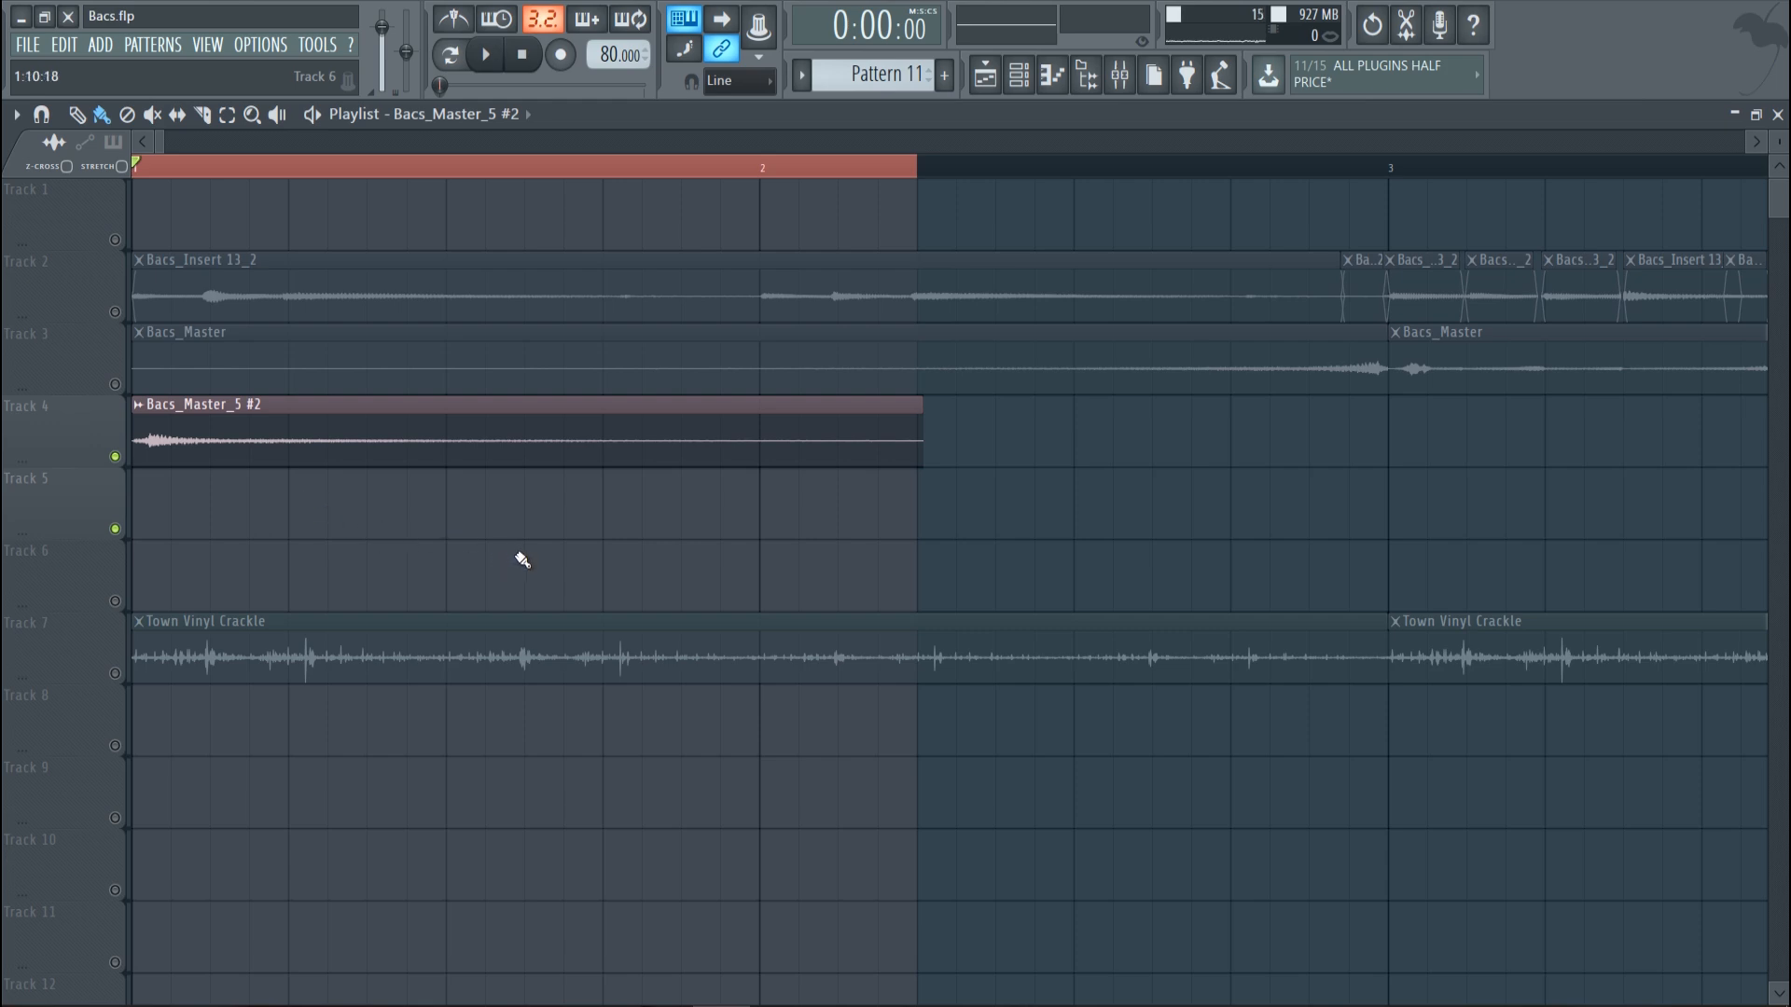
key(space)
key(space)
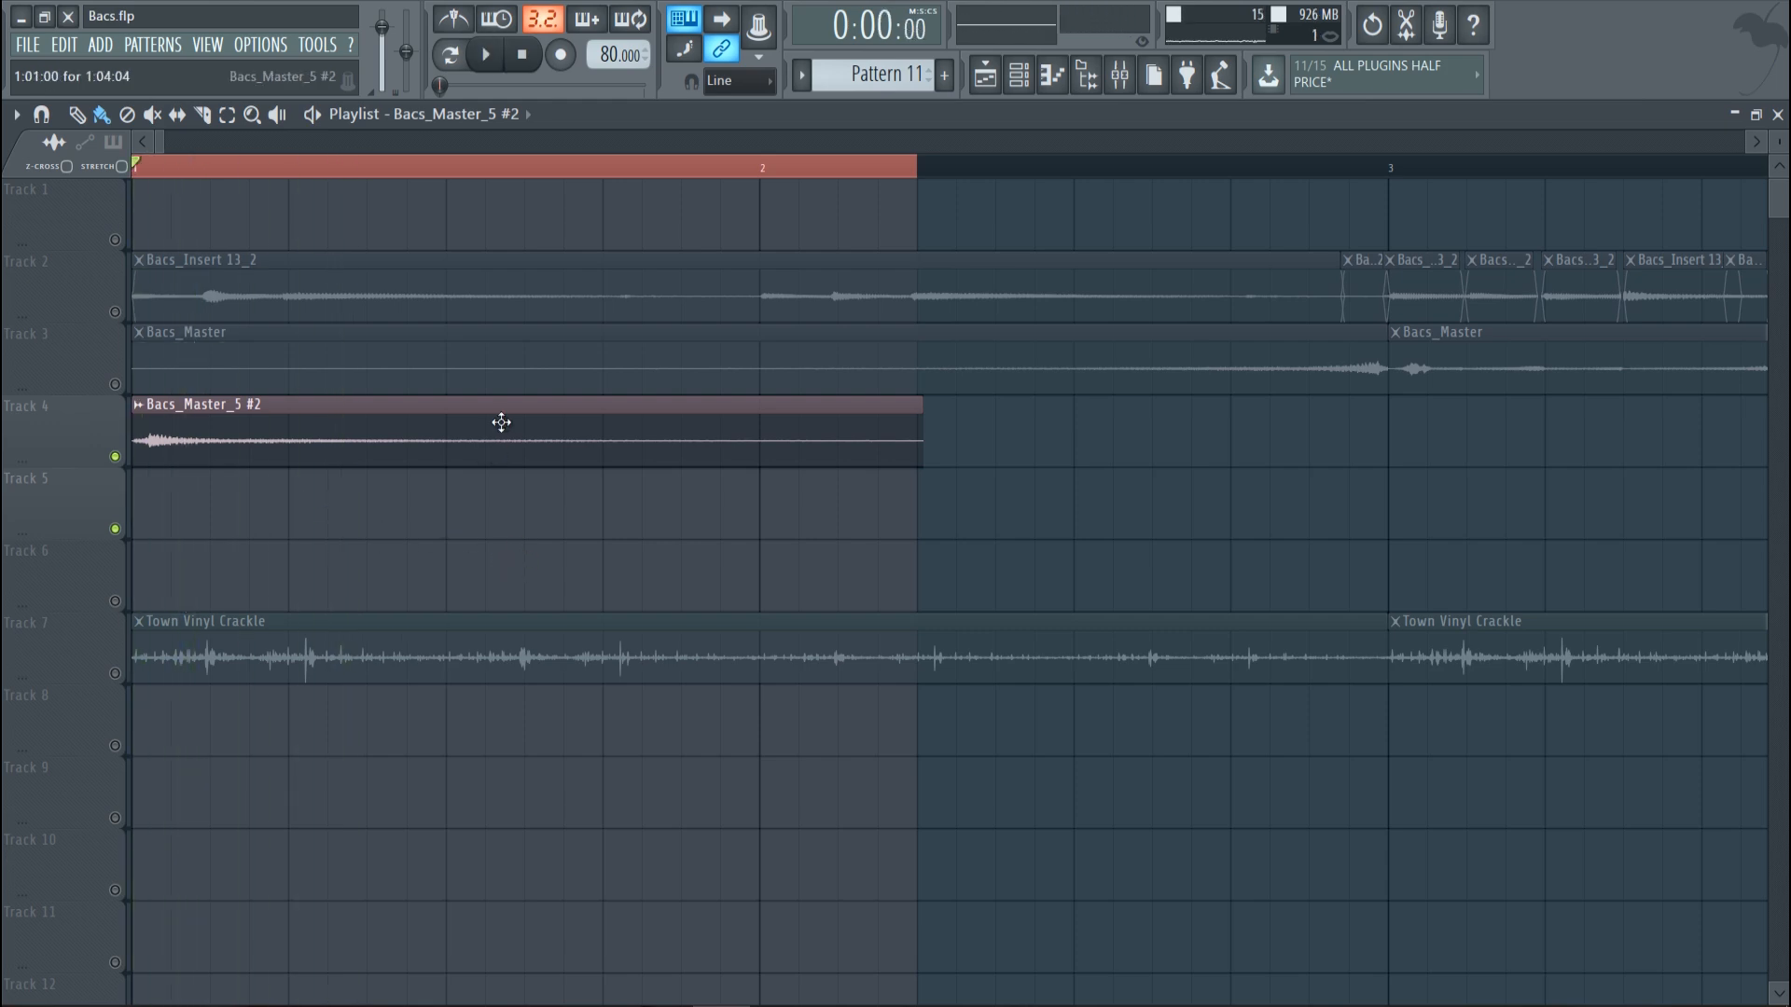
Step: Set the declicking mode of the rendered Track 4 clip to Generic (bleeding) in its channel settings
double_click(501, 422)
drag(506, 393, 1270, 279)
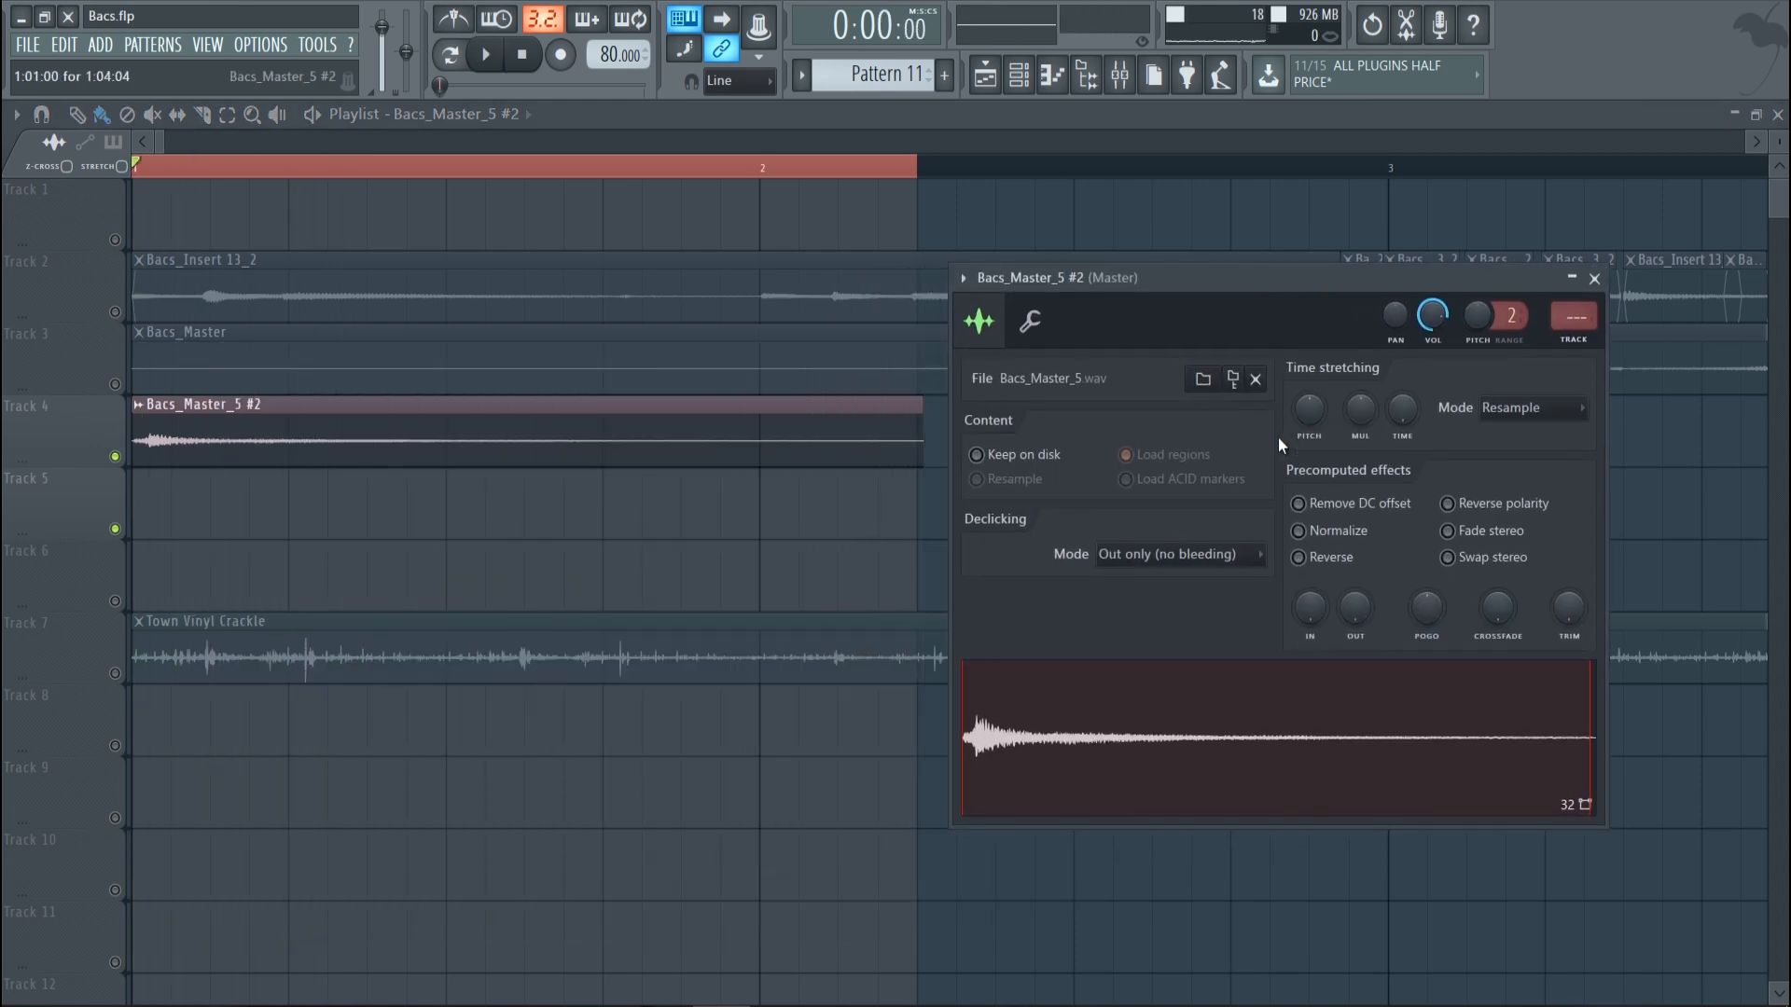
click(1194, 549)
click(1166, 643)
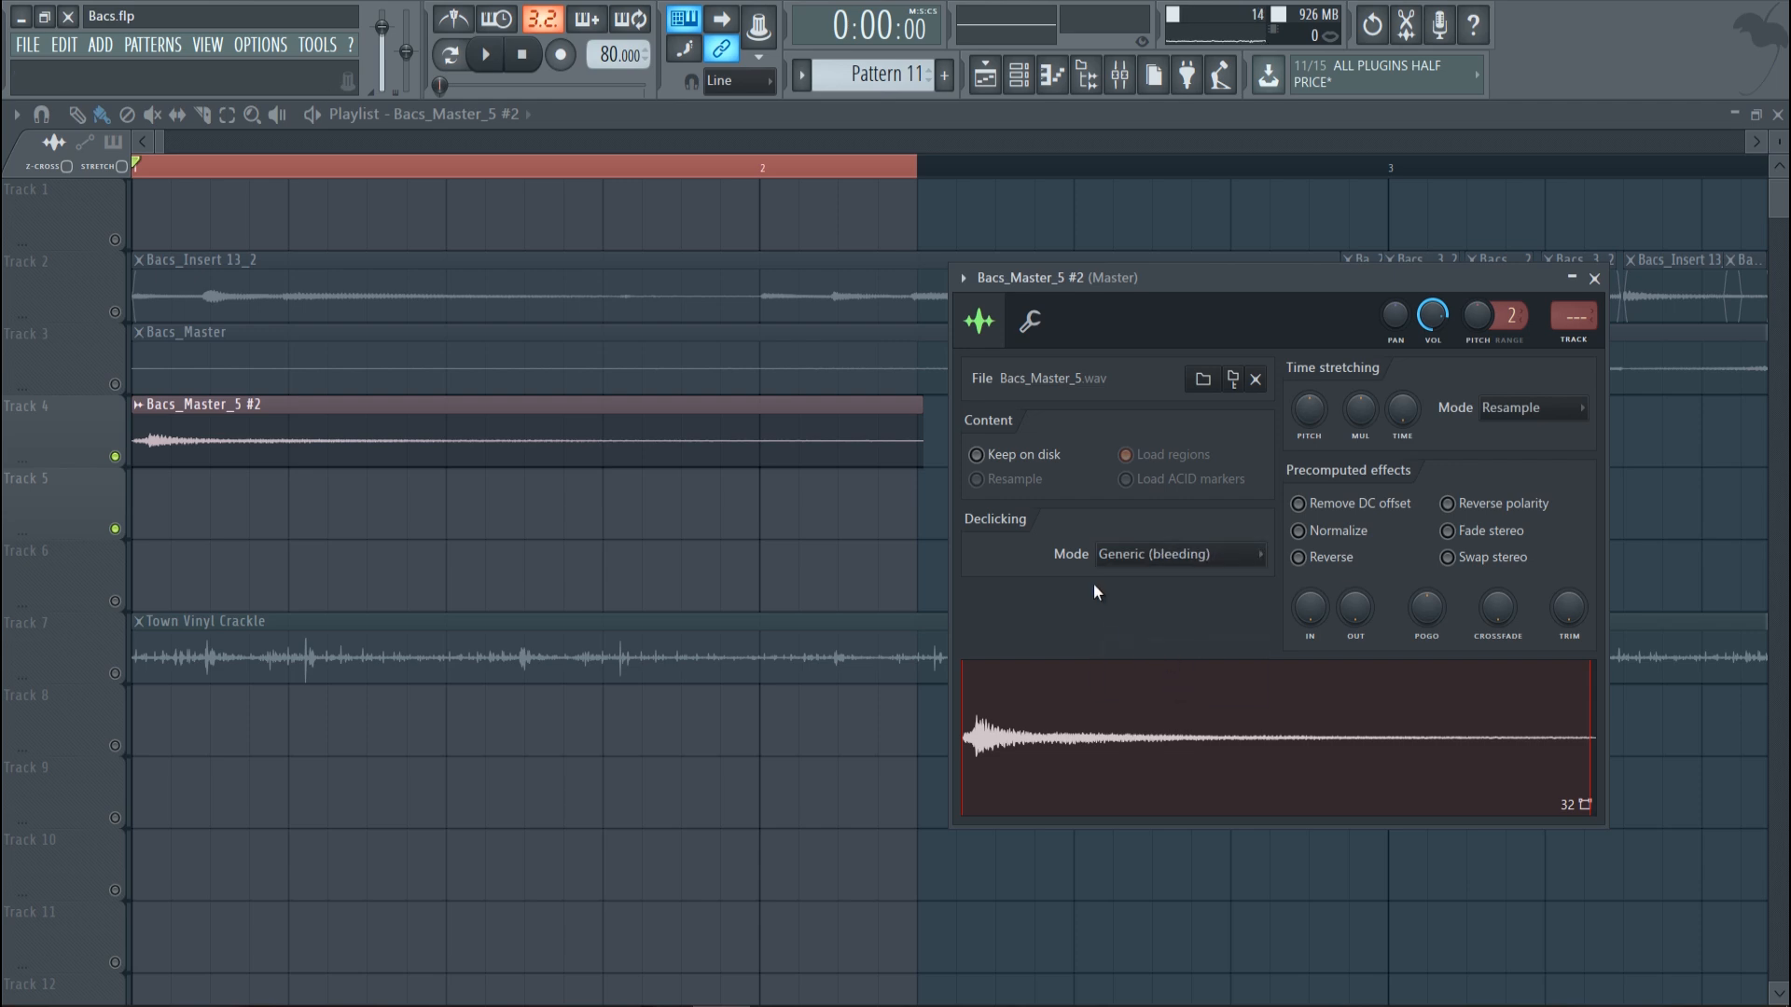
Step: Reverse the rendered Track 4 sample and add a short fade-in to it
click(1311, 571)
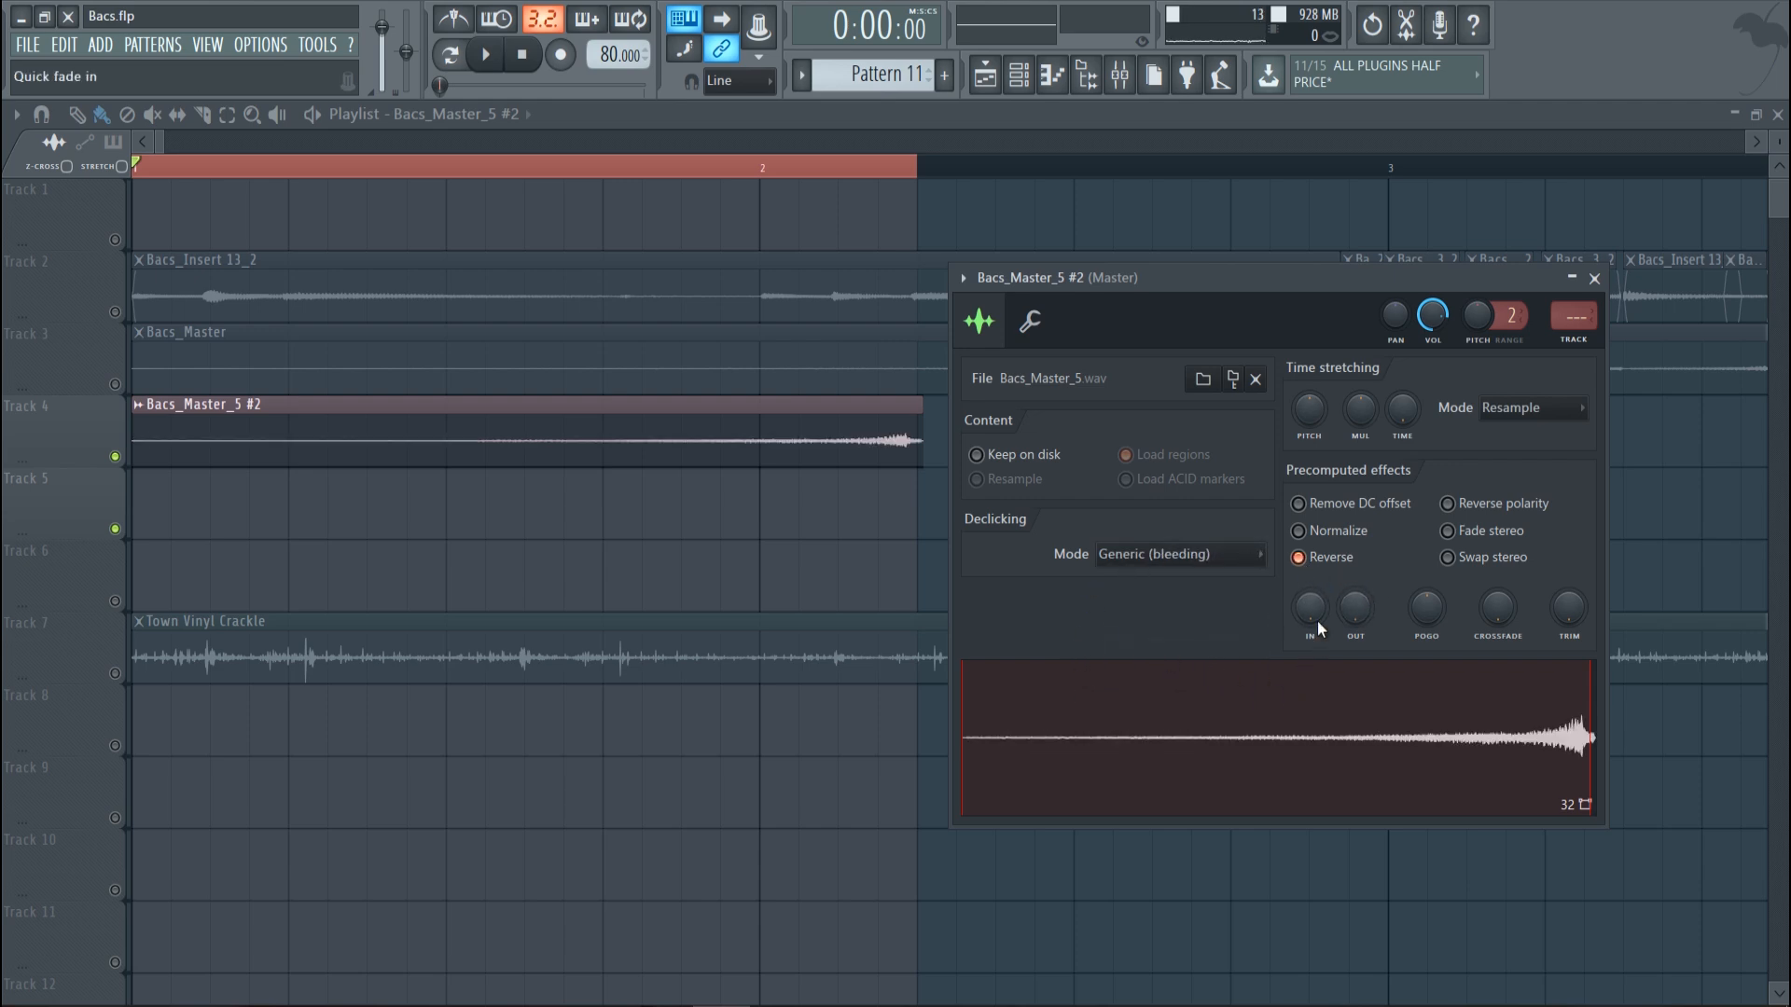
drag(1317, 593, 1336, 525)
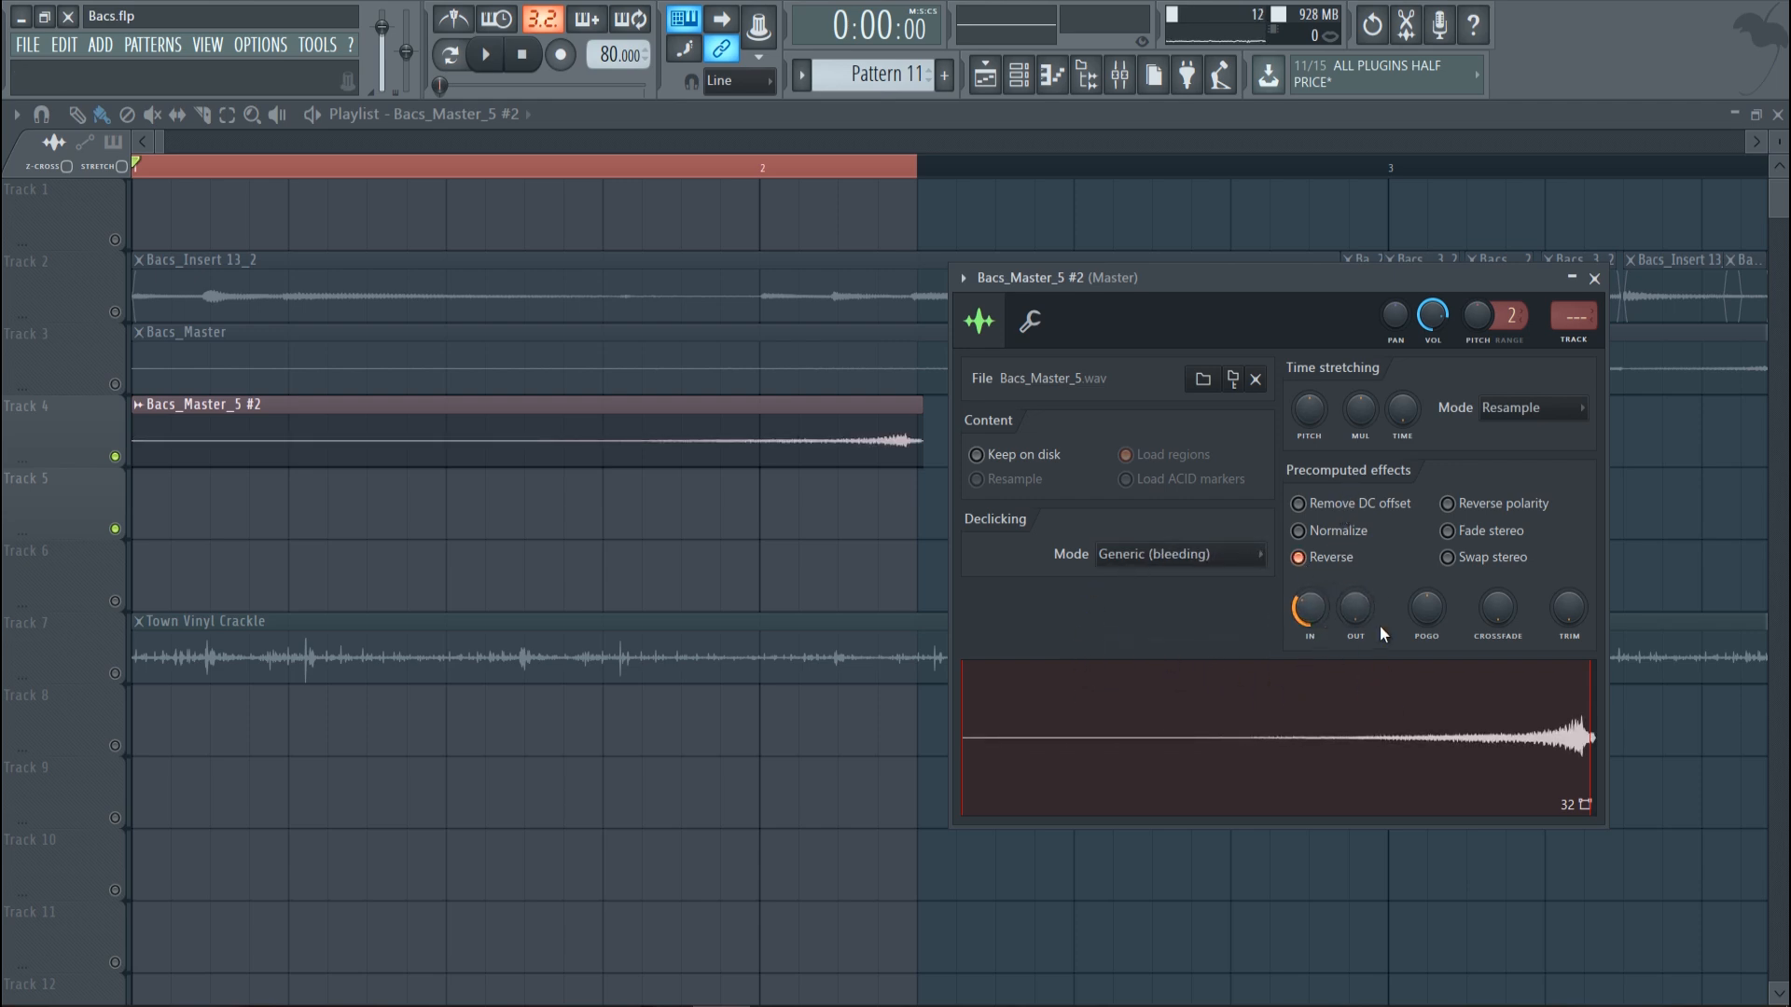
right_click(735, 539)
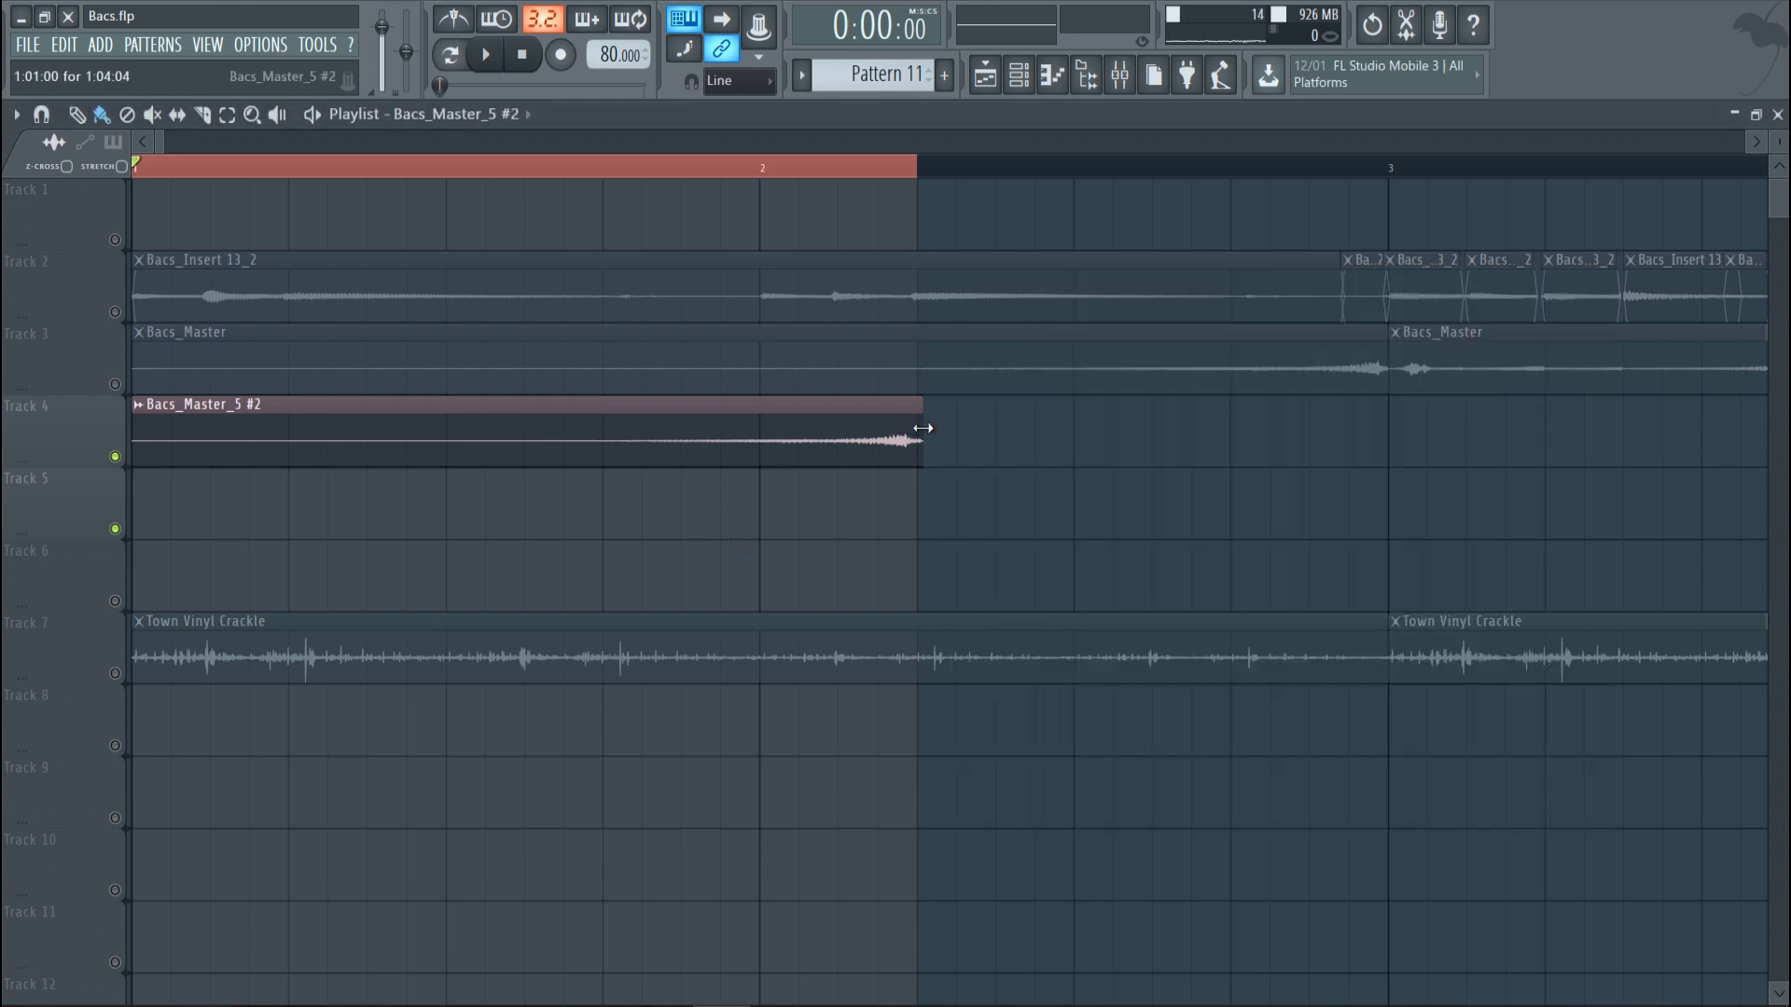
Step: Turn playlist snapping off and trim the tail after the peak of the reversed Track 4 clip, leaving it 1:03:16 long
click(43, 115)
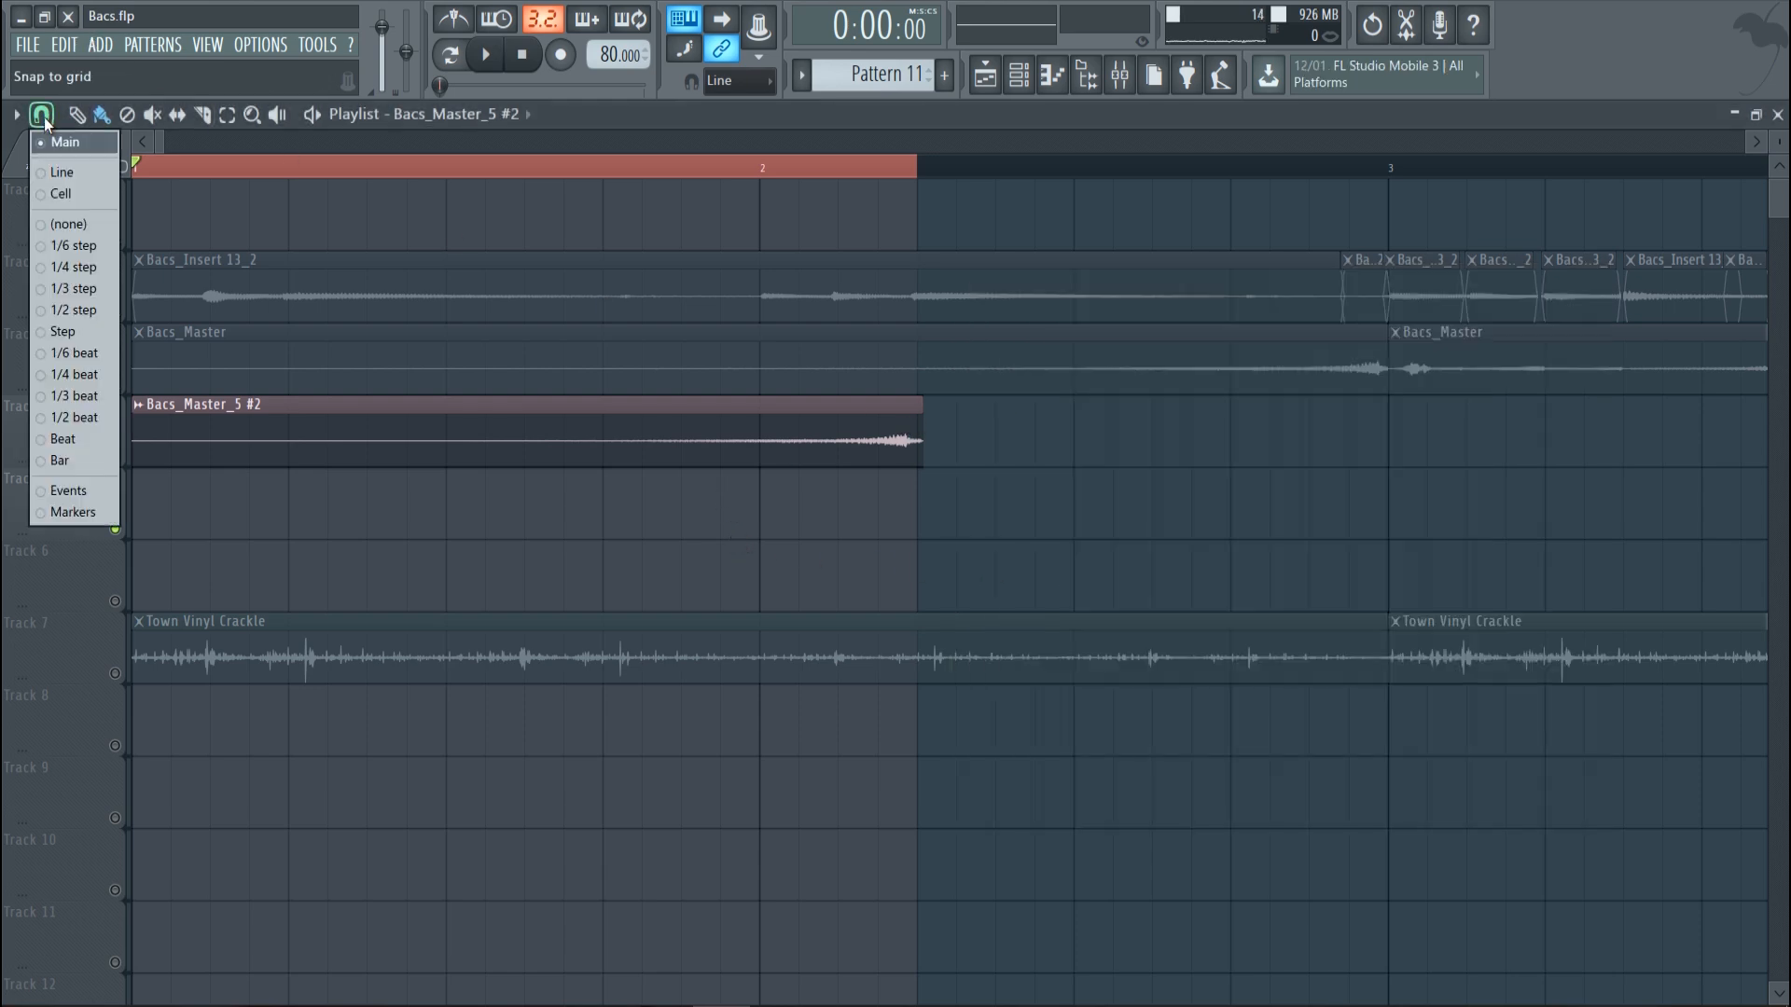
click(75, 222)
click(202, 114)
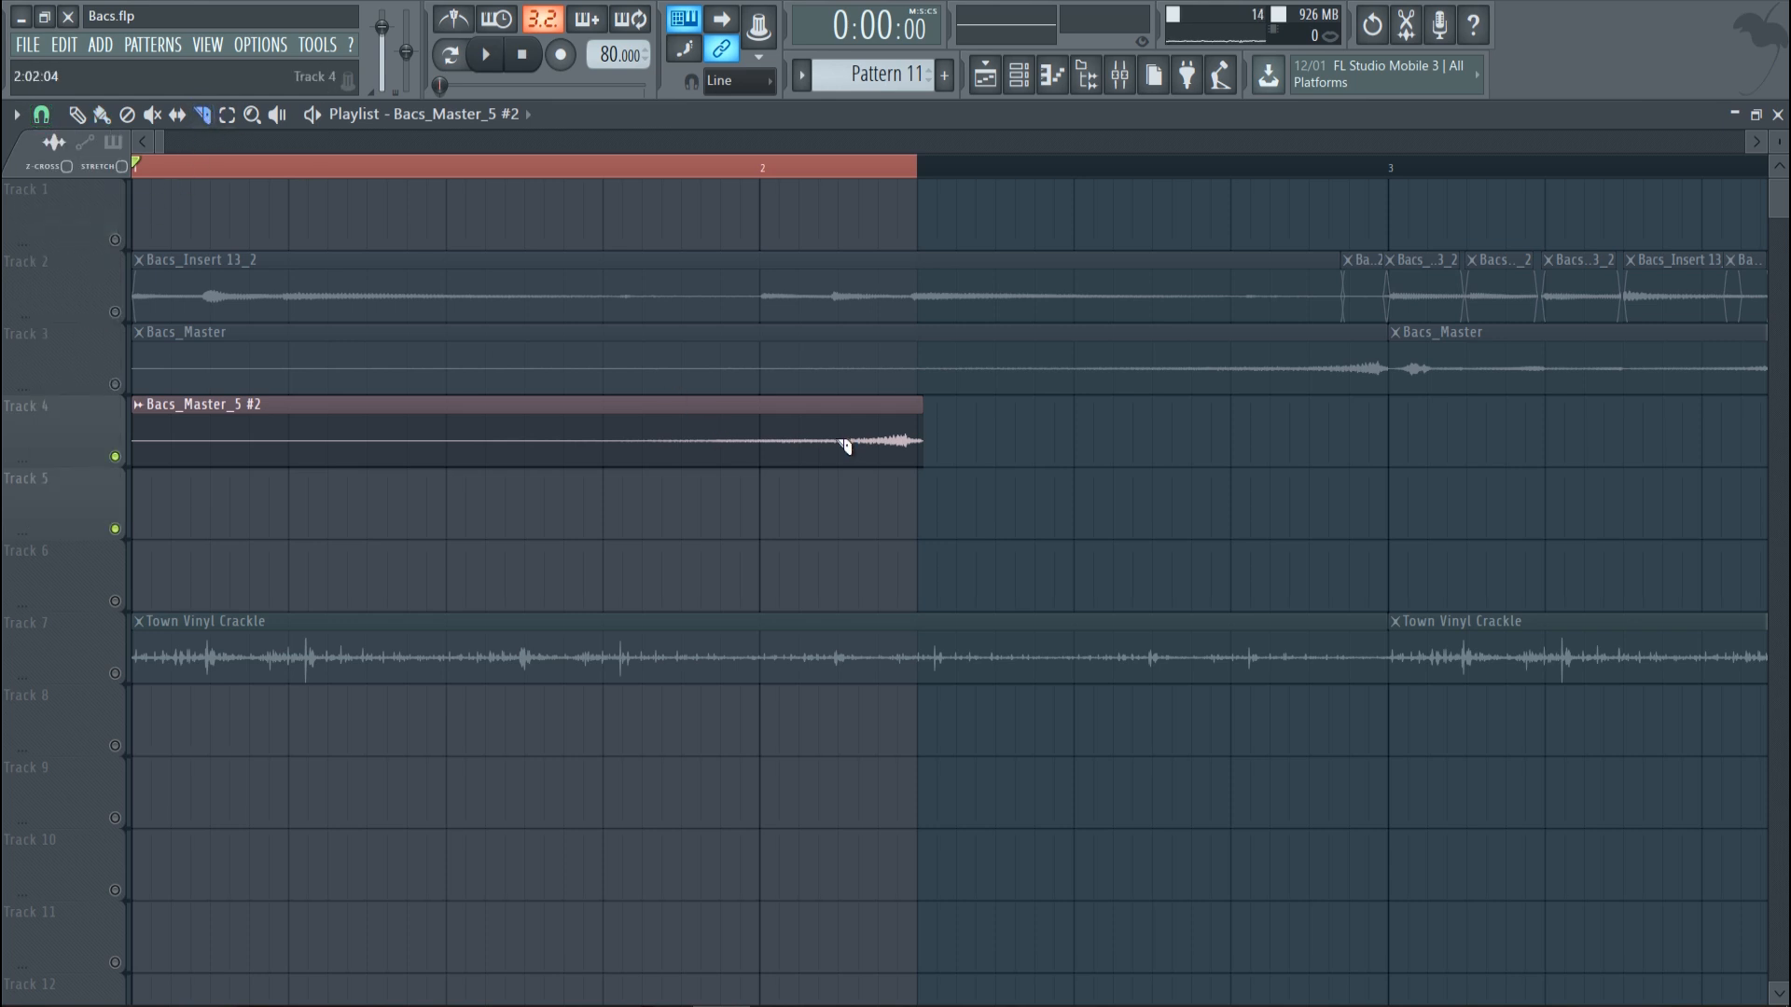
click(911, 448)
click(77, 114)
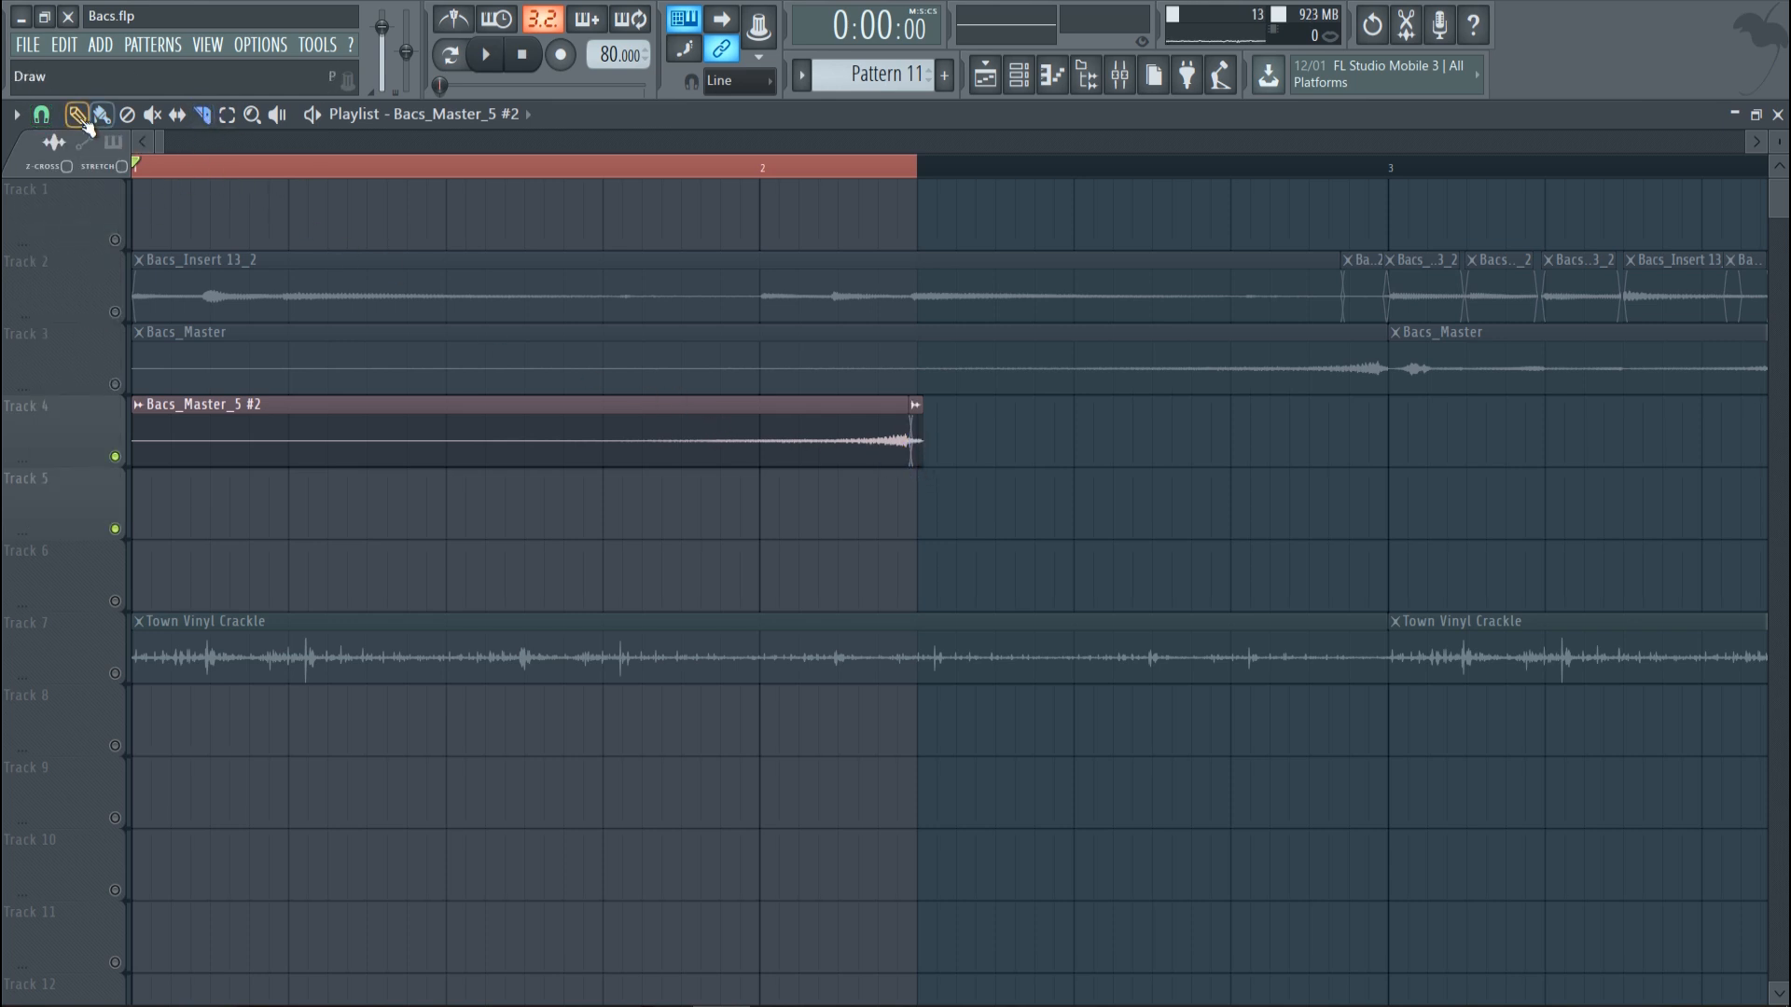
right_click(924, 459)
drag(910, 455, 905, 453)
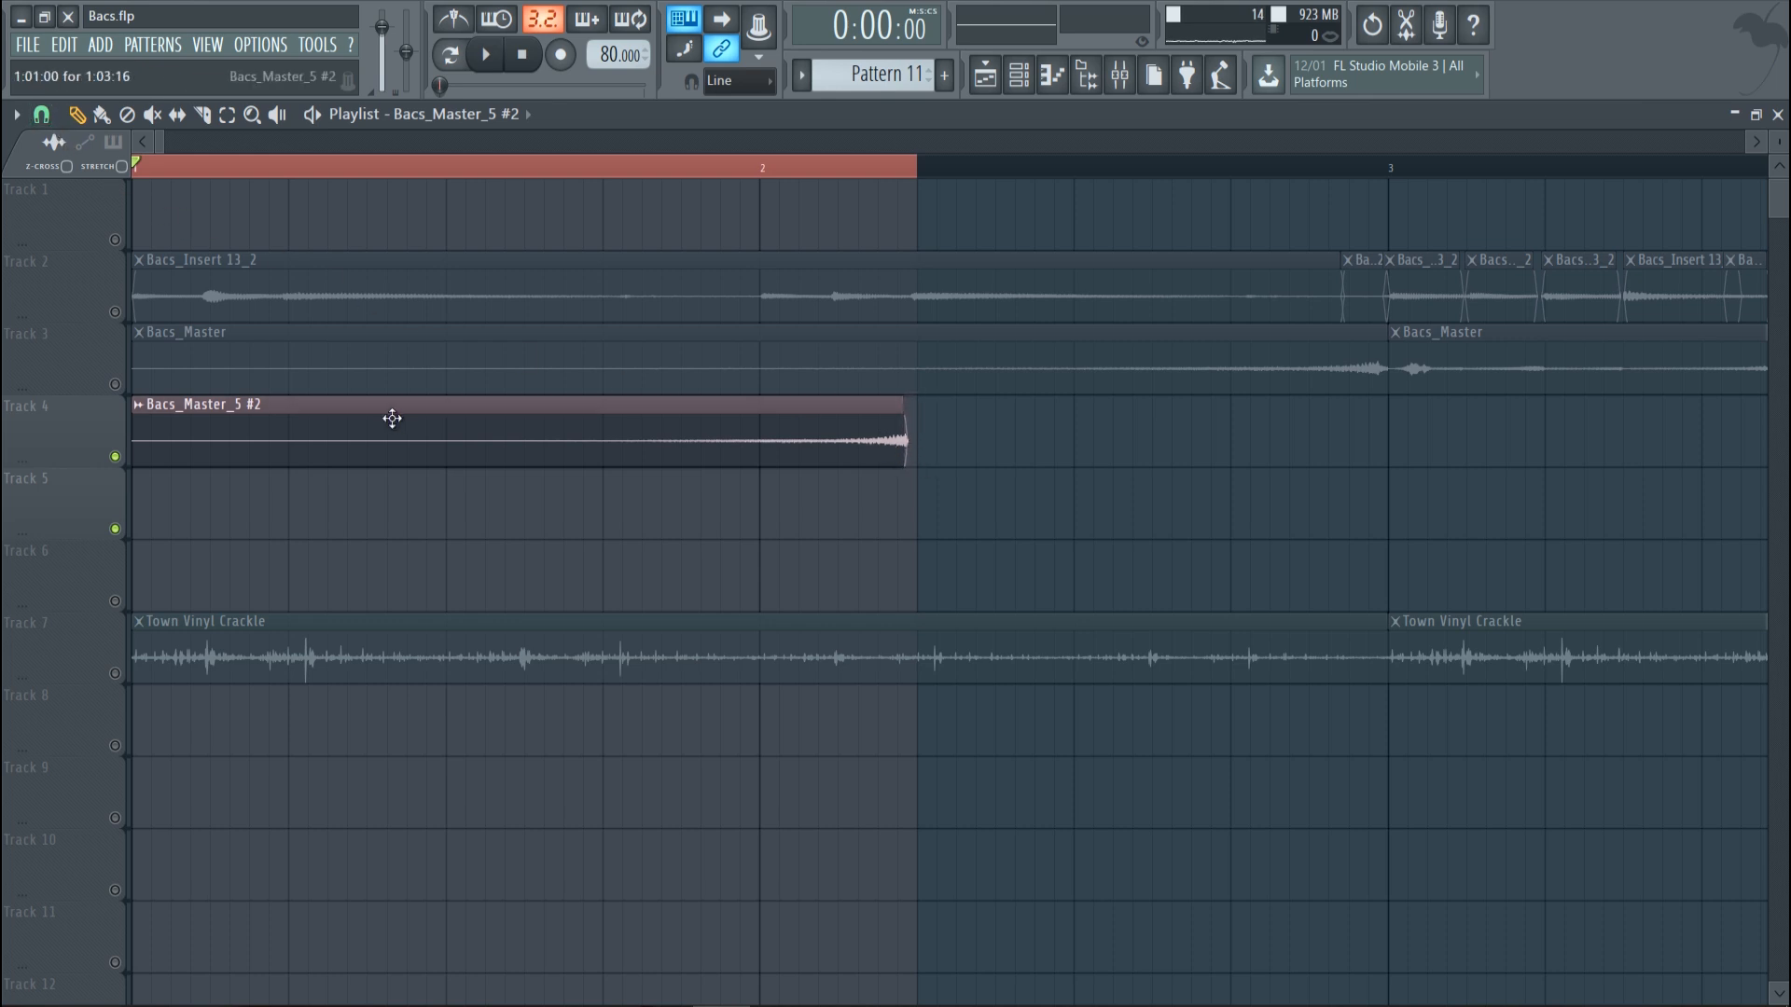
Step: Shift the reversed Track 4 clip slightly to end at the selected range's end, and play it from about the middle of bar 1
drag(392, 416, 404, 416)
click(476, 168)
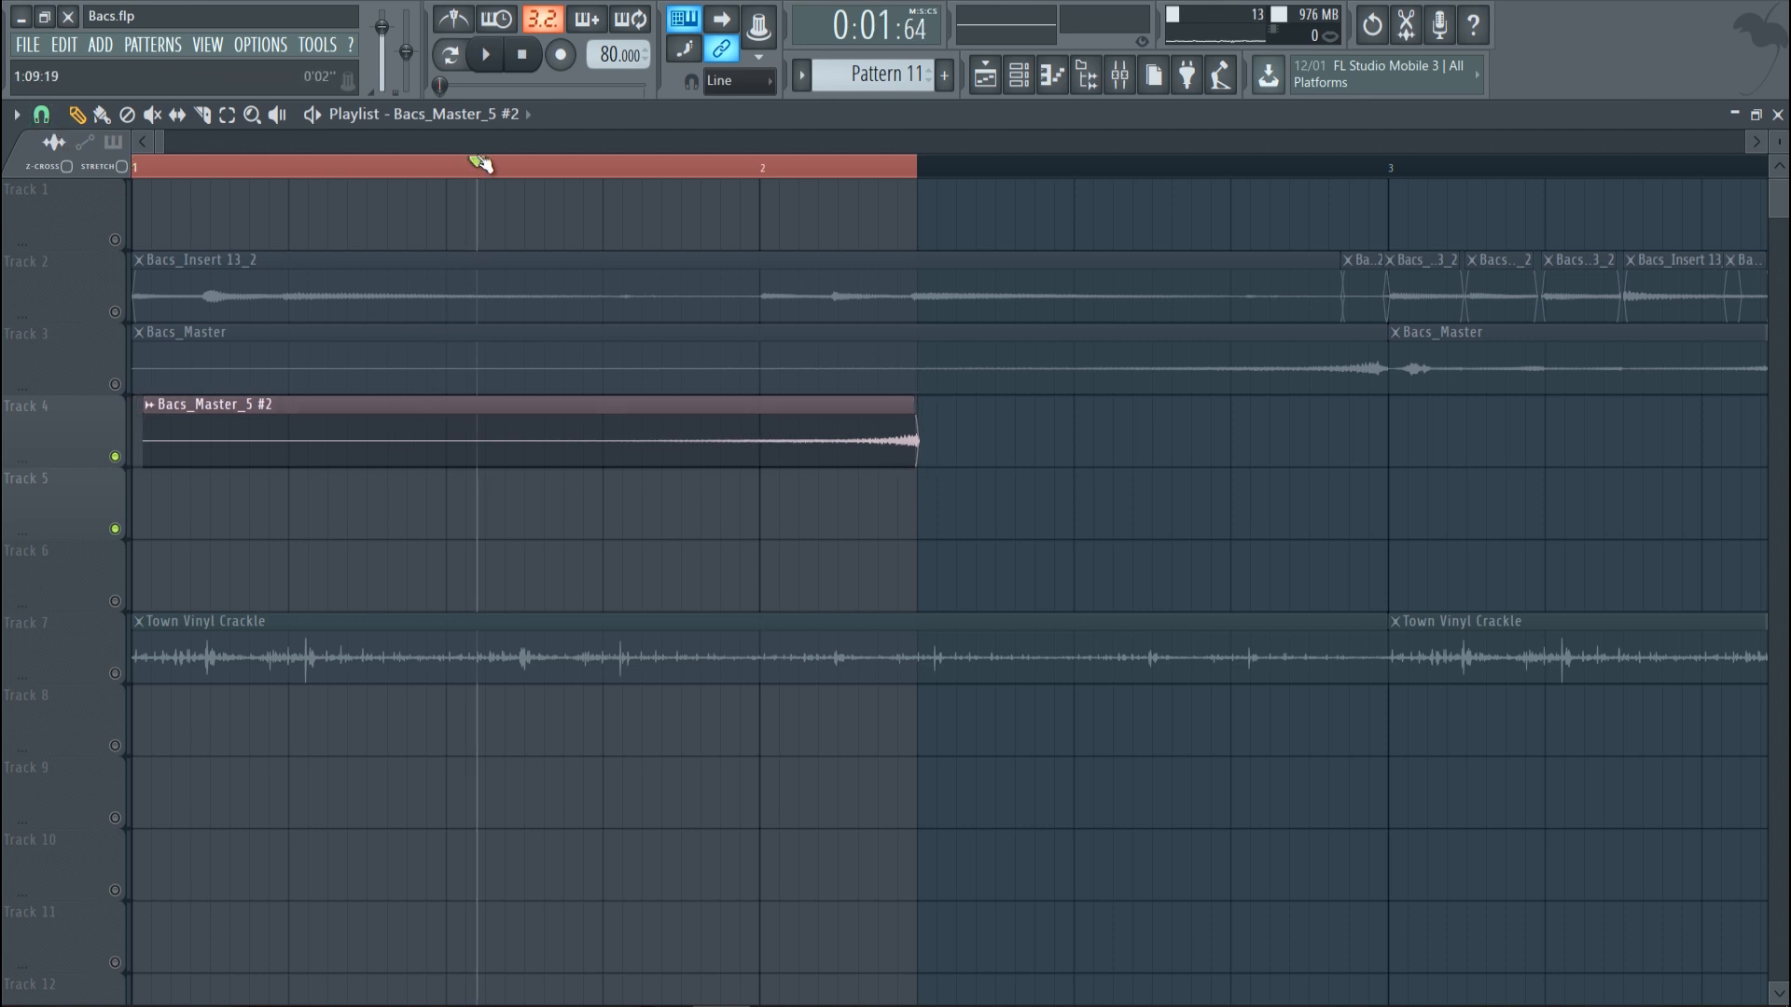
key(space)
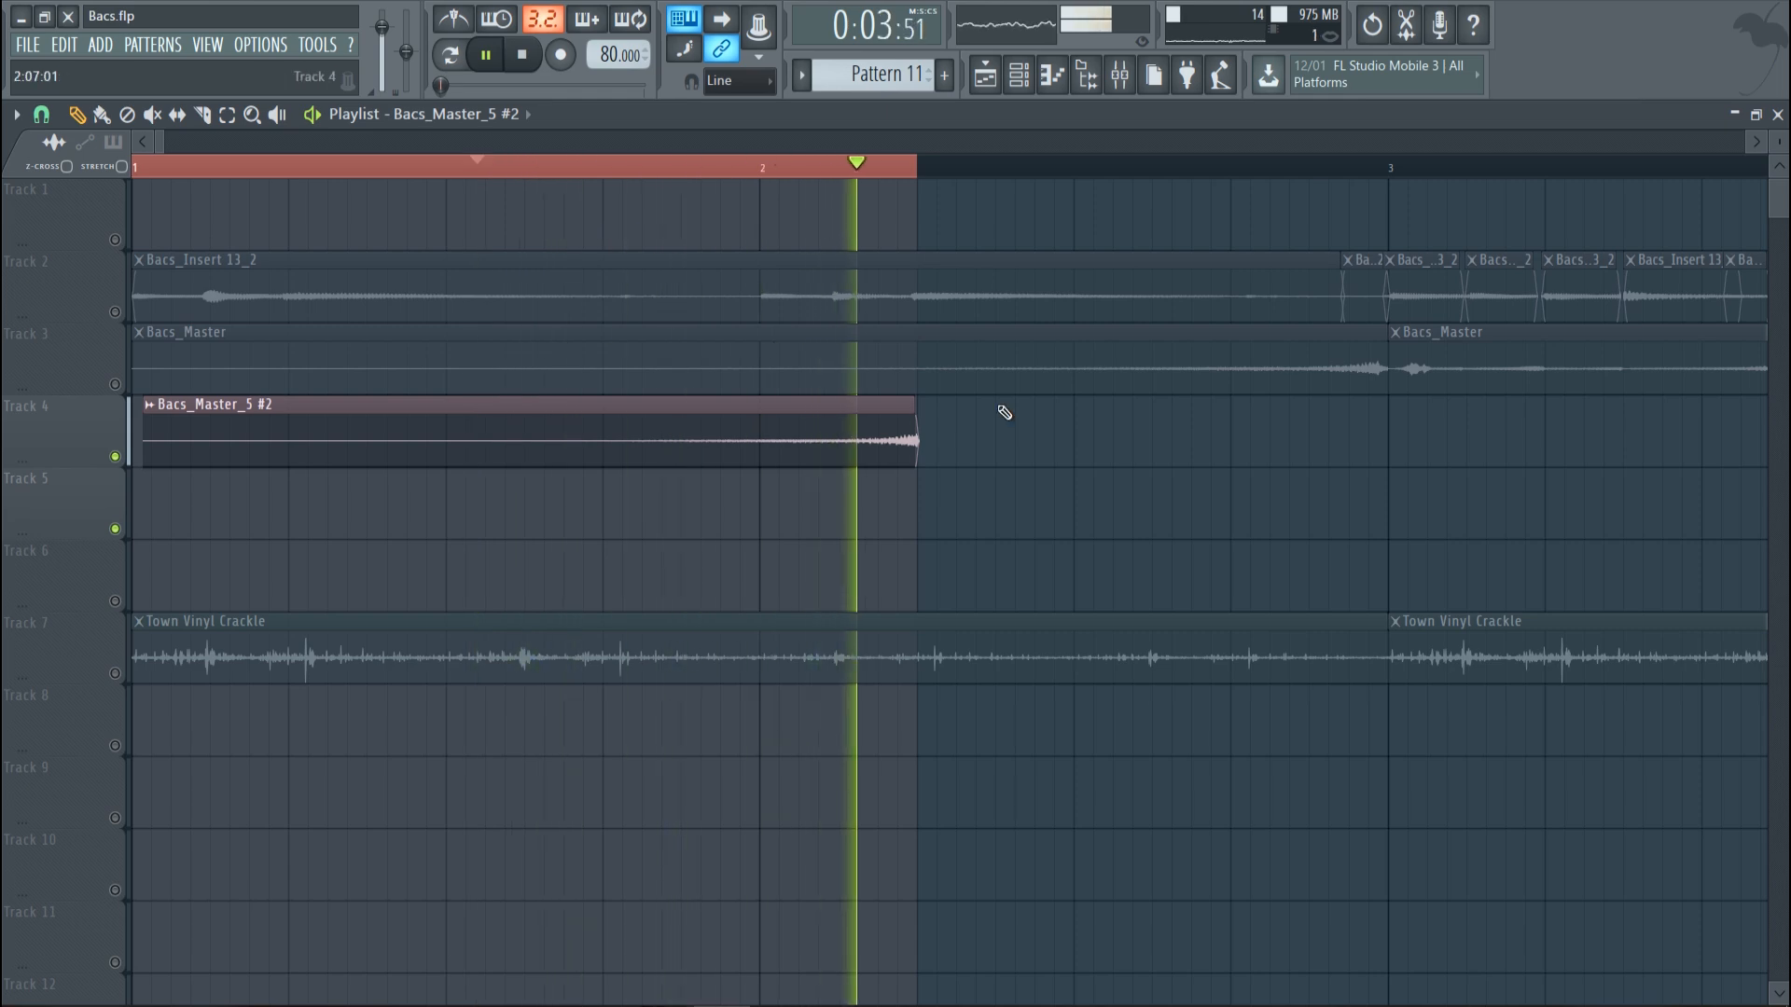
key(space)
Step: Delete the reversed clip from Track 4 and unmute all playlist tracks
right_click(854, 430)
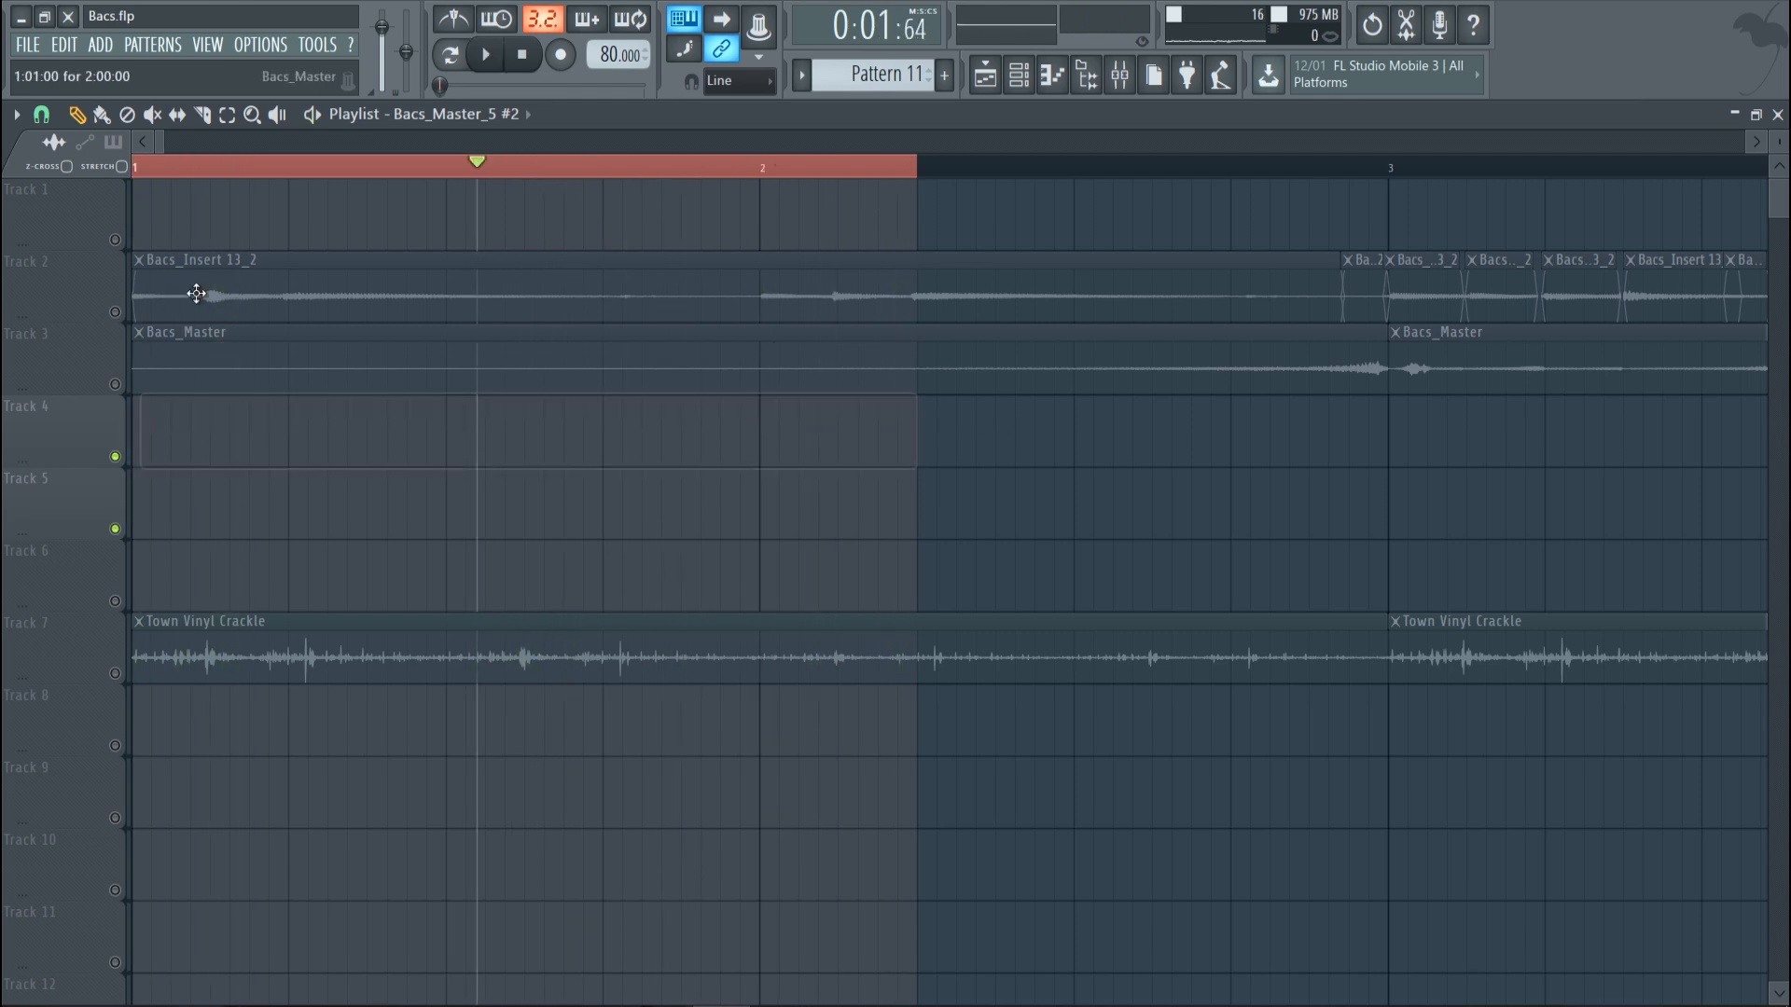
right_click(117, 310)
right_click(118, 310)
Step: Set the playlist snapping back to Main
click(48, 116)
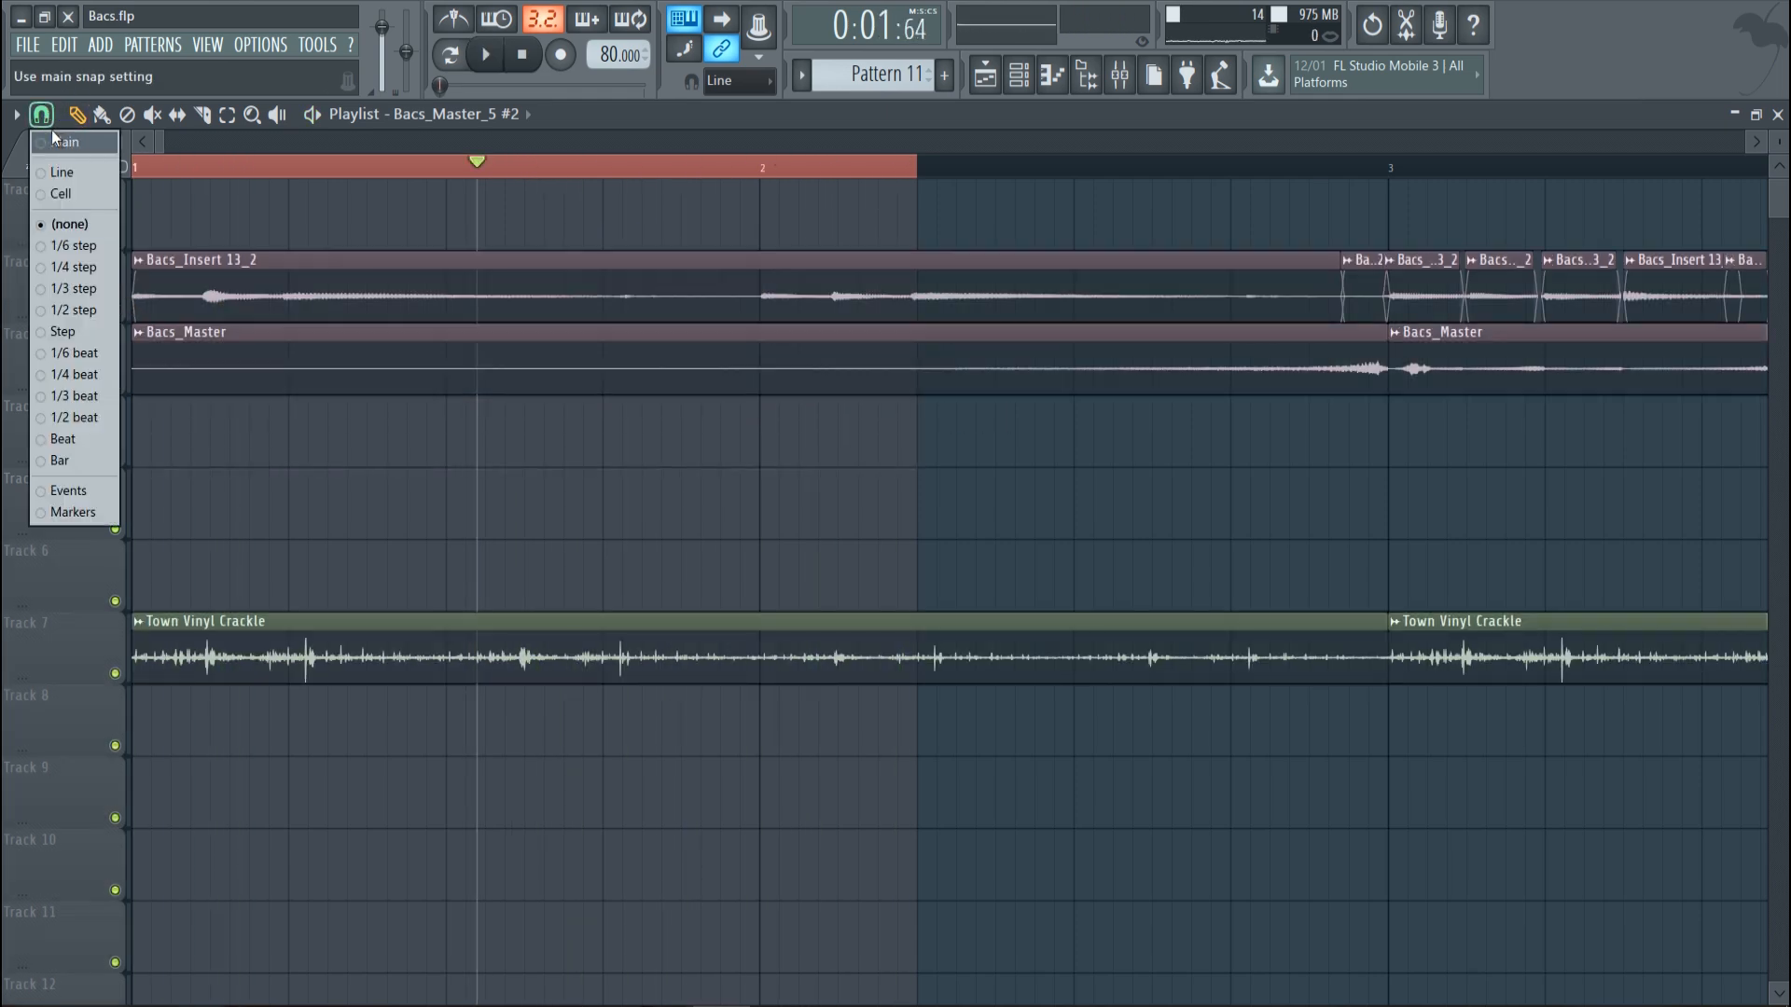
click(155, 143)
drag(164, 145, 276, 143)
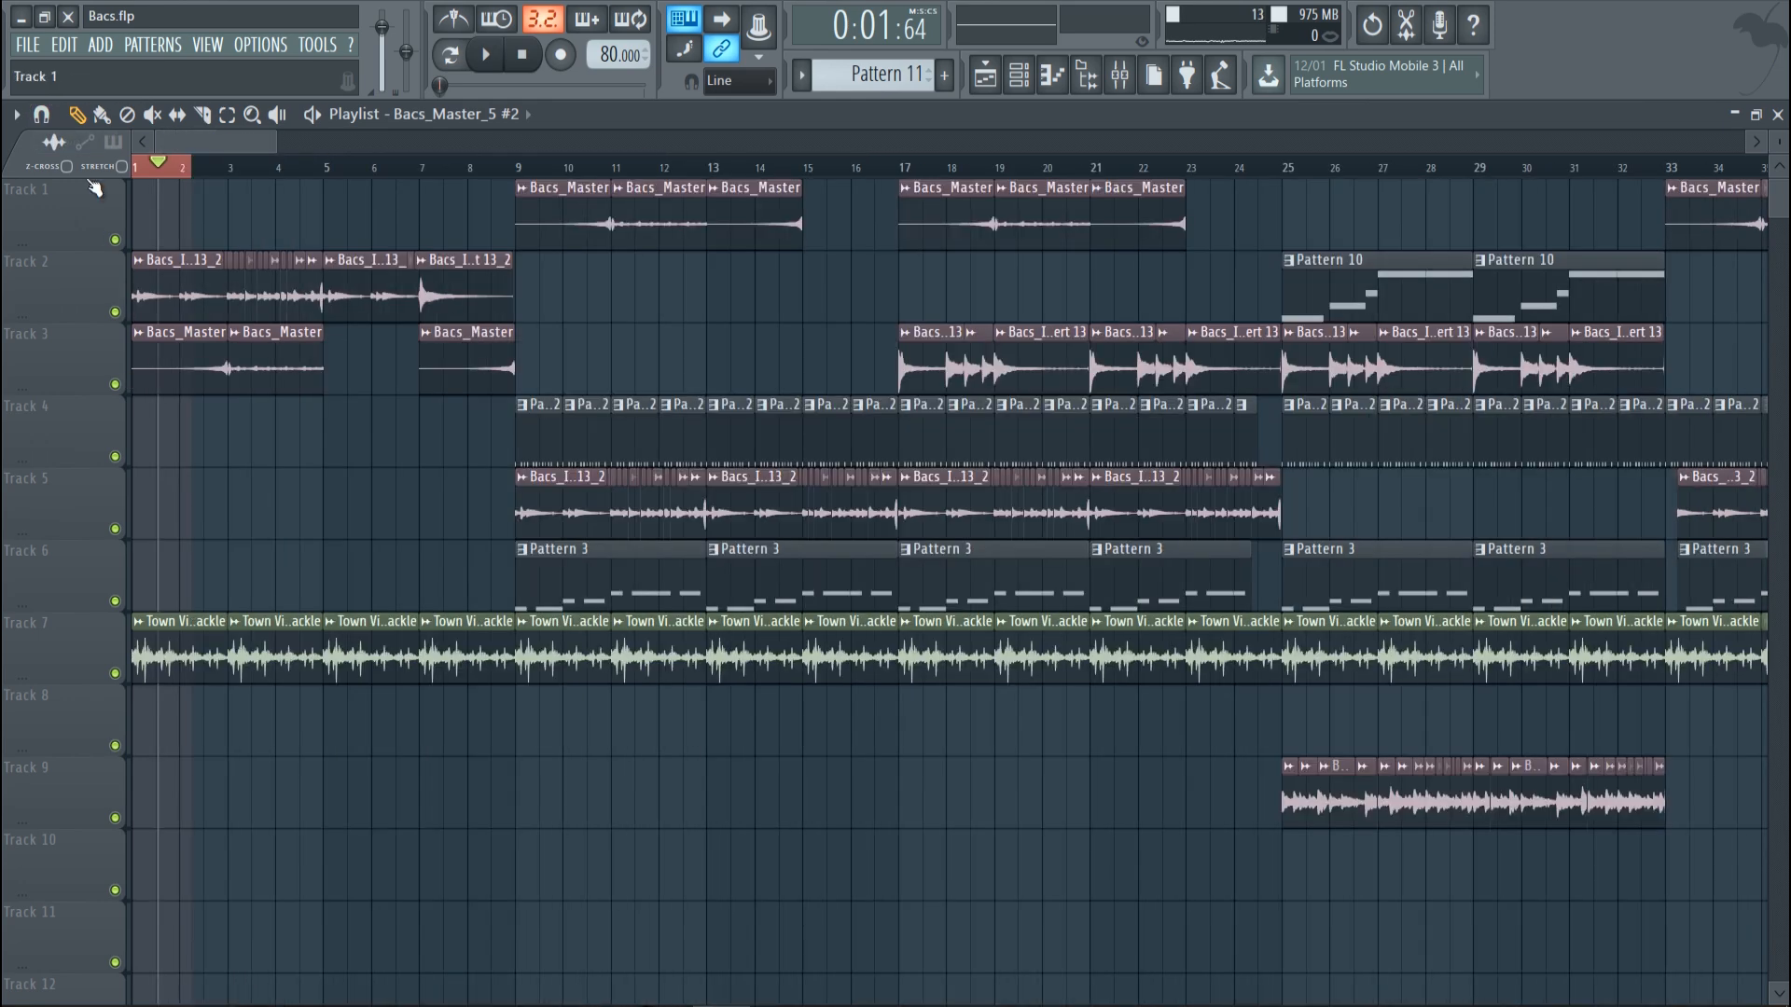
click(52, 116)
click(58, 141)
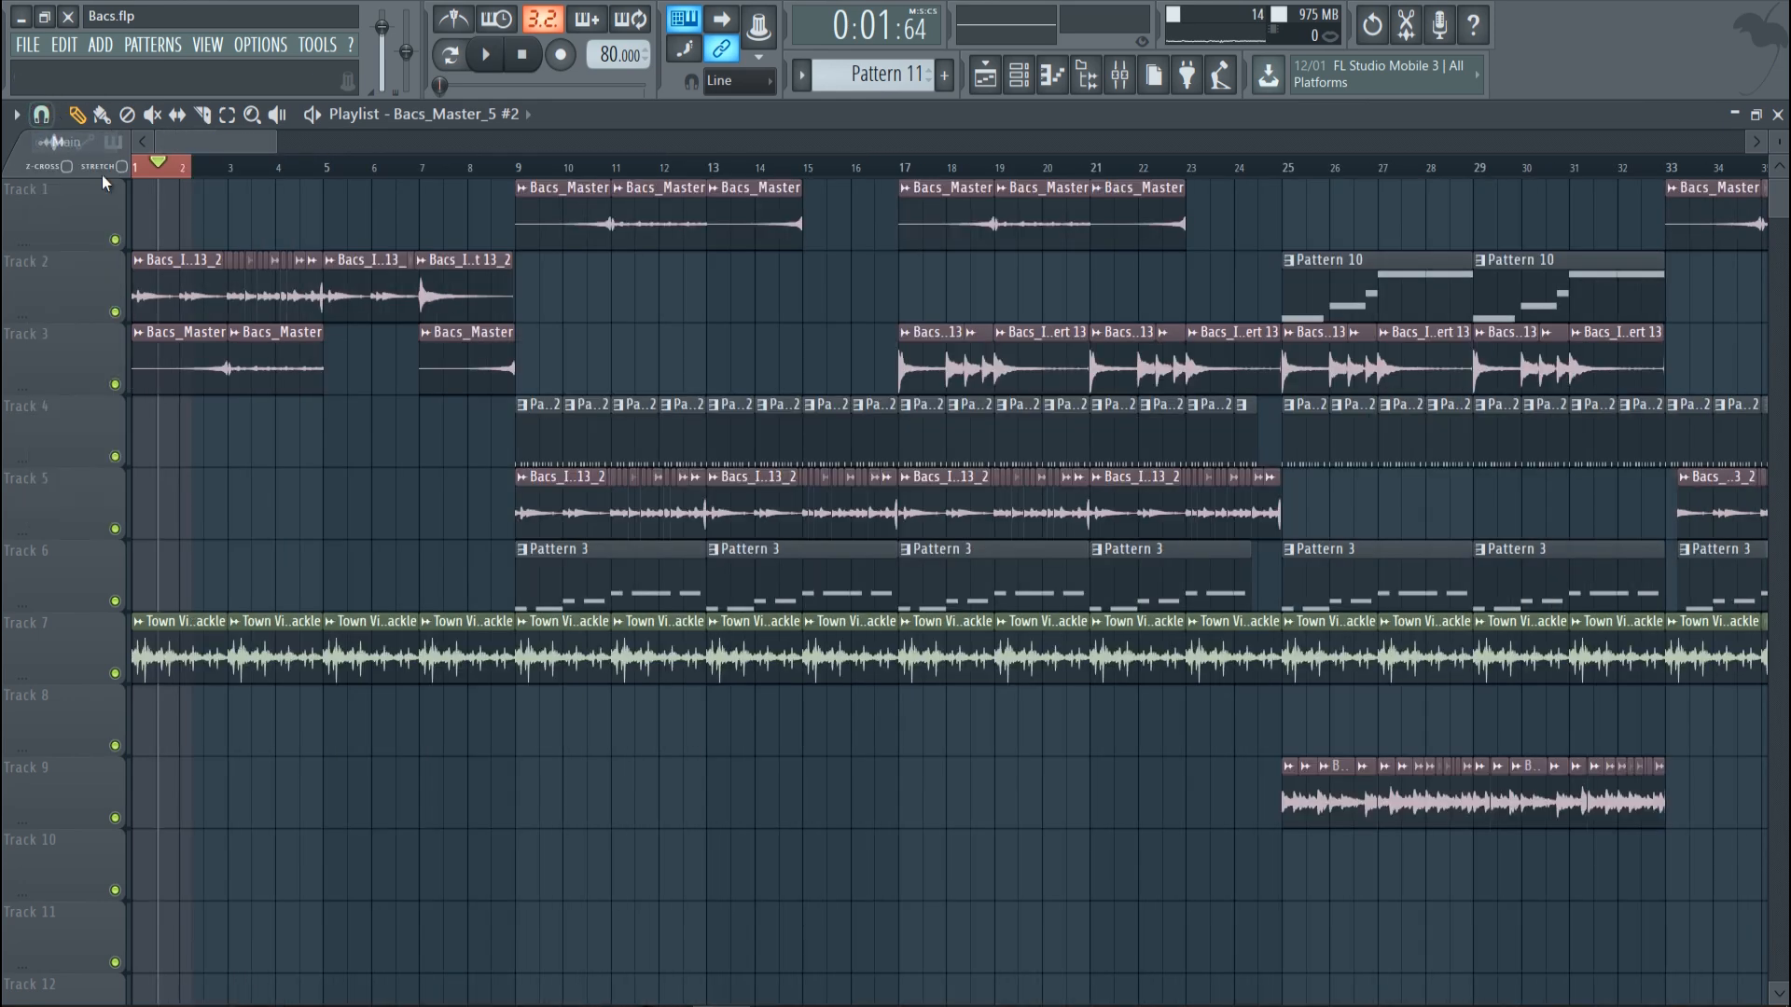
Step: Clear the time selection, solo Track 3 and play its Bacs_Master clips from bar 3
double_click(621, 171)
click(228, 168)
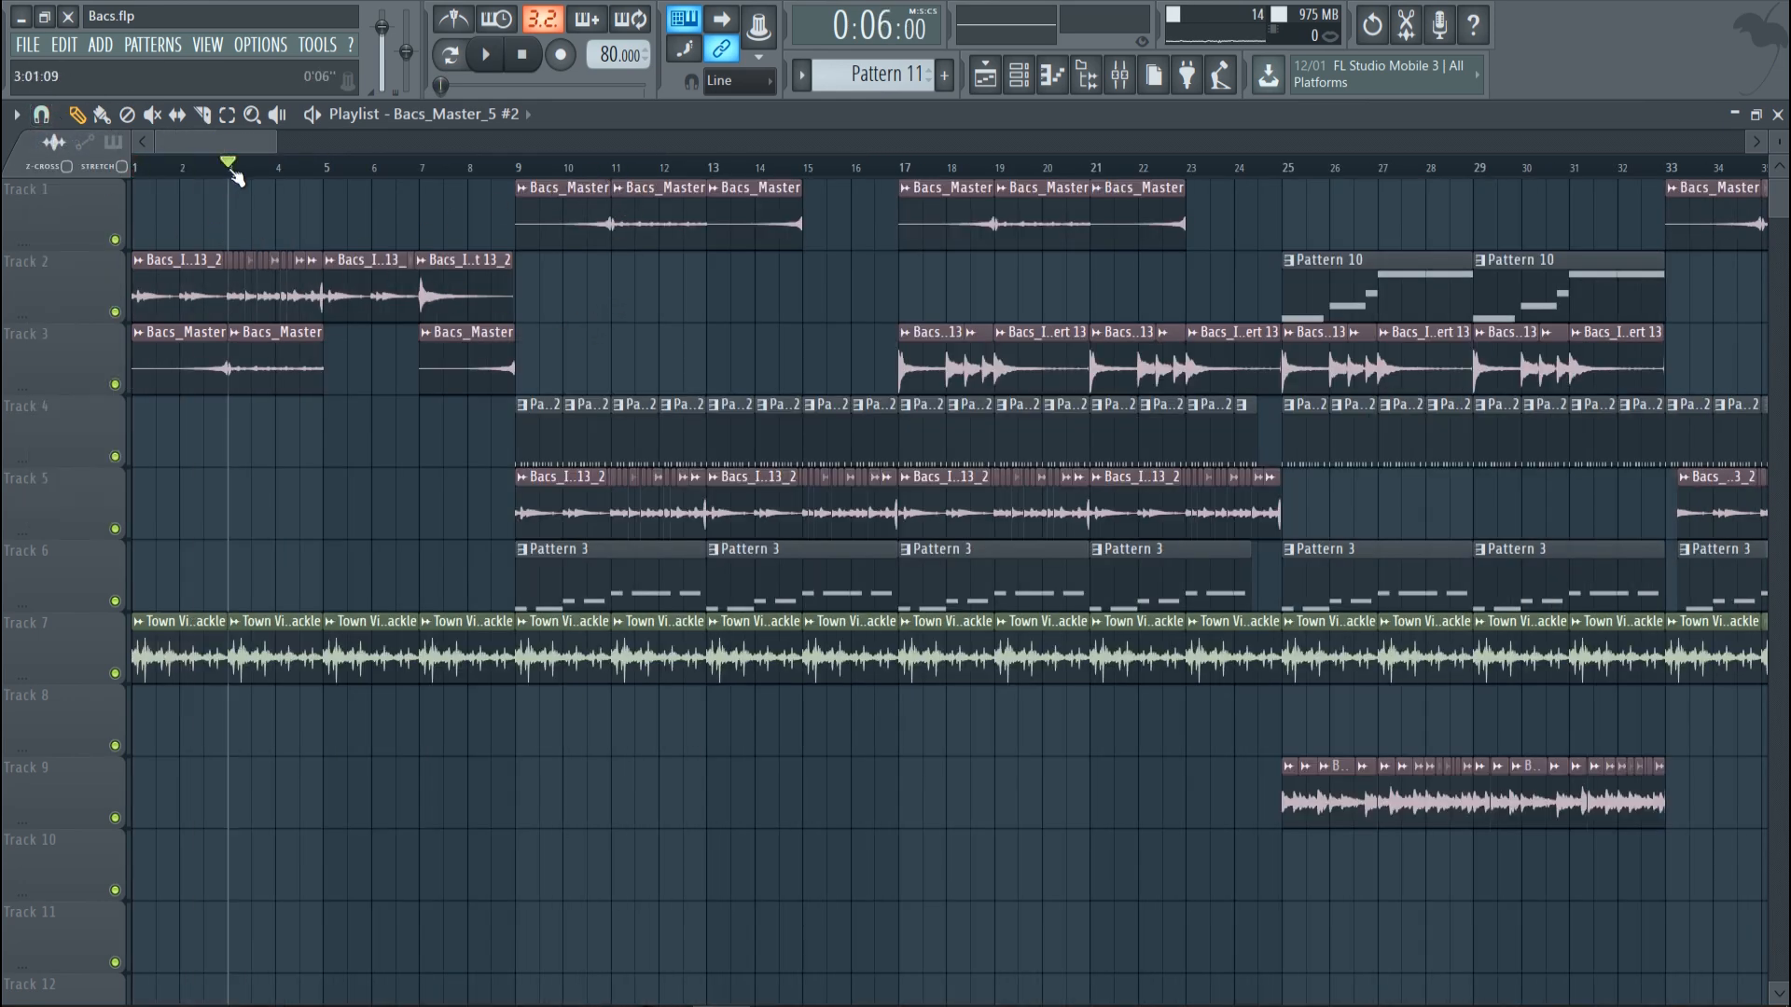
ctrl+click(115, 384)
key(space)
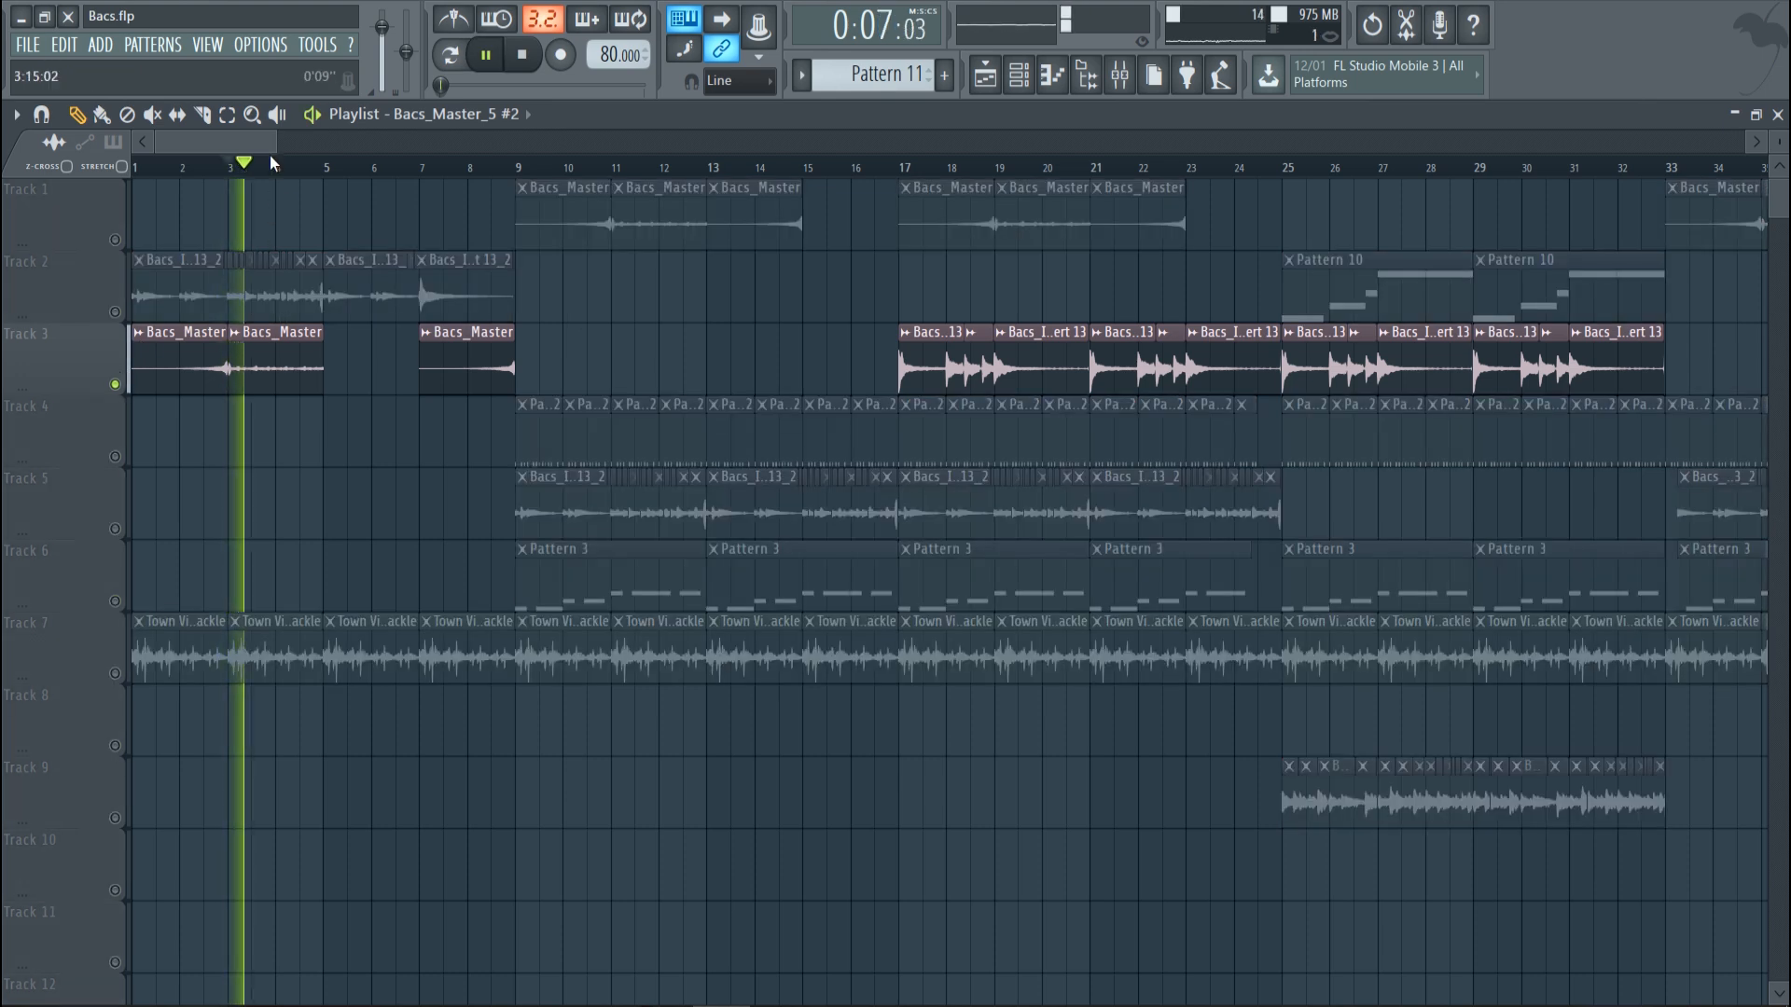
drag(277, 142, 204, 137)
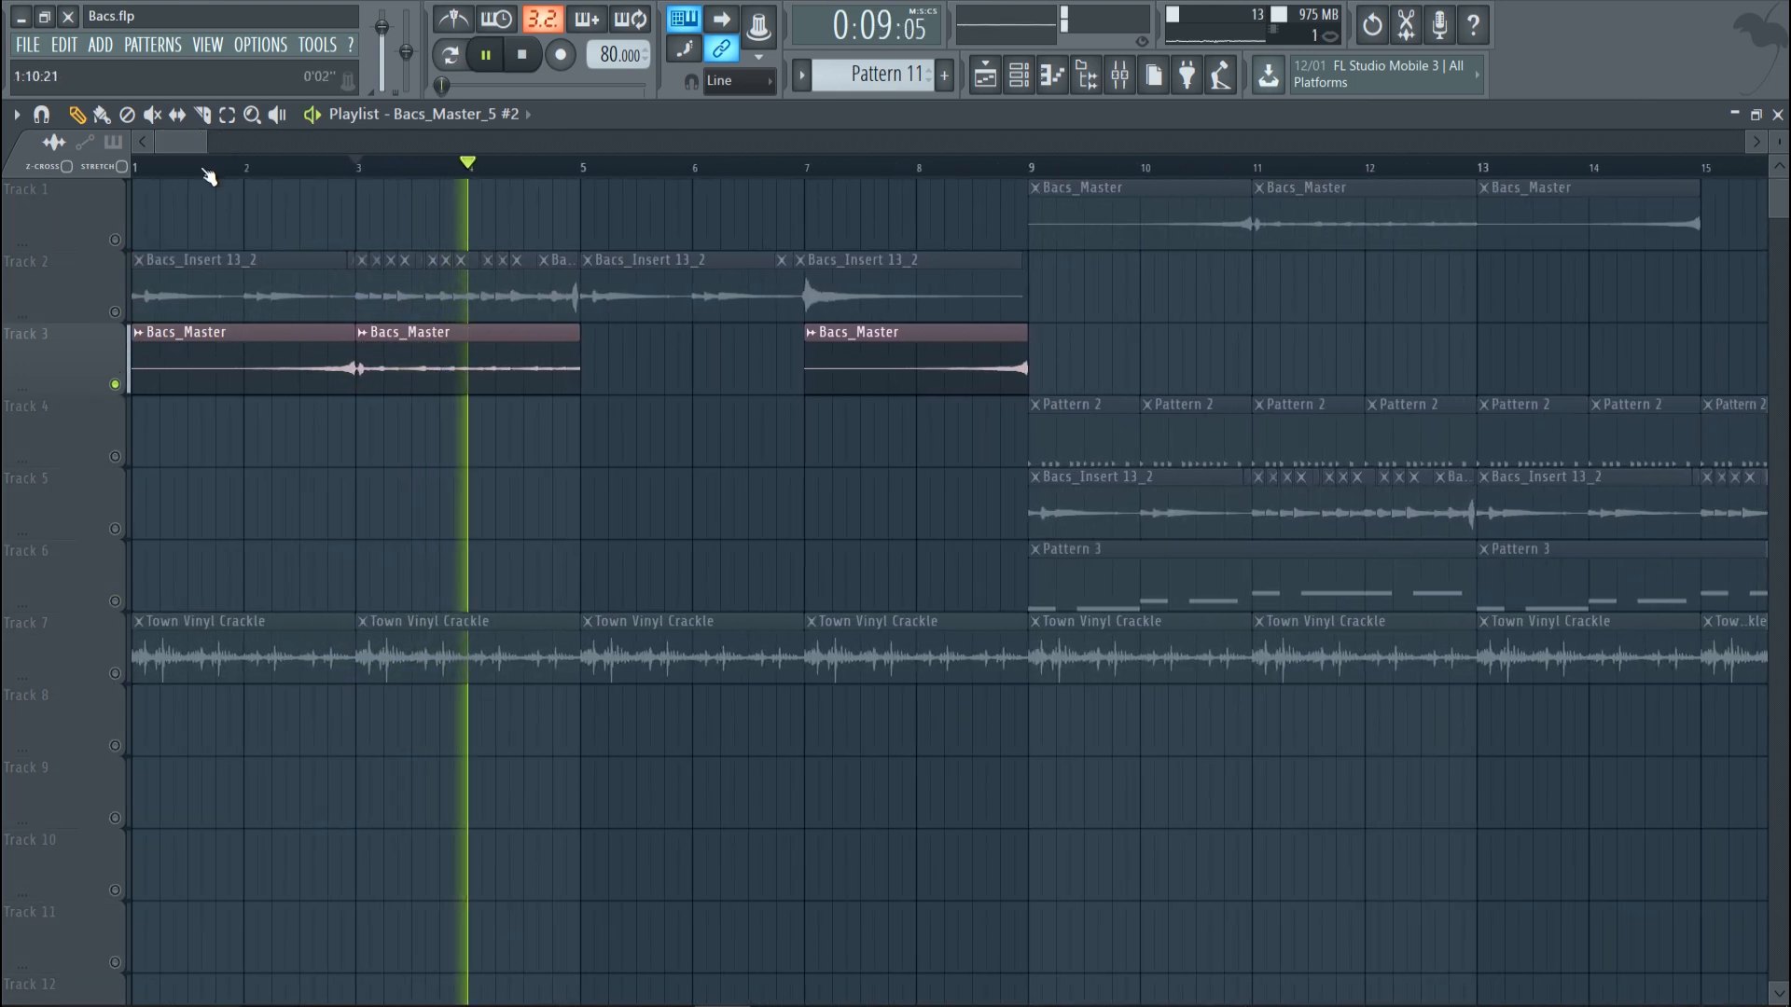
key(space)
Step: Re-enable the Fruity Limiter on the Master mixer track, and play Tracks 2 and 3 together from bar 3
click(1119, 75)
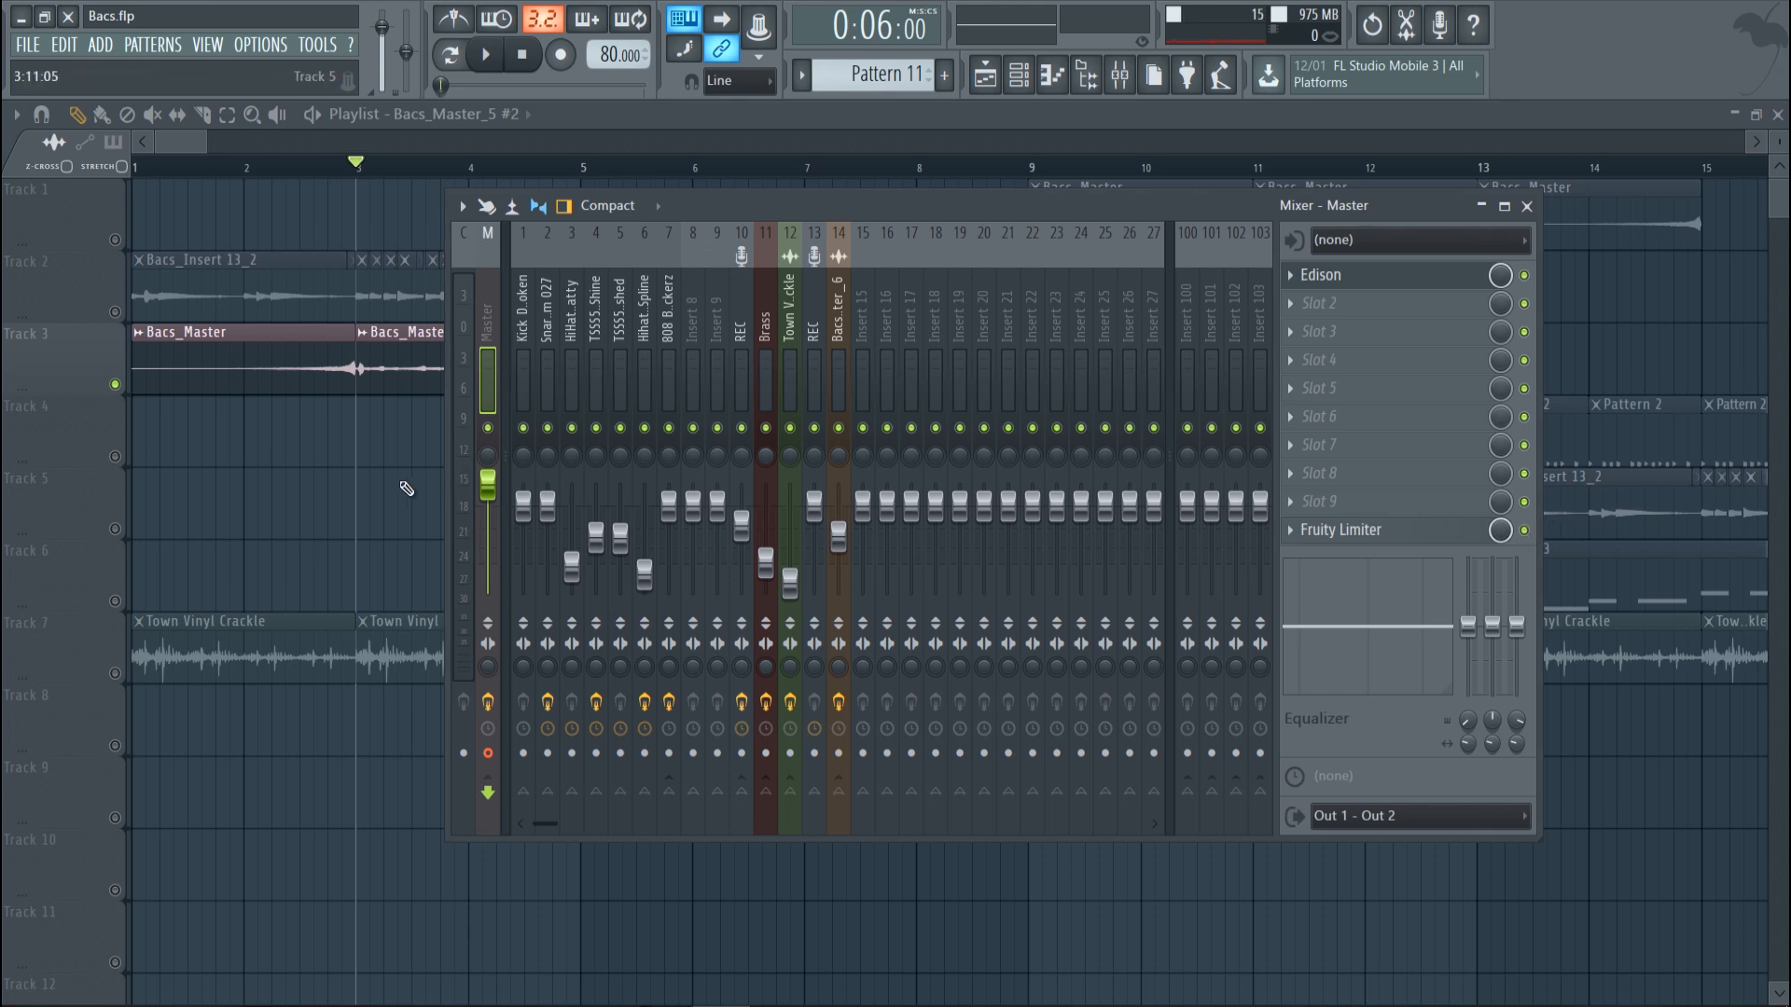
key(F9)
click(114, 312)
key(space)
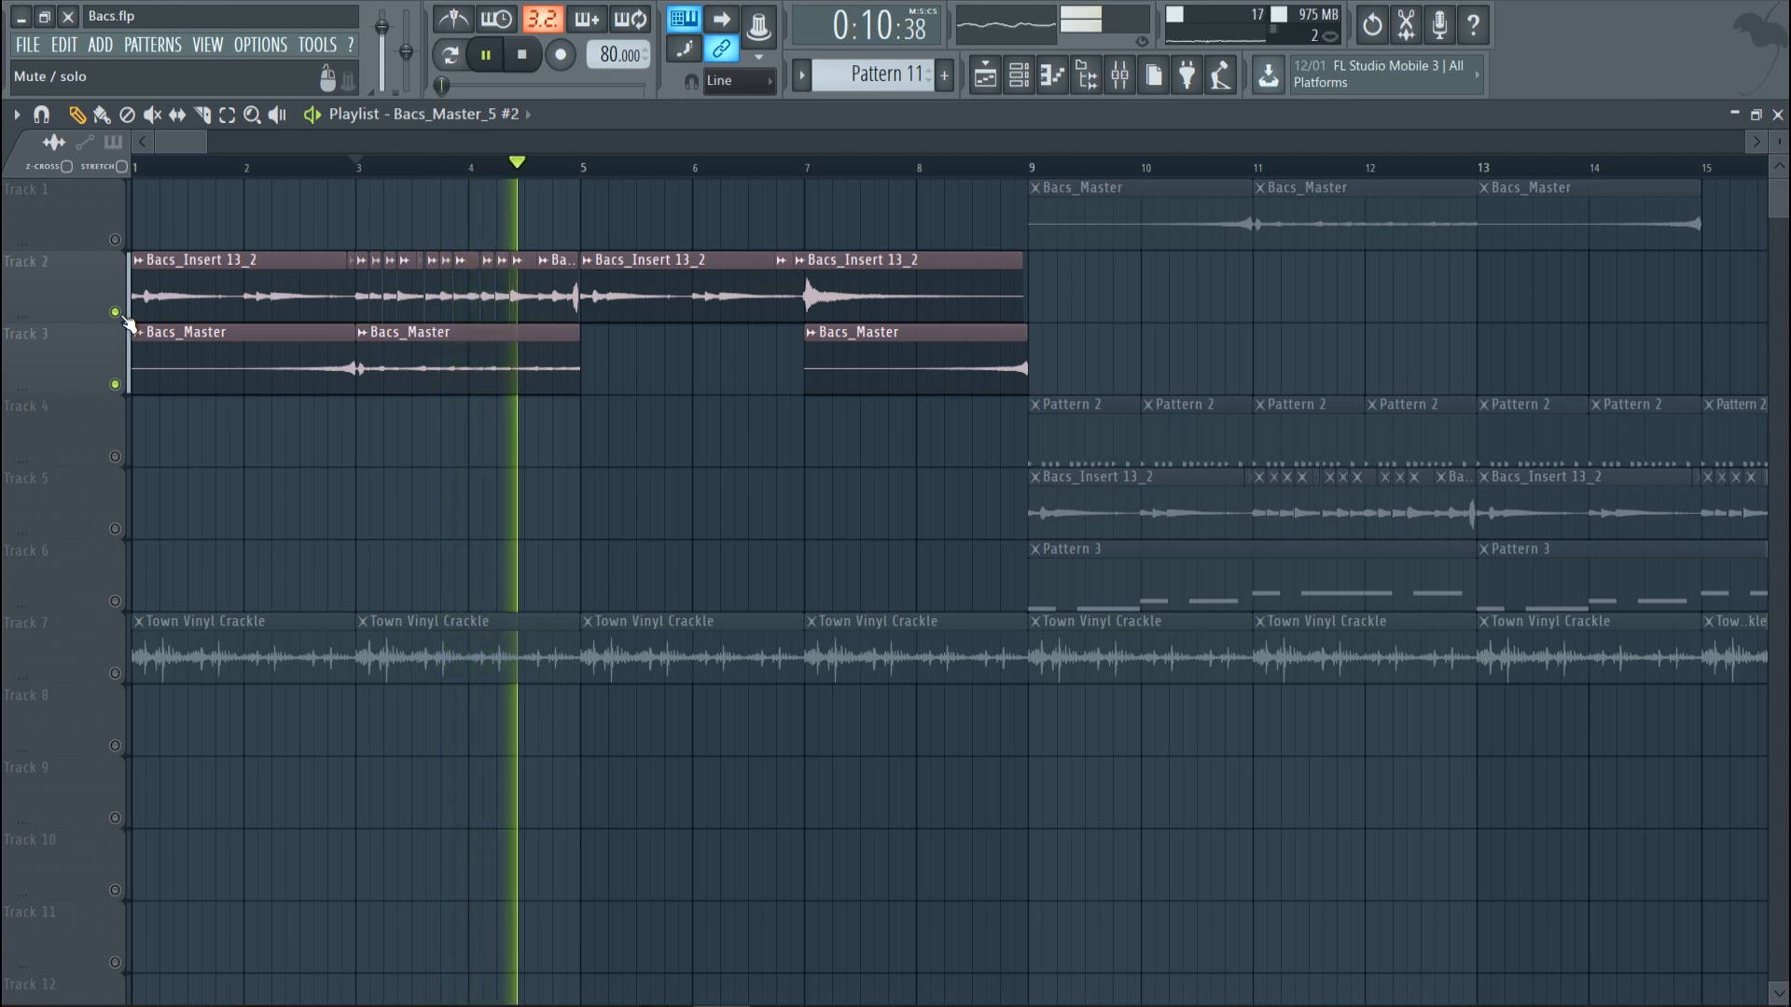
key(space)
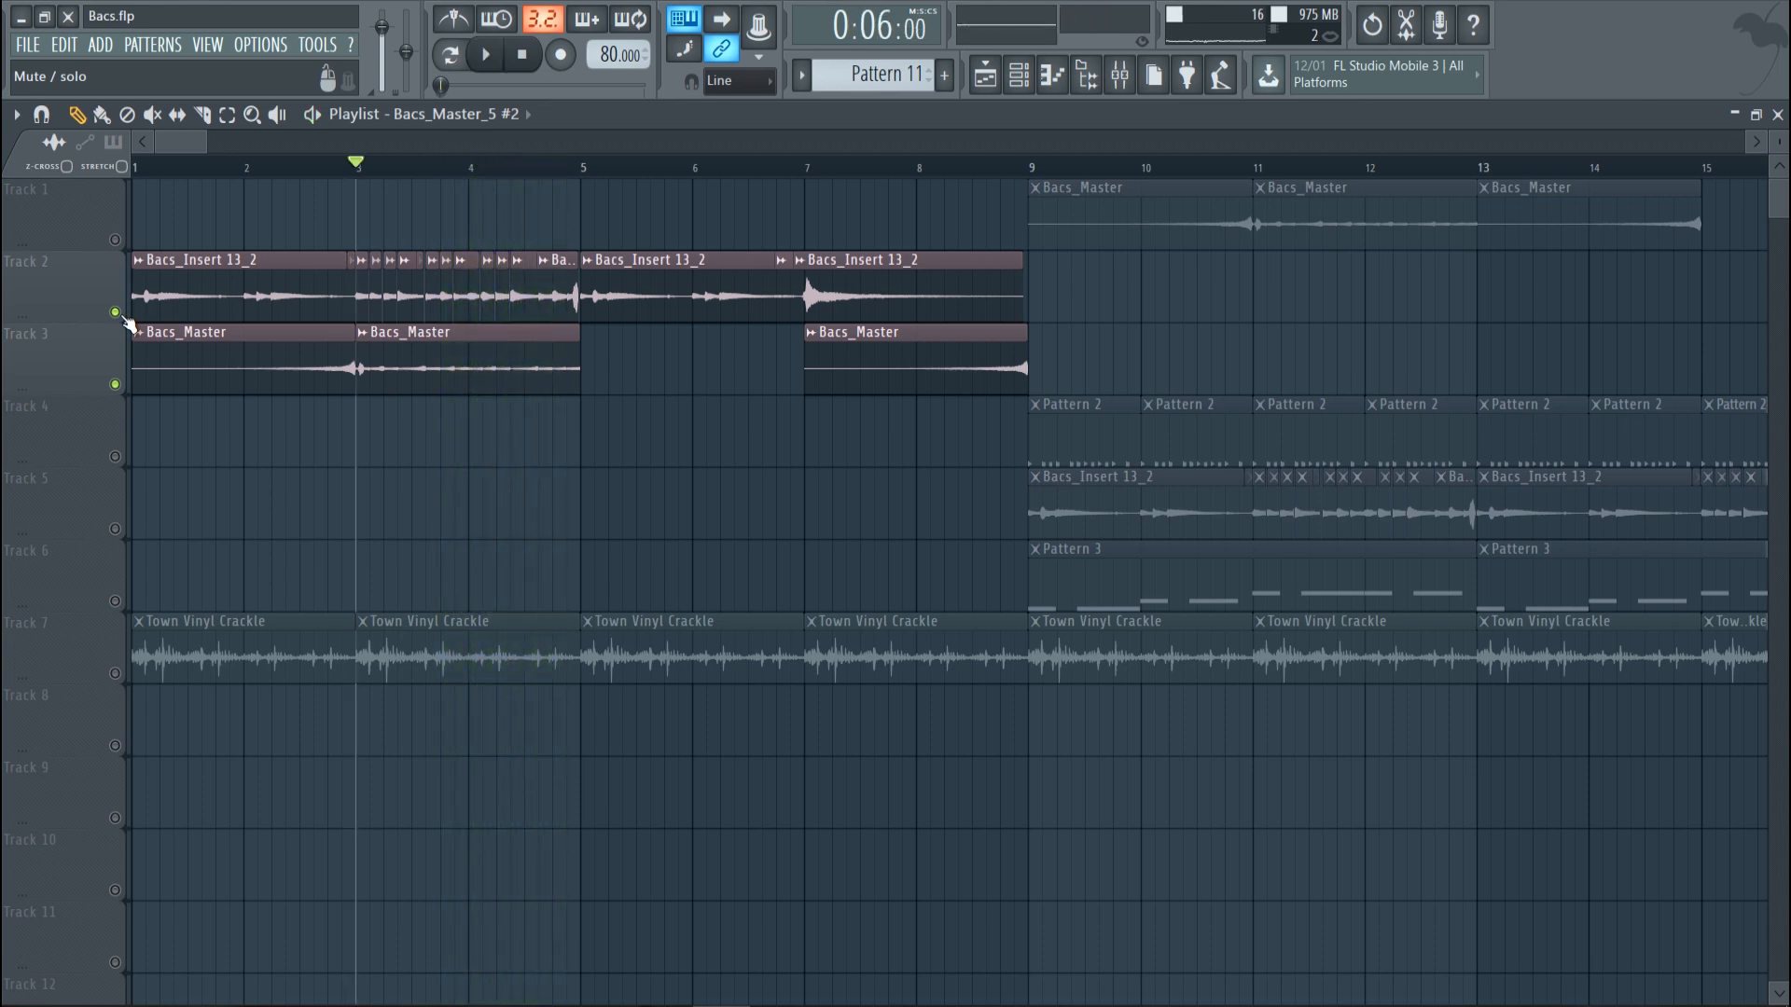
Step: Solo Track 2 and play the selected range from bar 3 to bar 5
right_click(116, 313)
drag(358, 170, 578, 178)
ctrl+click(656, 199)
key(space)
key(space)
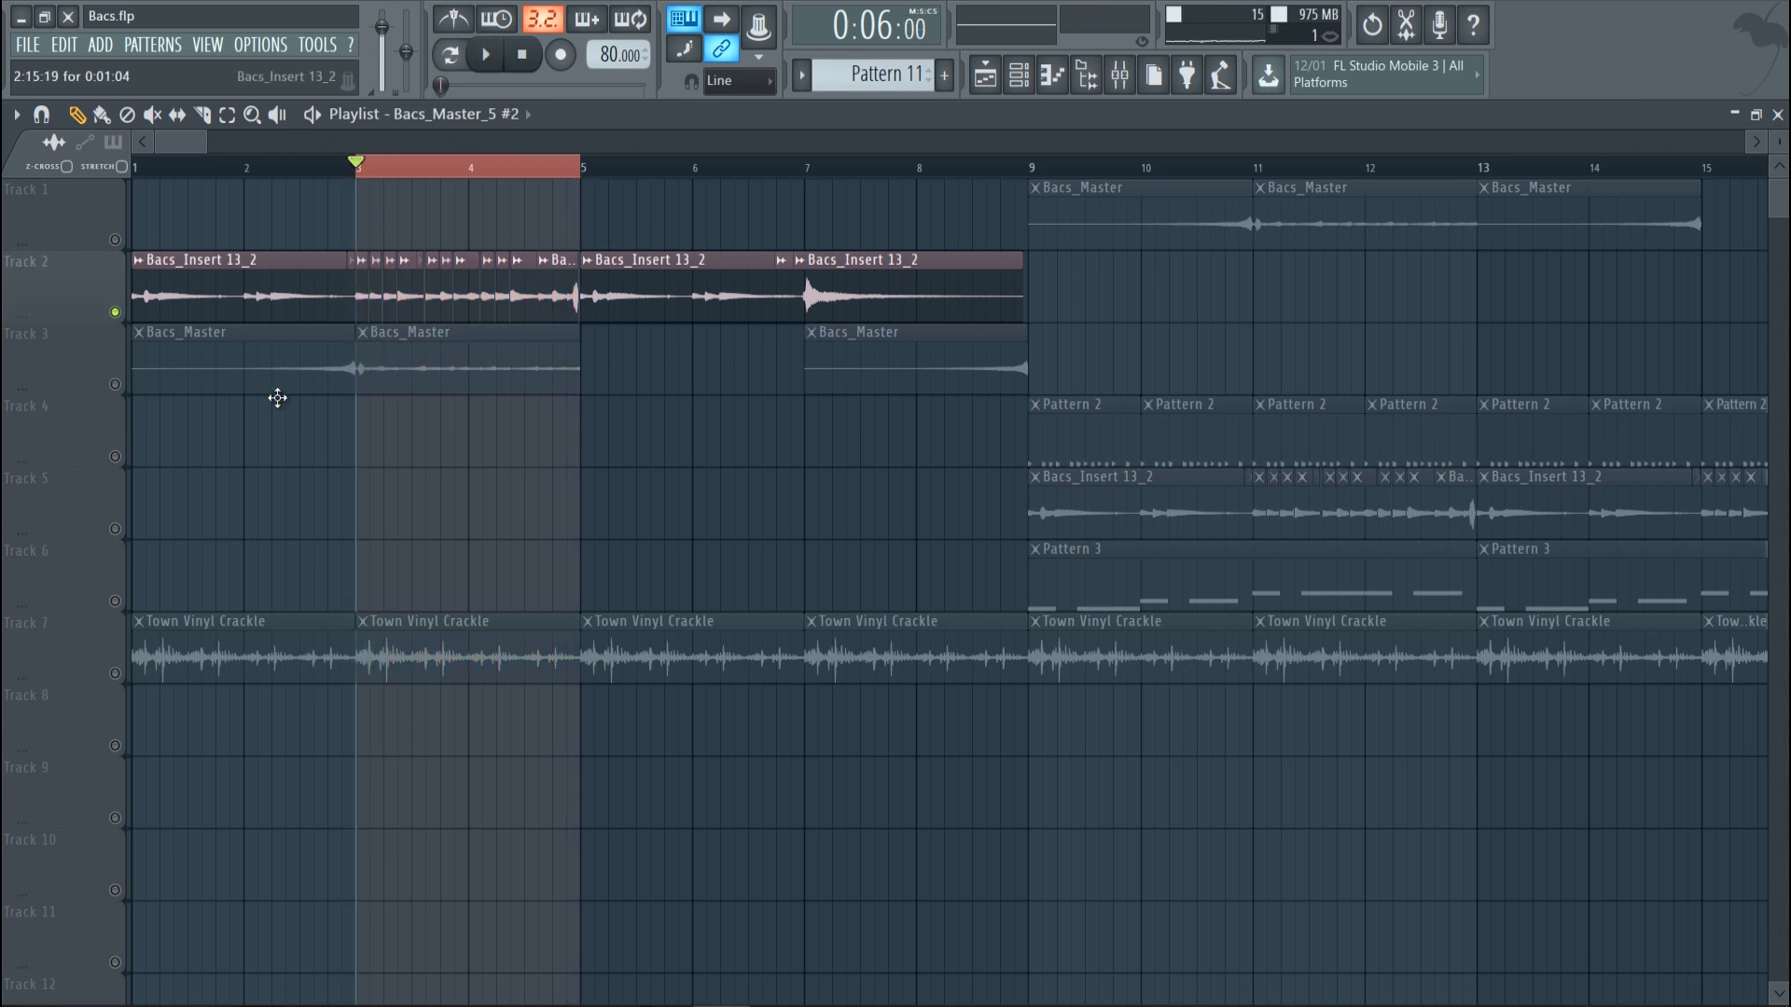
Step: Play the selected range with Track 3 added to Track 2, and unmute all playlist tracks
click(117, 384)
key(space)
key(space)
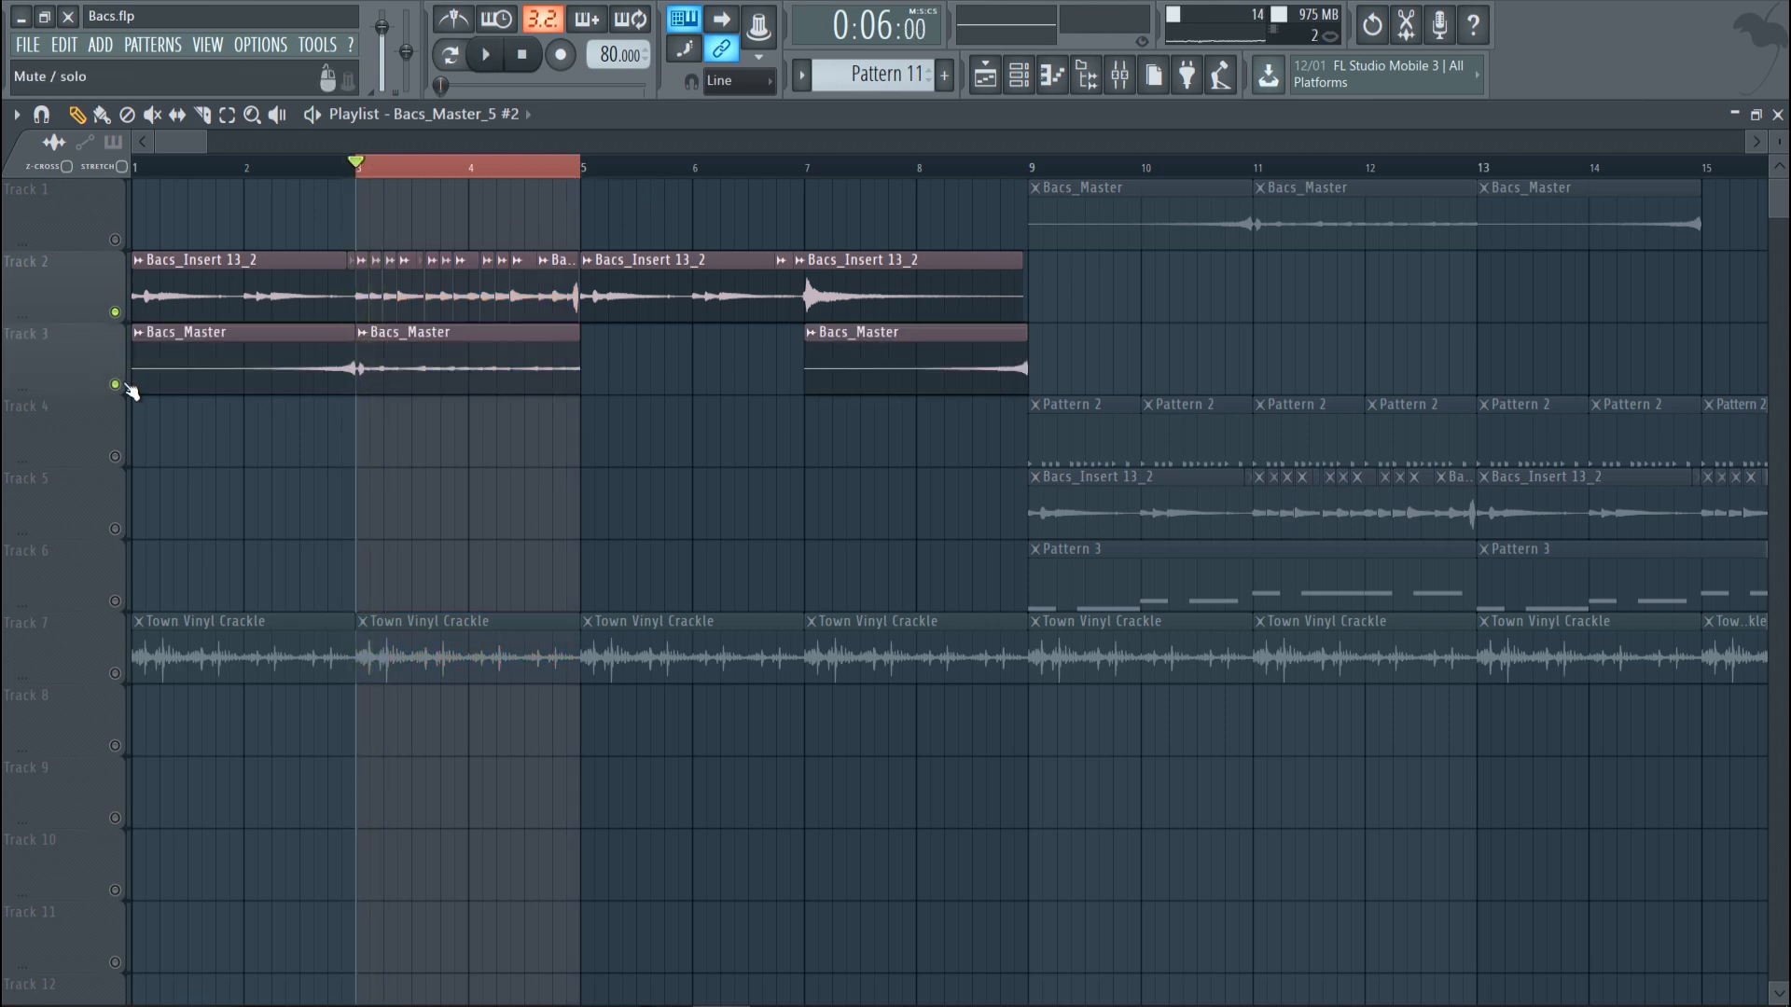
right_click(119, 385)
right_click(118, 385)
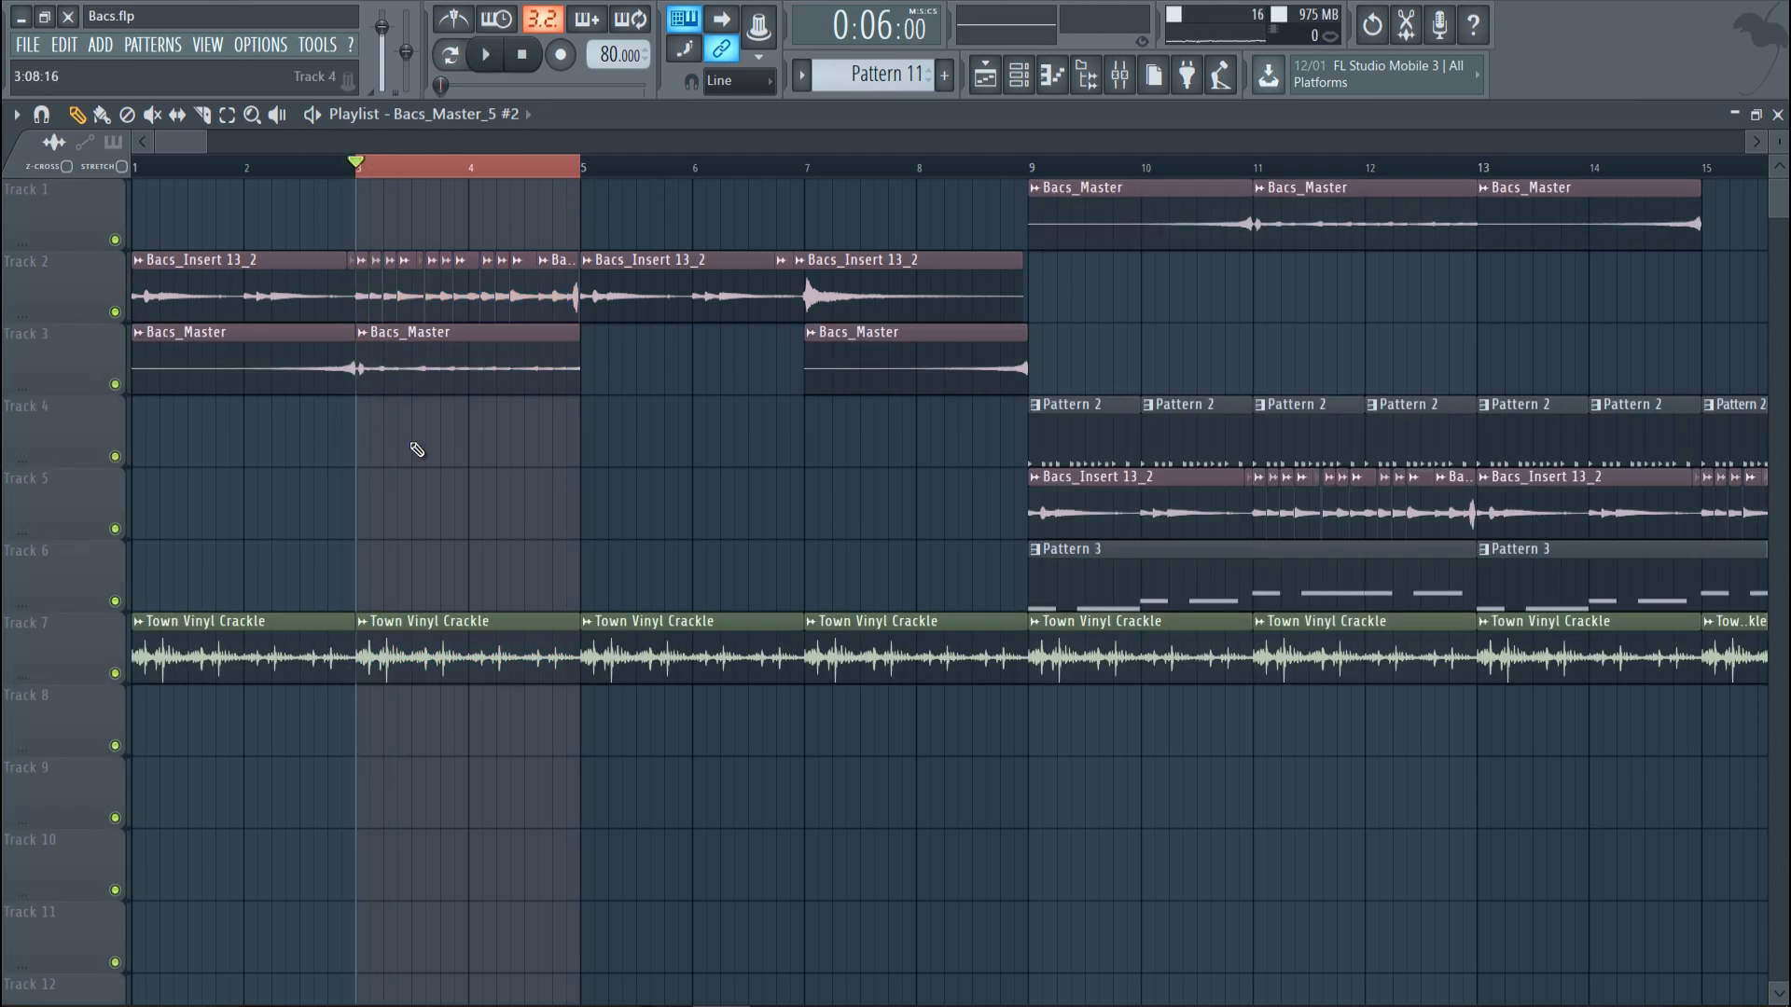
Step: Clear the time selection, solo the Town Vinyl Crackle on Track 7 and play it from bar 1
click(371, 166)
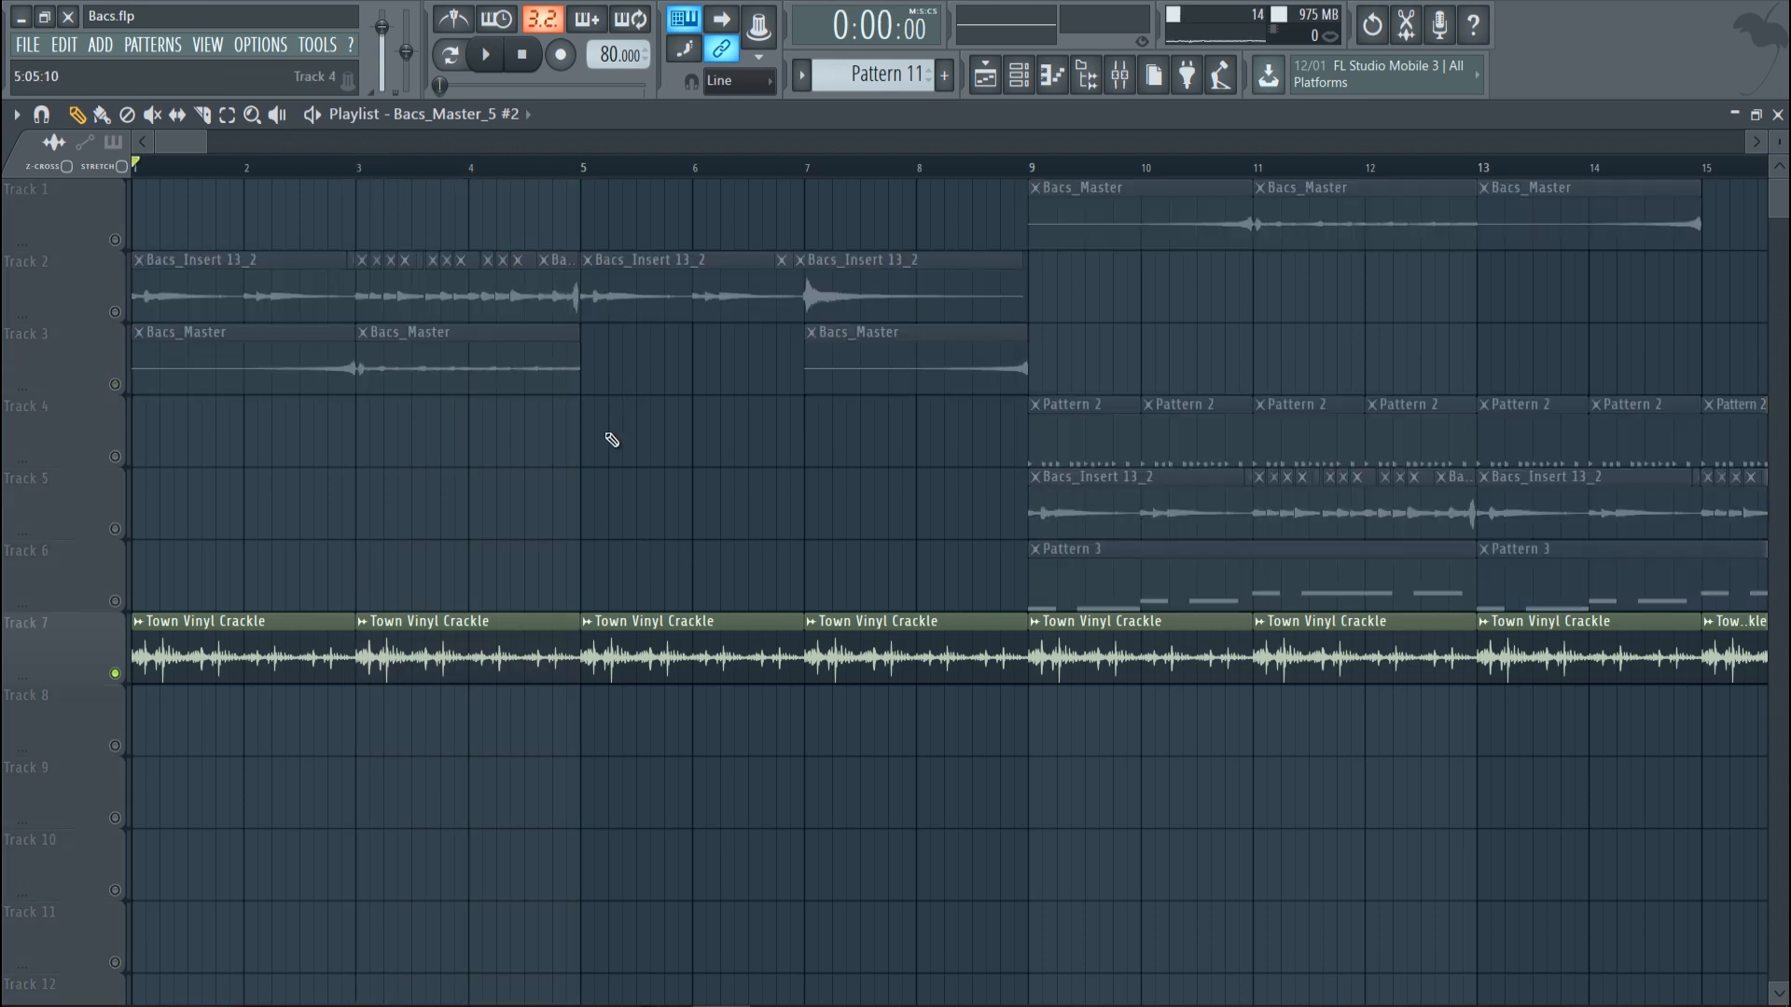
key(space)
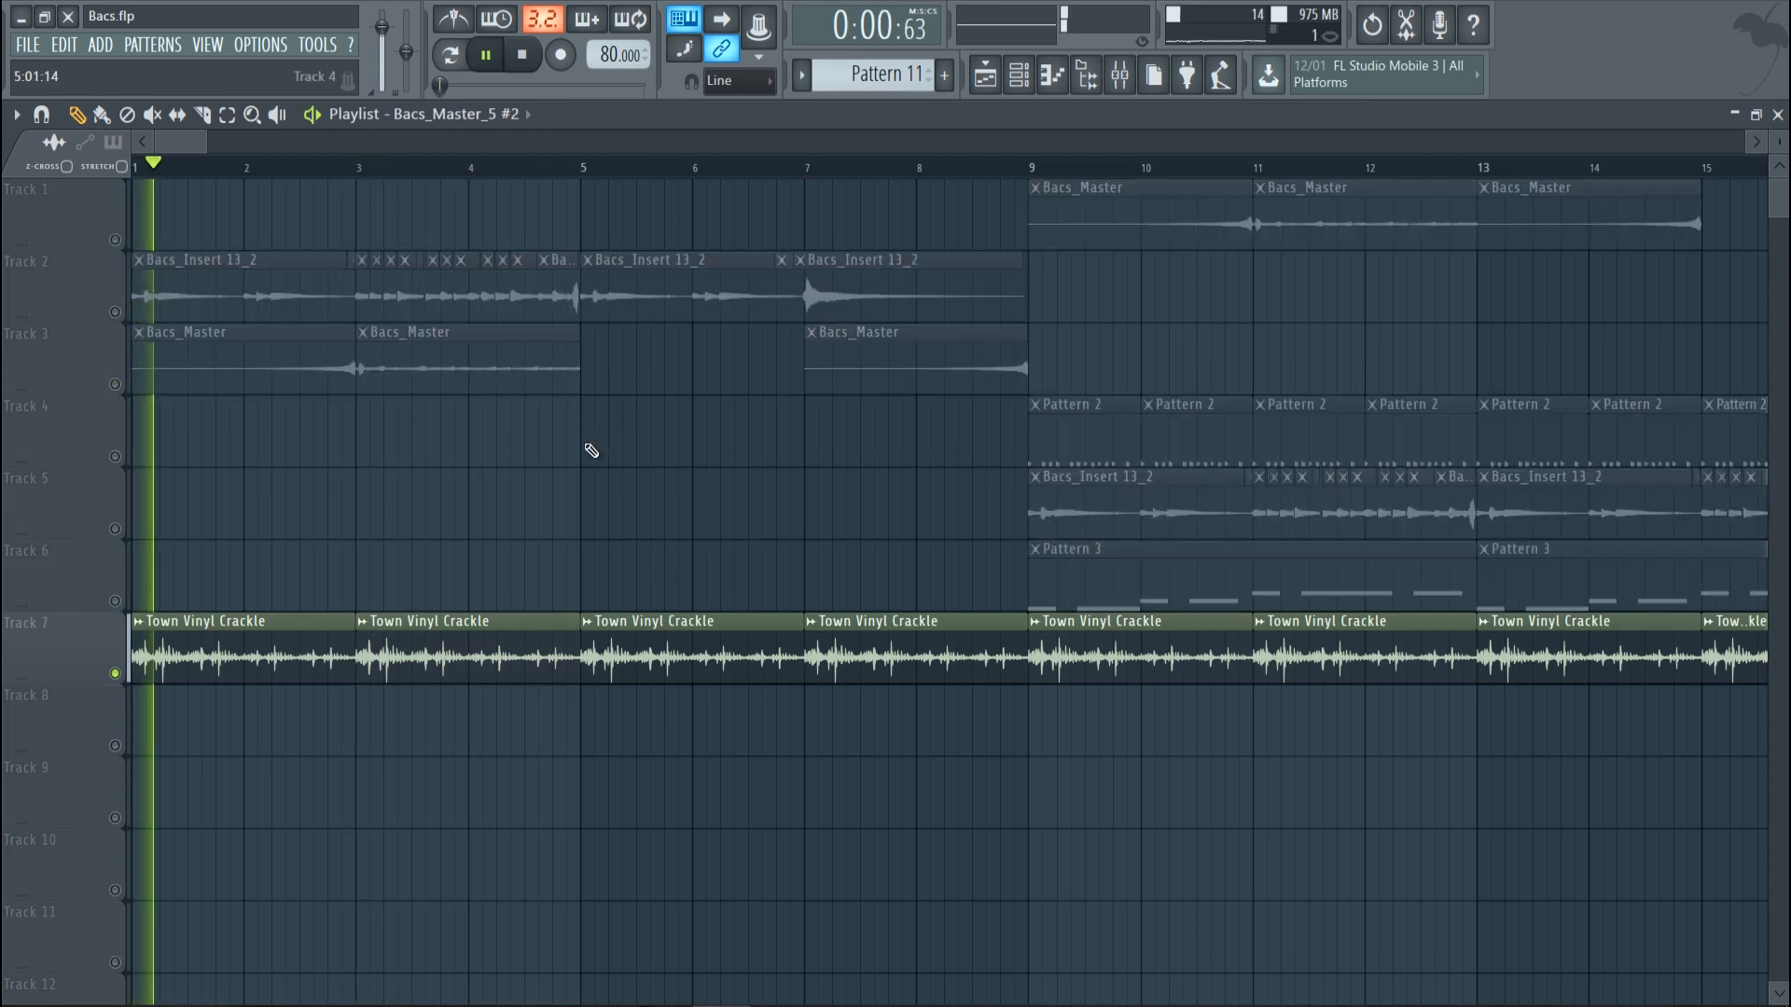
key(space)
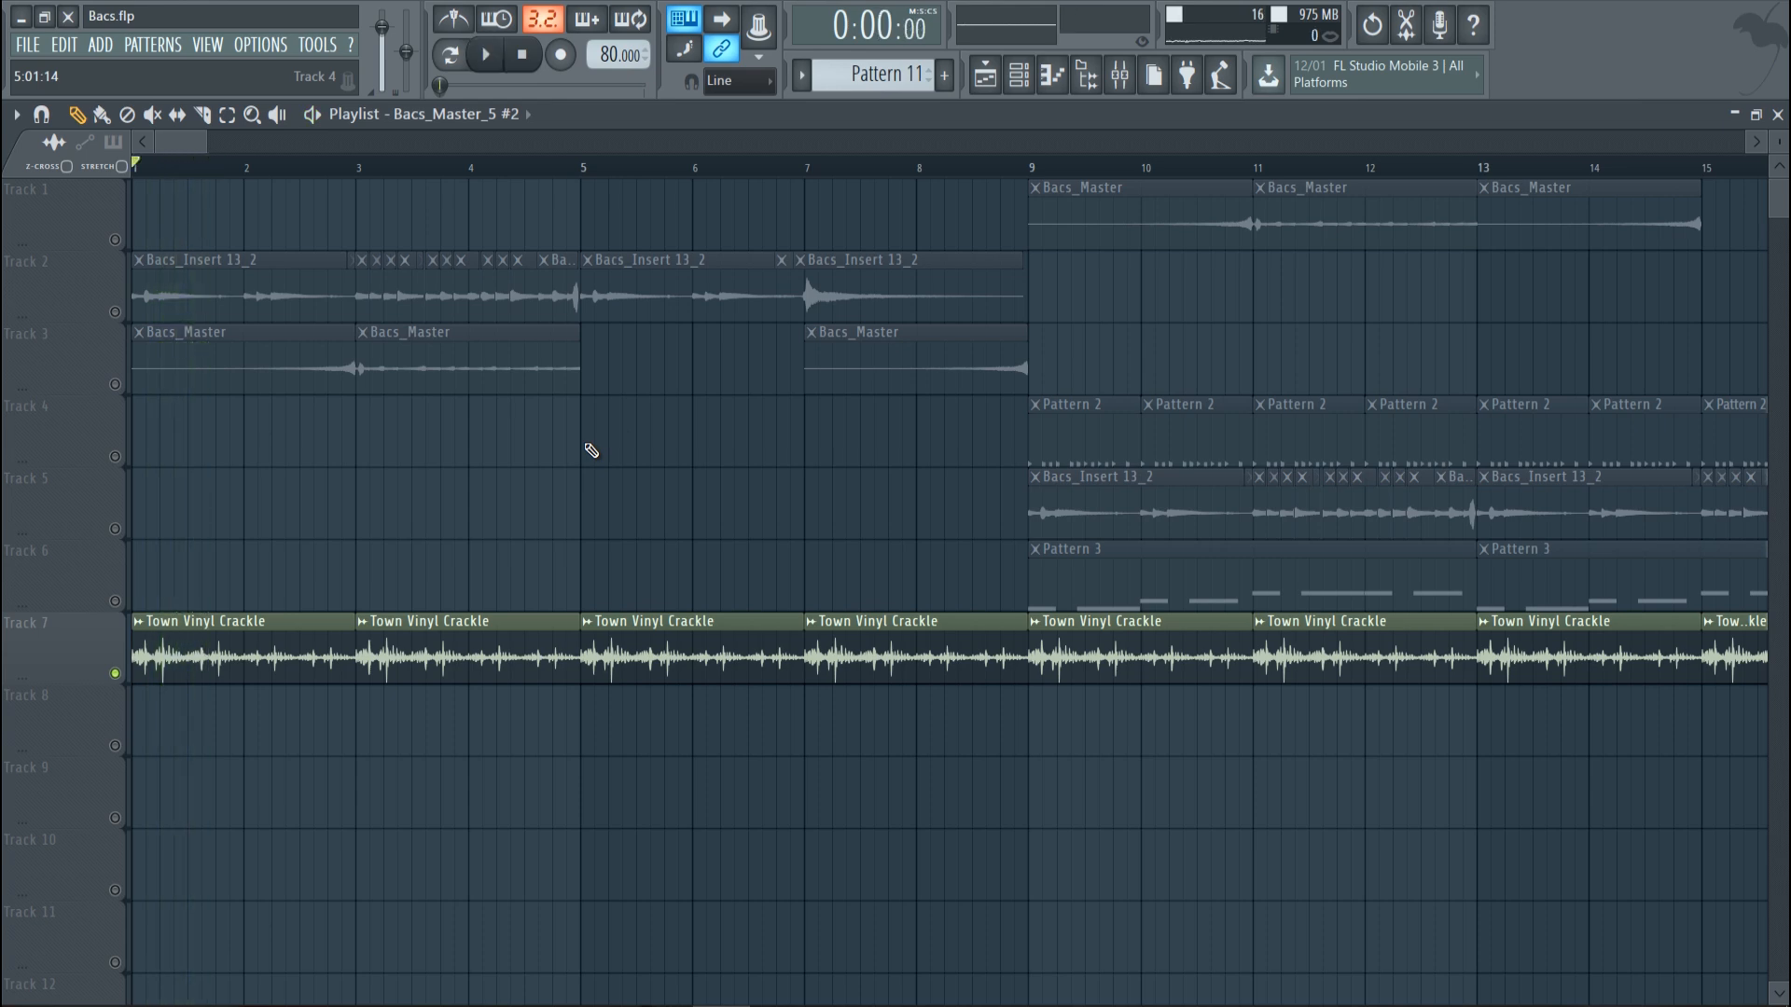
Step: Unmute all playlist tracks and play the start of the full arrangement
right_click(121, 380)
right_click(120, 380)
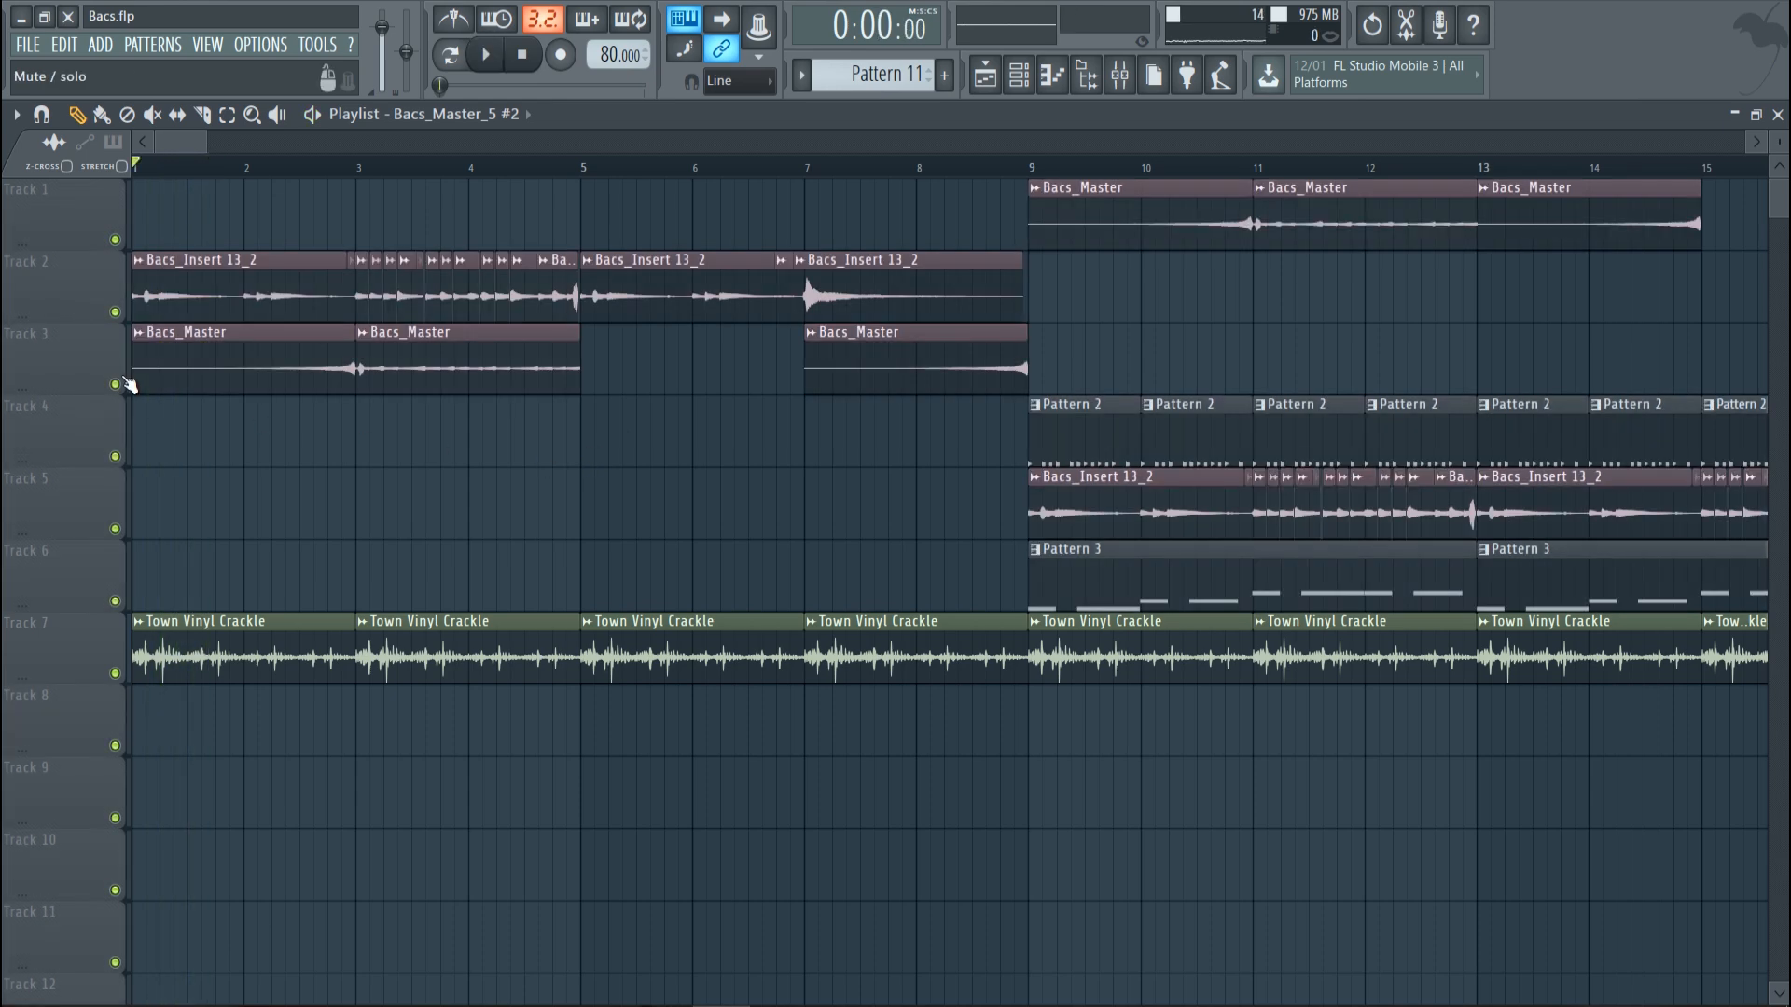
key(space)
drag(204, 142, 356, 144)
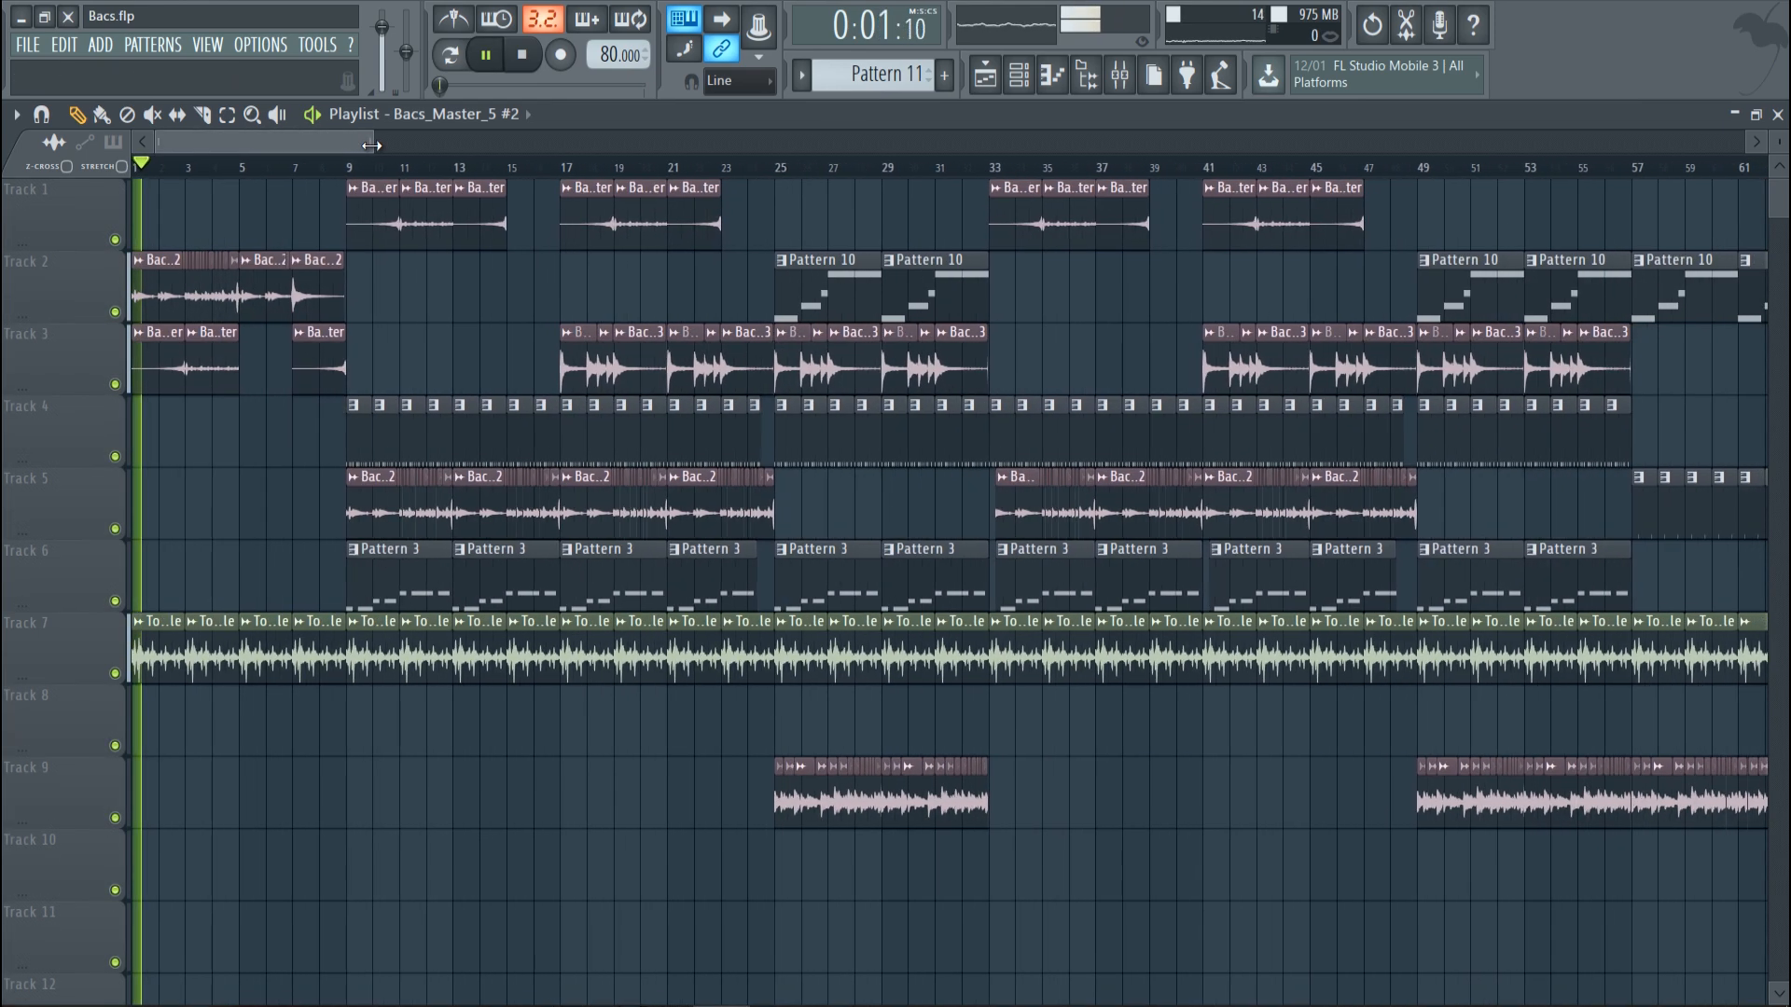
key(space)
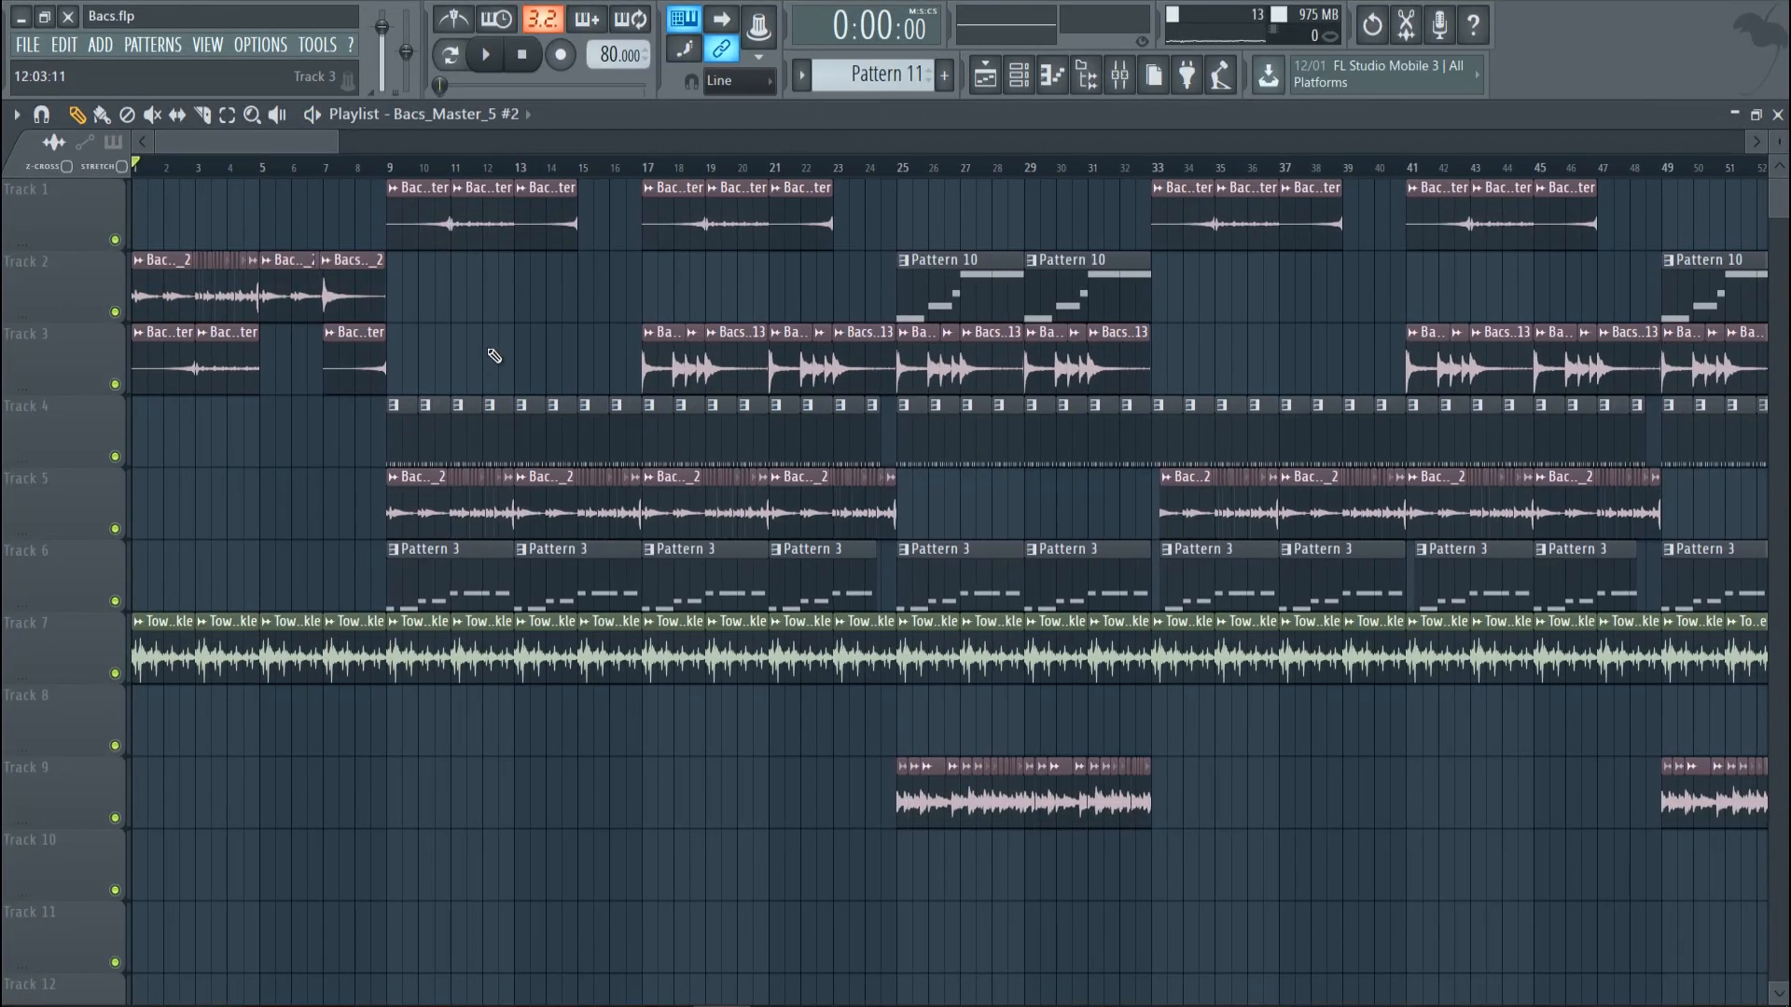
Step: Solo Track 3 and play it from bar 17, briefly checking the Master levels in the mixer
right_click(116, 384)
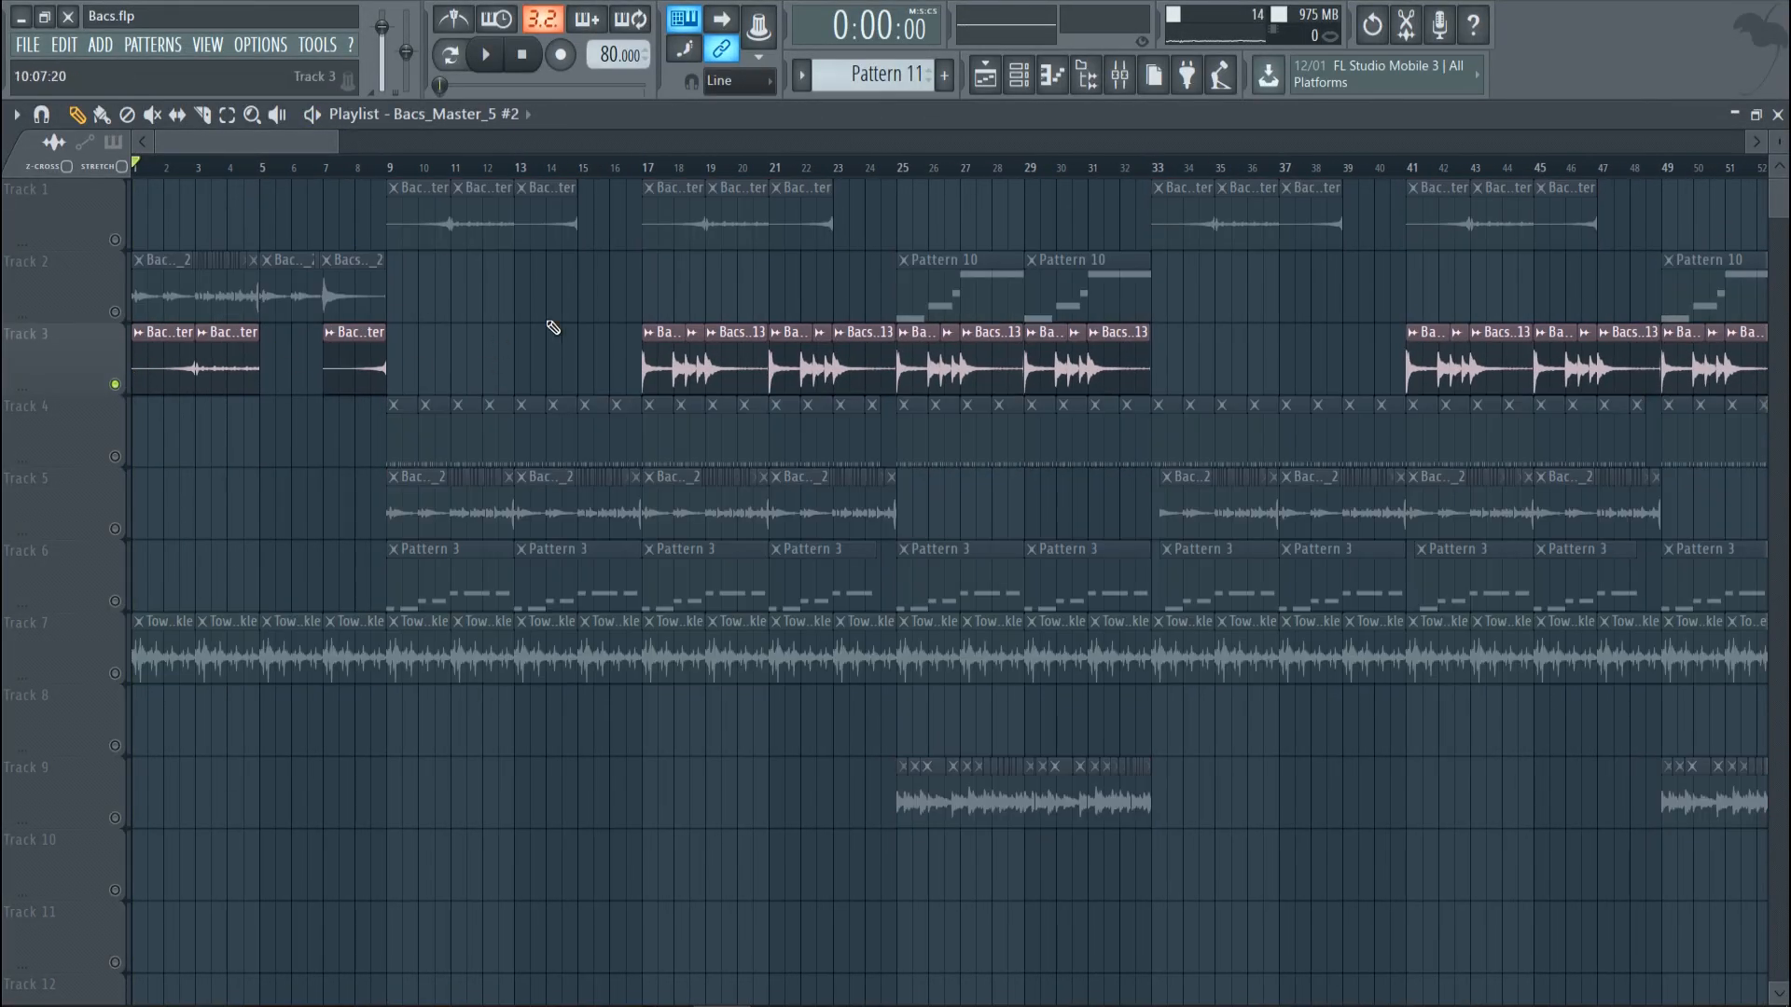
click(643, 169)
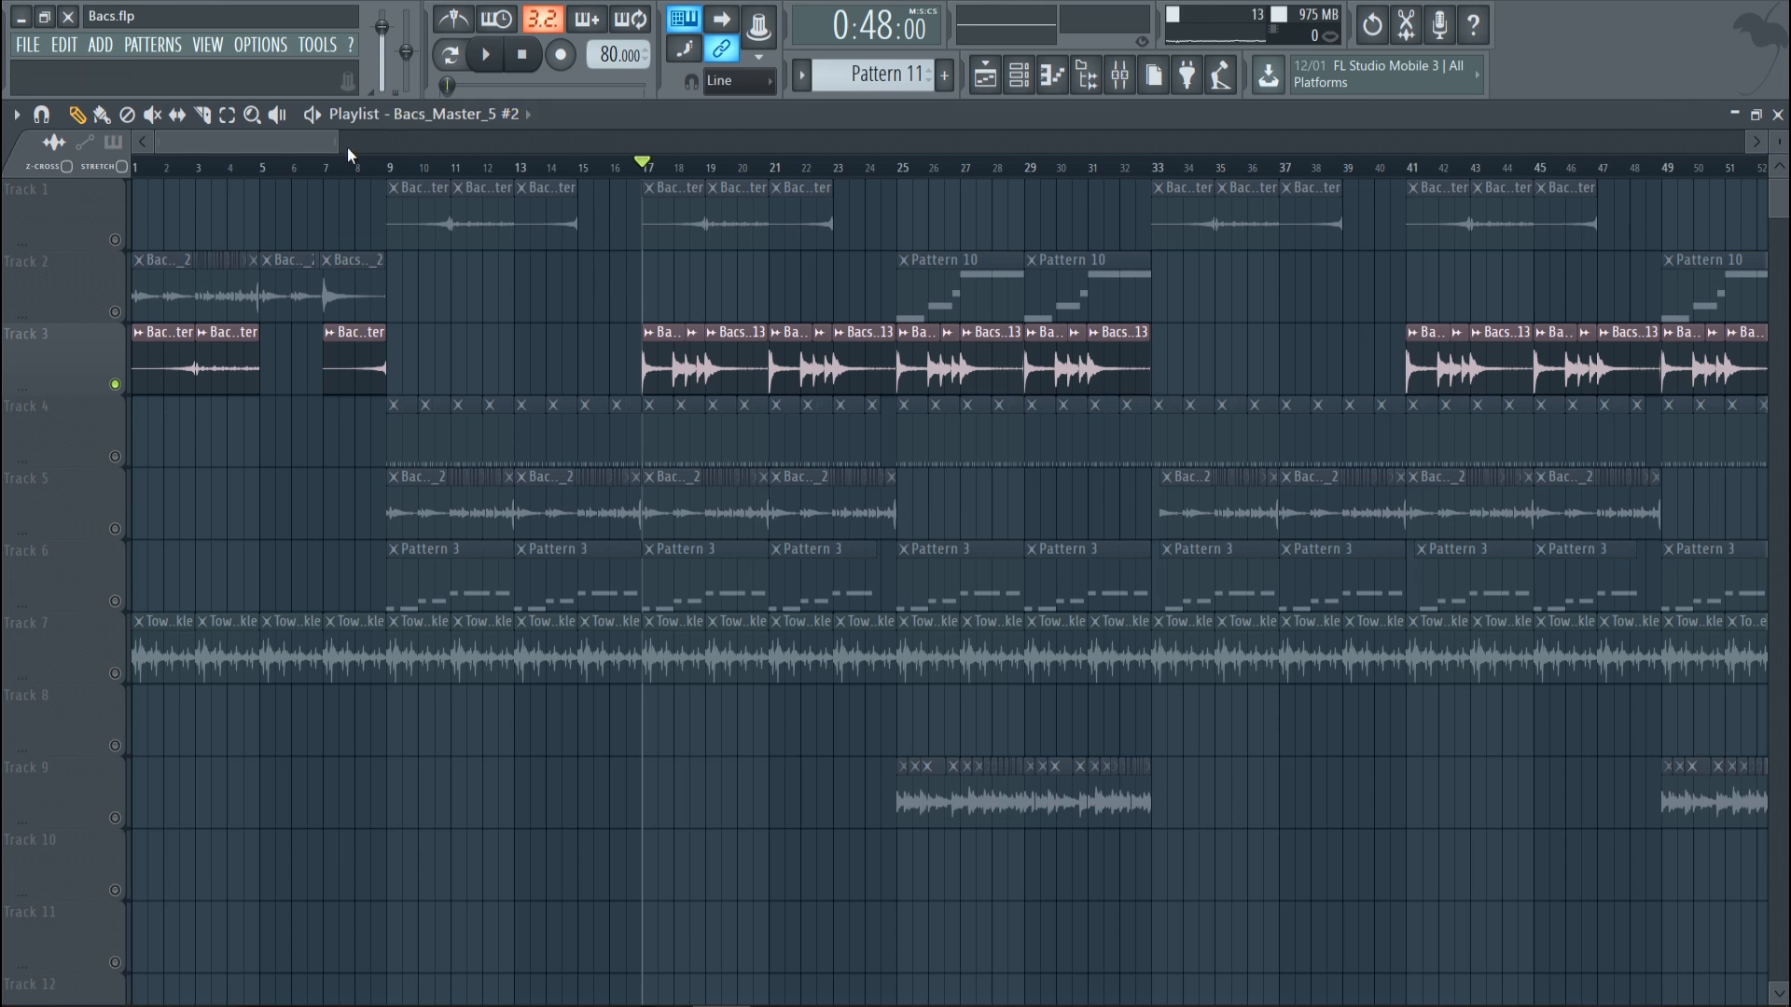
key(space)
drag(336, 144, 320, 144)
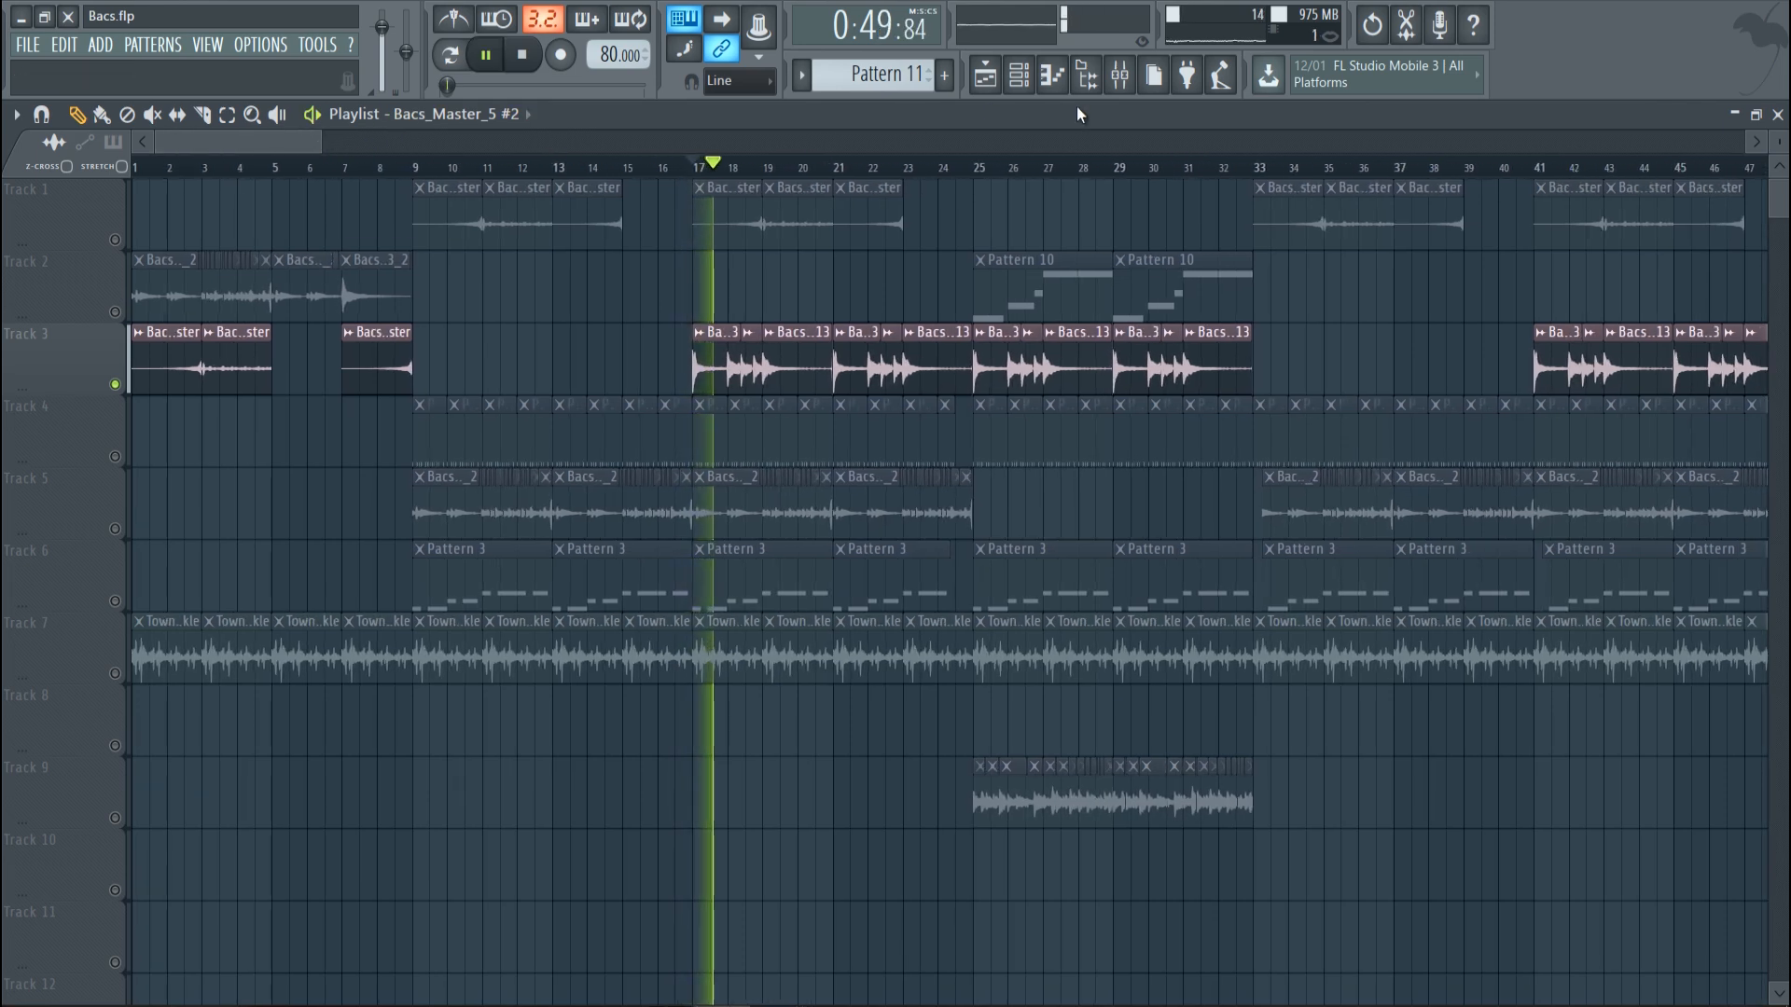
click(1119, 75)
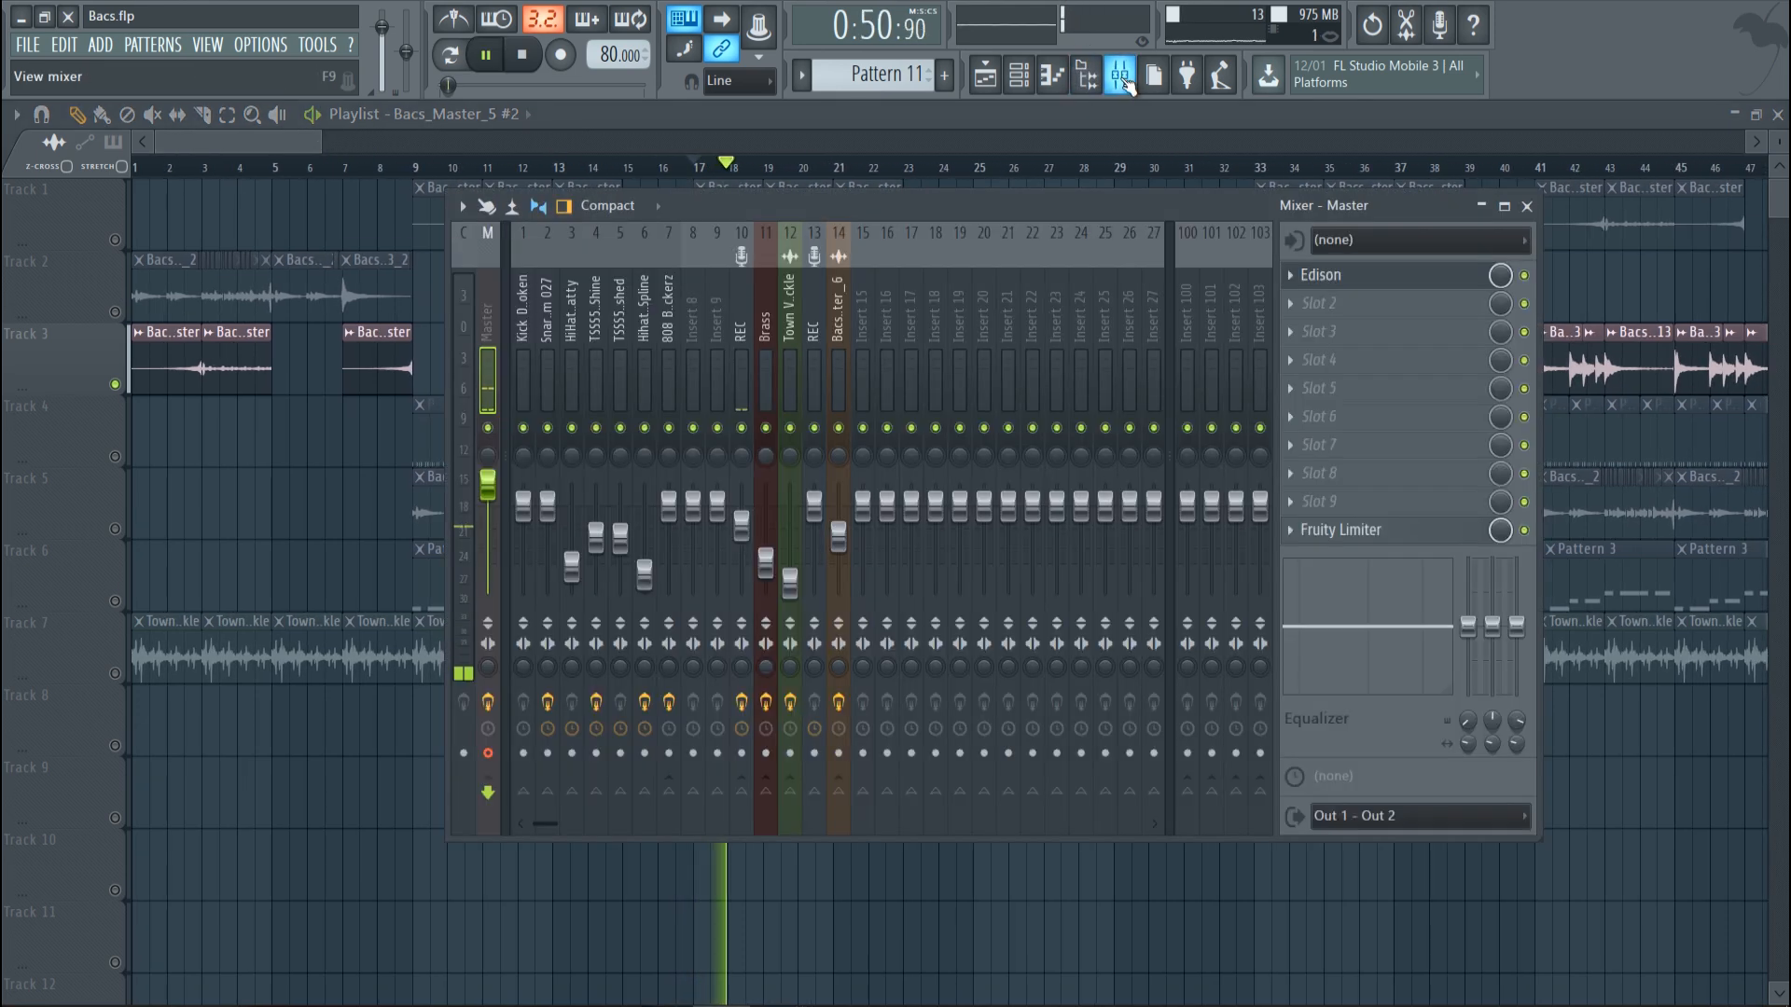
click(774, 334)
key(F9)
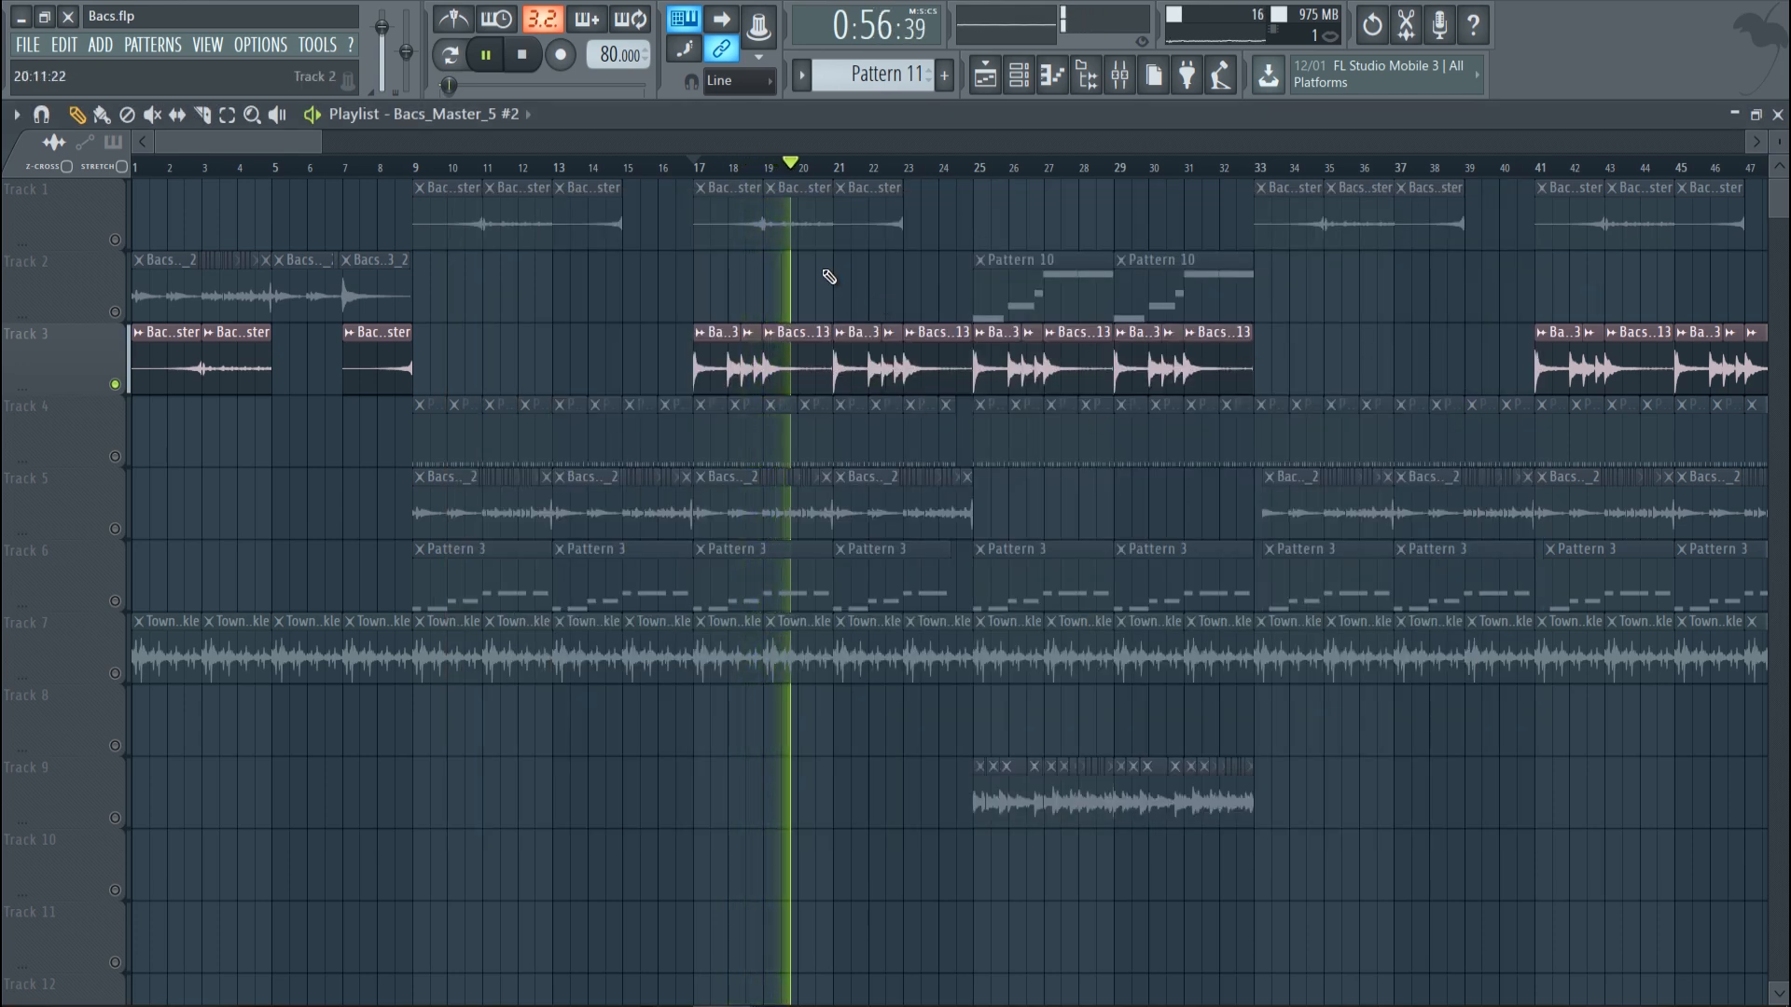
key(space)
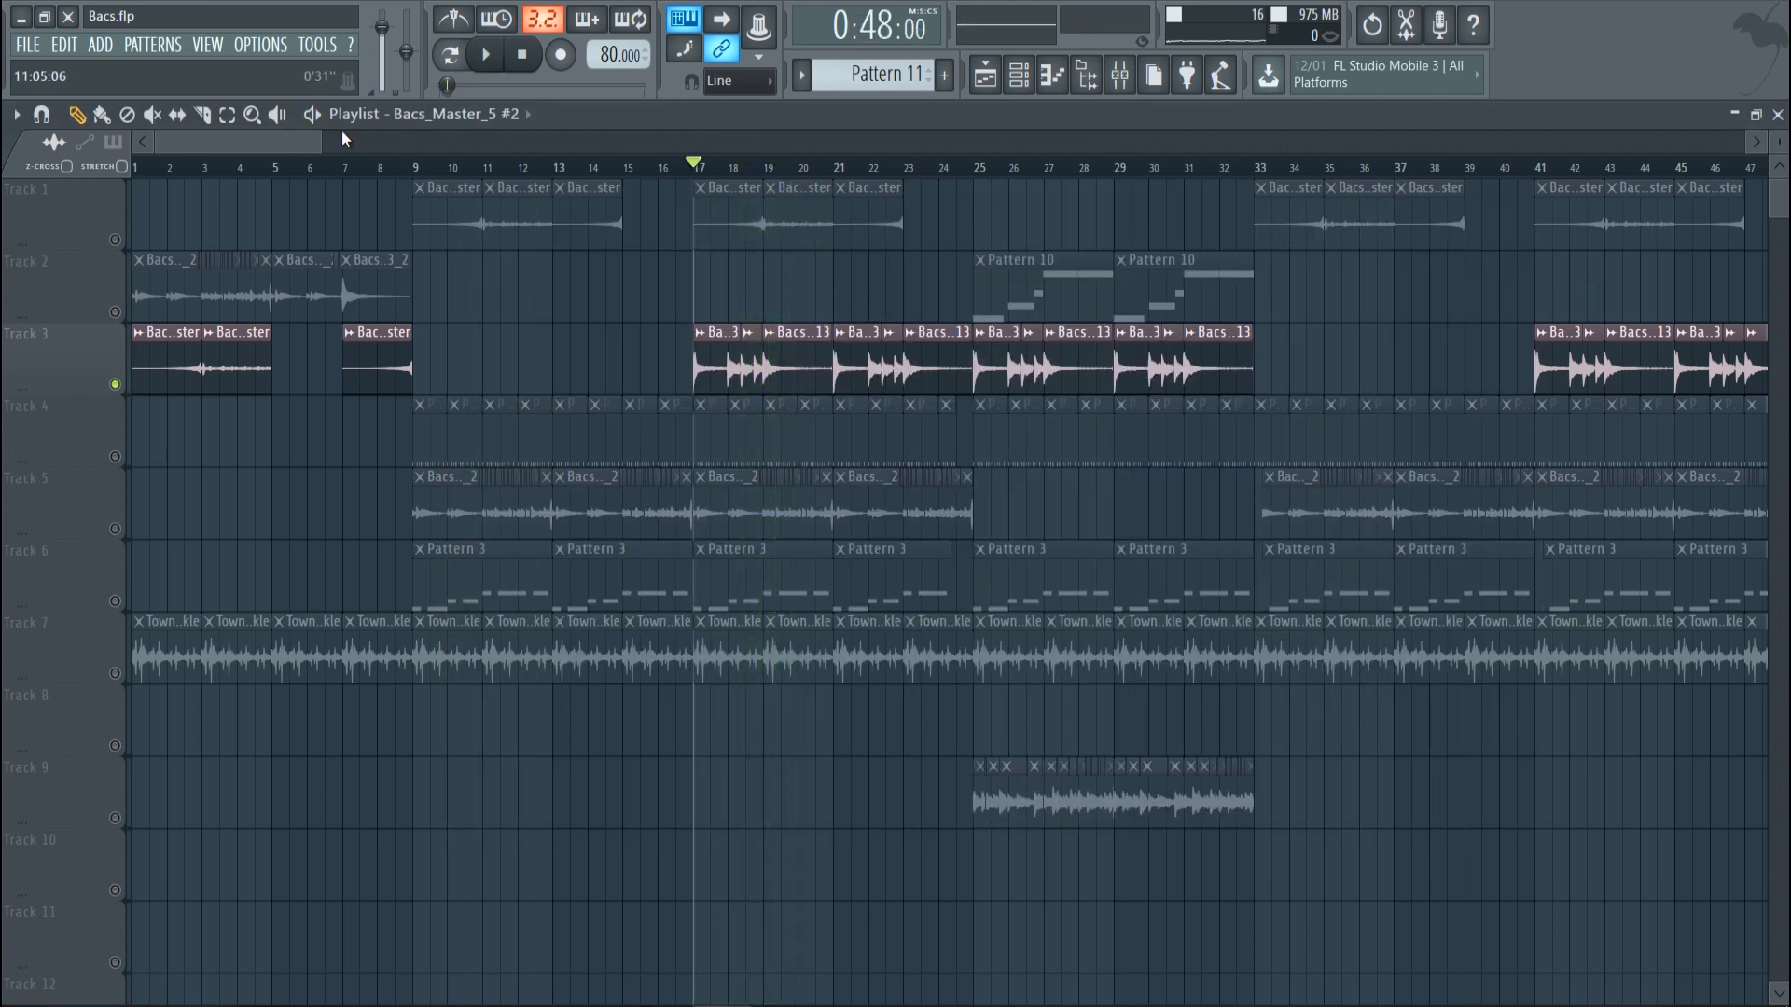
Step: In the empty Pattern 12, fill the HiHat 002 - Matty channel on every second step and play it
click(1021, 75)
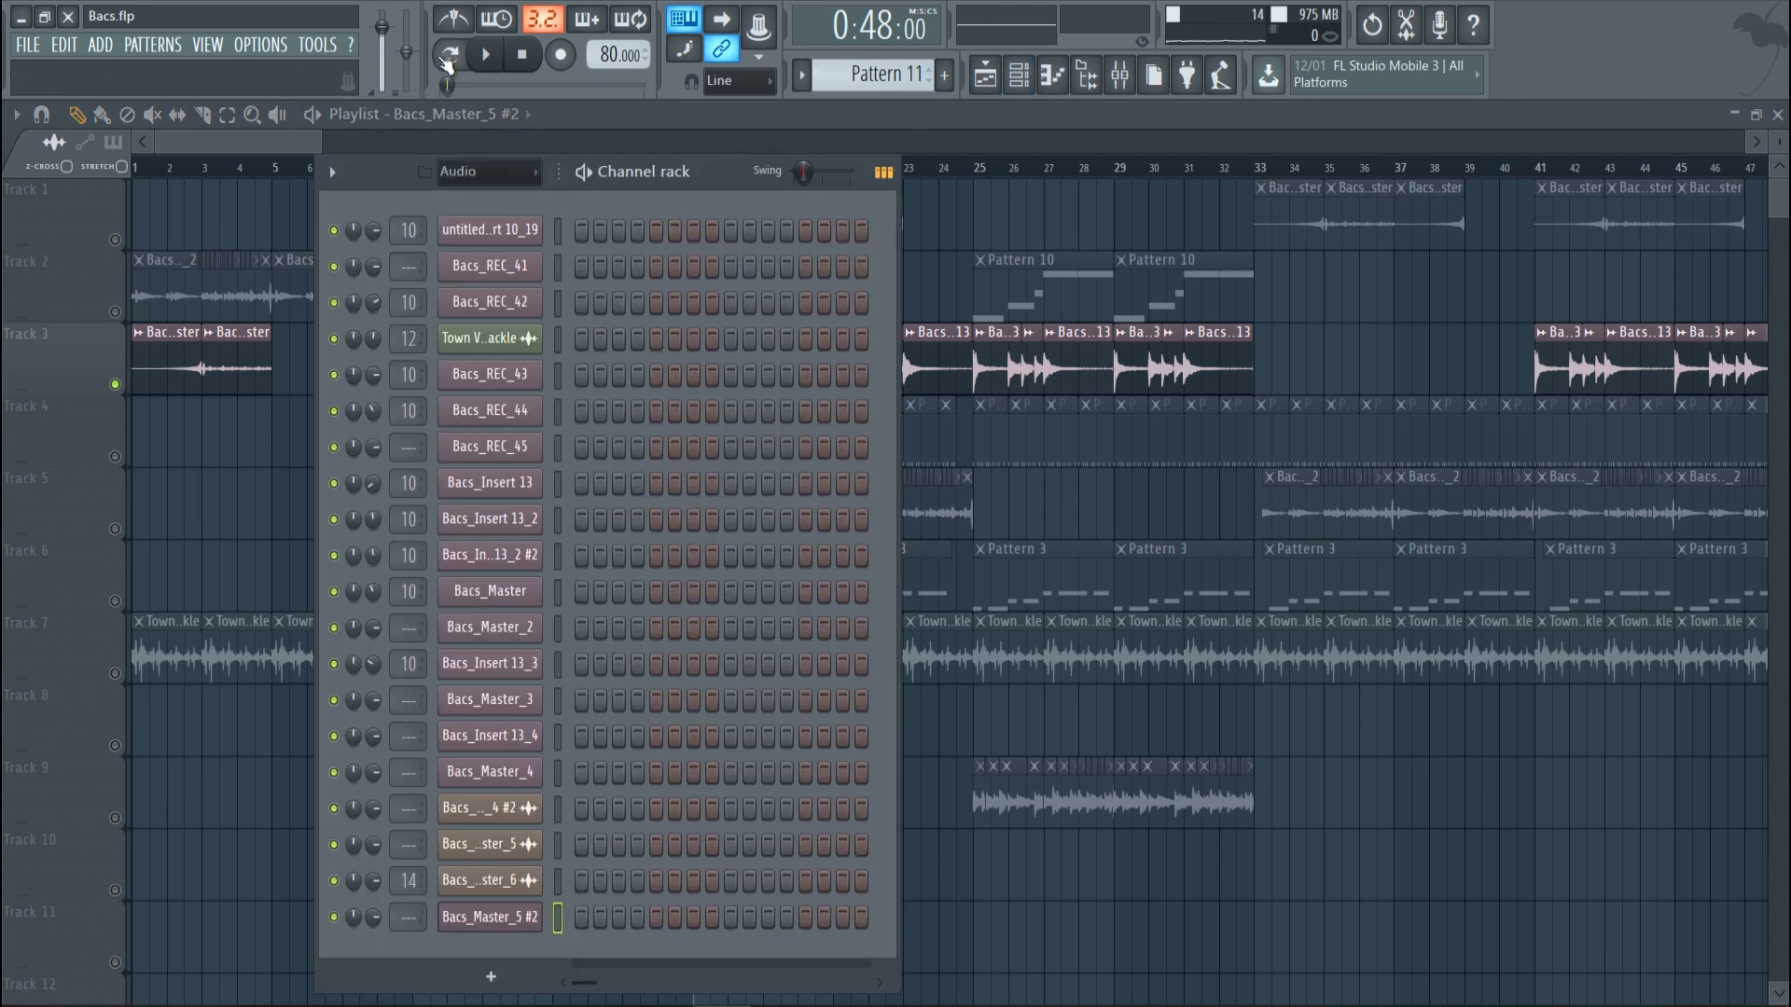
drag(805, 76, 903, 69)
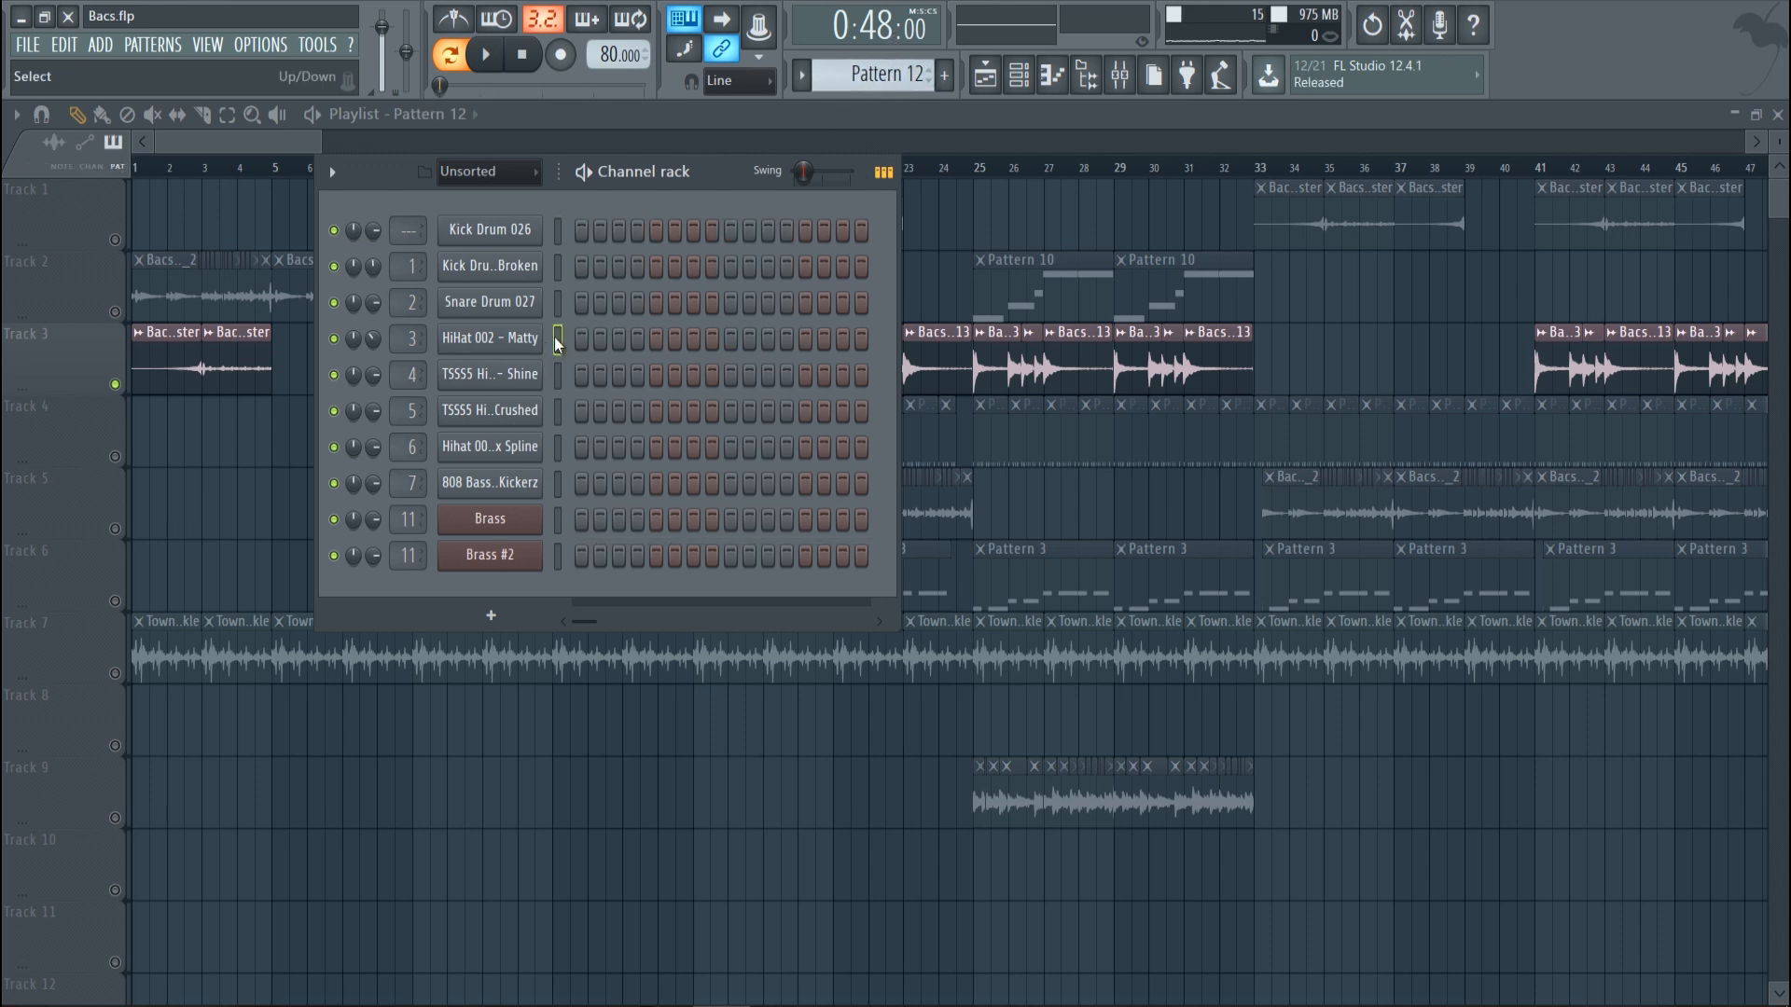
right_click(557, 343)
click(780, 420)
key(space)
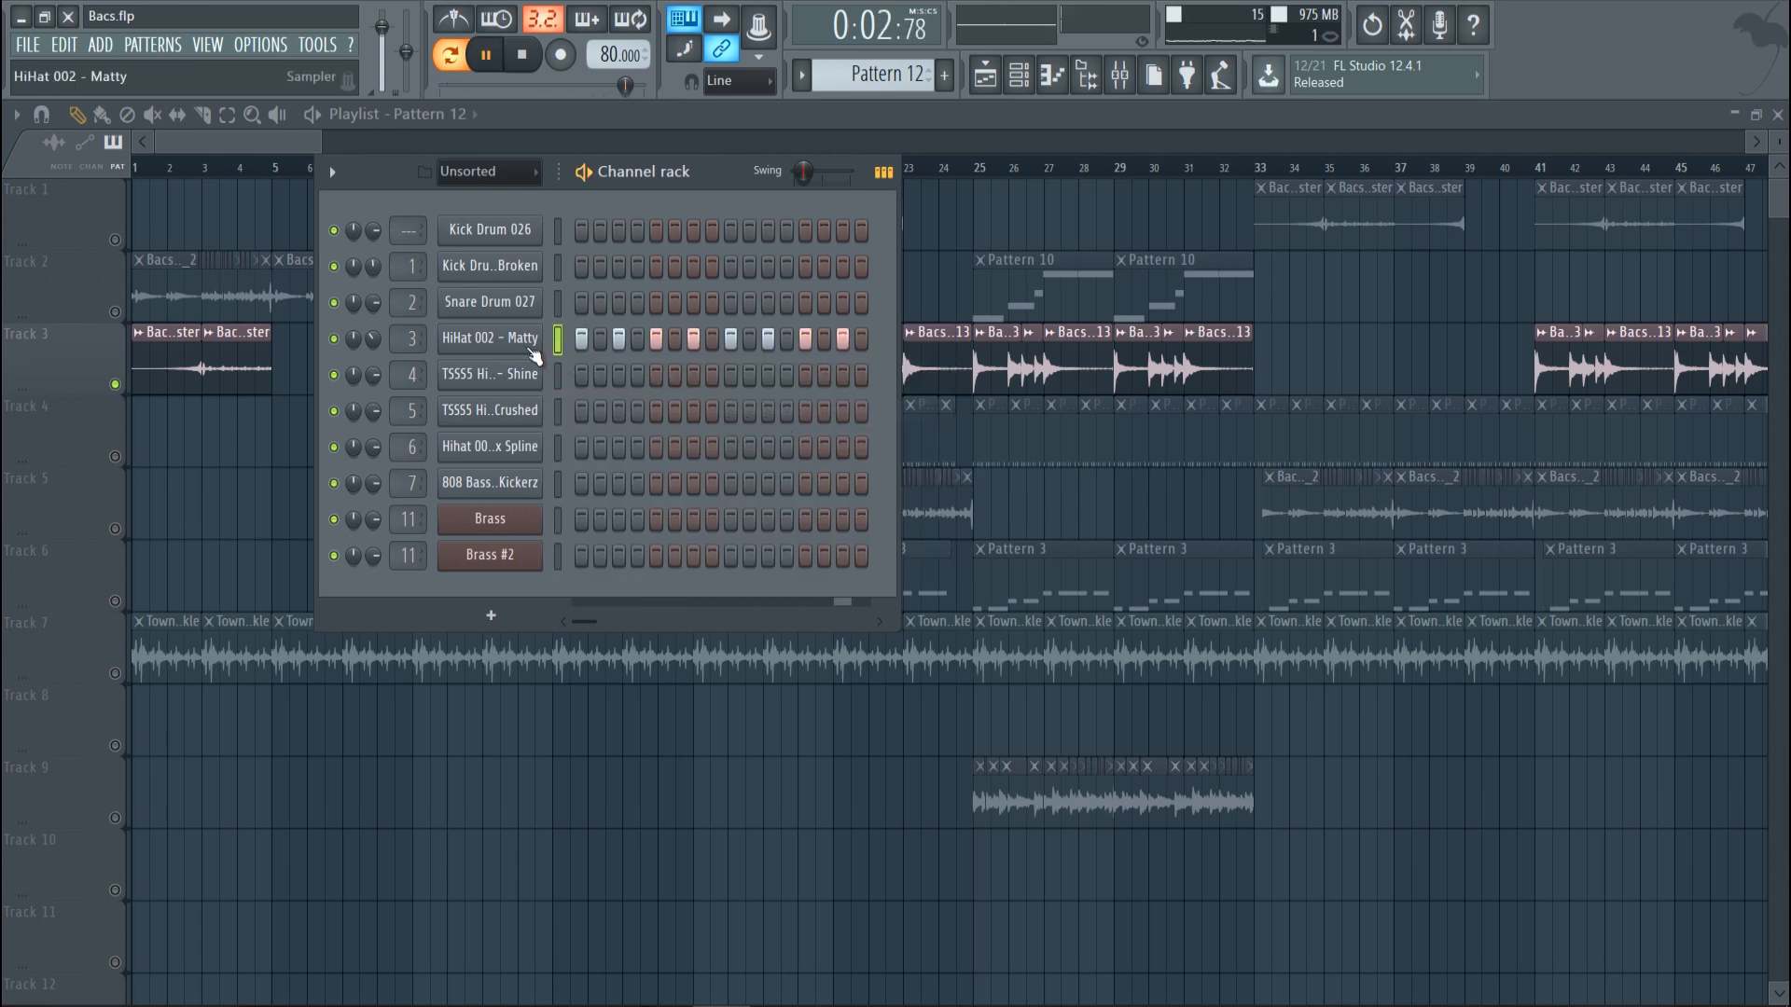
Step: Refill the HiHat 002 - Matty channel on every fourth step, close the channel rack and stop playback
right_click(529, 348)
click(780, 438)
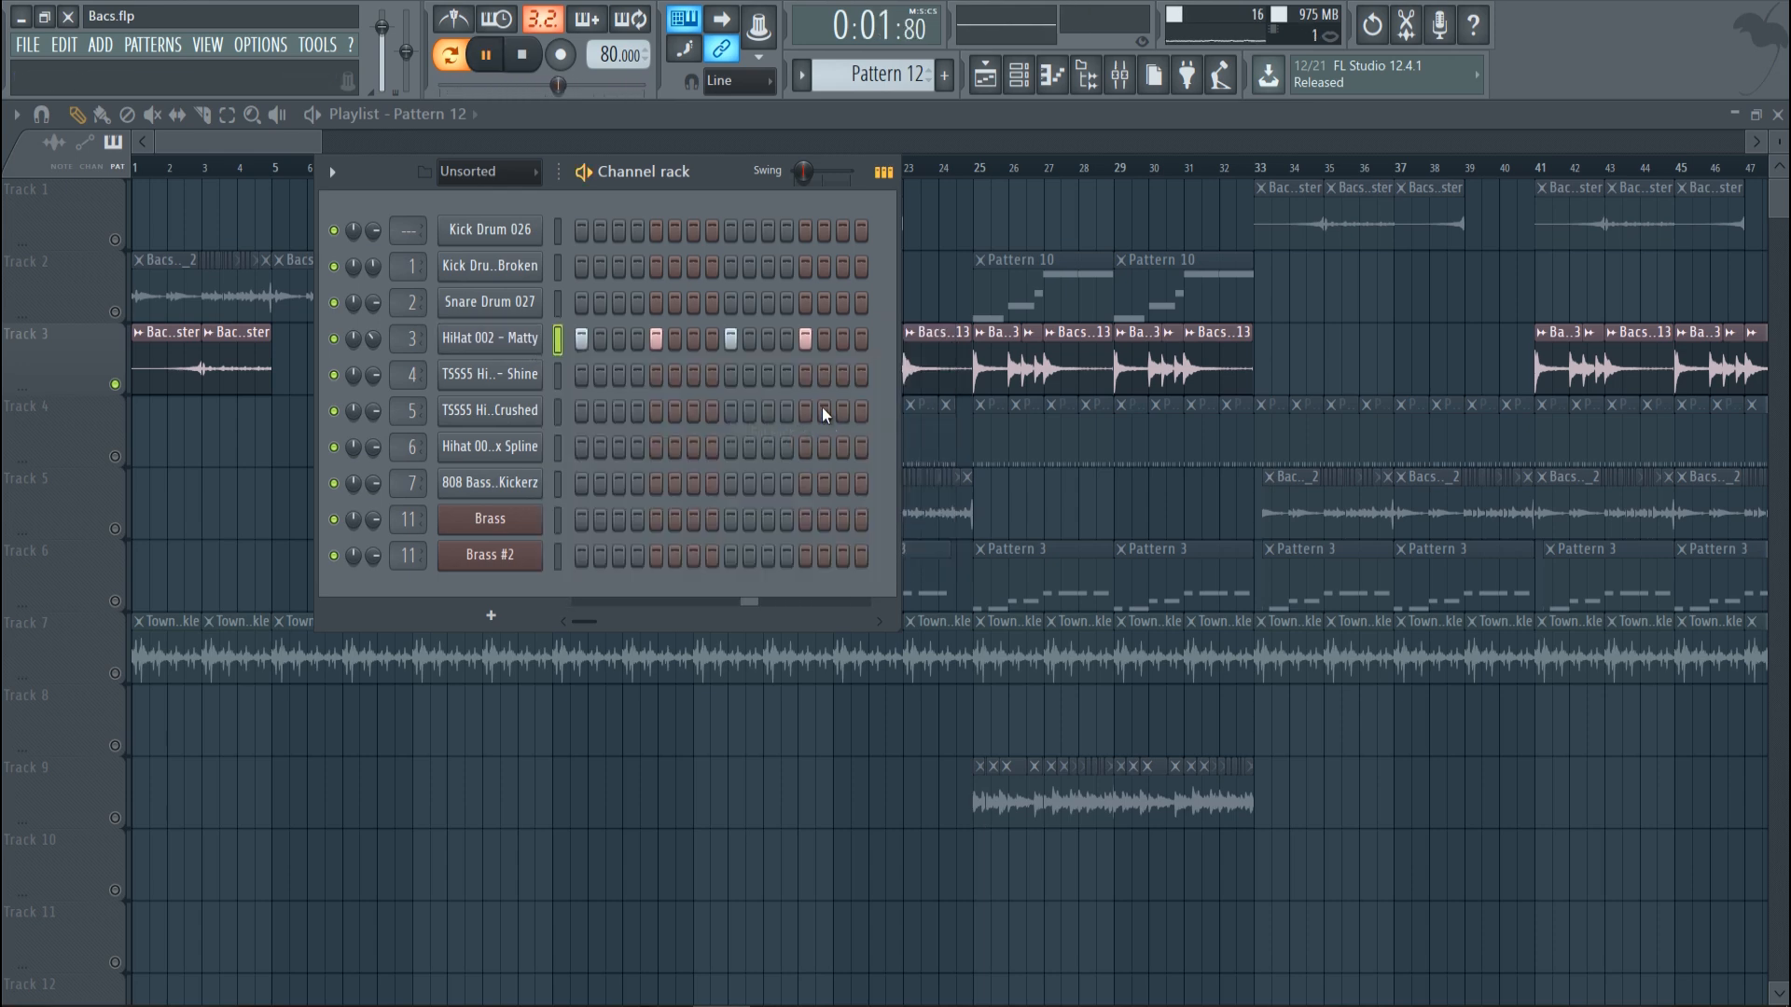
key(F6)
key(space)
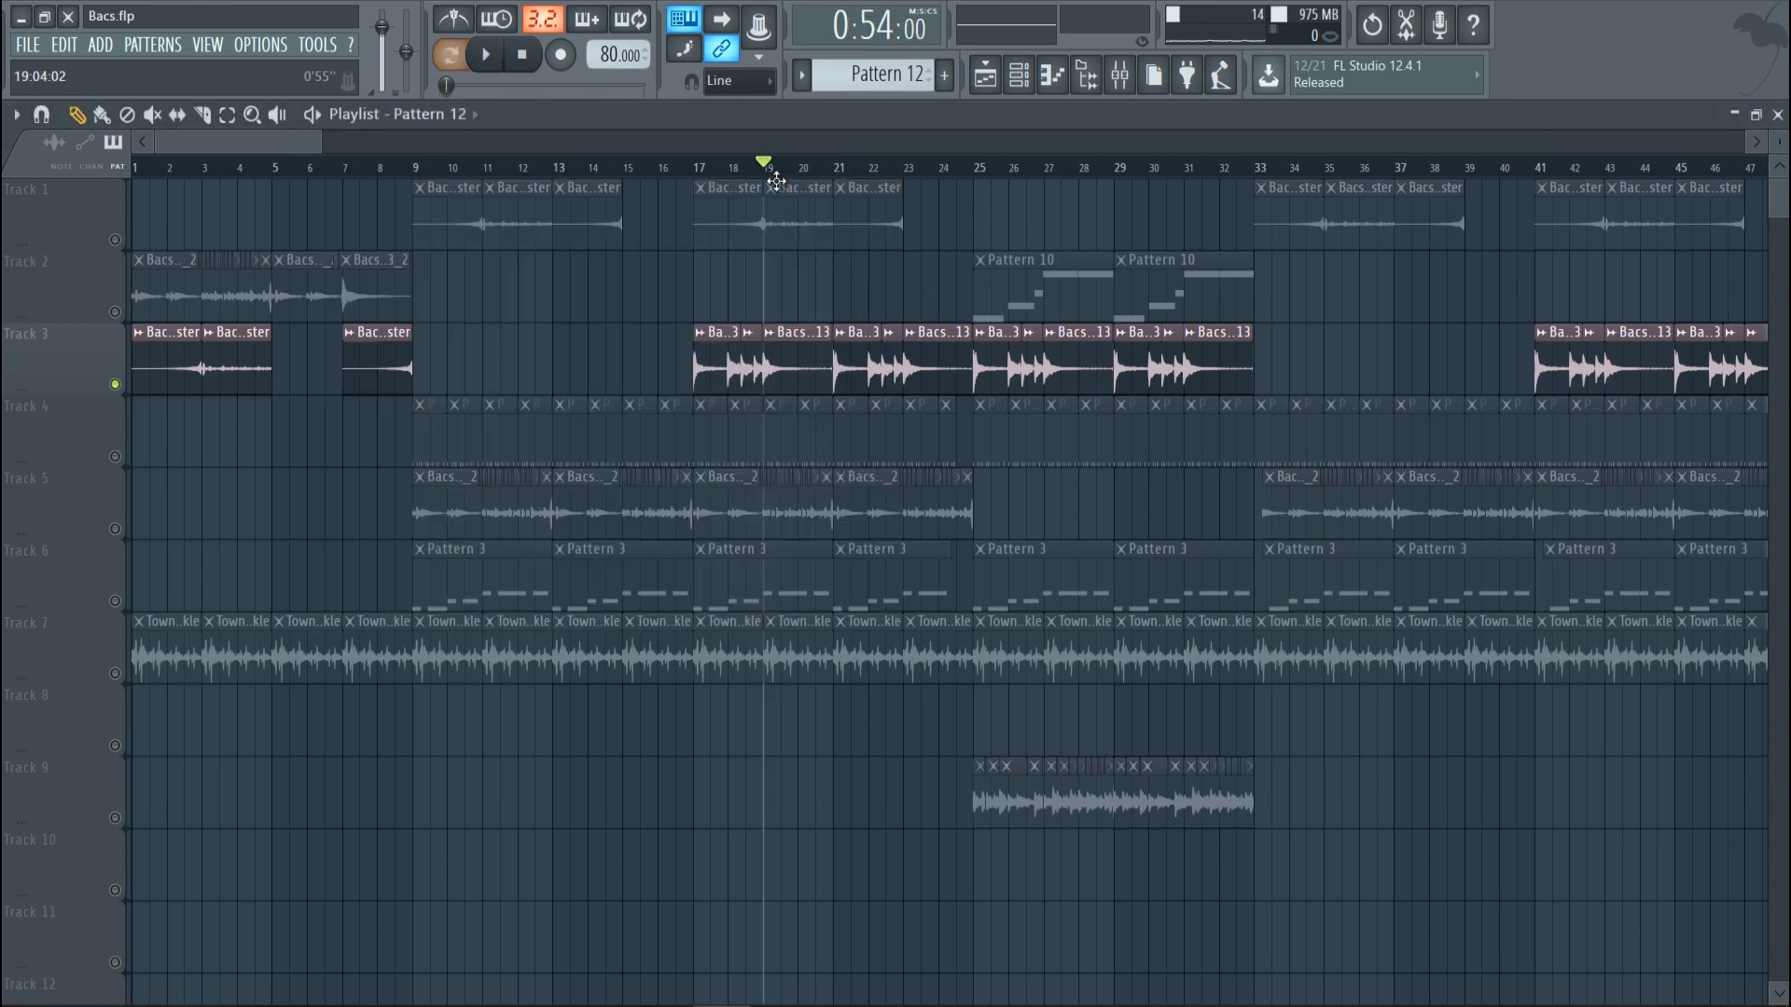
Step: Play Track 3 alone from bar 19, and play it from bar 17 with Track 5 unmuted
key(space)
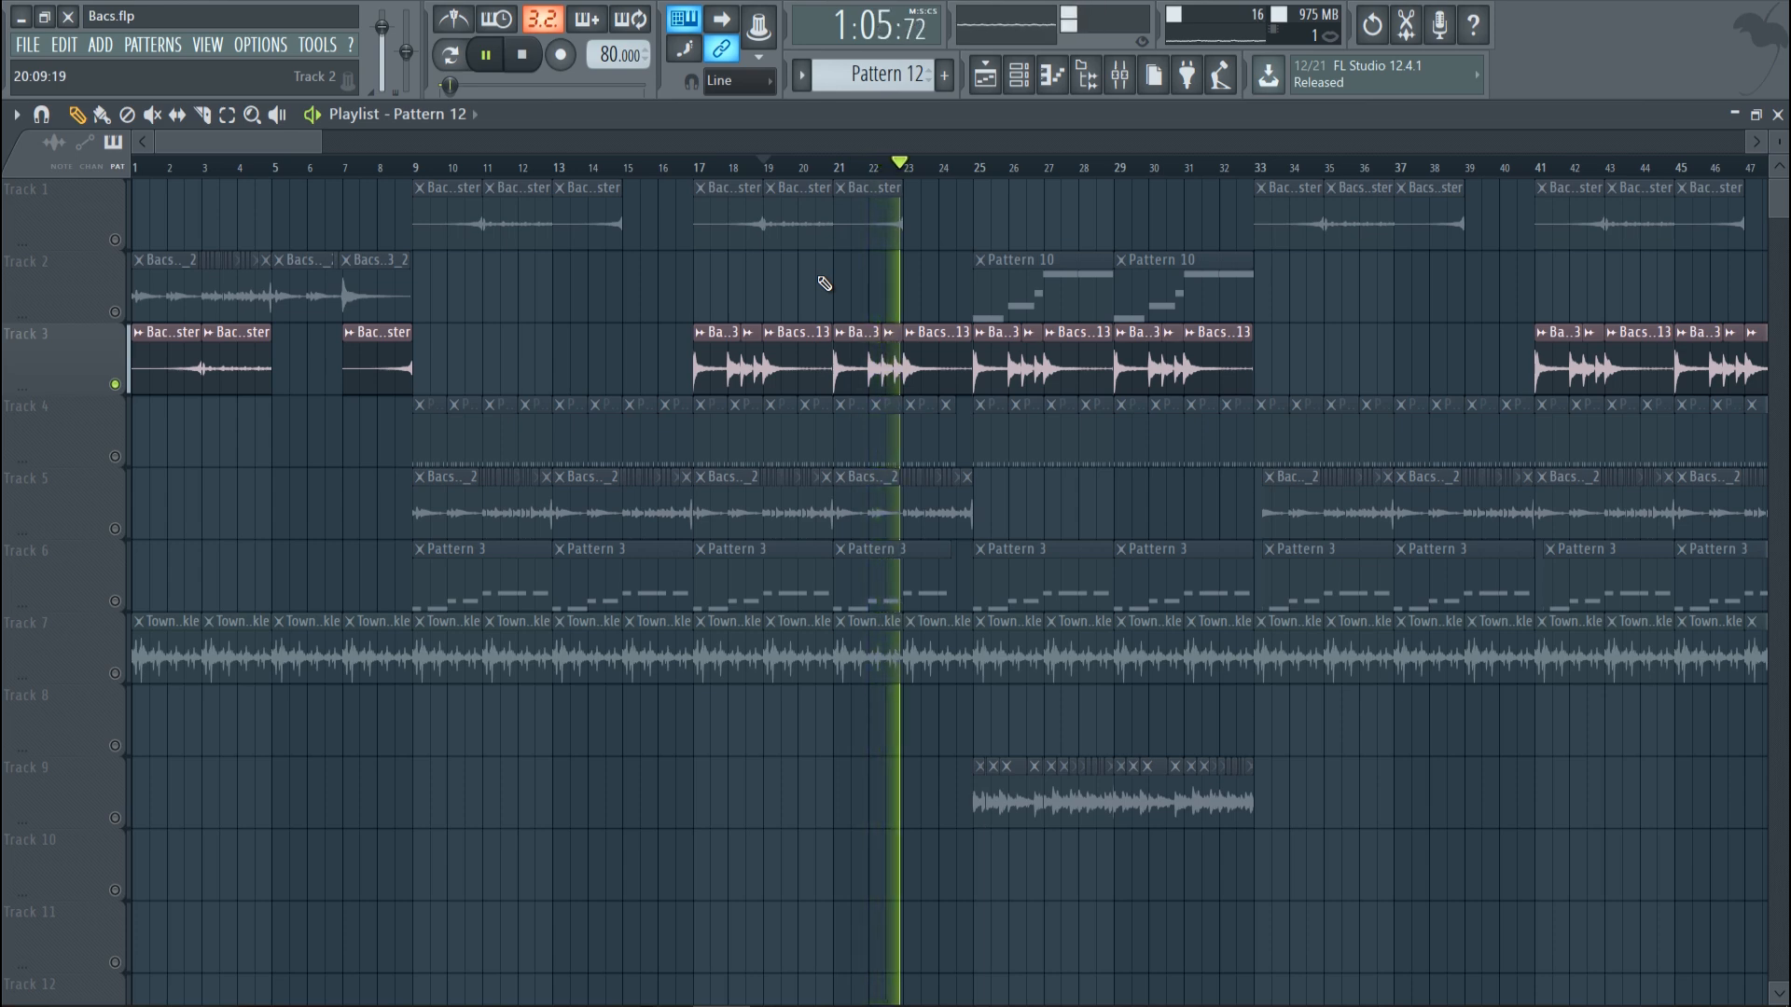
key(space)
click(118, 528)
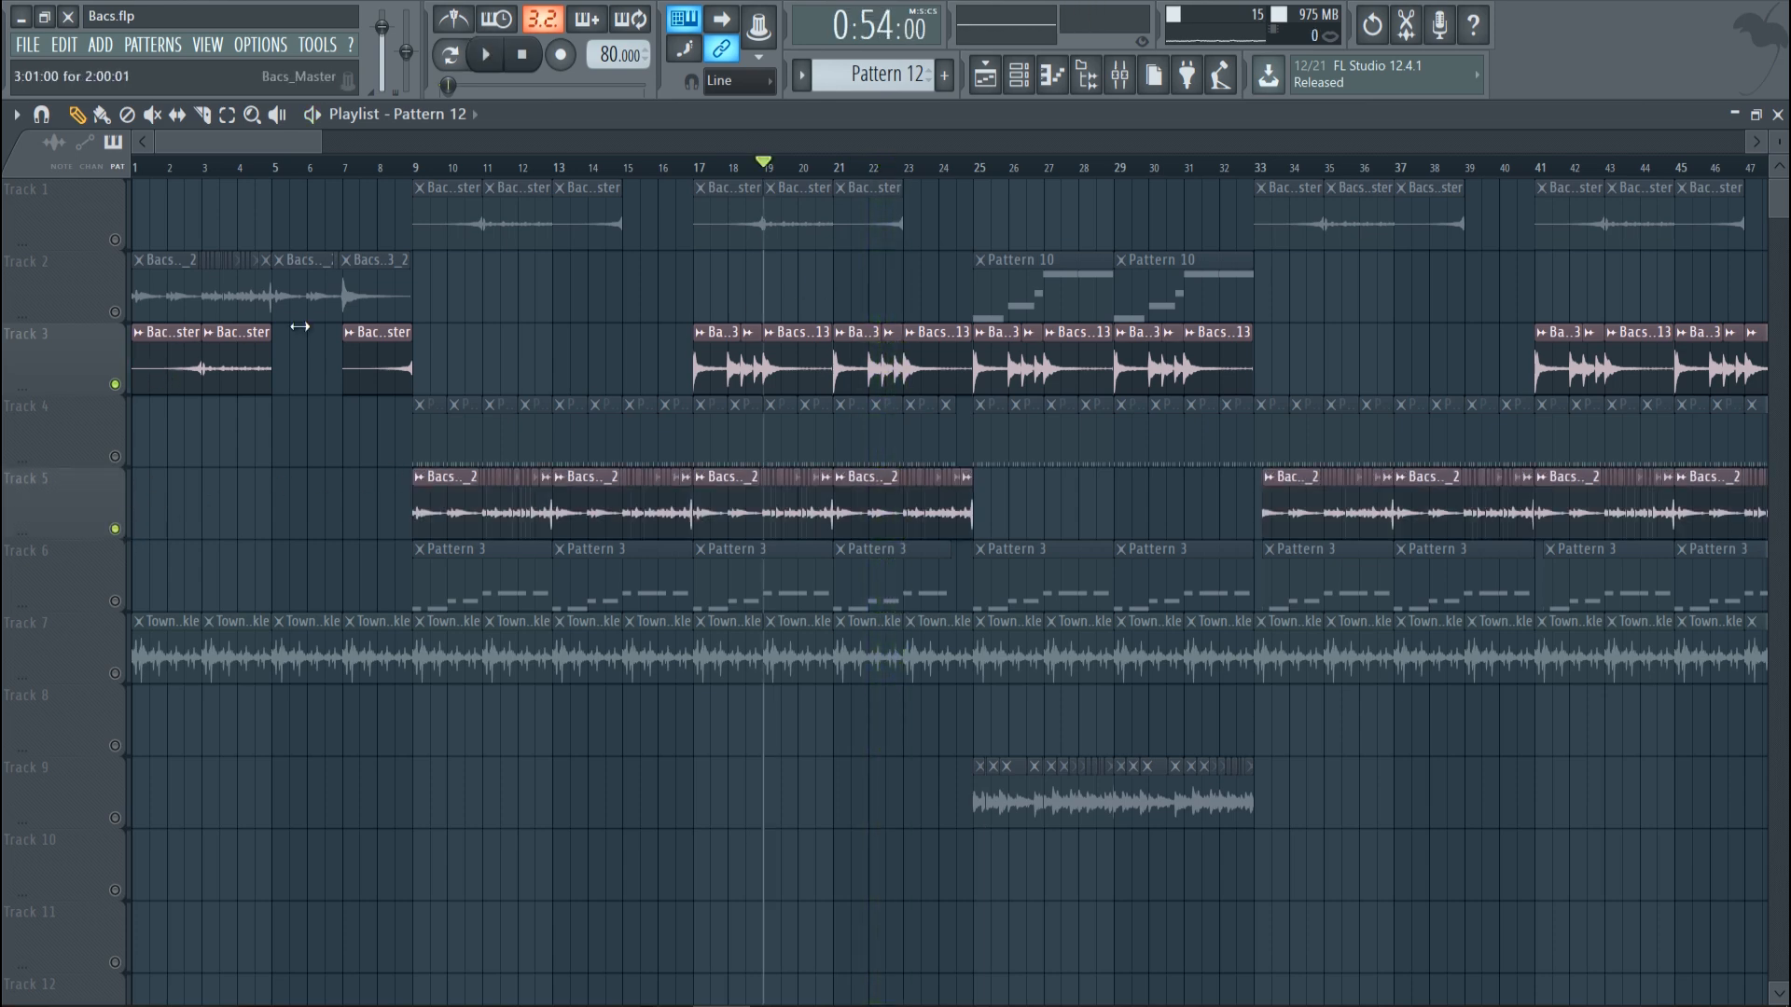
click(696, 170)
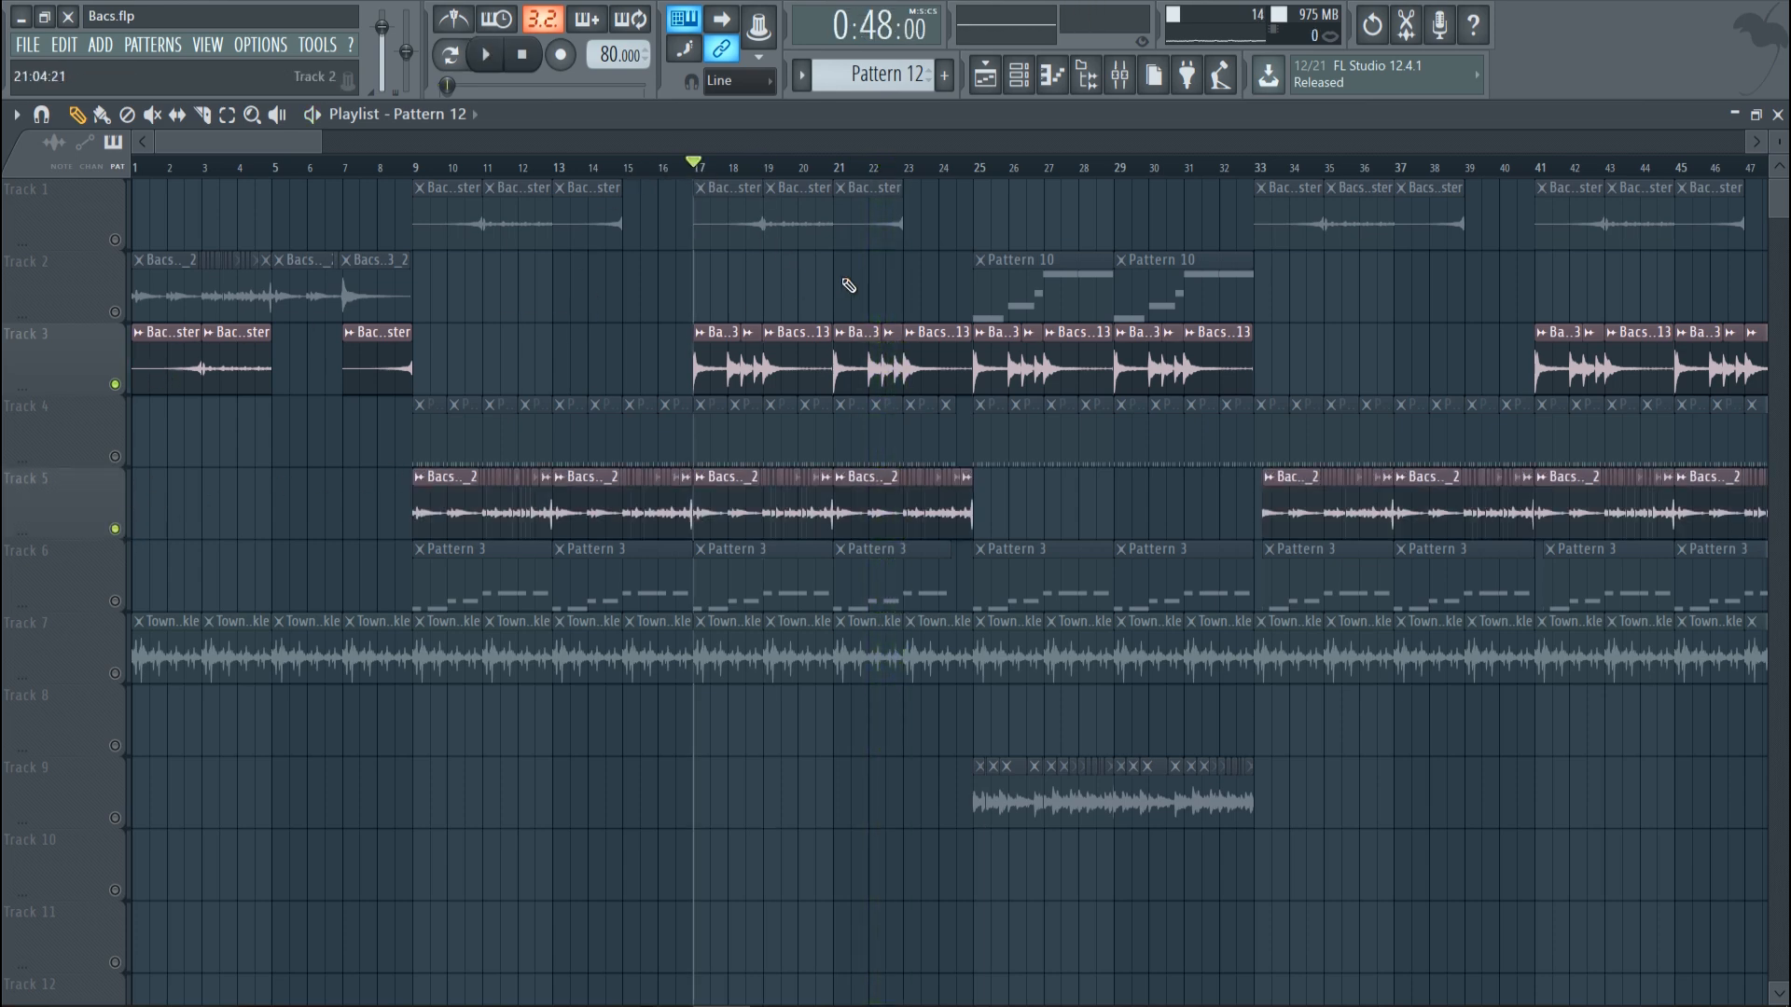
key(space)
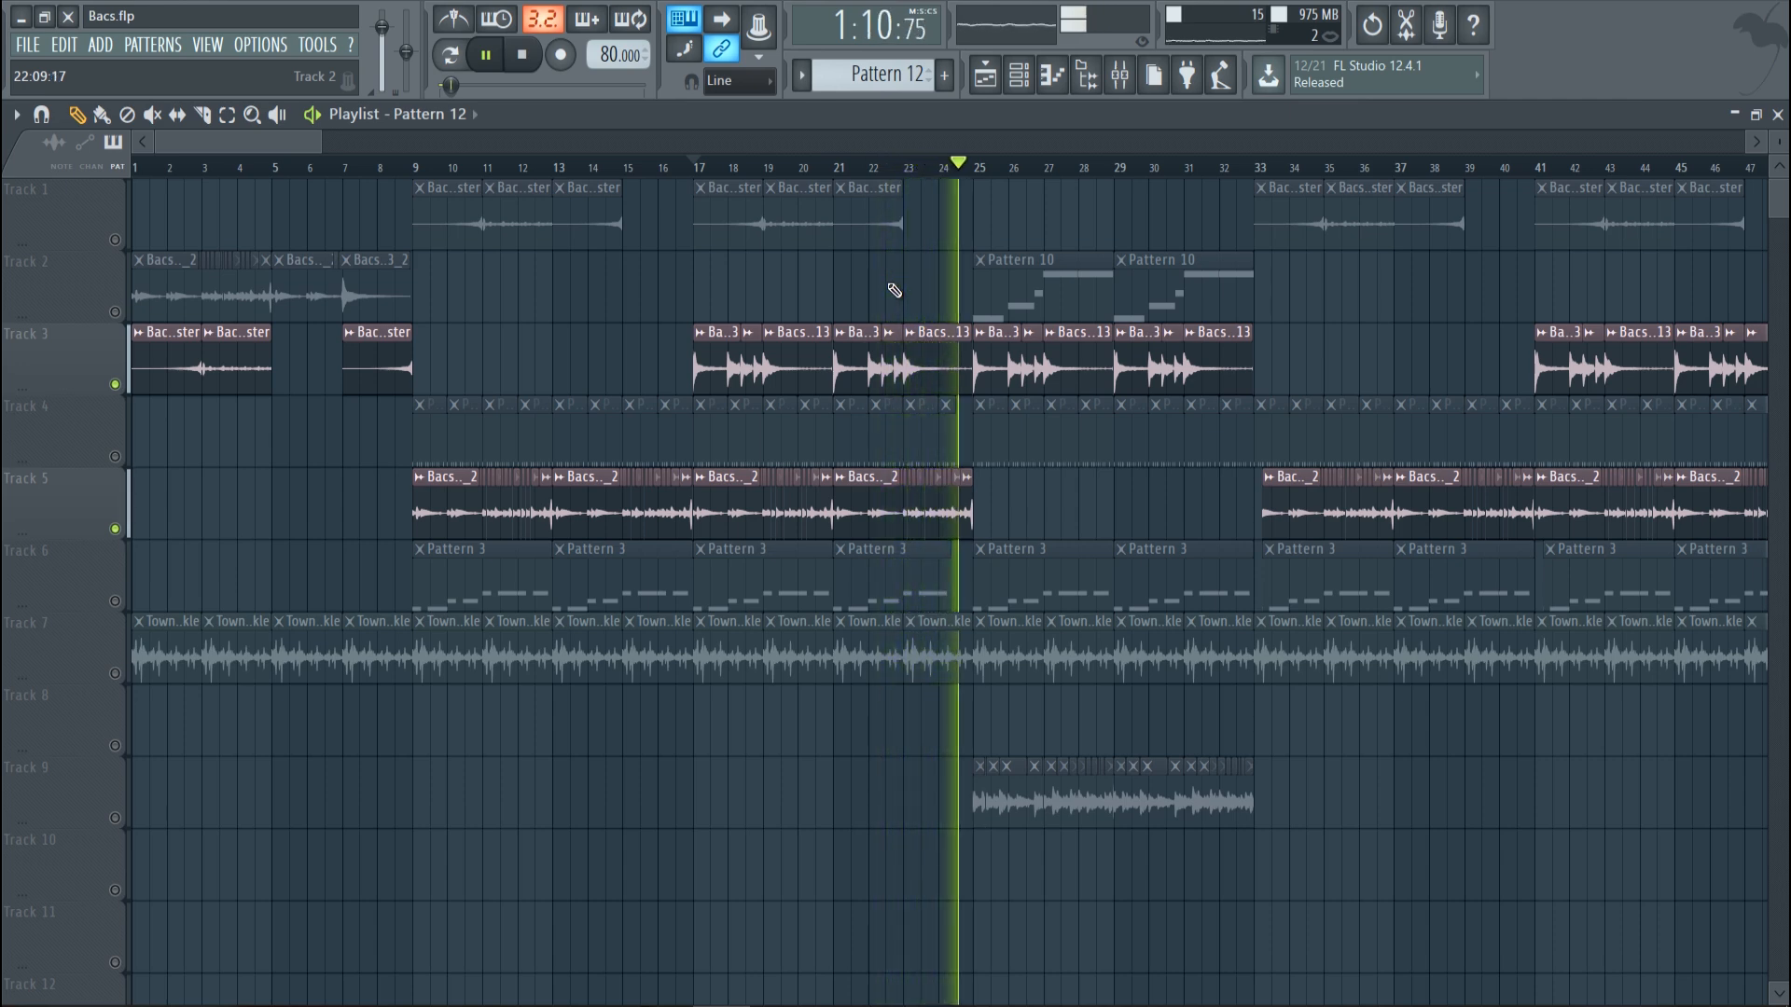
key(space)
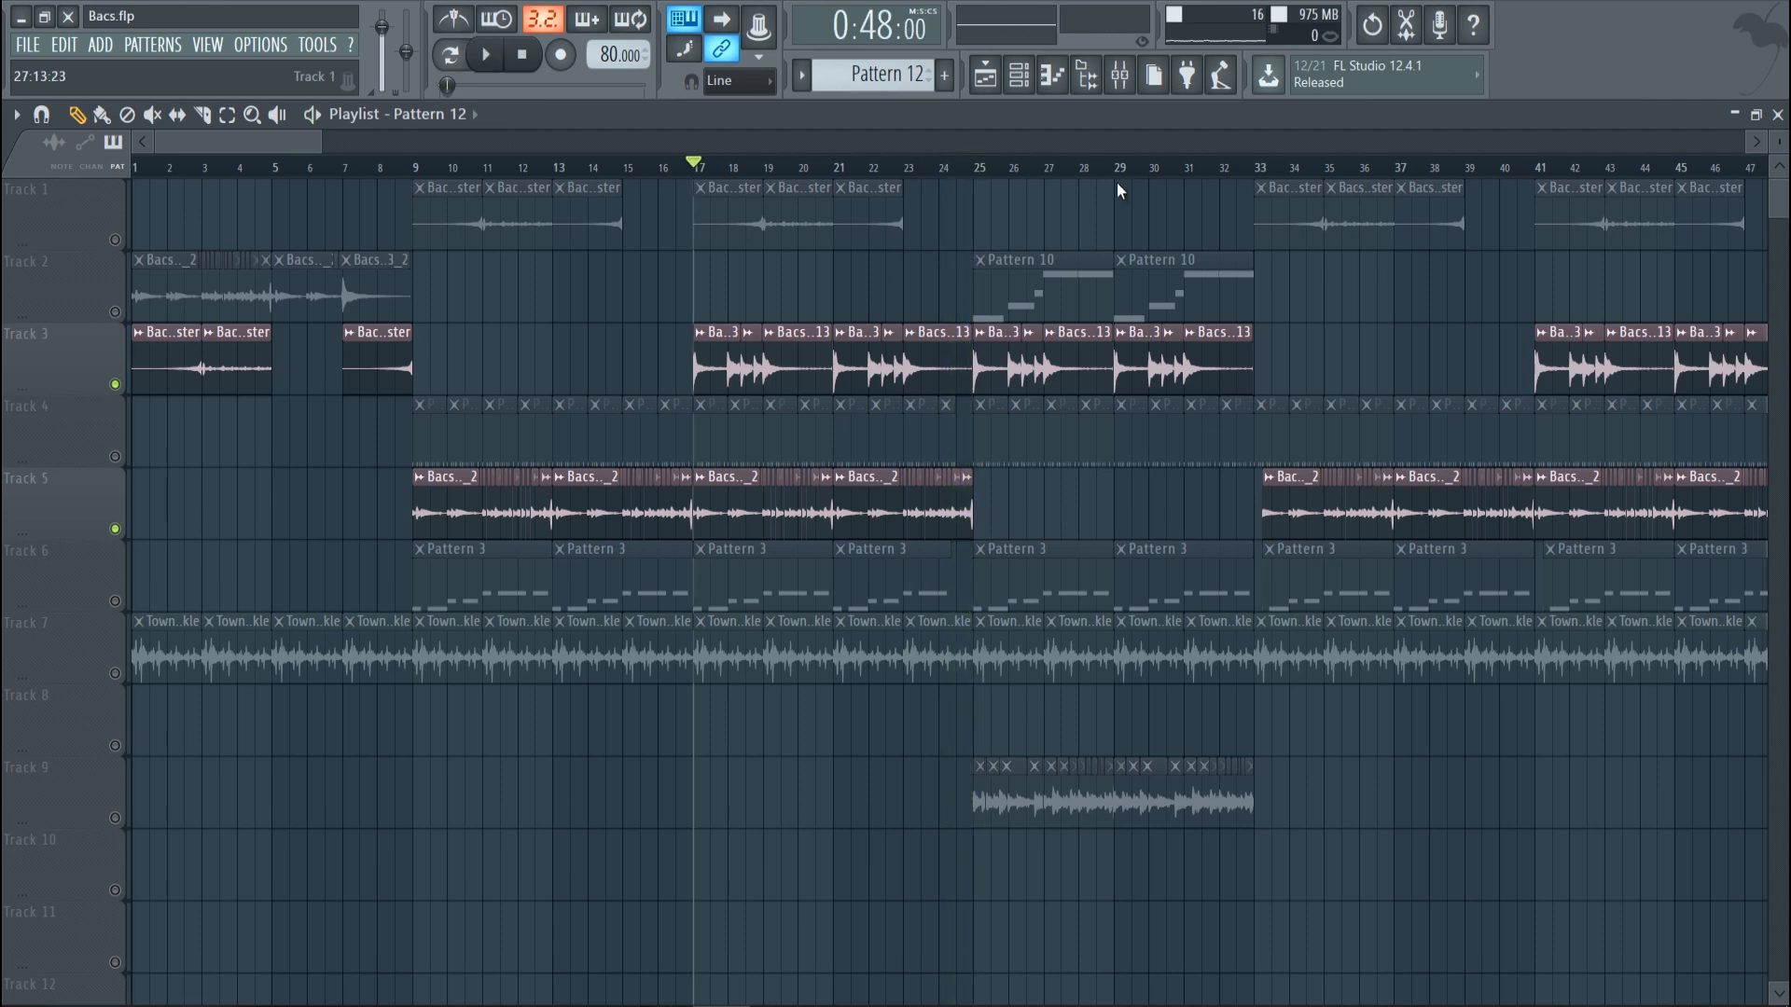
Step: Open and enable Fruity Reeverb 2, Fruity Multiband Compressor, Fruity parametric EQ 2 and Fruity Limiter on the REC mixer track
click(1121, 75)
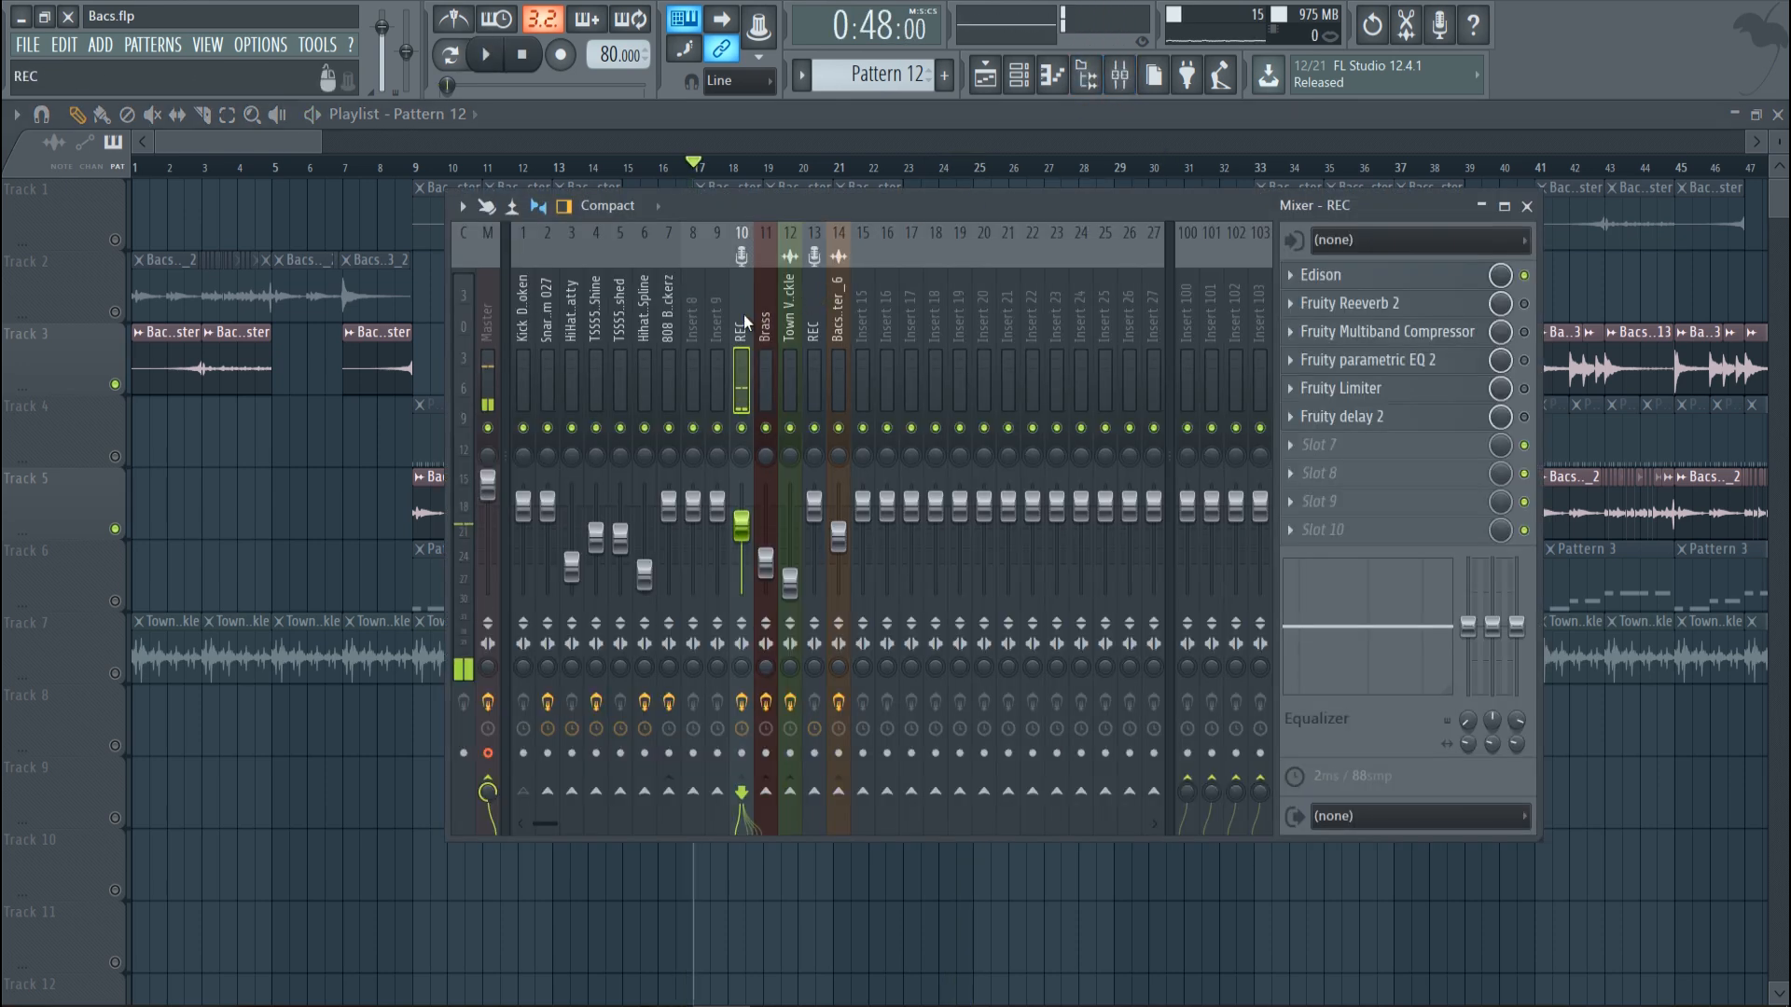
click(1442, 305)
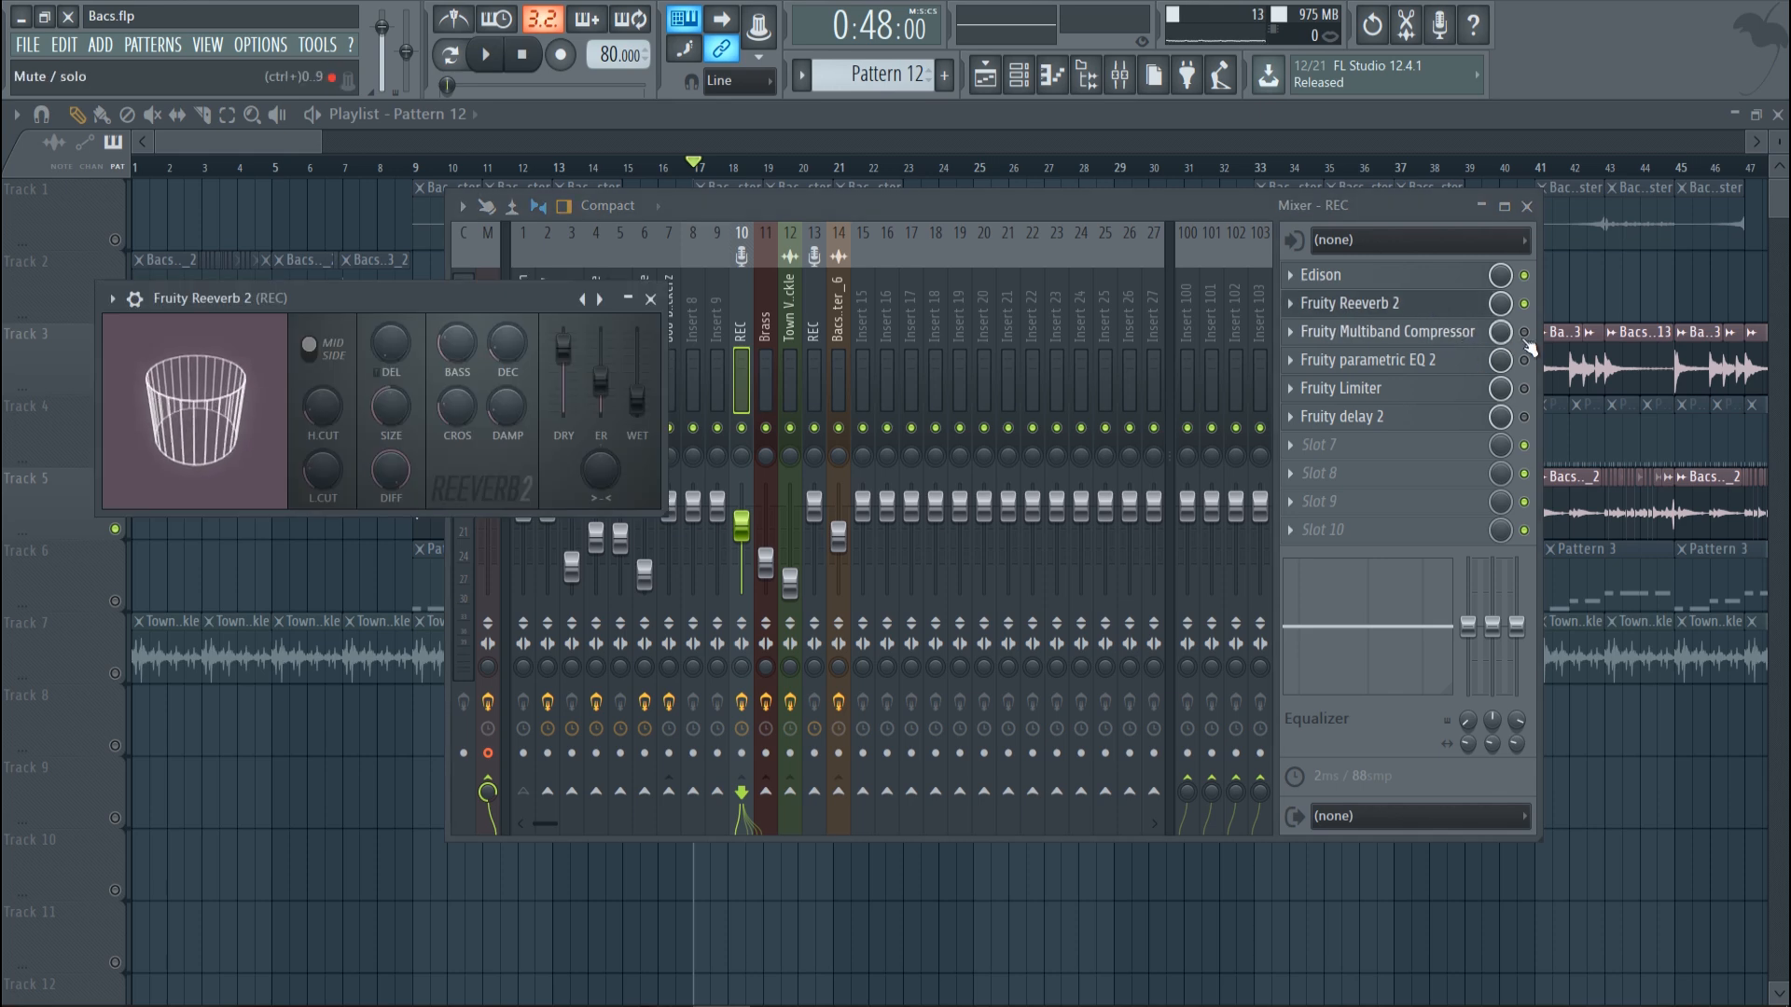
click(1474, 334)
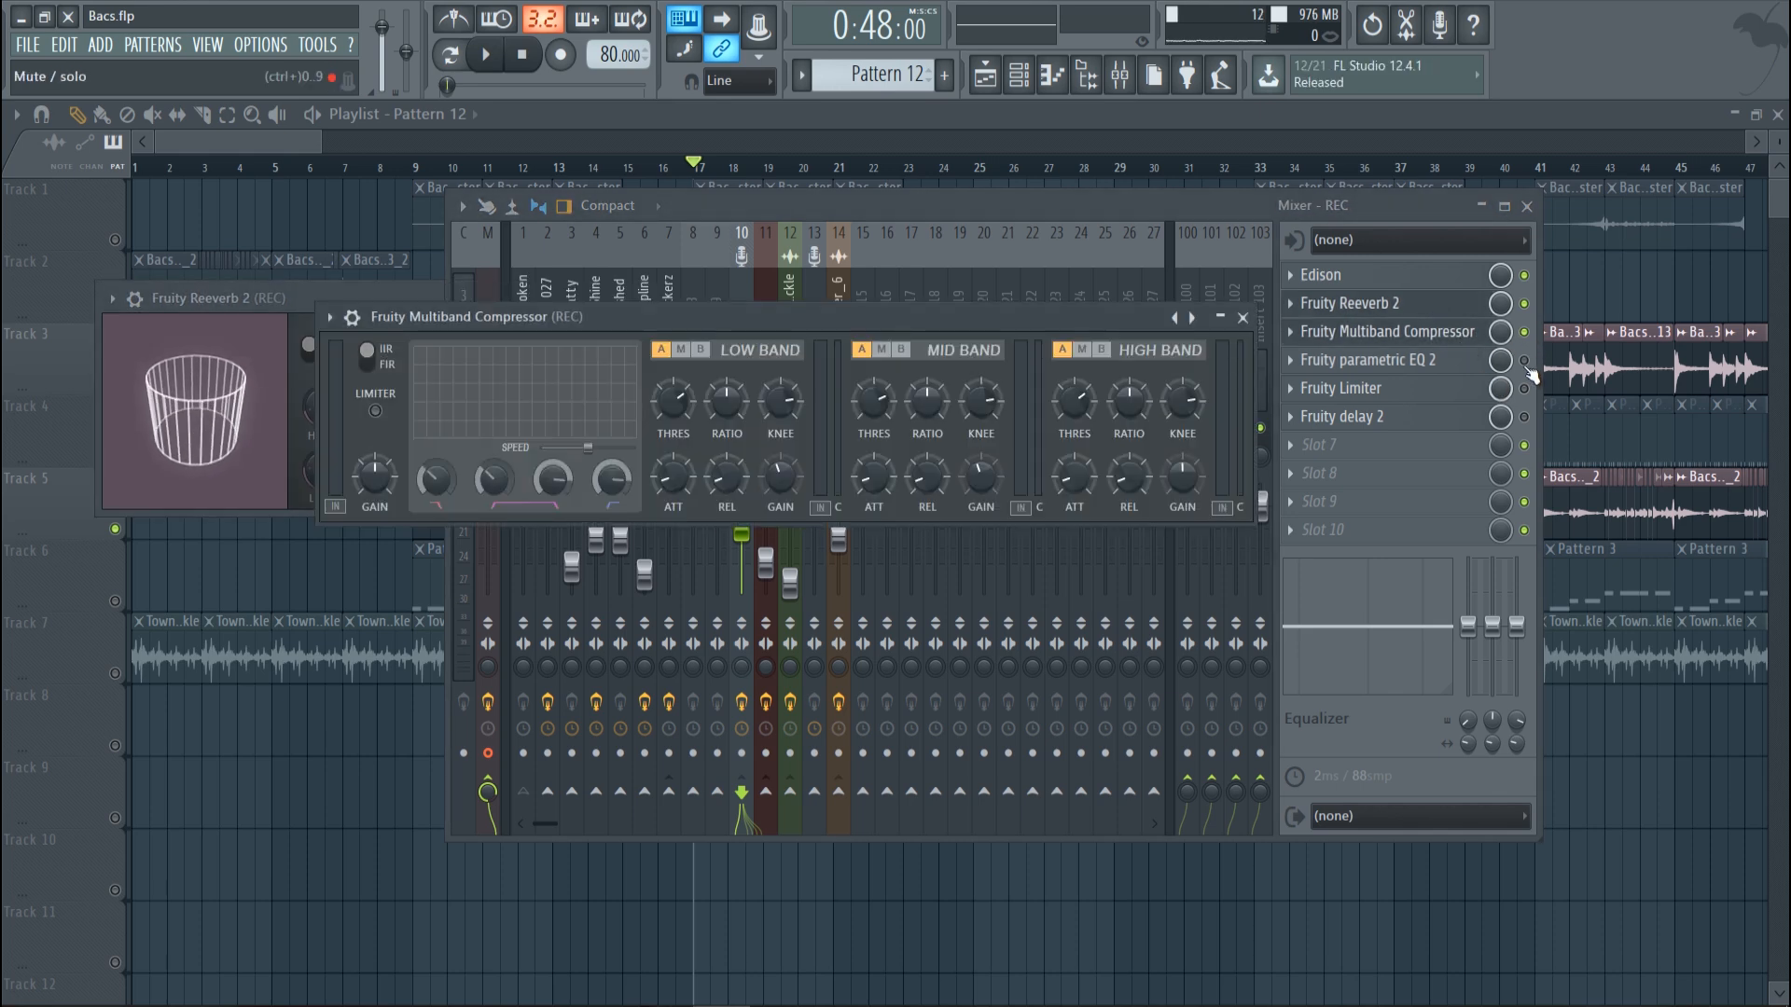
click(1459, 361)
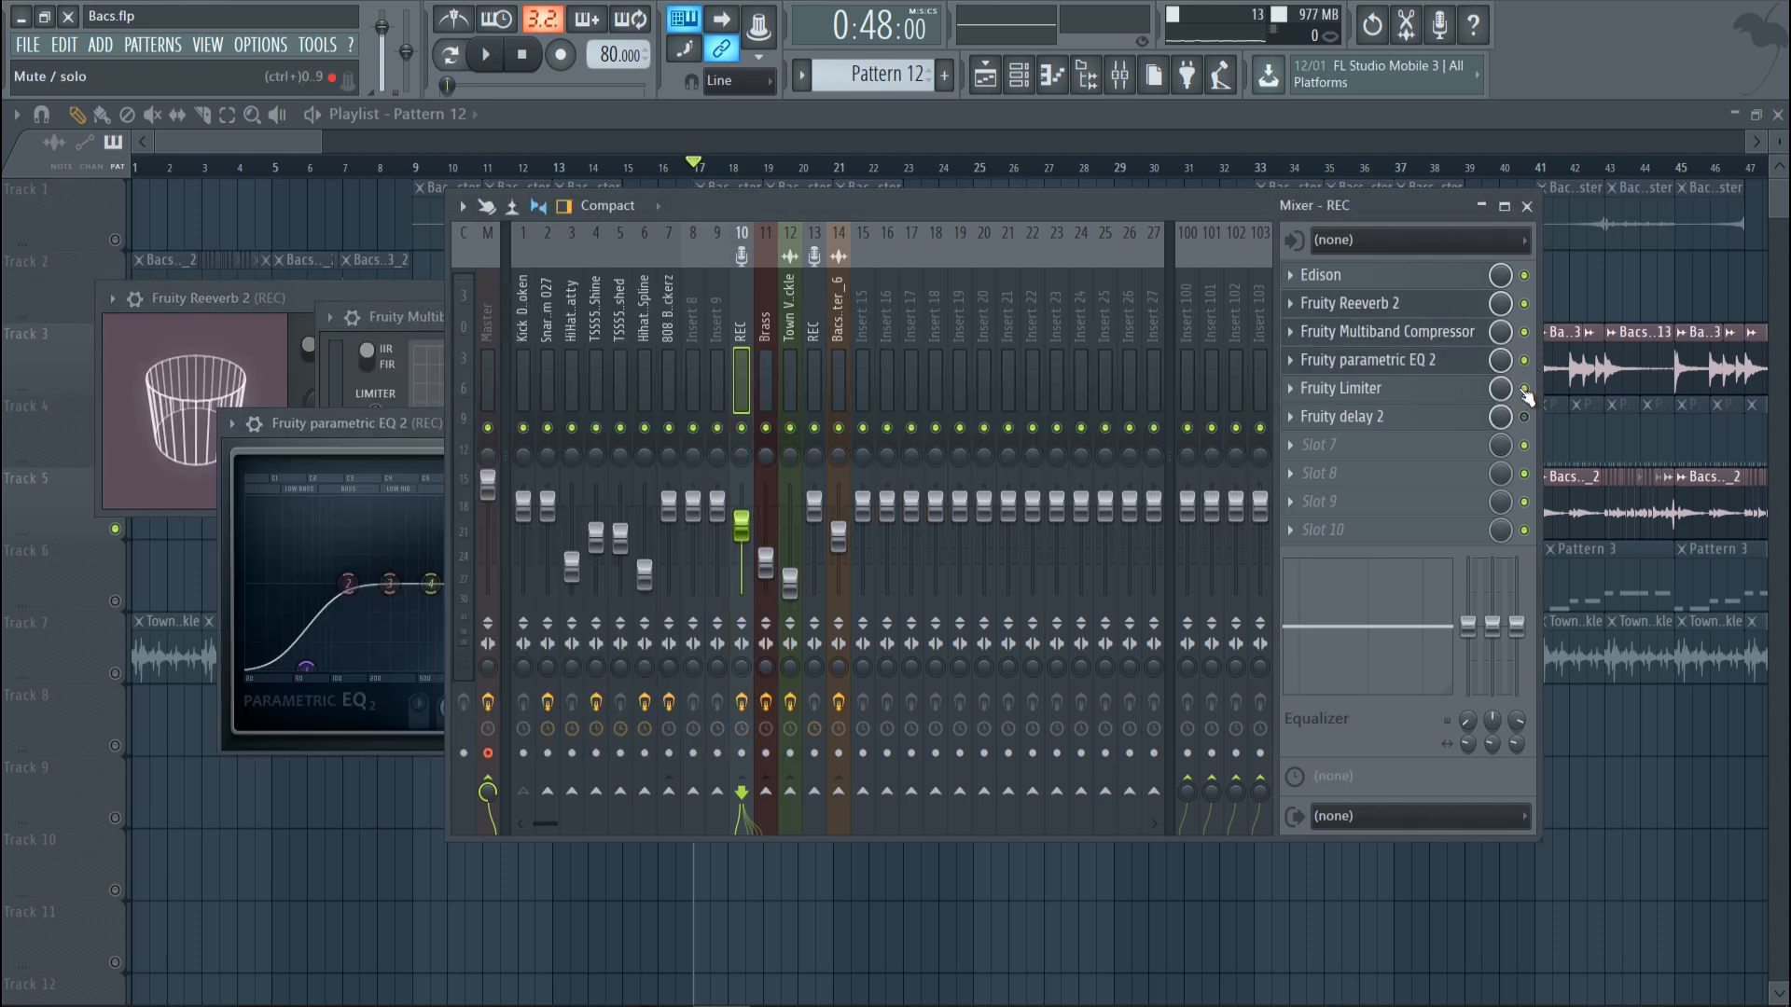
click(1471, 399)
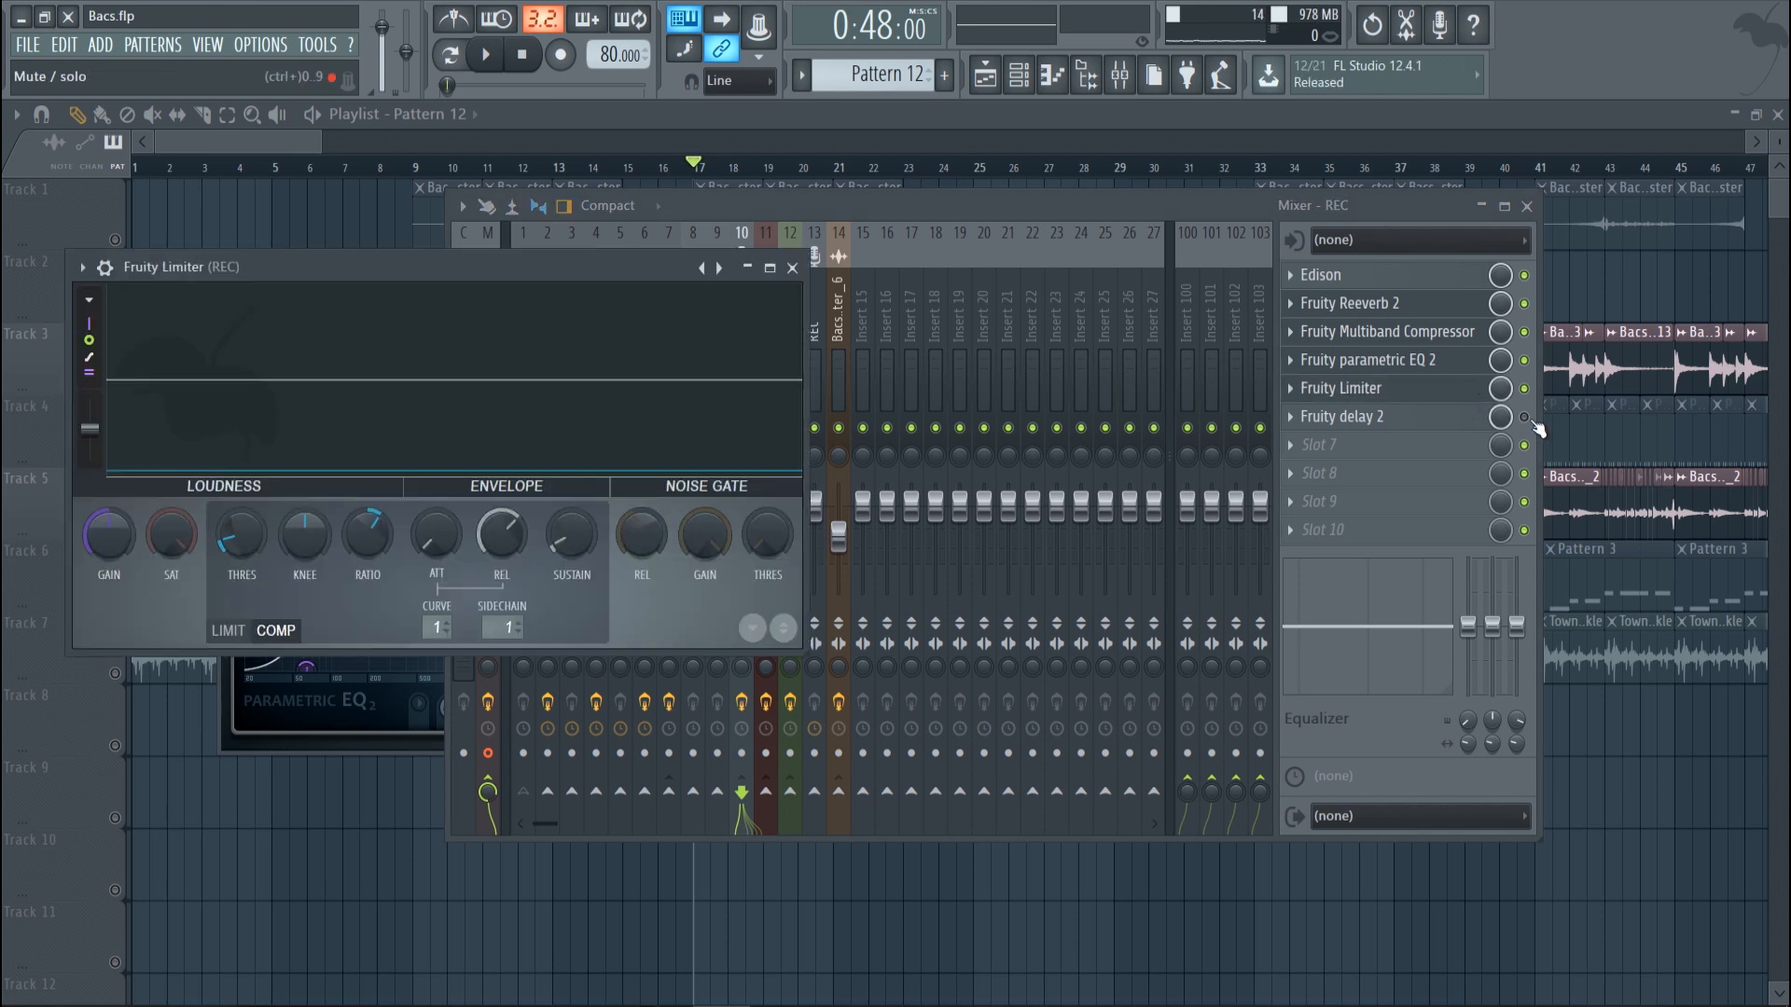
click(1588, 311)
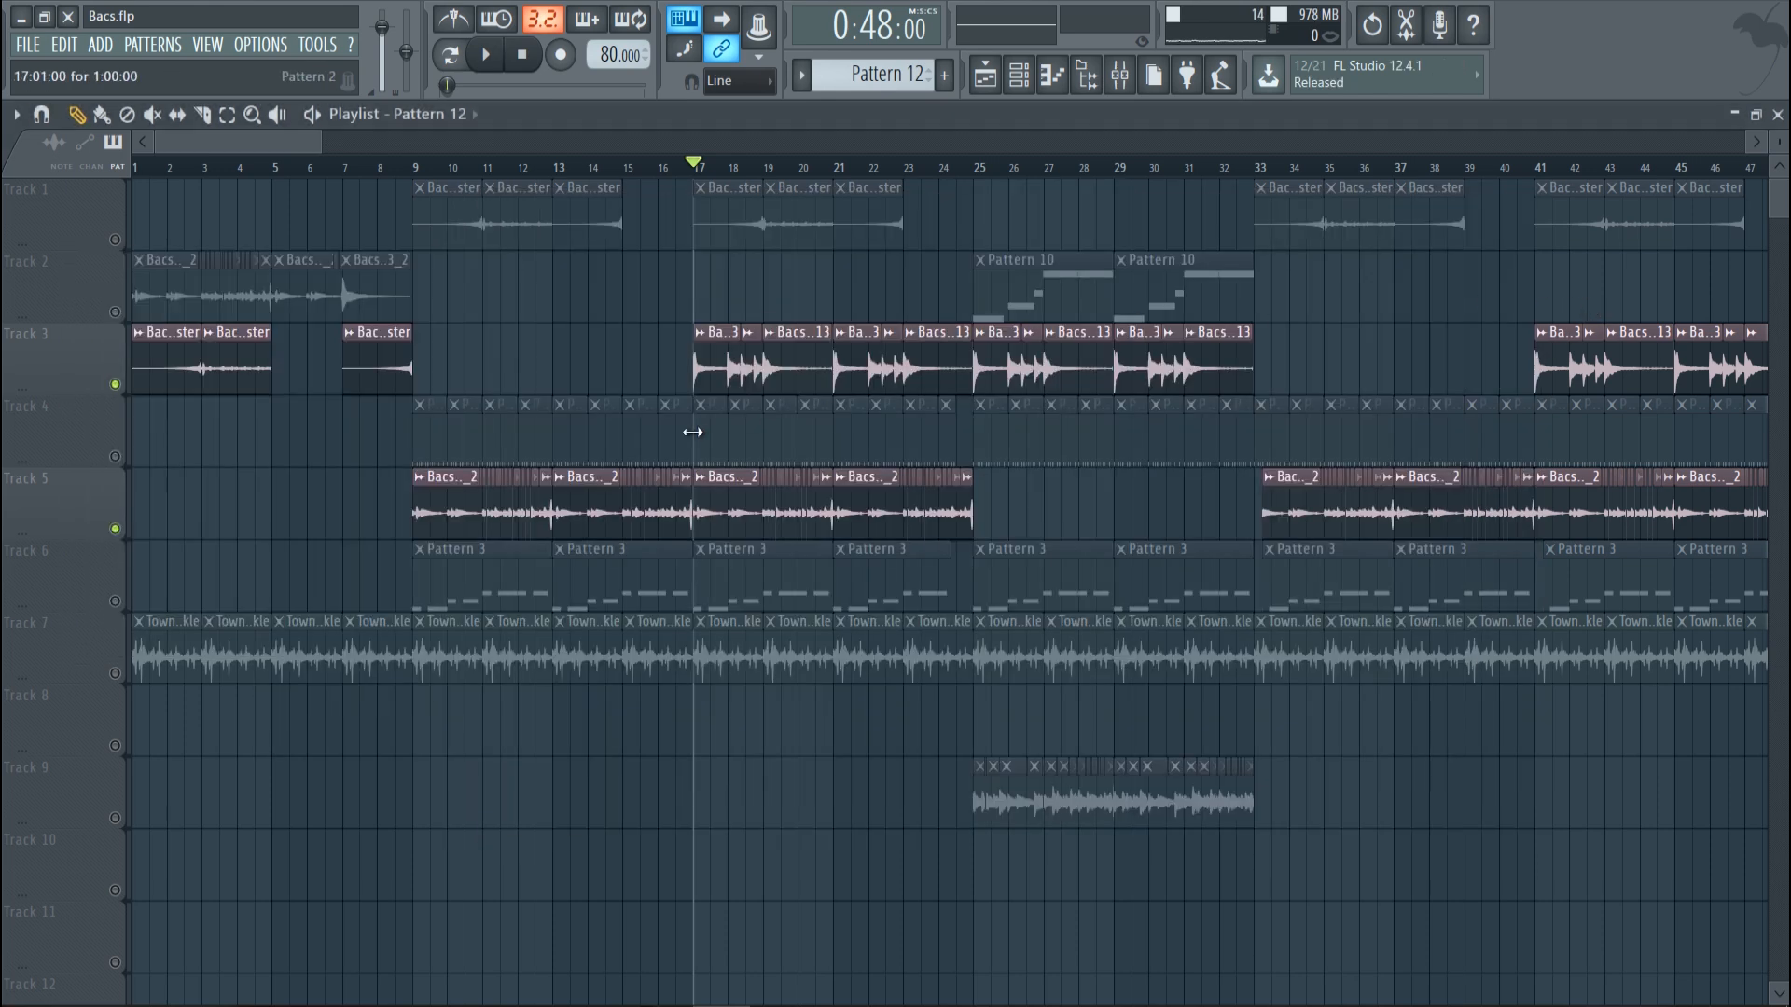
Step: Solo Track 1, unmute all playlist tracks again and make Pattern 2 the active pattern
click(115, 240)
right_click(115, 240)
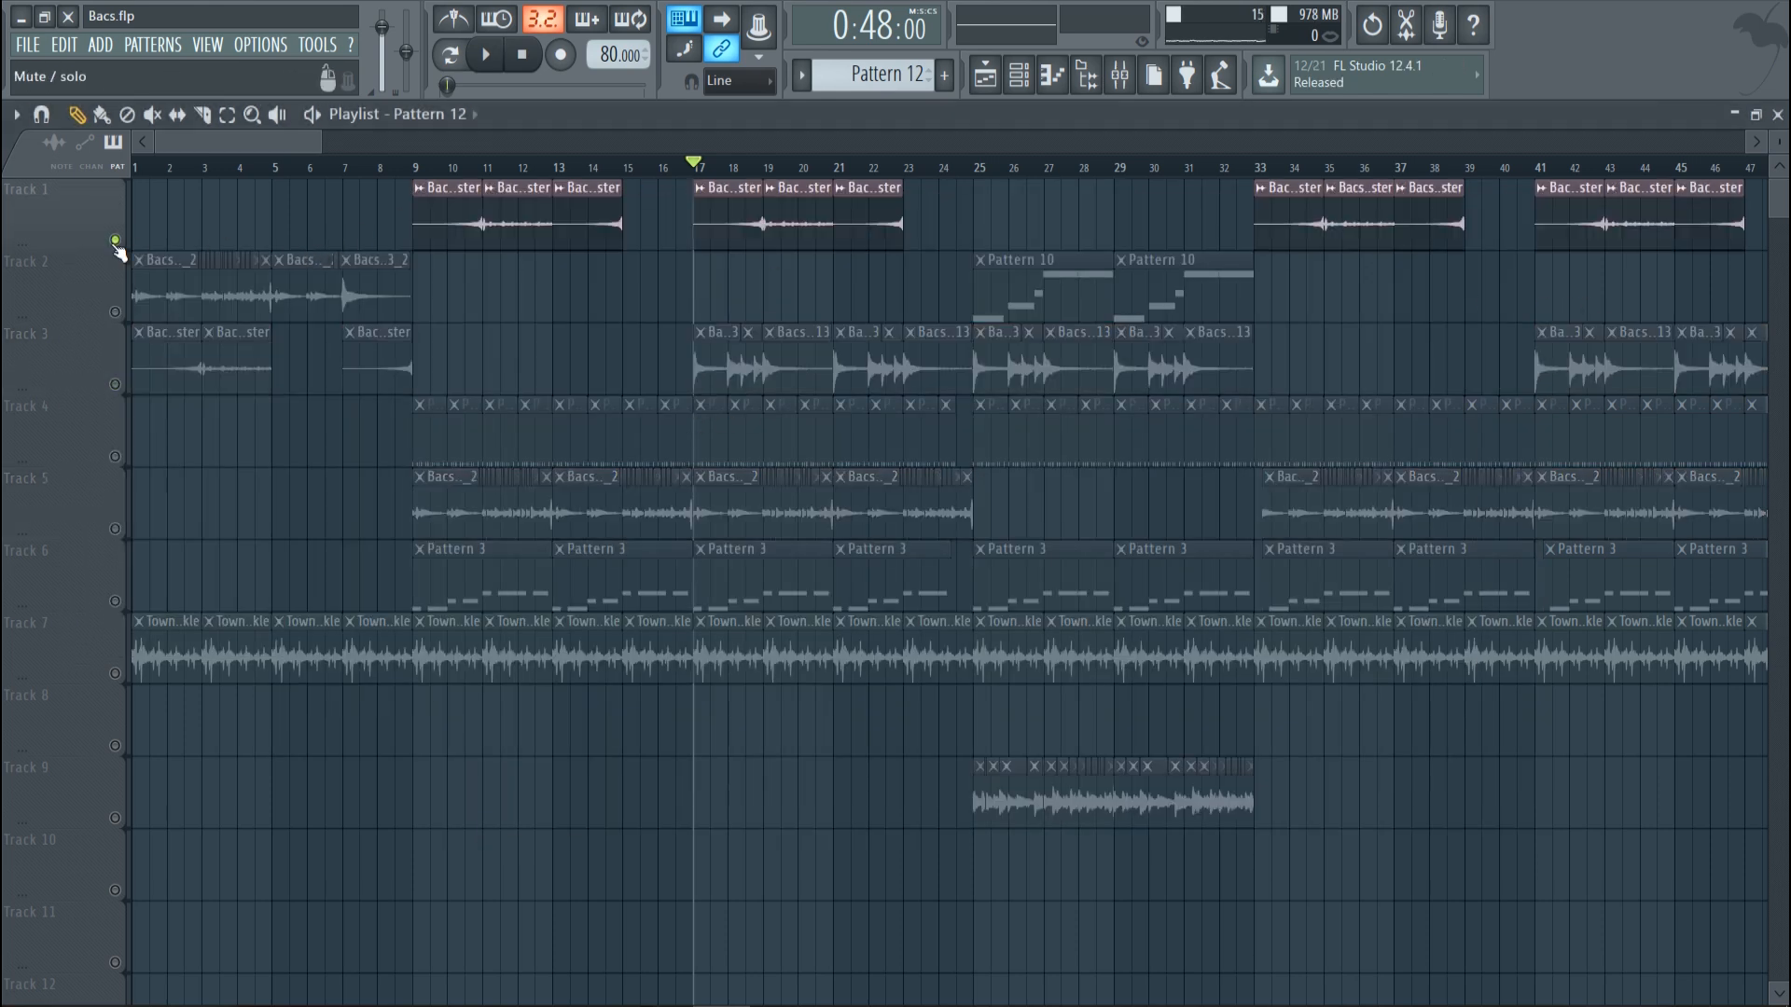
right_click(116, 239)
scroll(816, 326, down, 1)
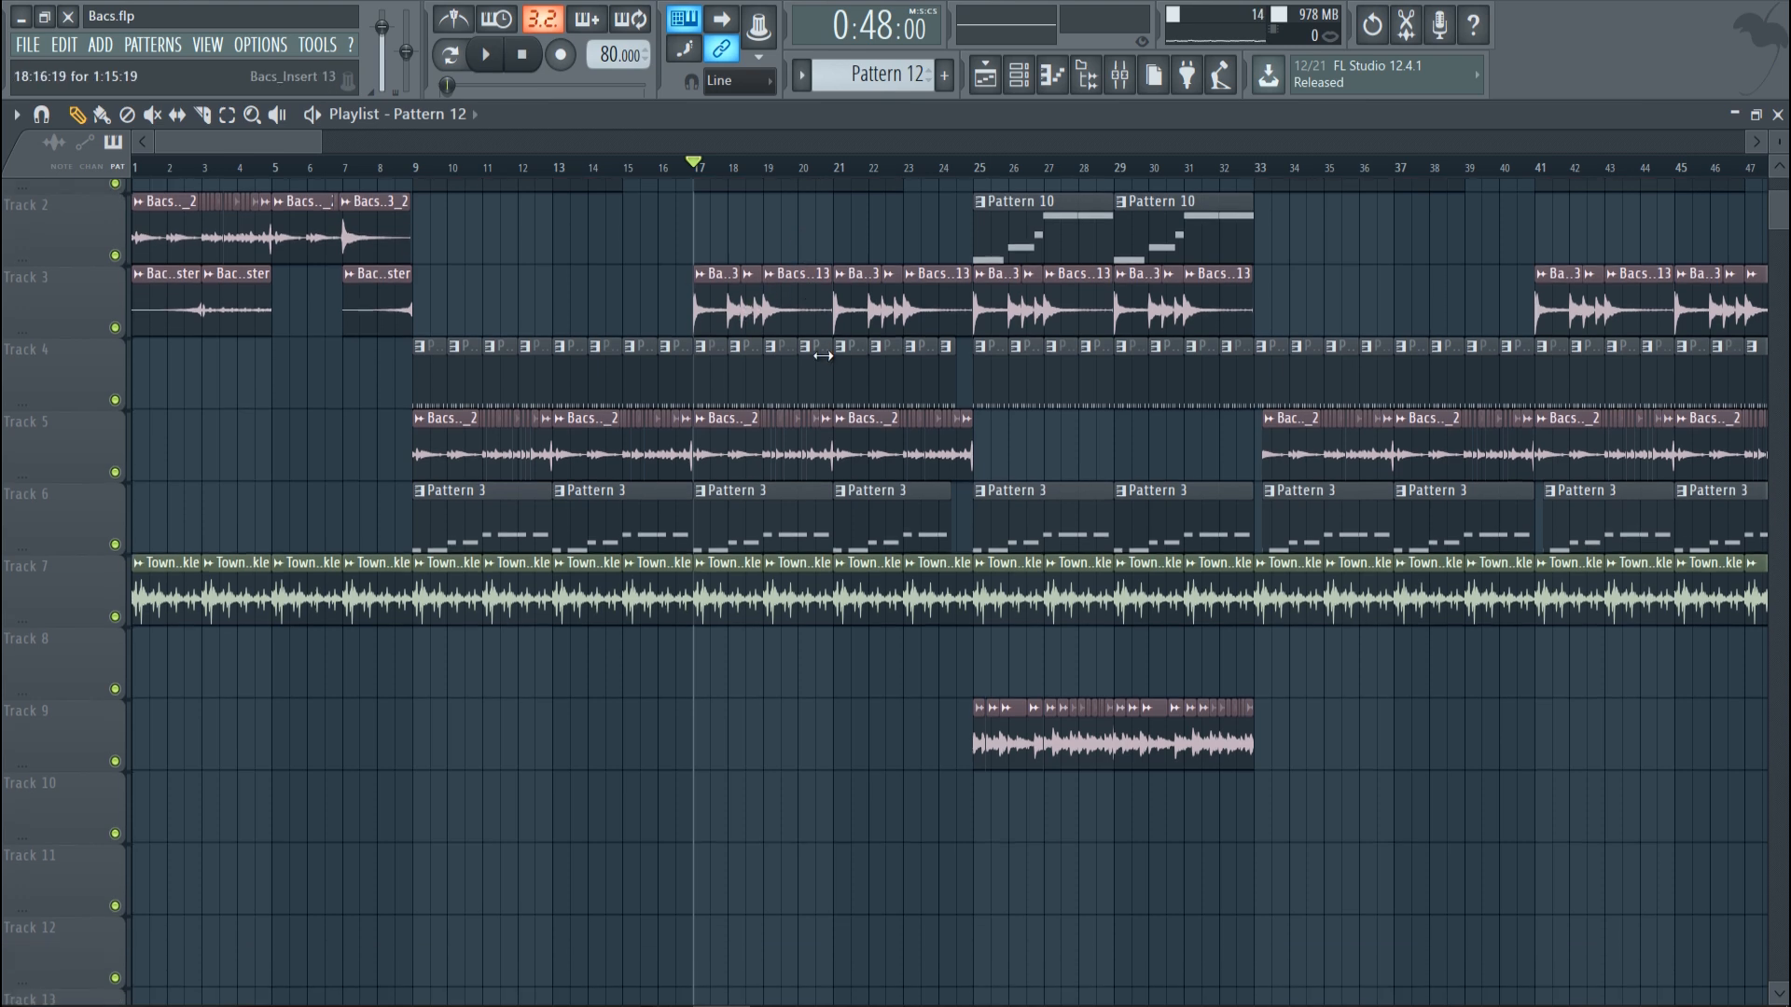
scroll(824, 351, up, 1)
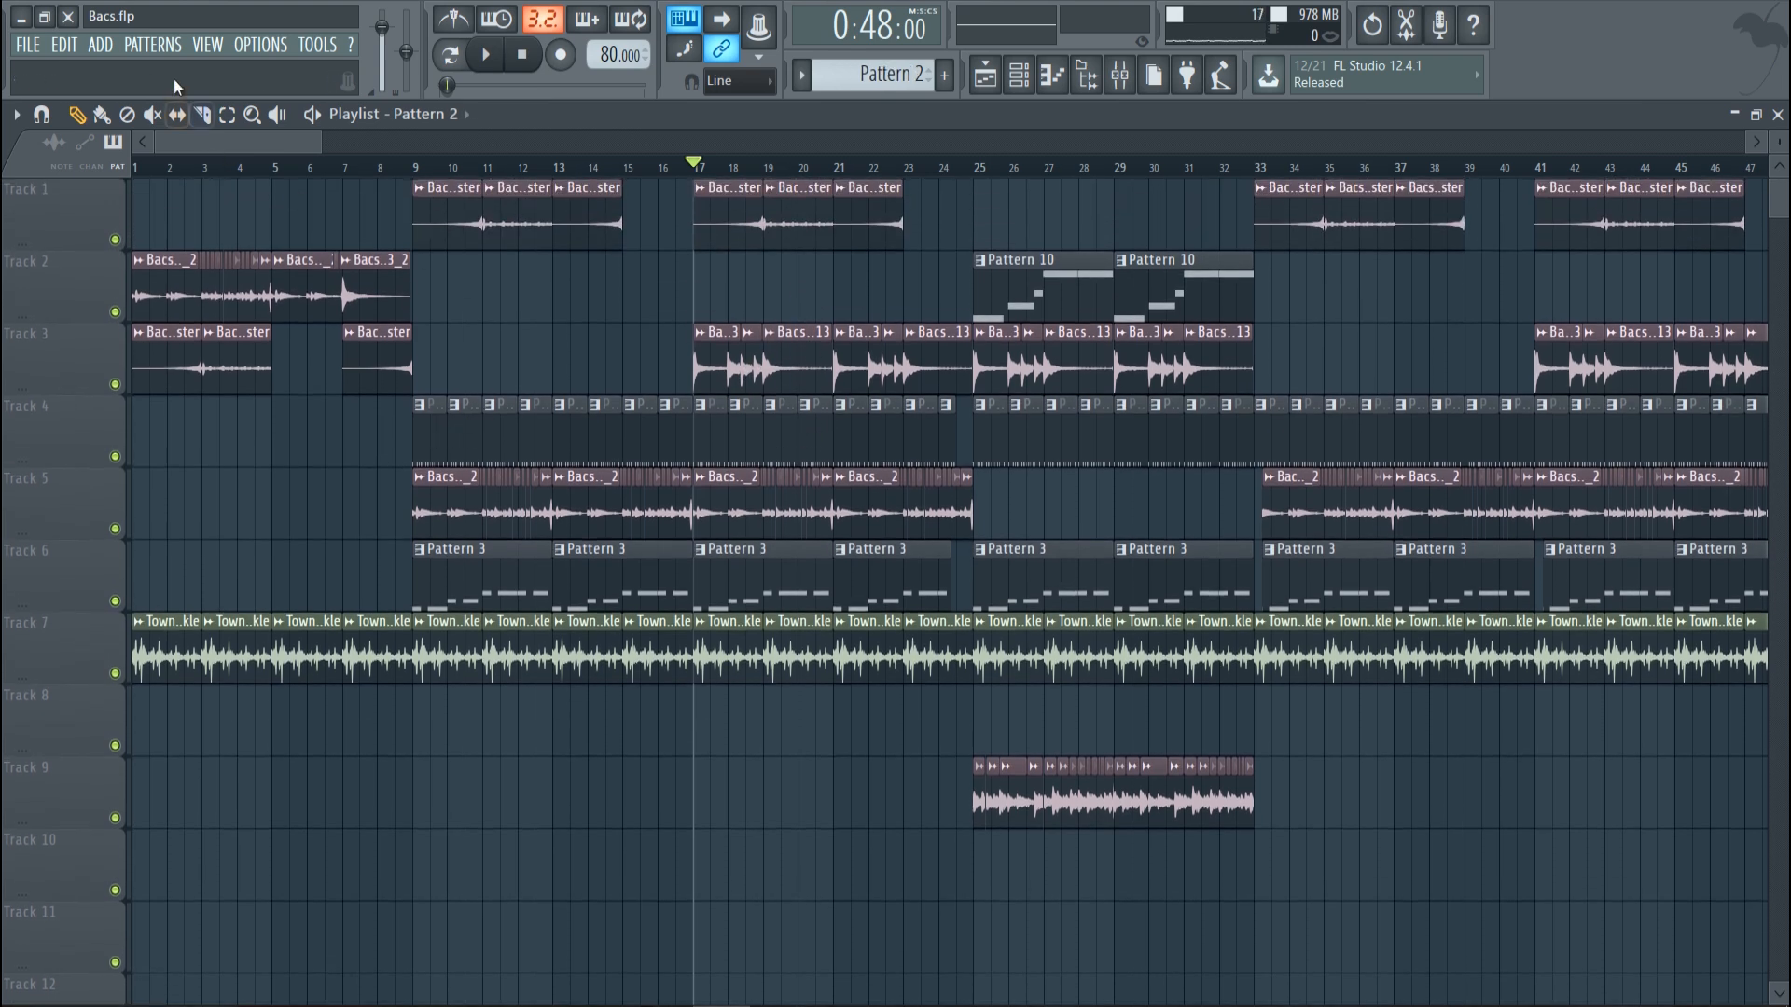
Step: Clear the workspace to the channel rack, play Pattern 2 and show the Master track in the mixer
click(207, 45)
click(266, 300)
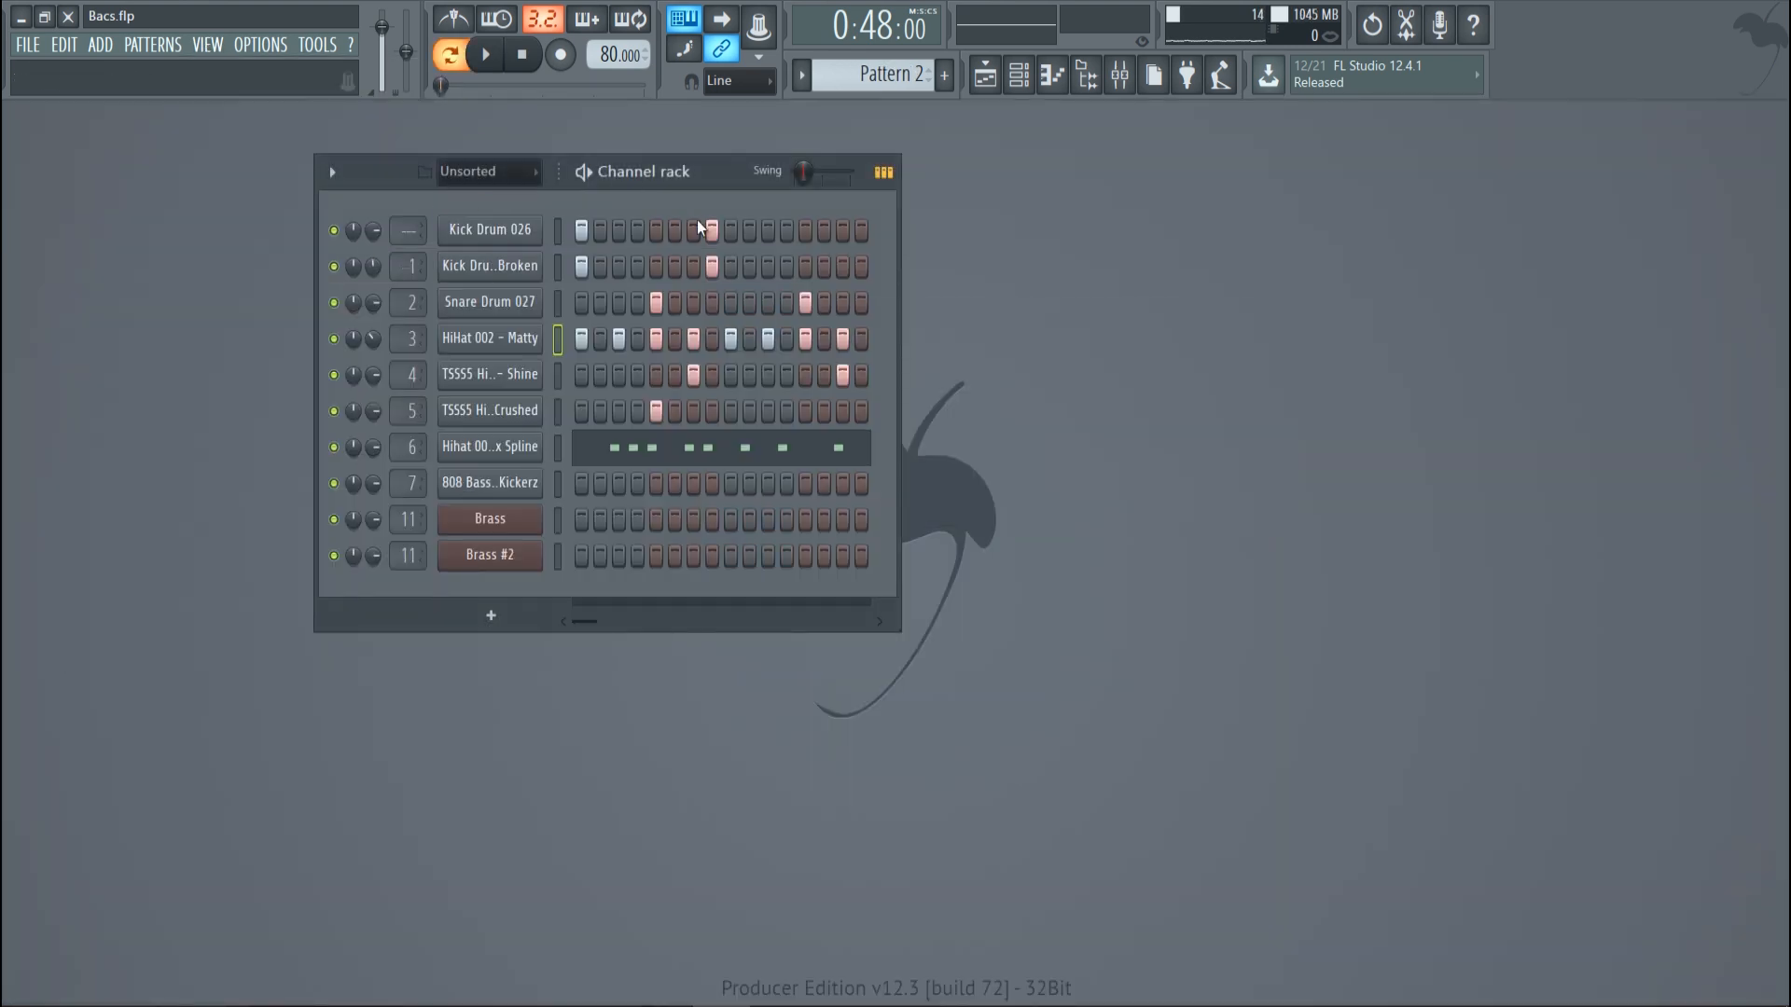
key(space)
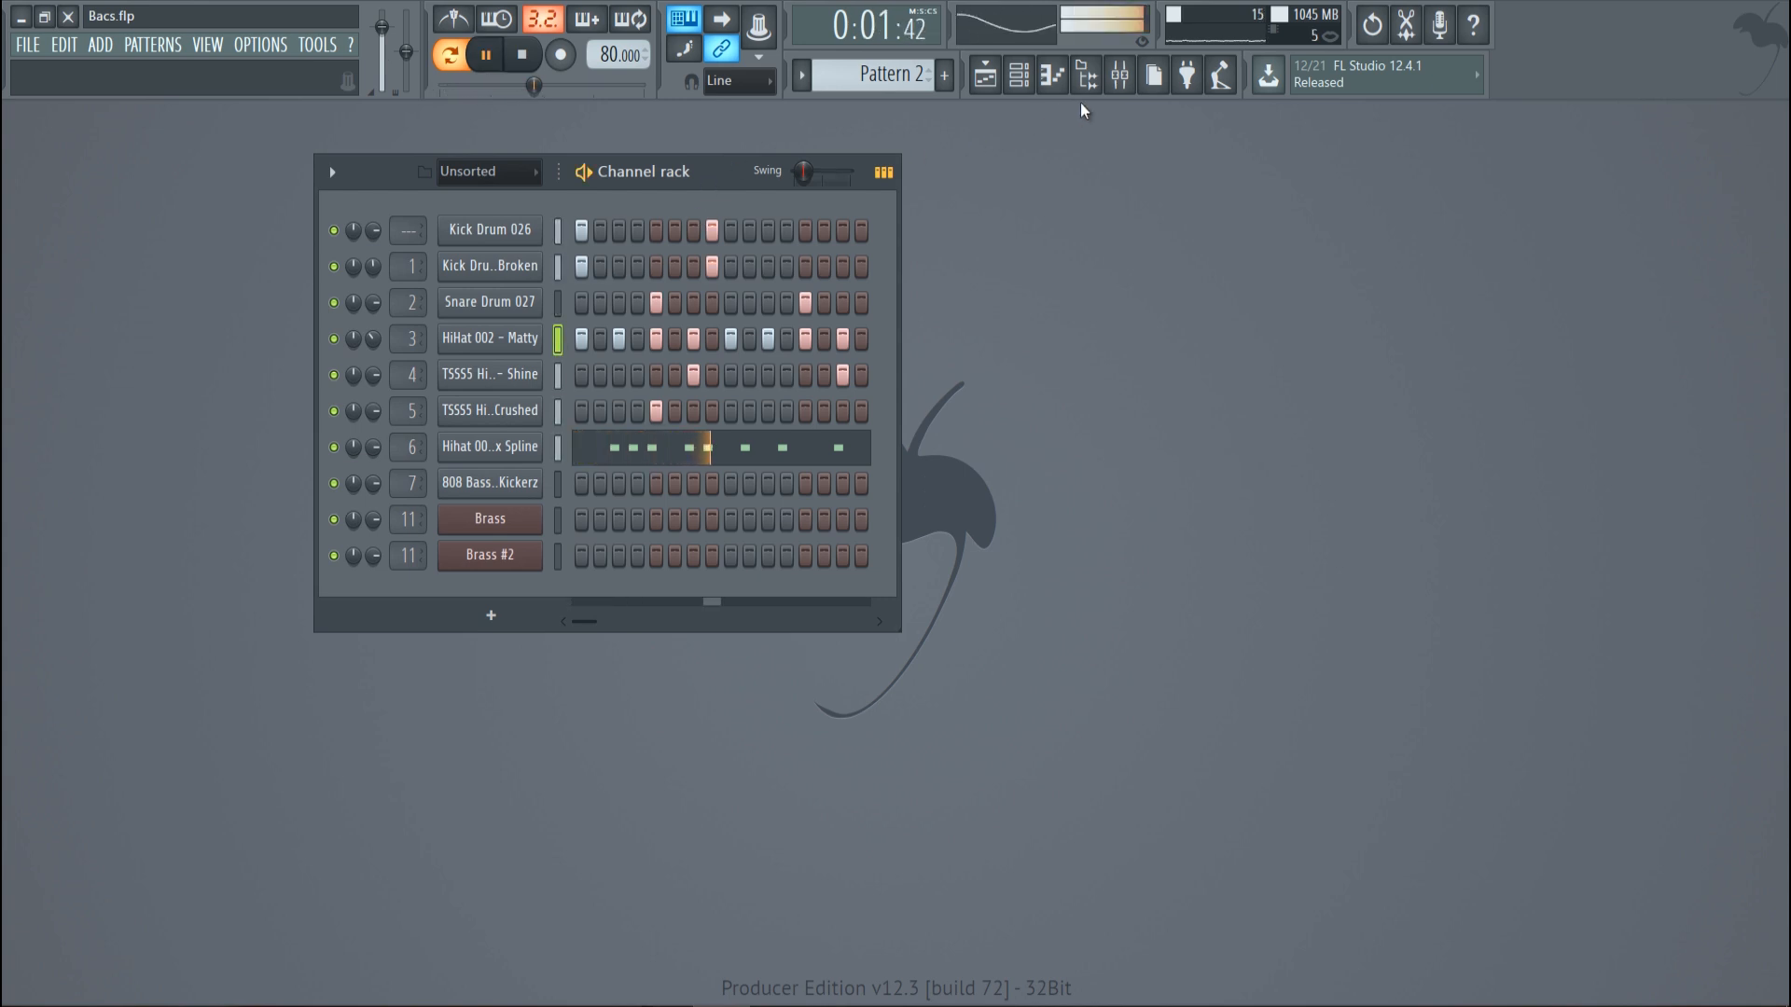
click(1117, 84)
click(492, 313)
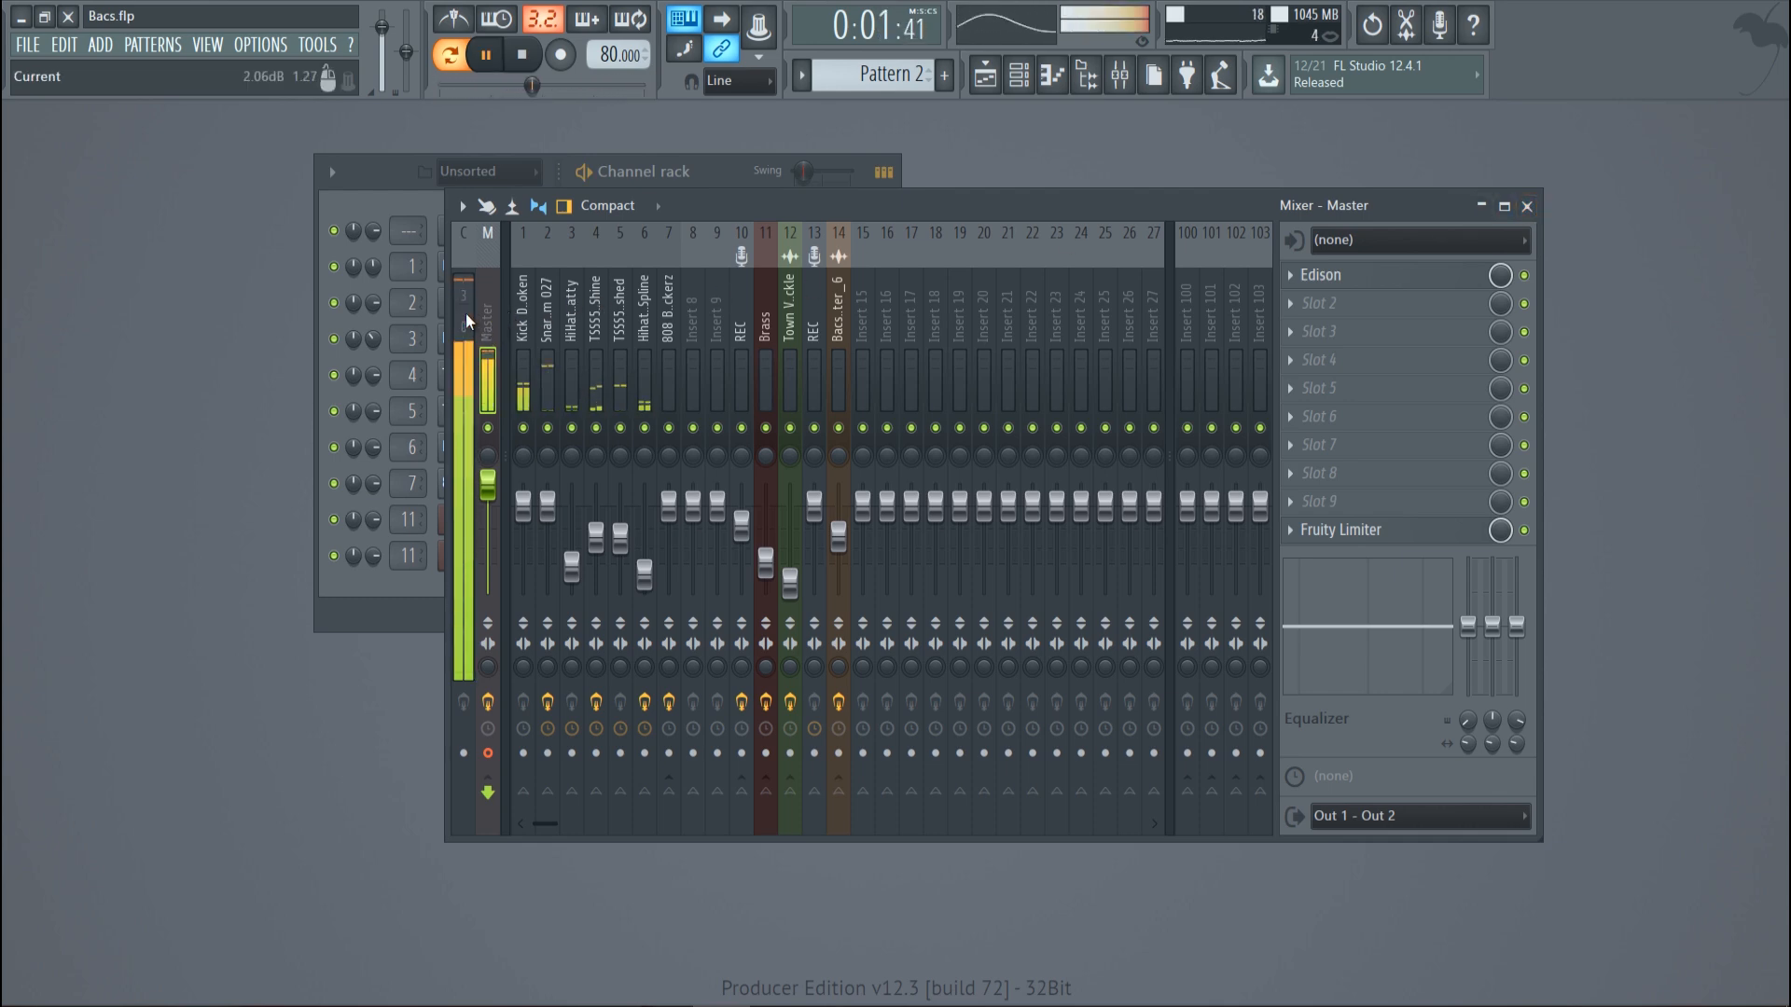
Step: Play Pattern 2 with the Master track's Fruity Limiter disabled, and play it again with the limiter re-enabled
key(space)
click(1427, 529)
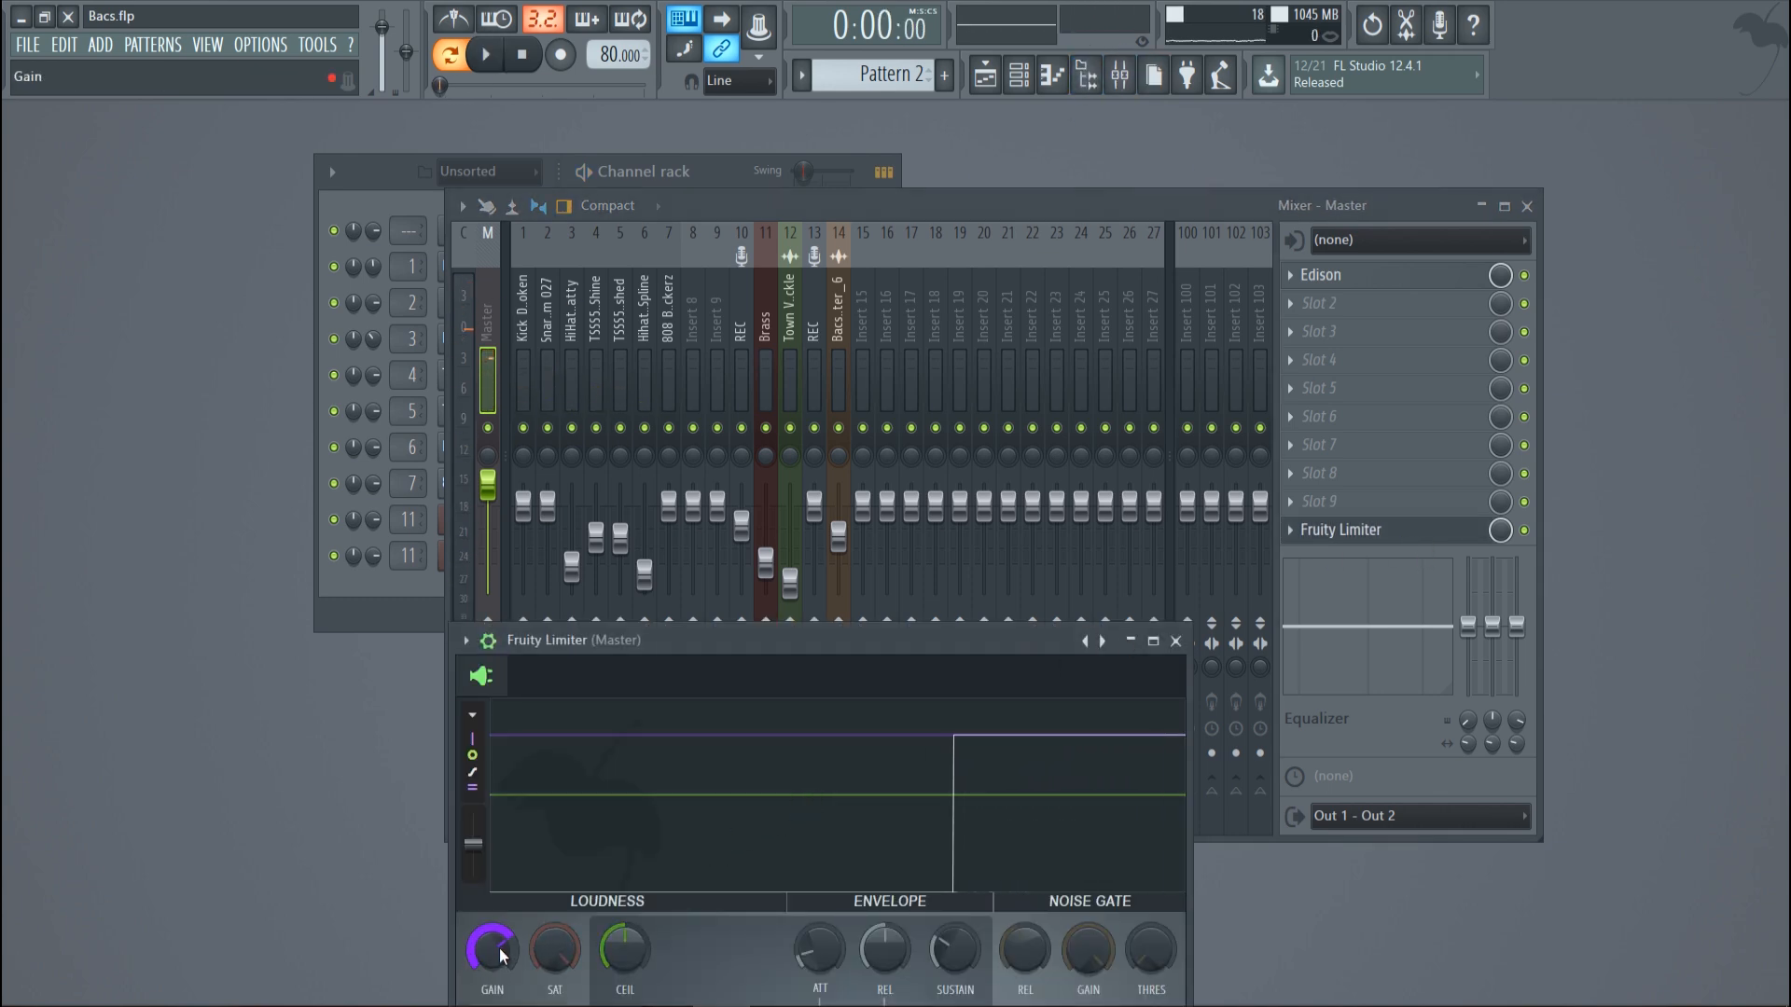
click(1523, 529)
key(space)
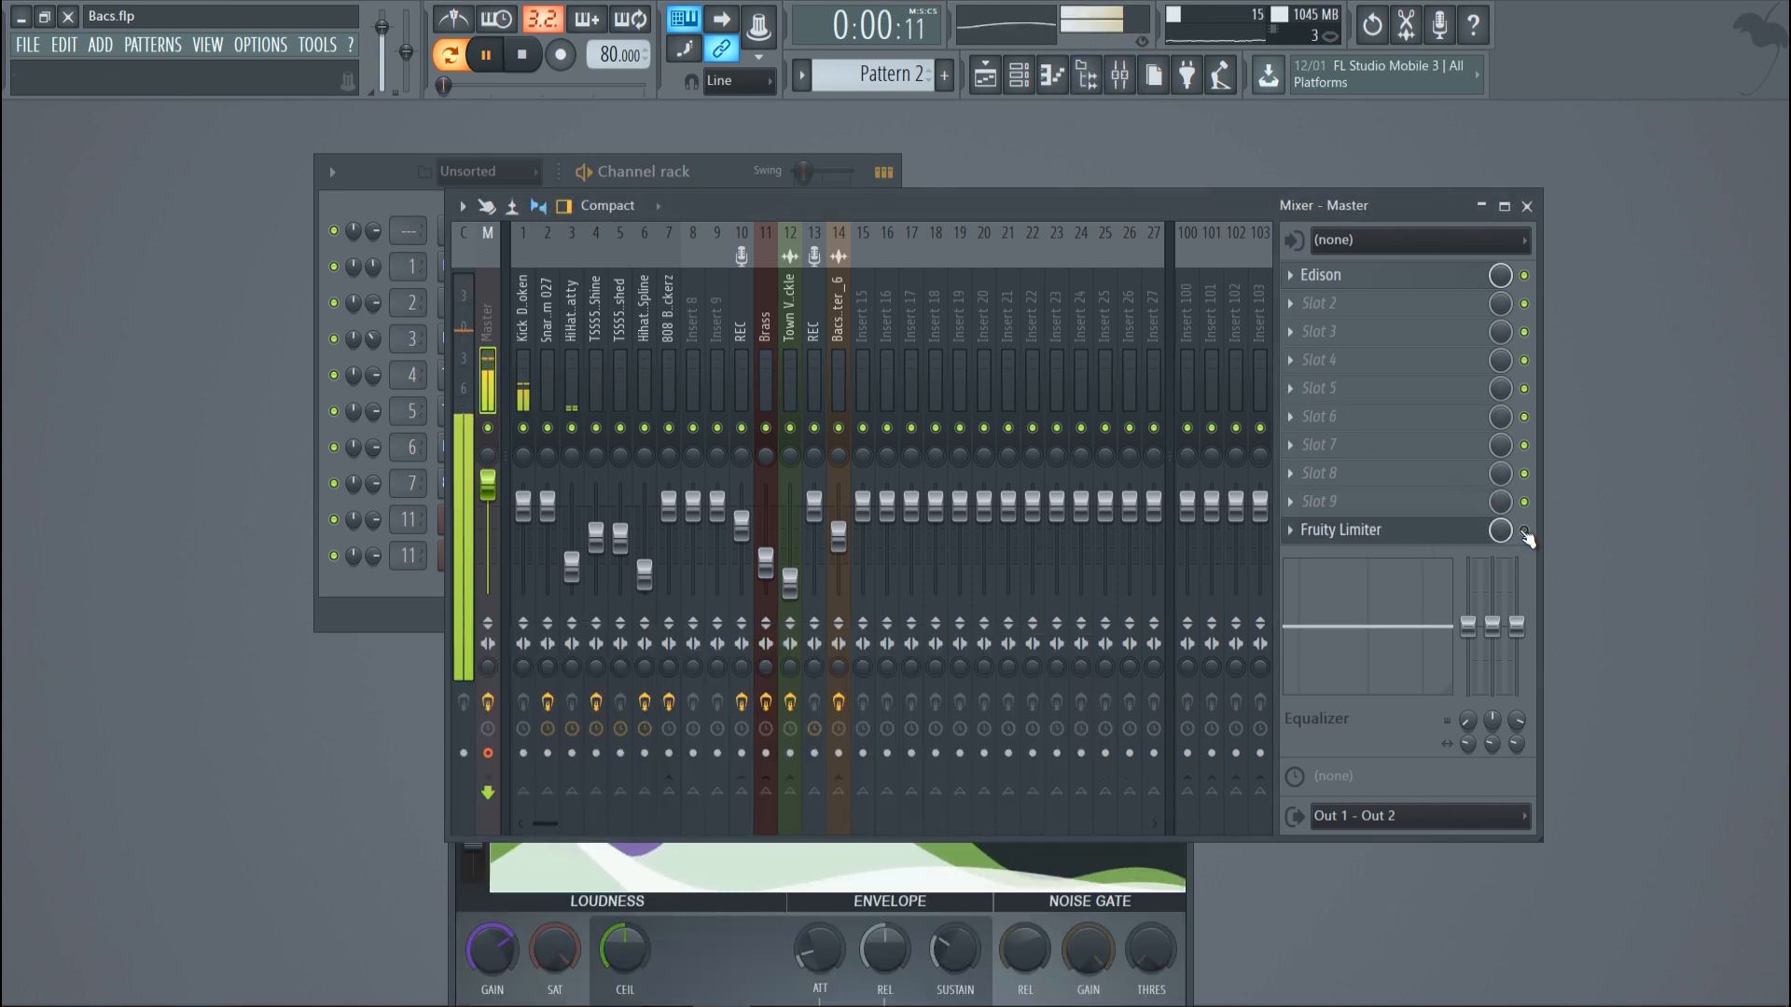
key(space)
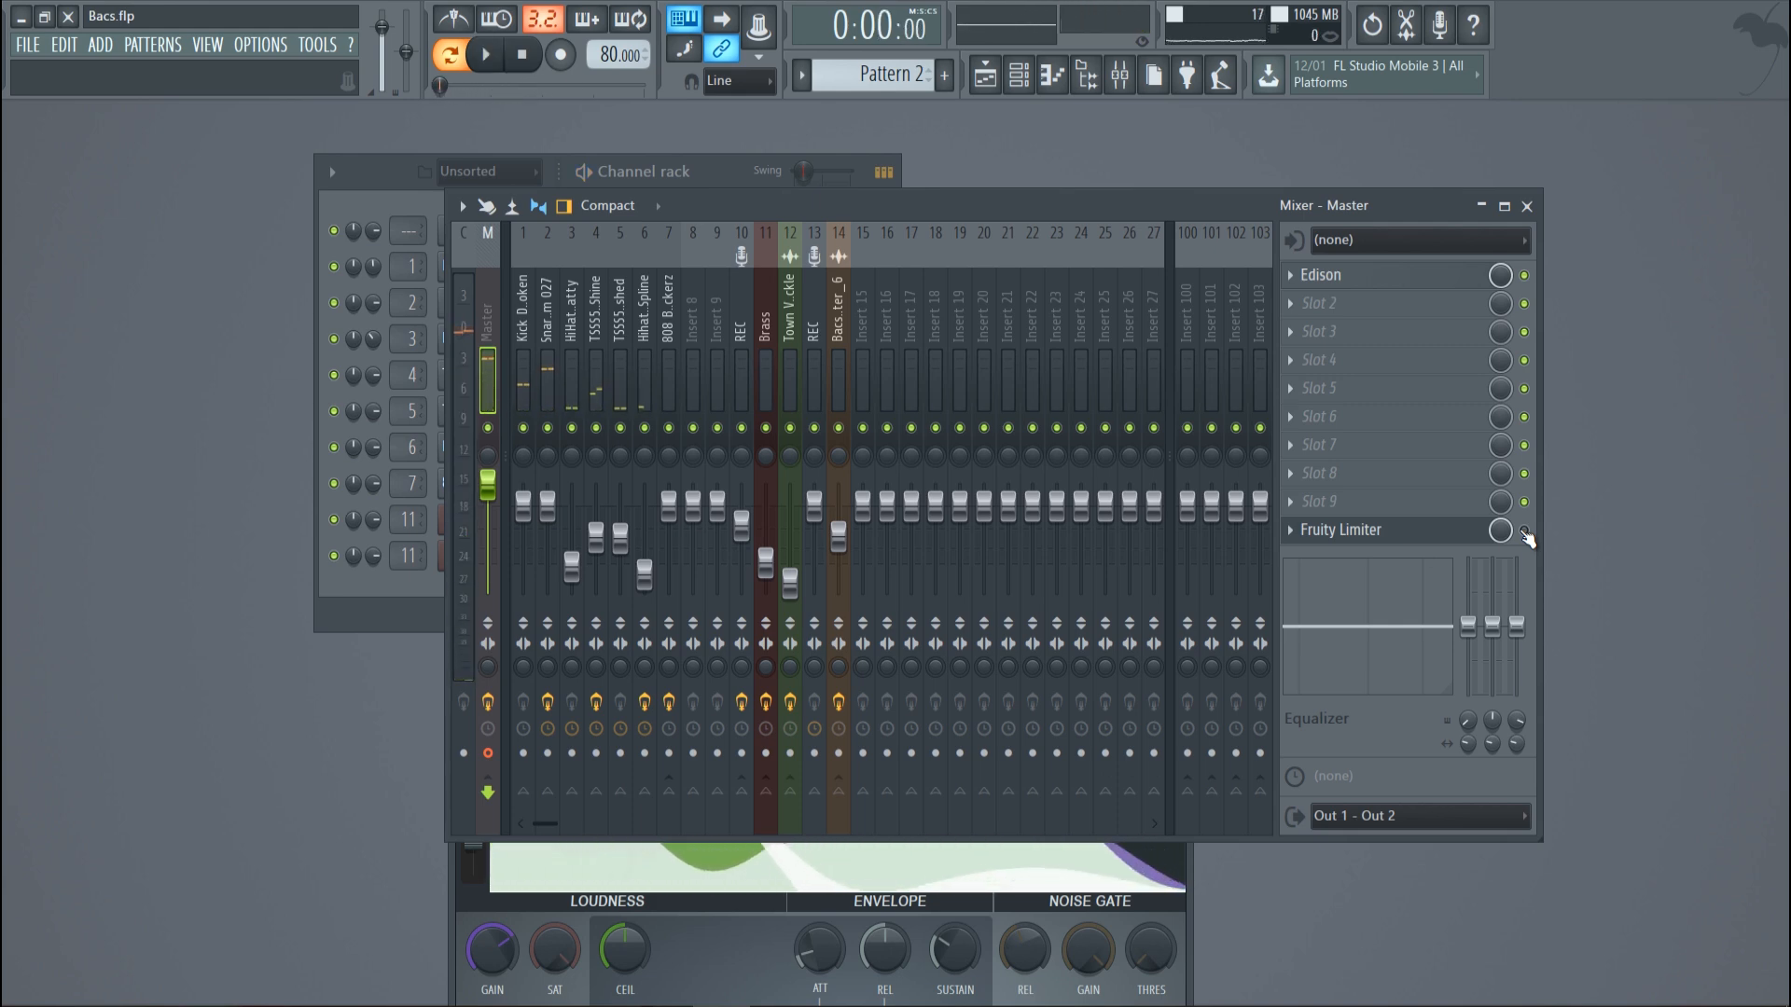
click(1525, 531)
key(space)
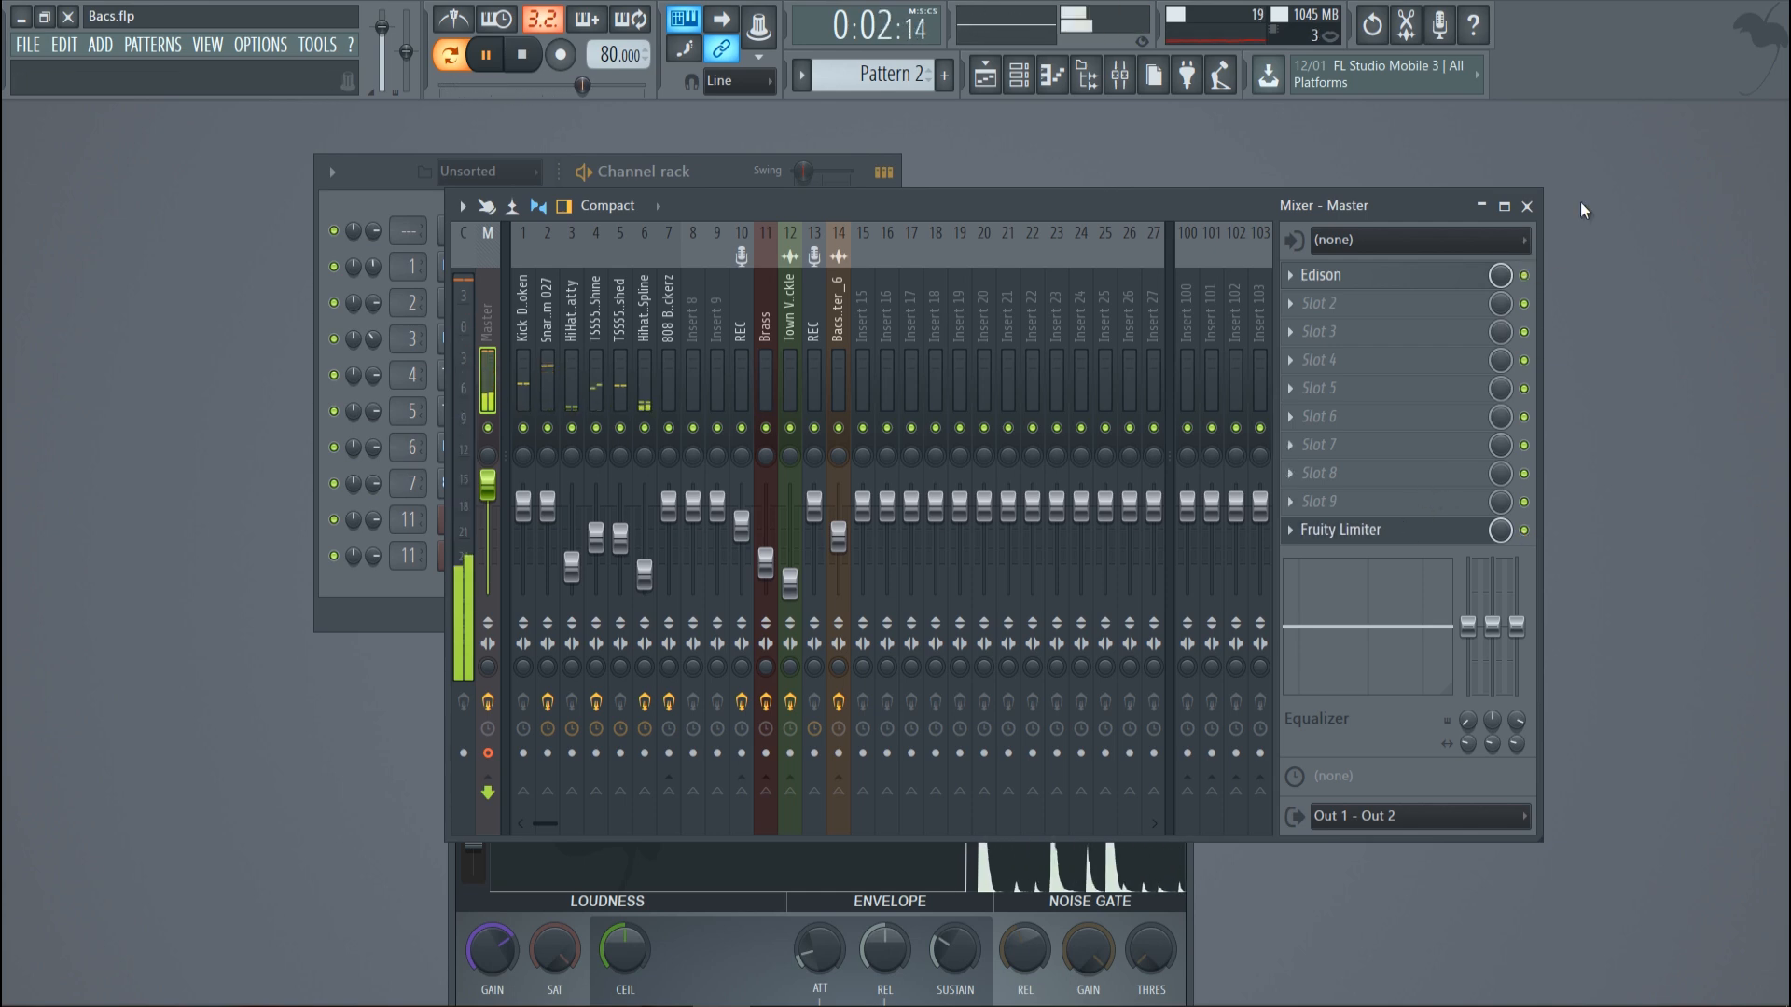
Step: Reopen the Master track's Fruity Limiter from the mixer, lower its loudness gain and play Pattern 2
key(space)
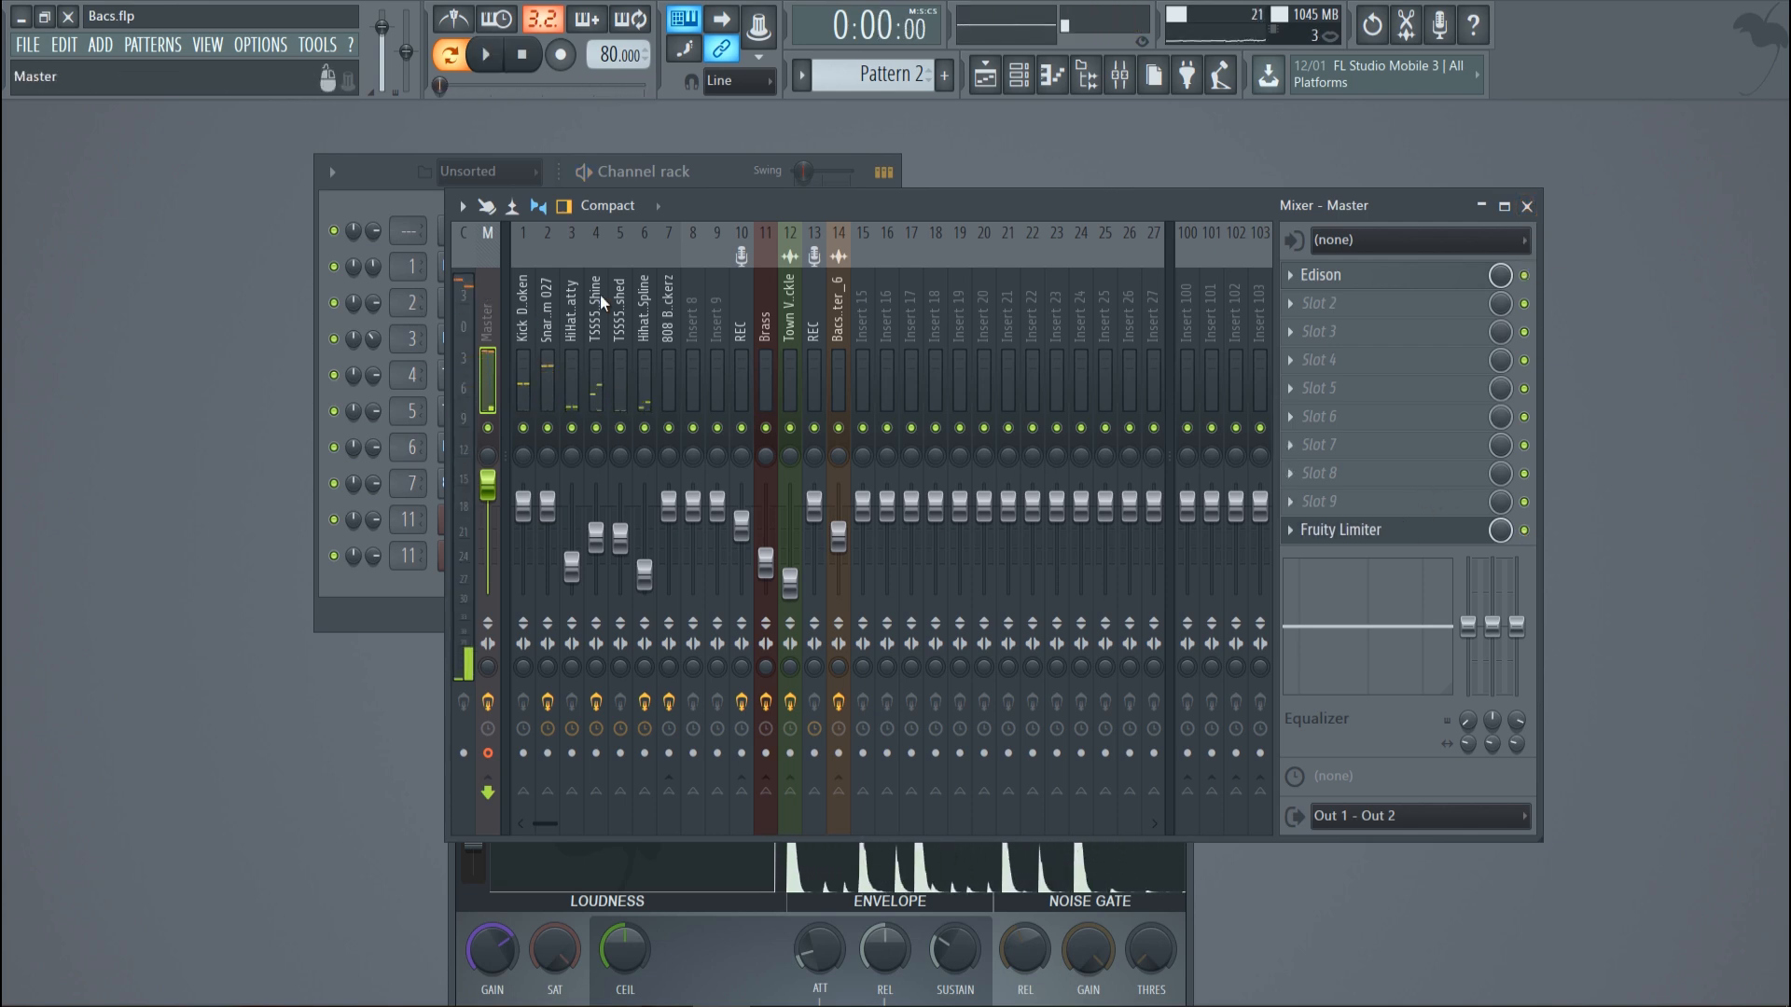
click(1527, 206)
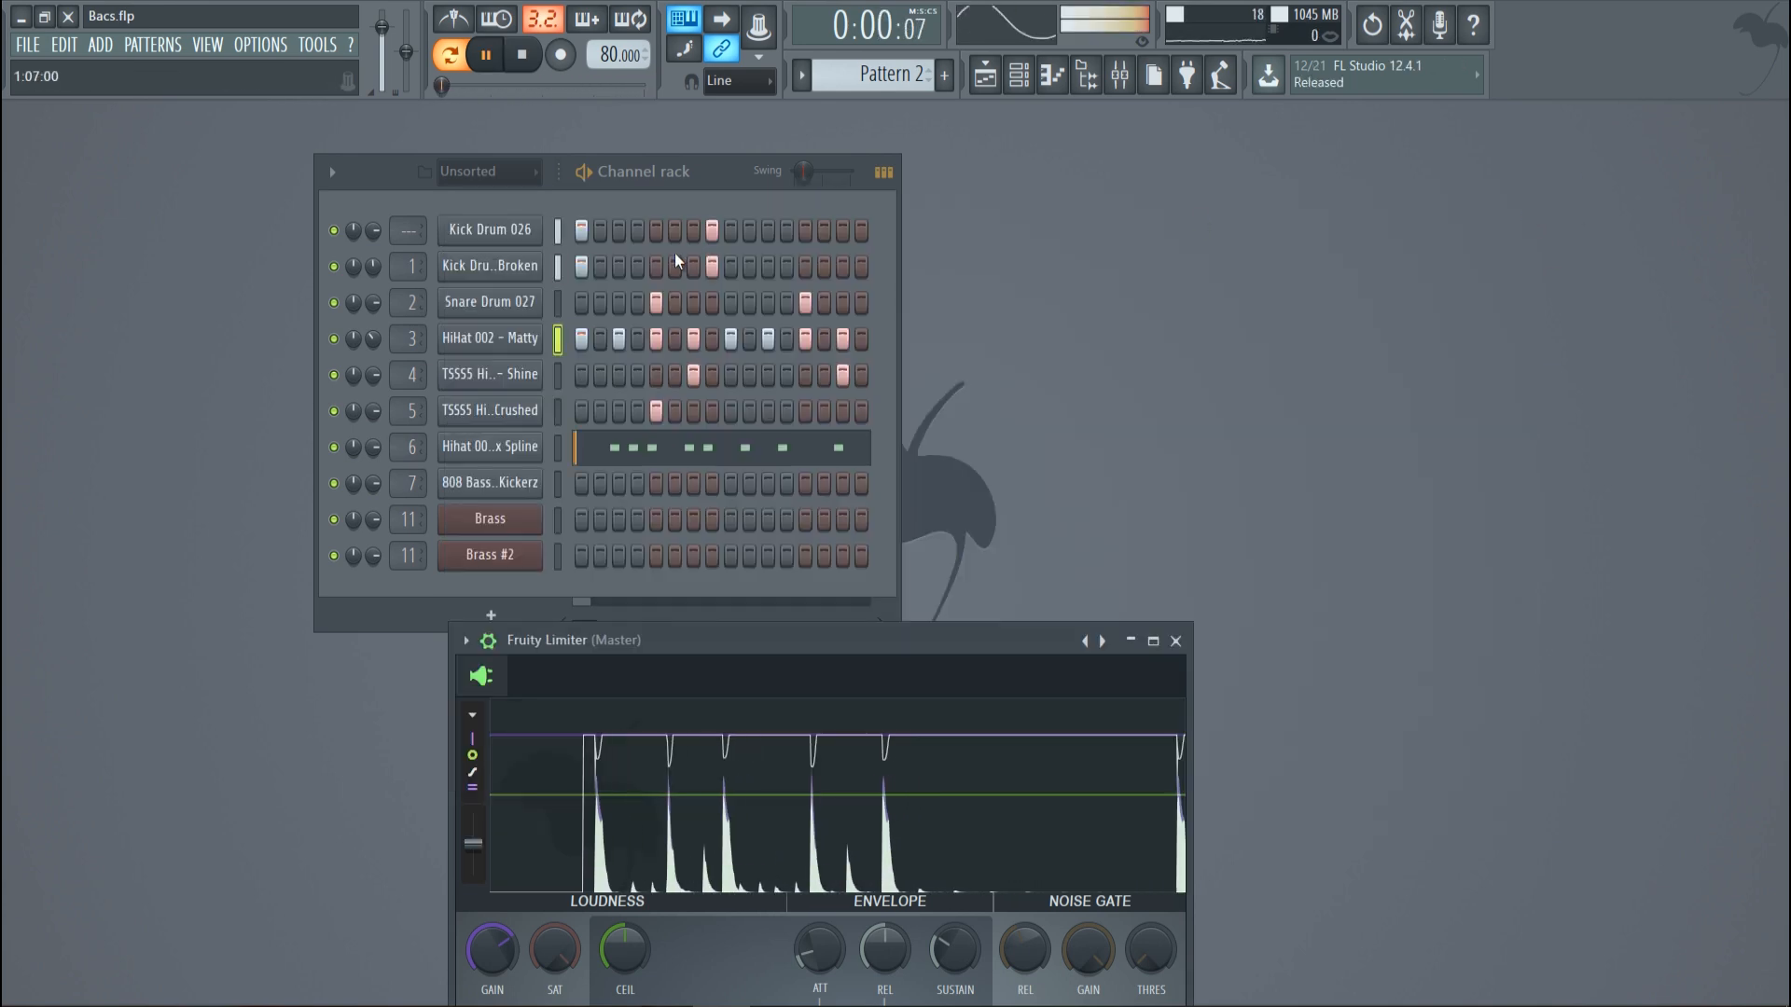
click(1120, 74)
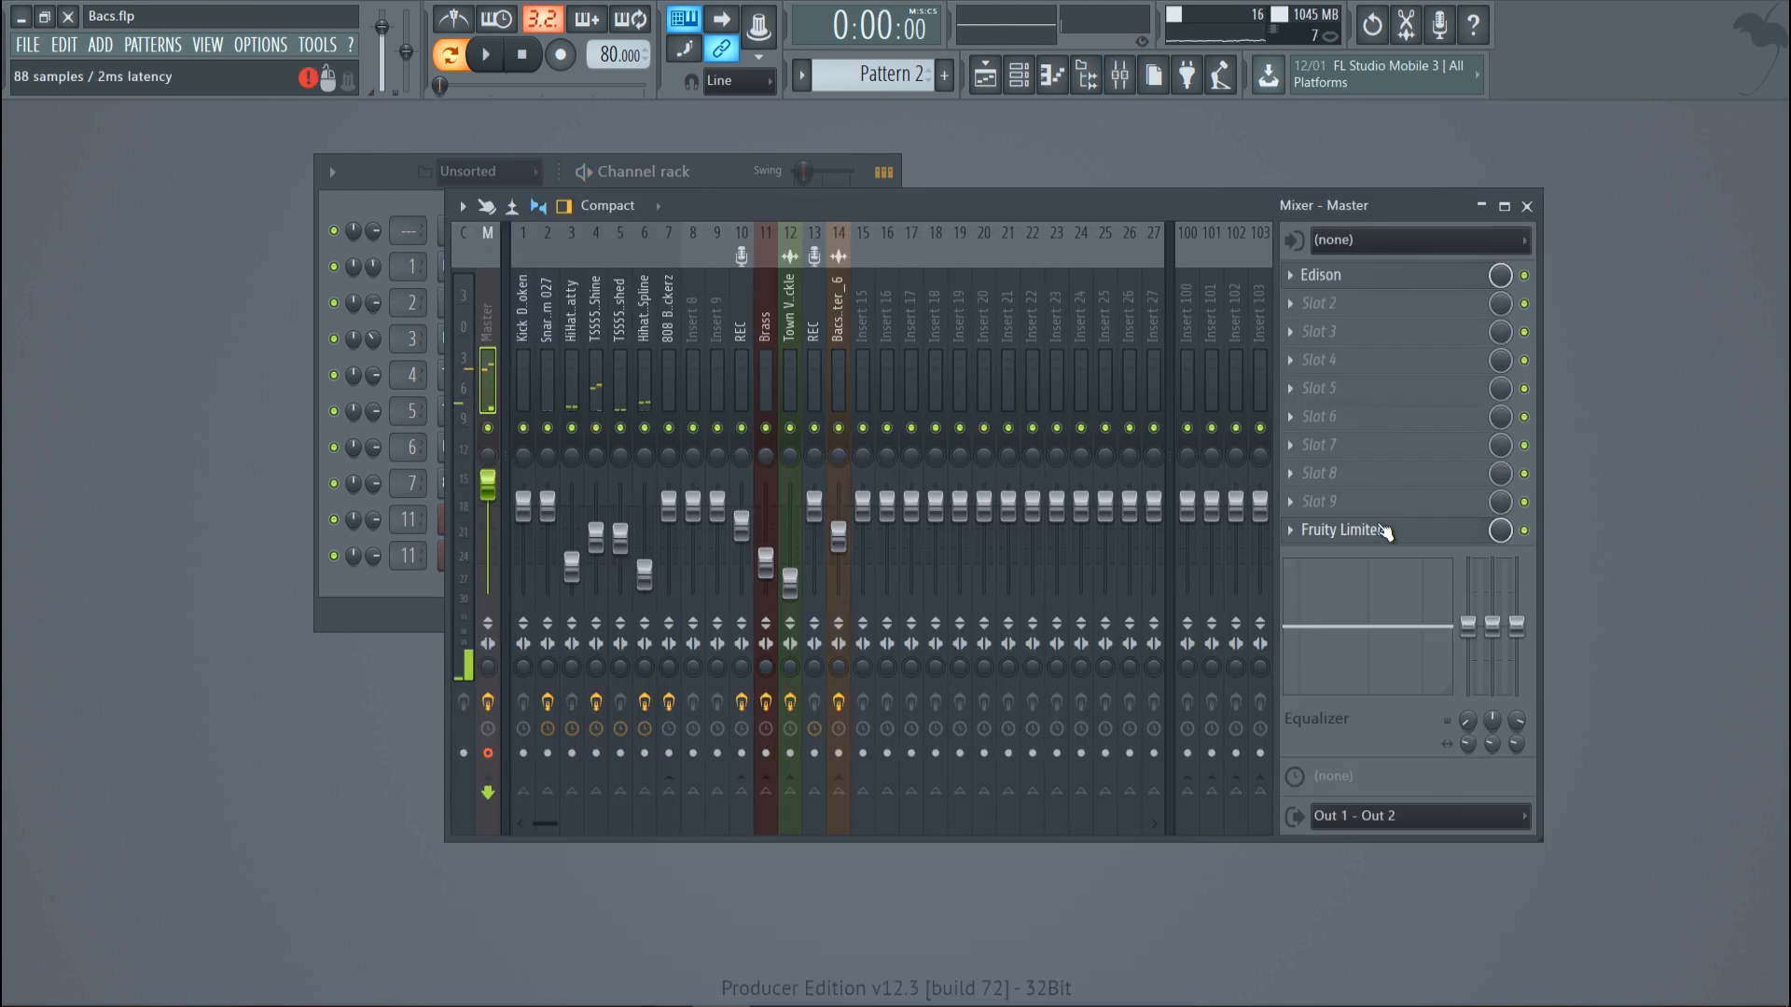
click(1372, 529)
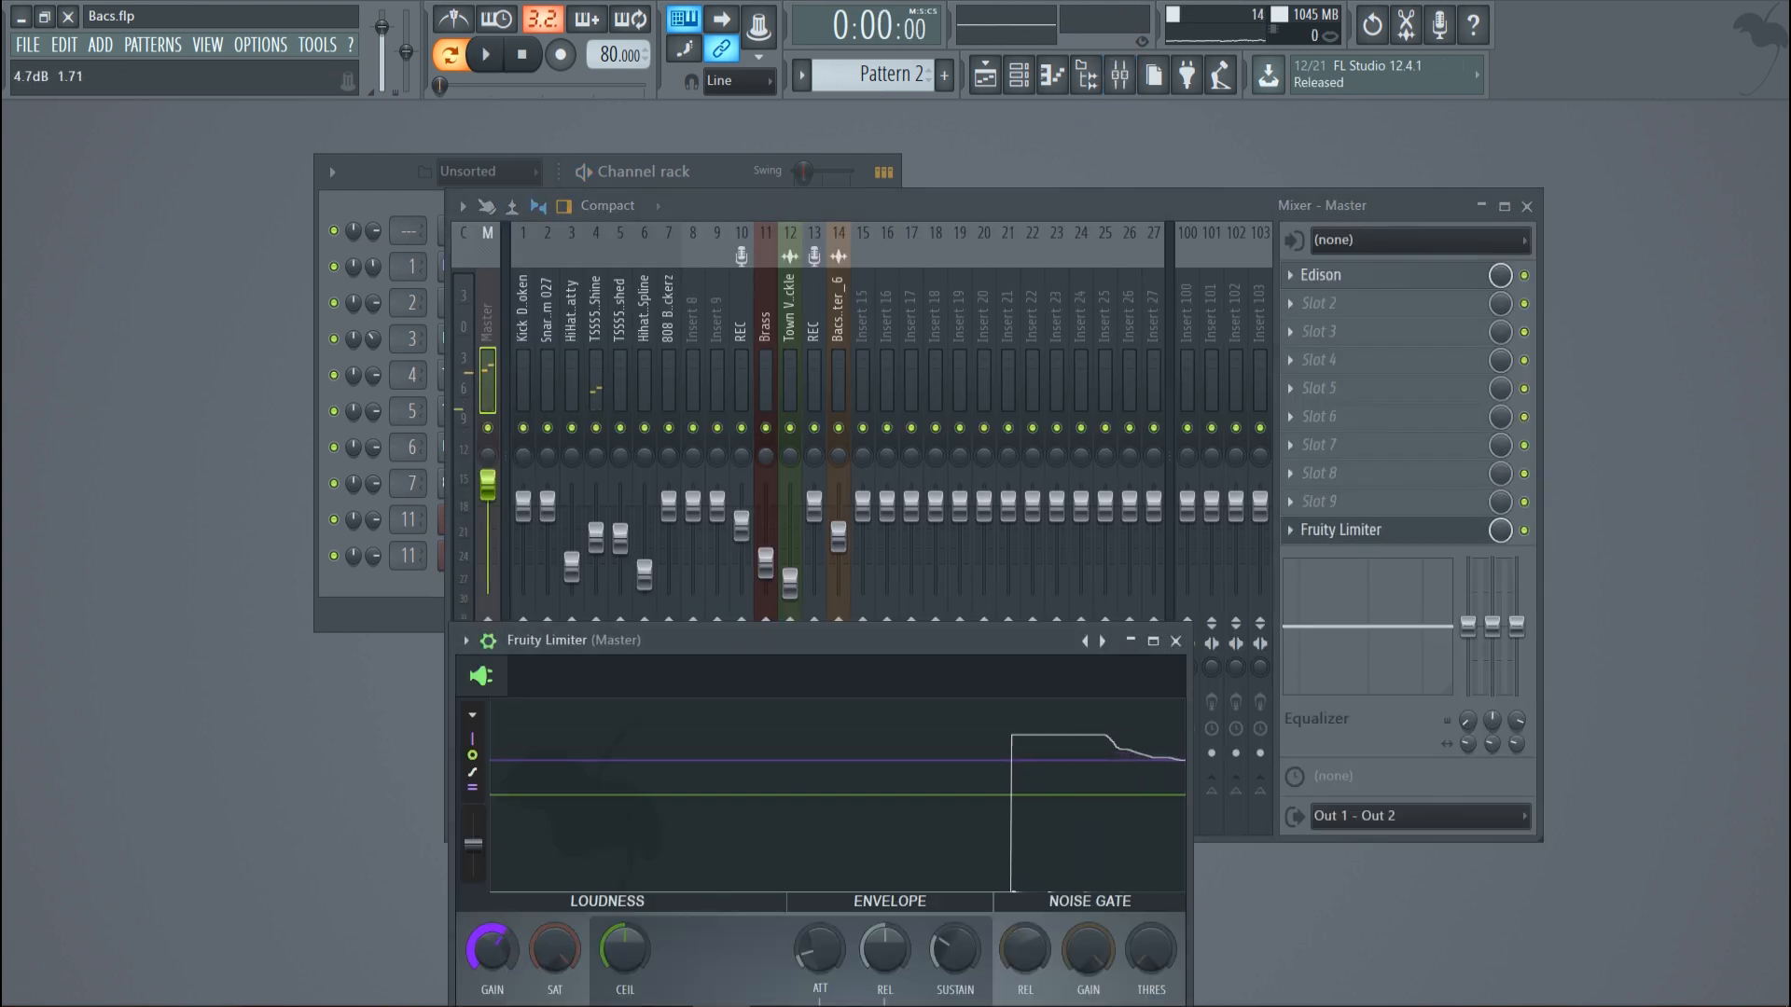
key(space)
scroll(503, 959, down, 2)
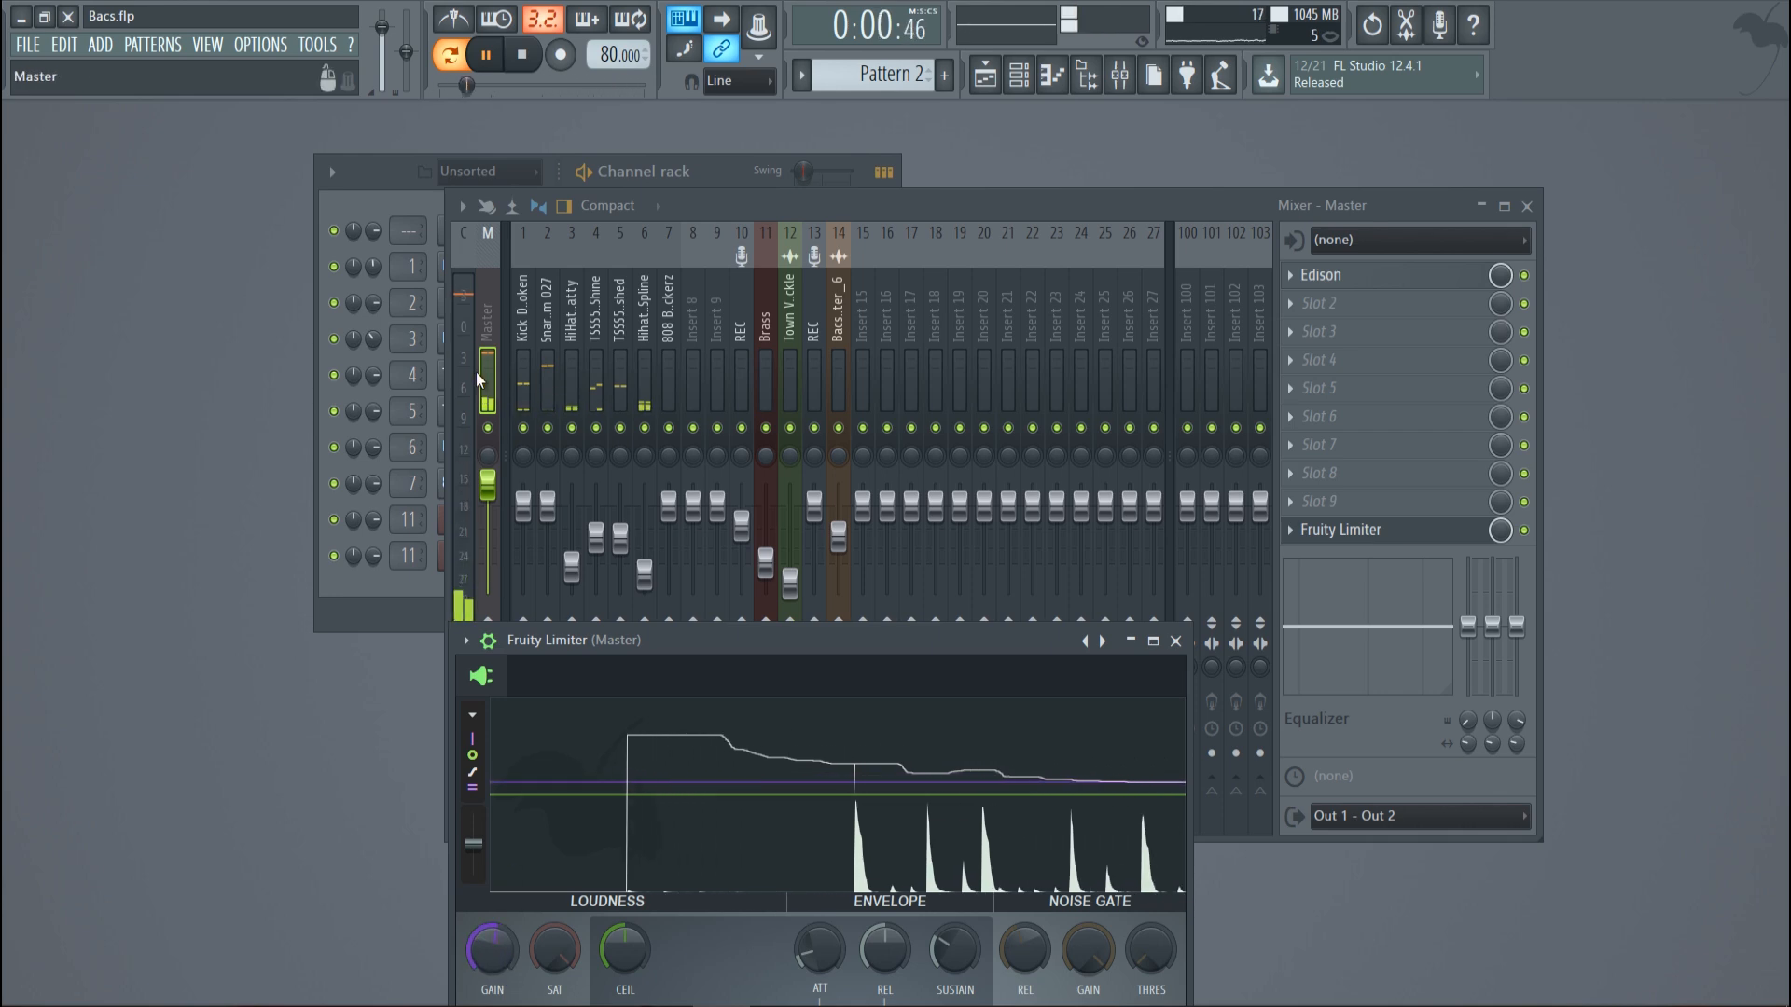
Step: Check the Master track's level in the mixer while Pattern 2 plays, then close the mixer and stop playback
click(508, 323)
click(521, 324)
click(492, 328)
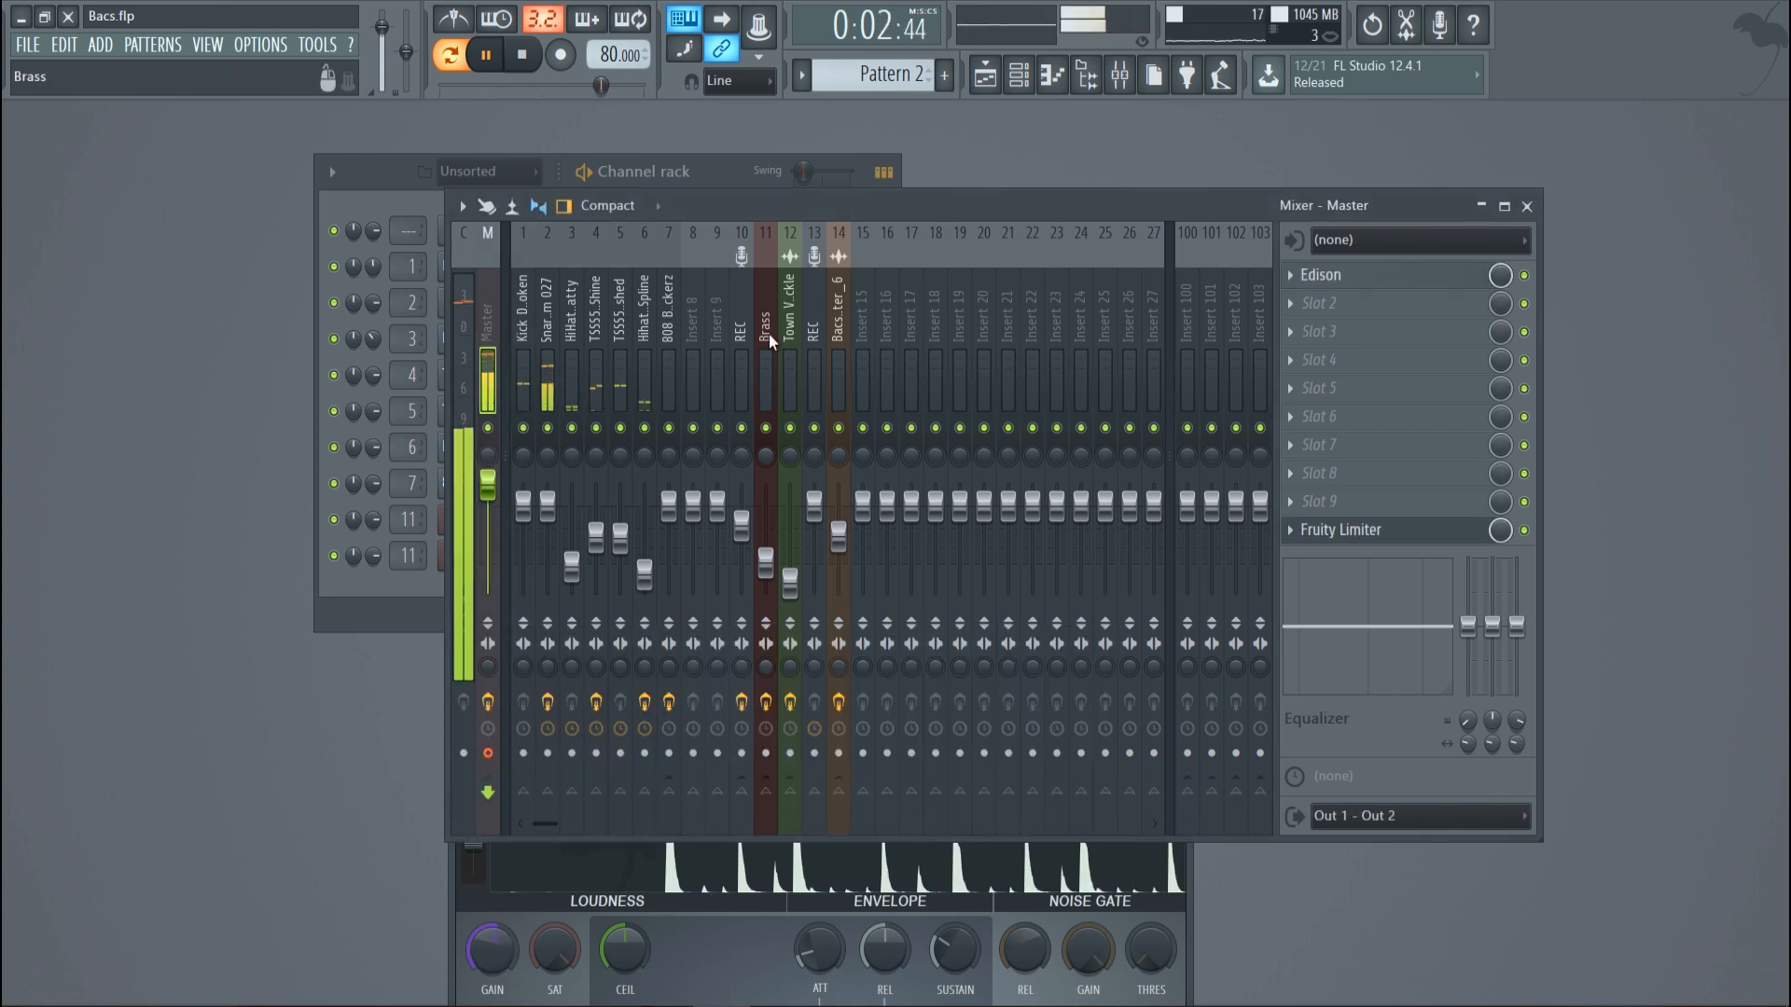
click(1527, 206)
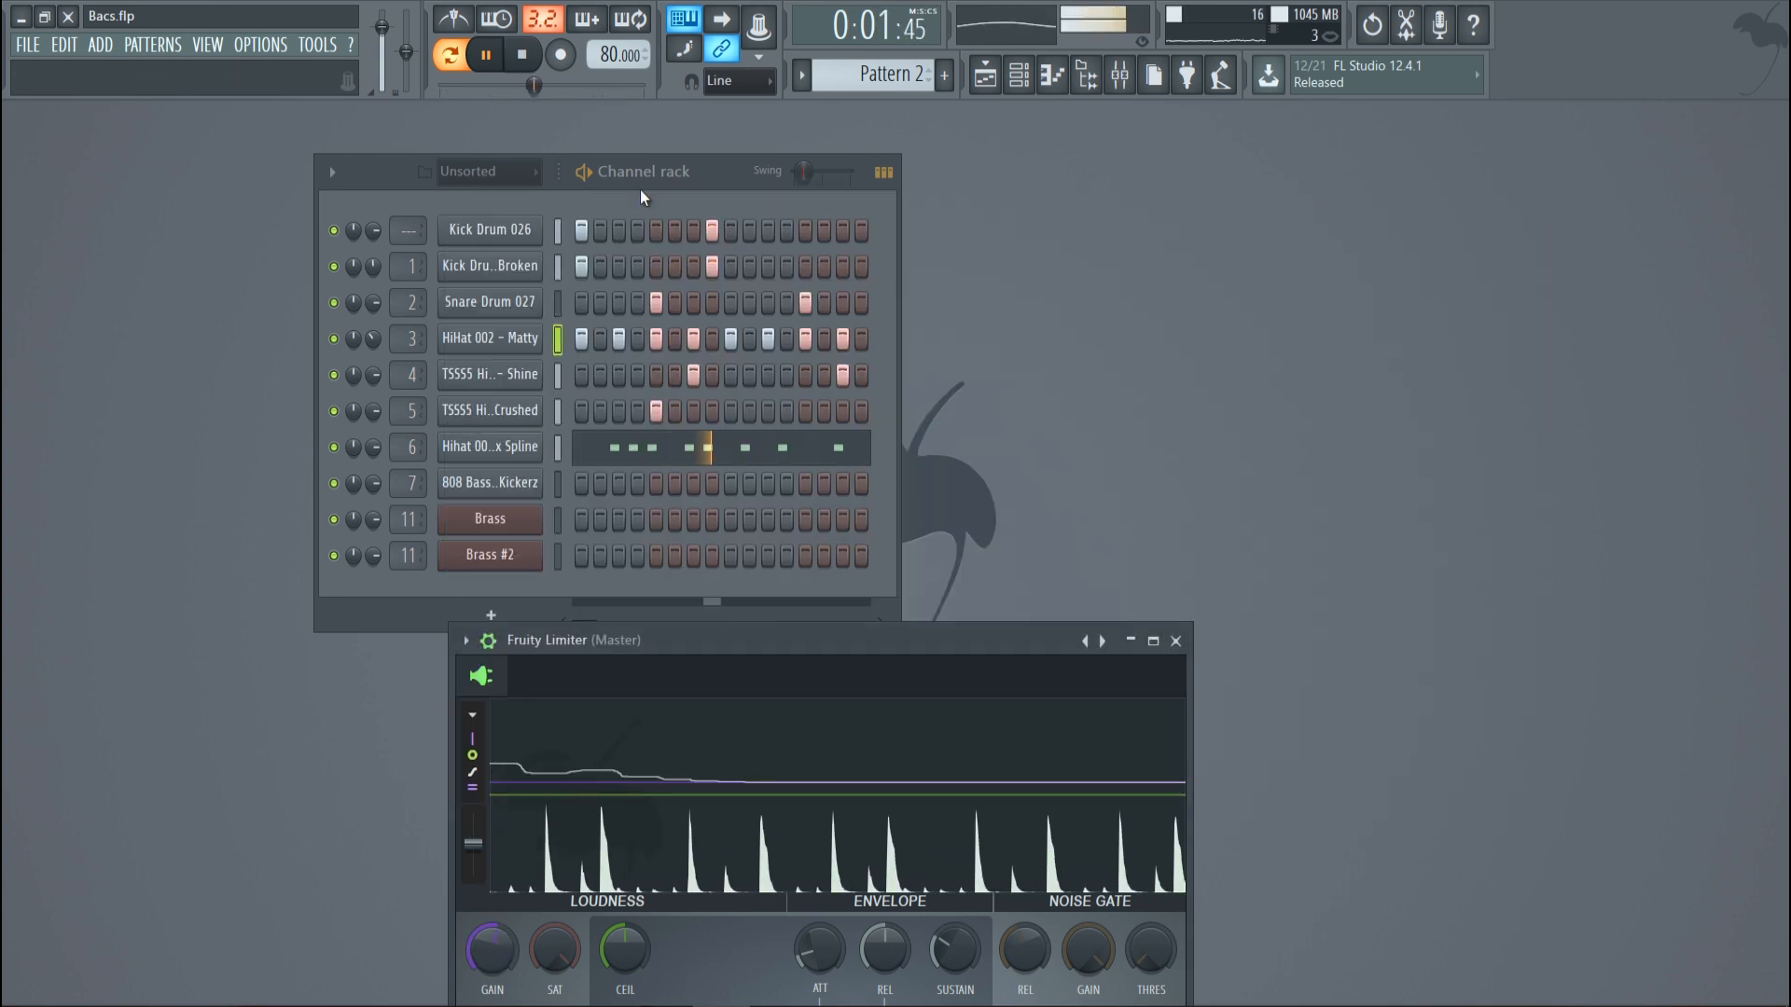
key(space)
Step: Reposition the channel rack, close all unfocused windows and play Pattern 2
drag(709, 163, 750, 129)
click(207, 44)
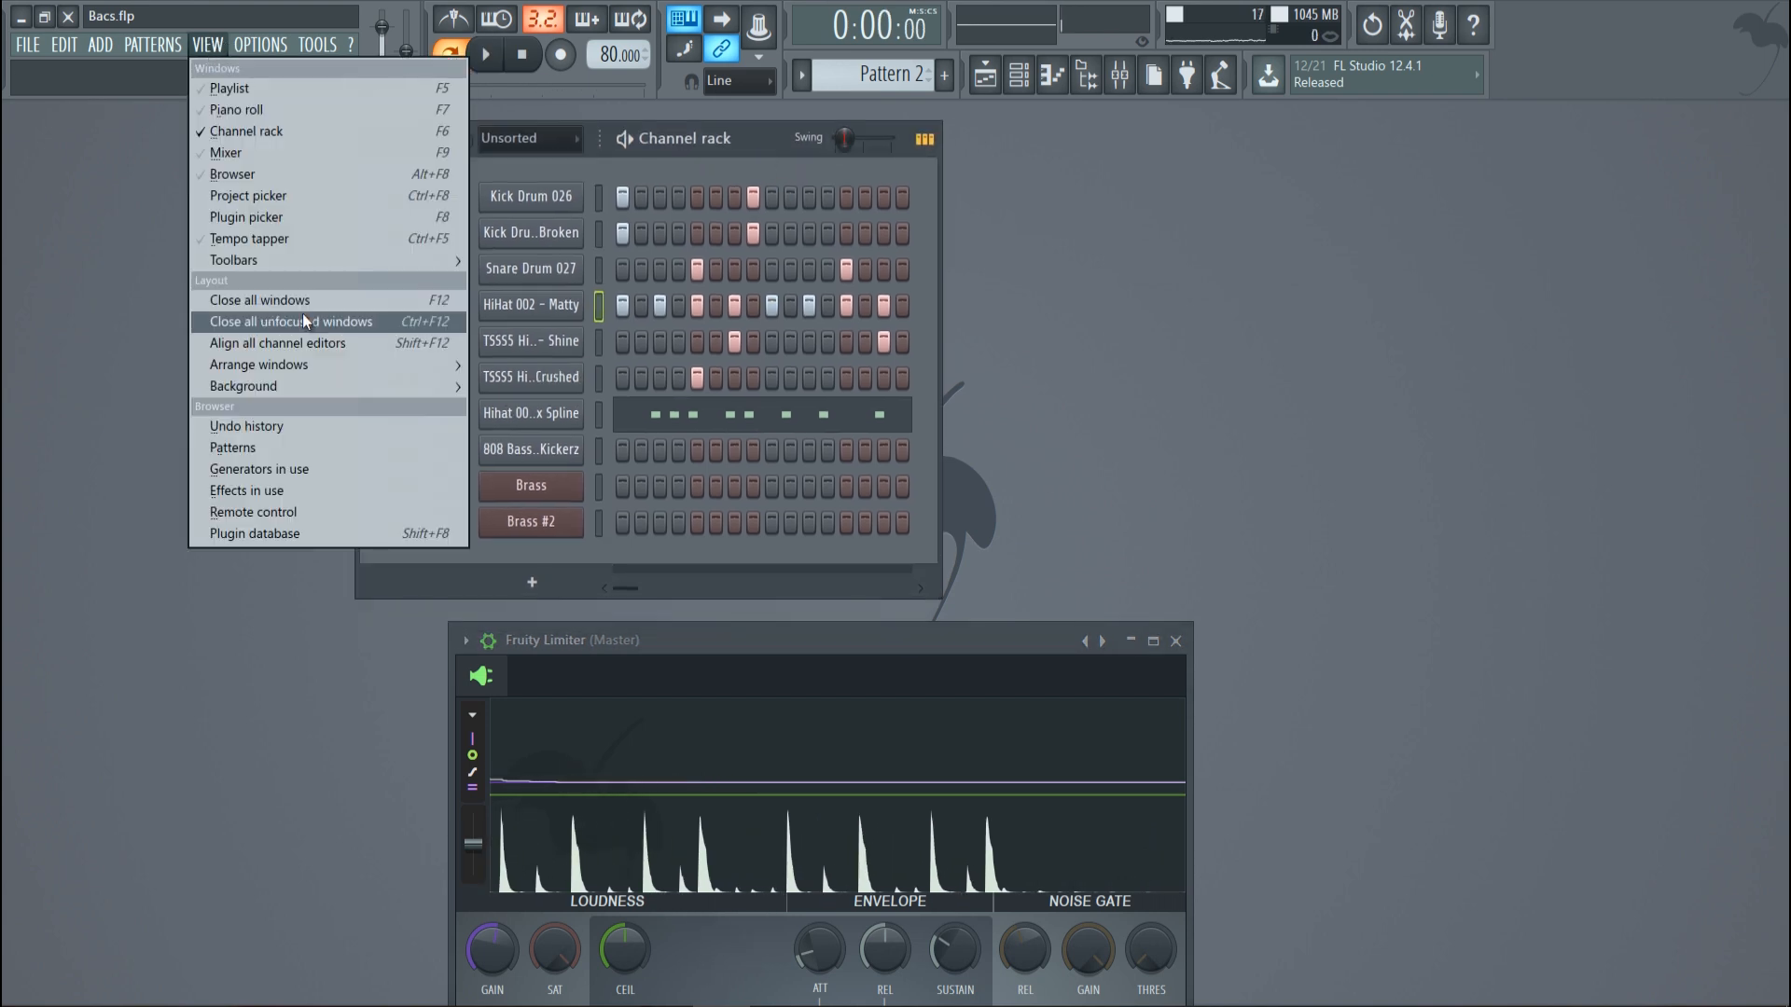
click(302, 315)
key(space)
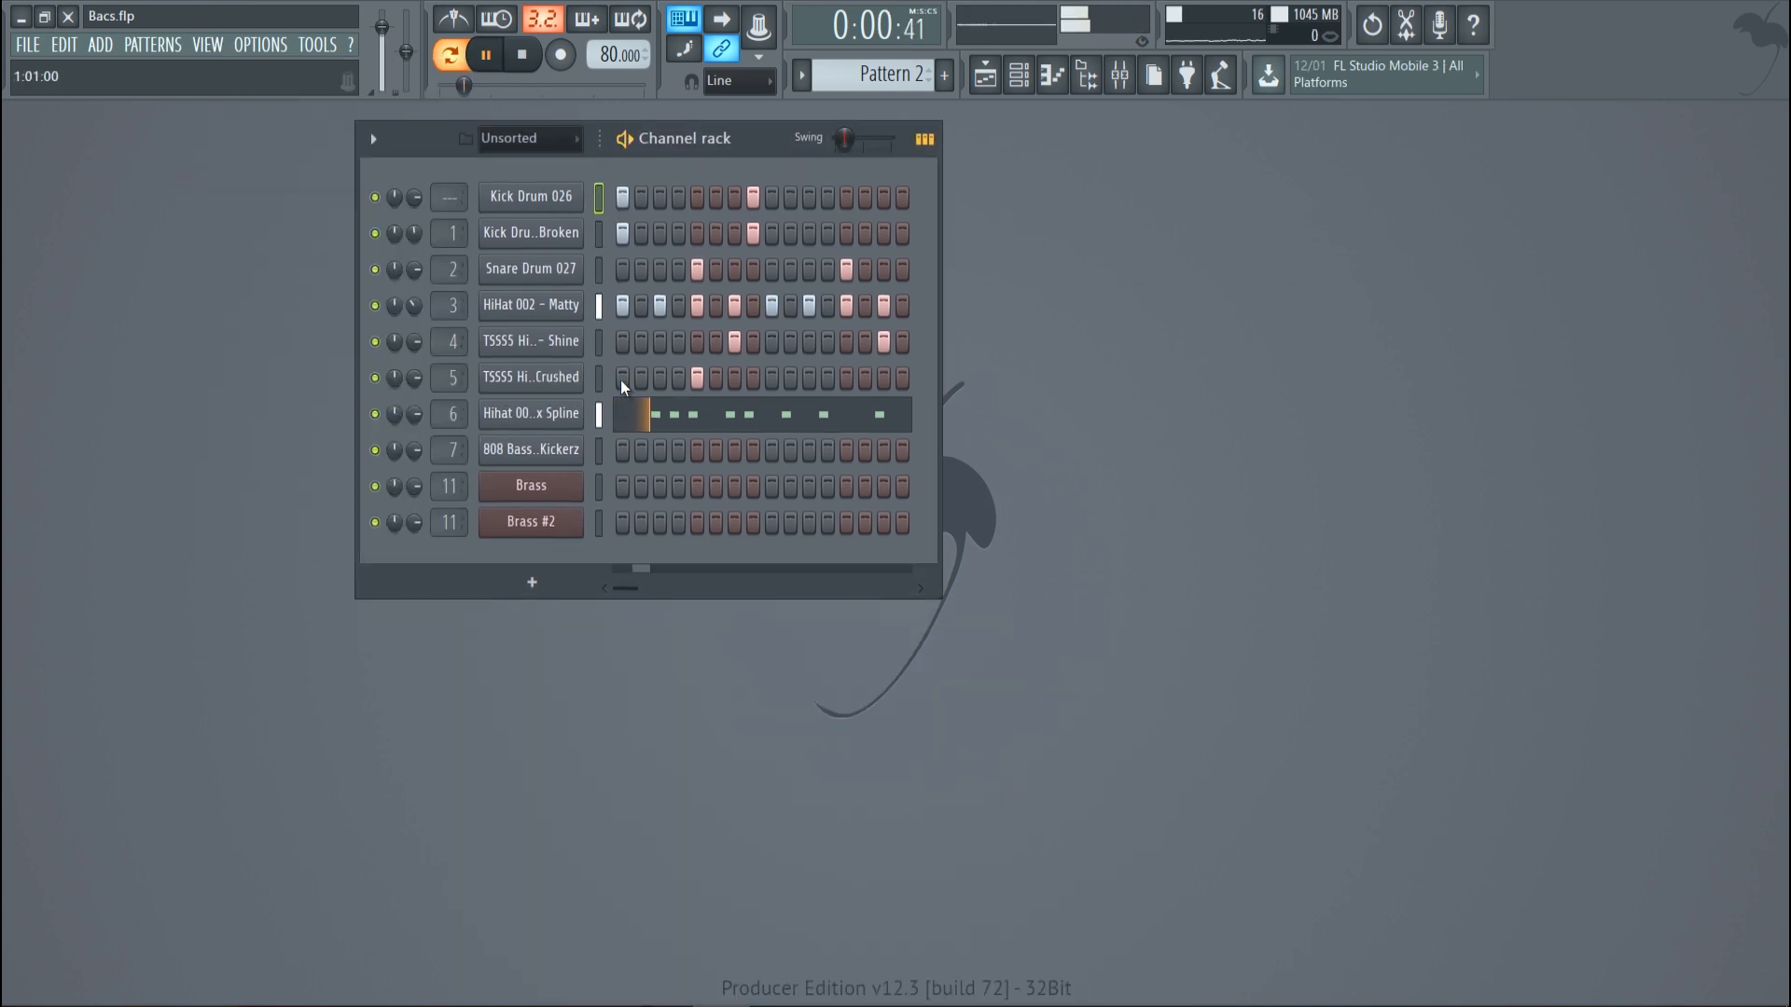
key(space)
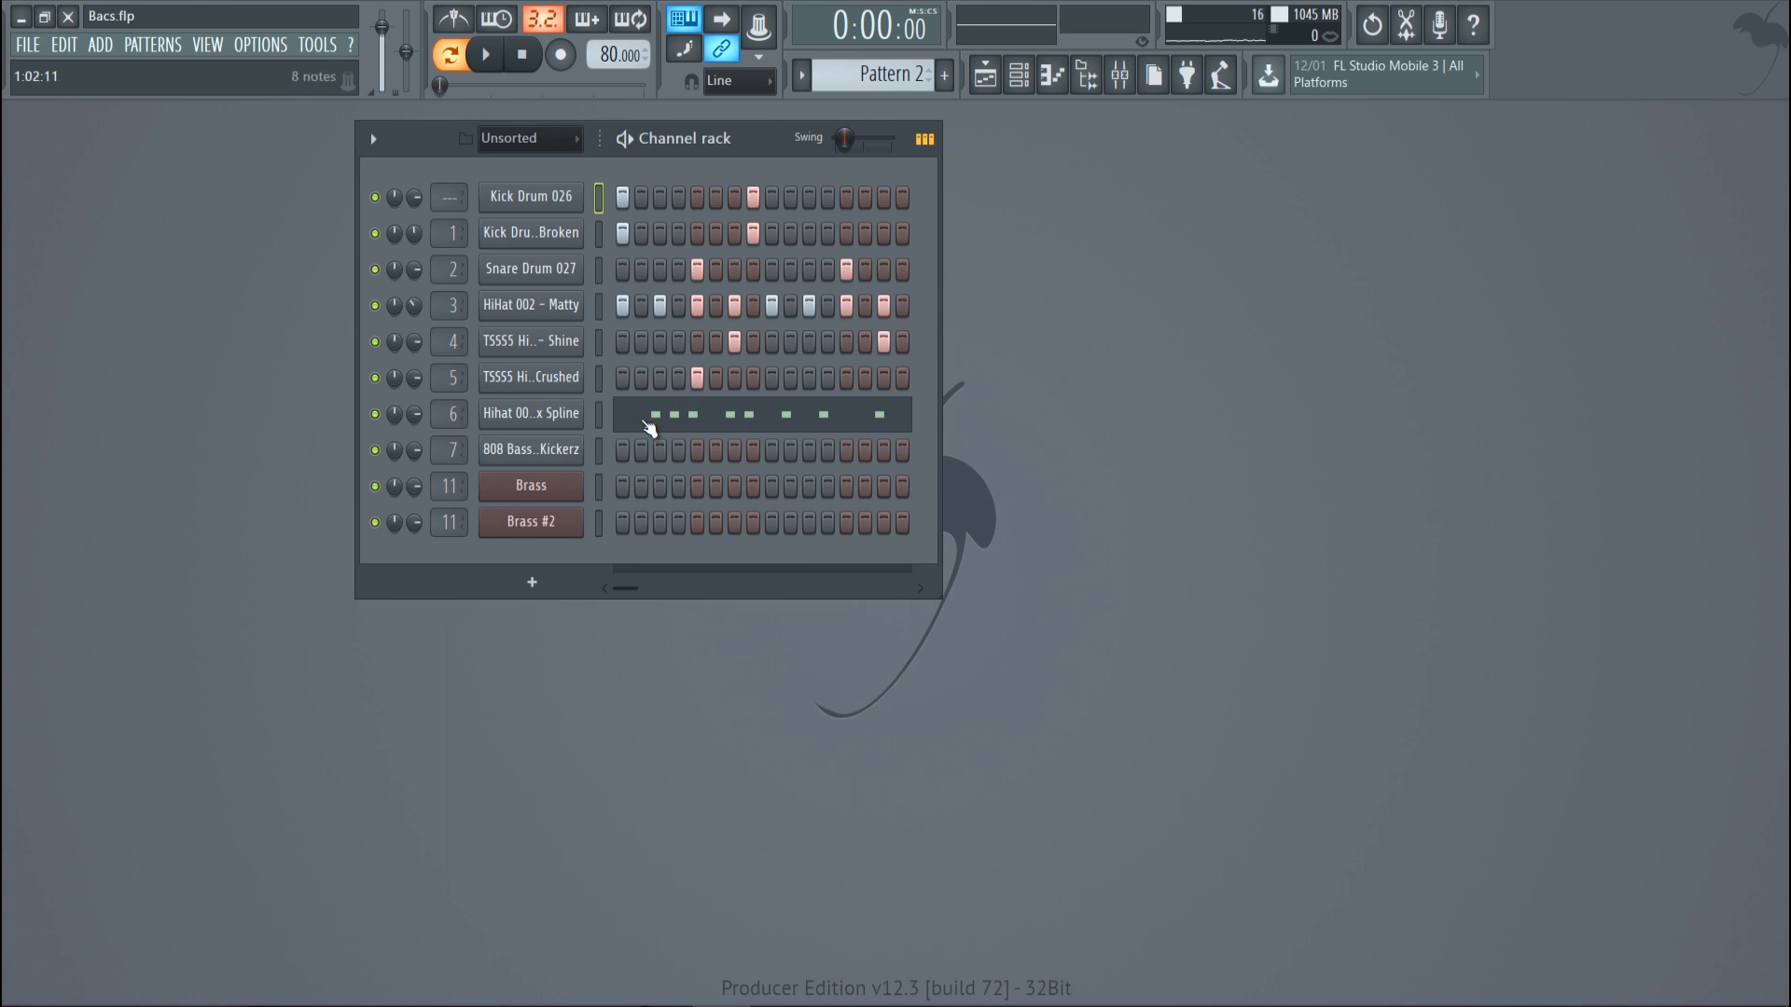
Step: Show the notes of the Hihat 005 - Lex Spline channel in the piano roll while Pattern 2 plays
click(650, 427)
scroll(684, 307, up, 3)
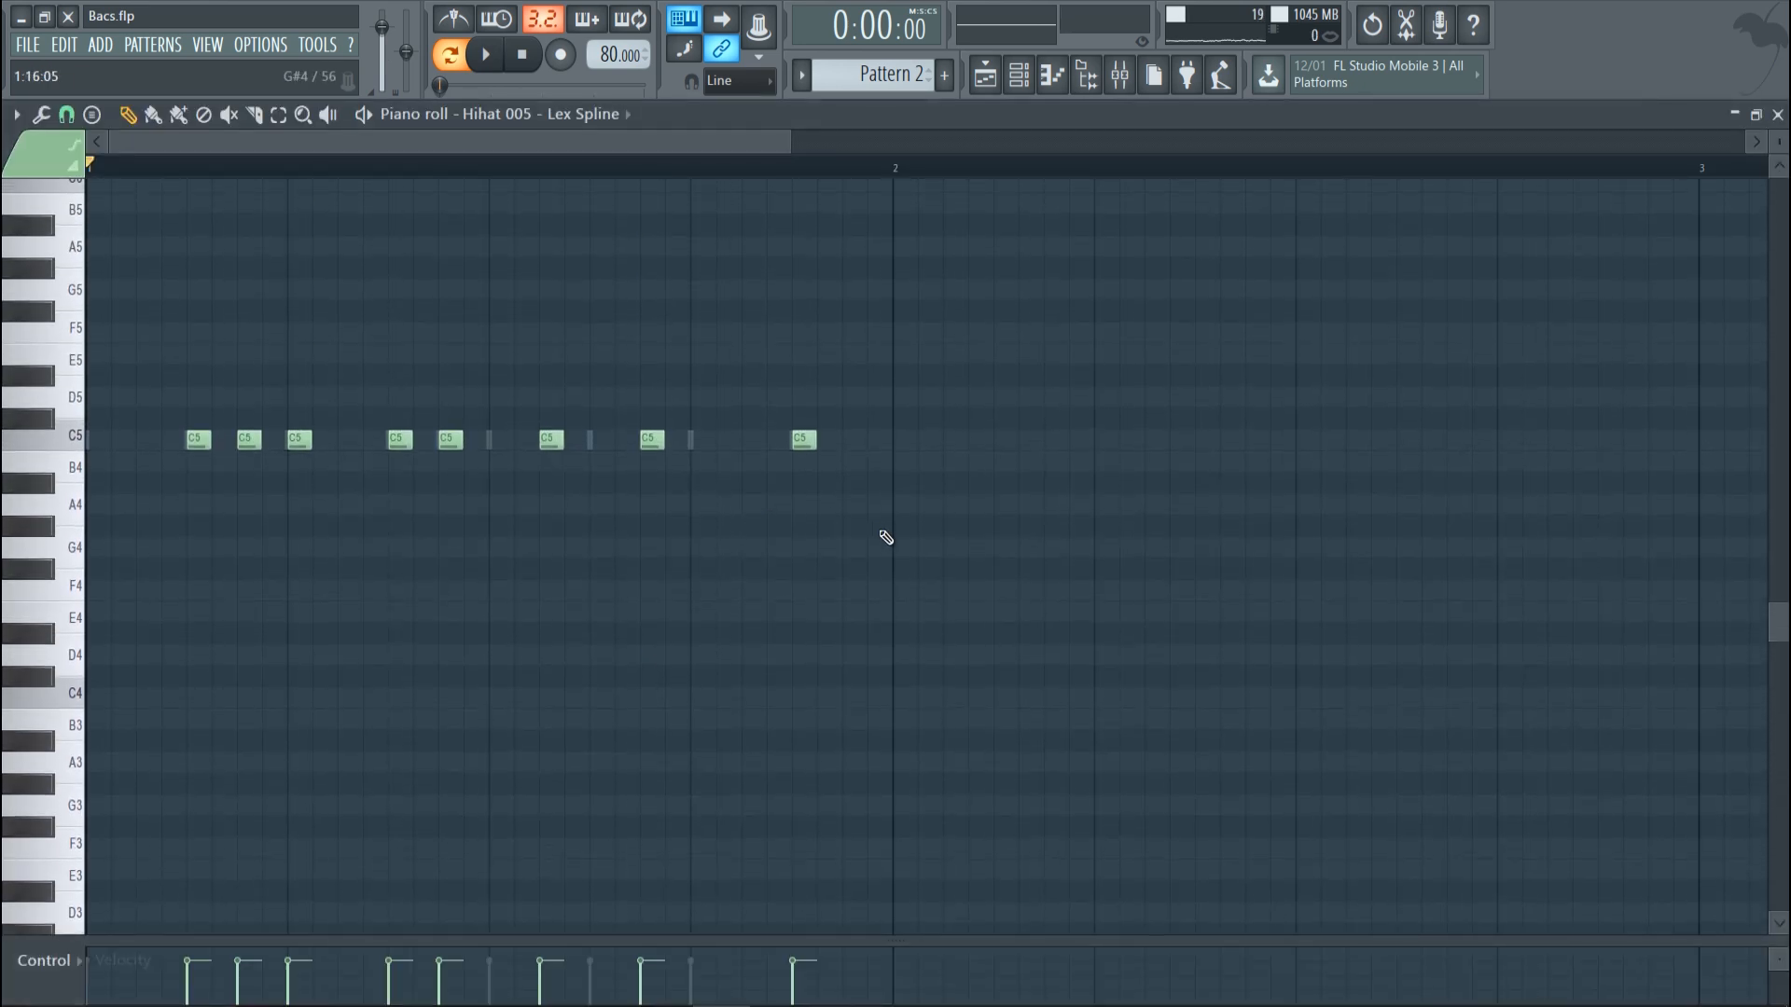
drag(911, 559, 96, 378)
key(ctrl+d)
key(space)
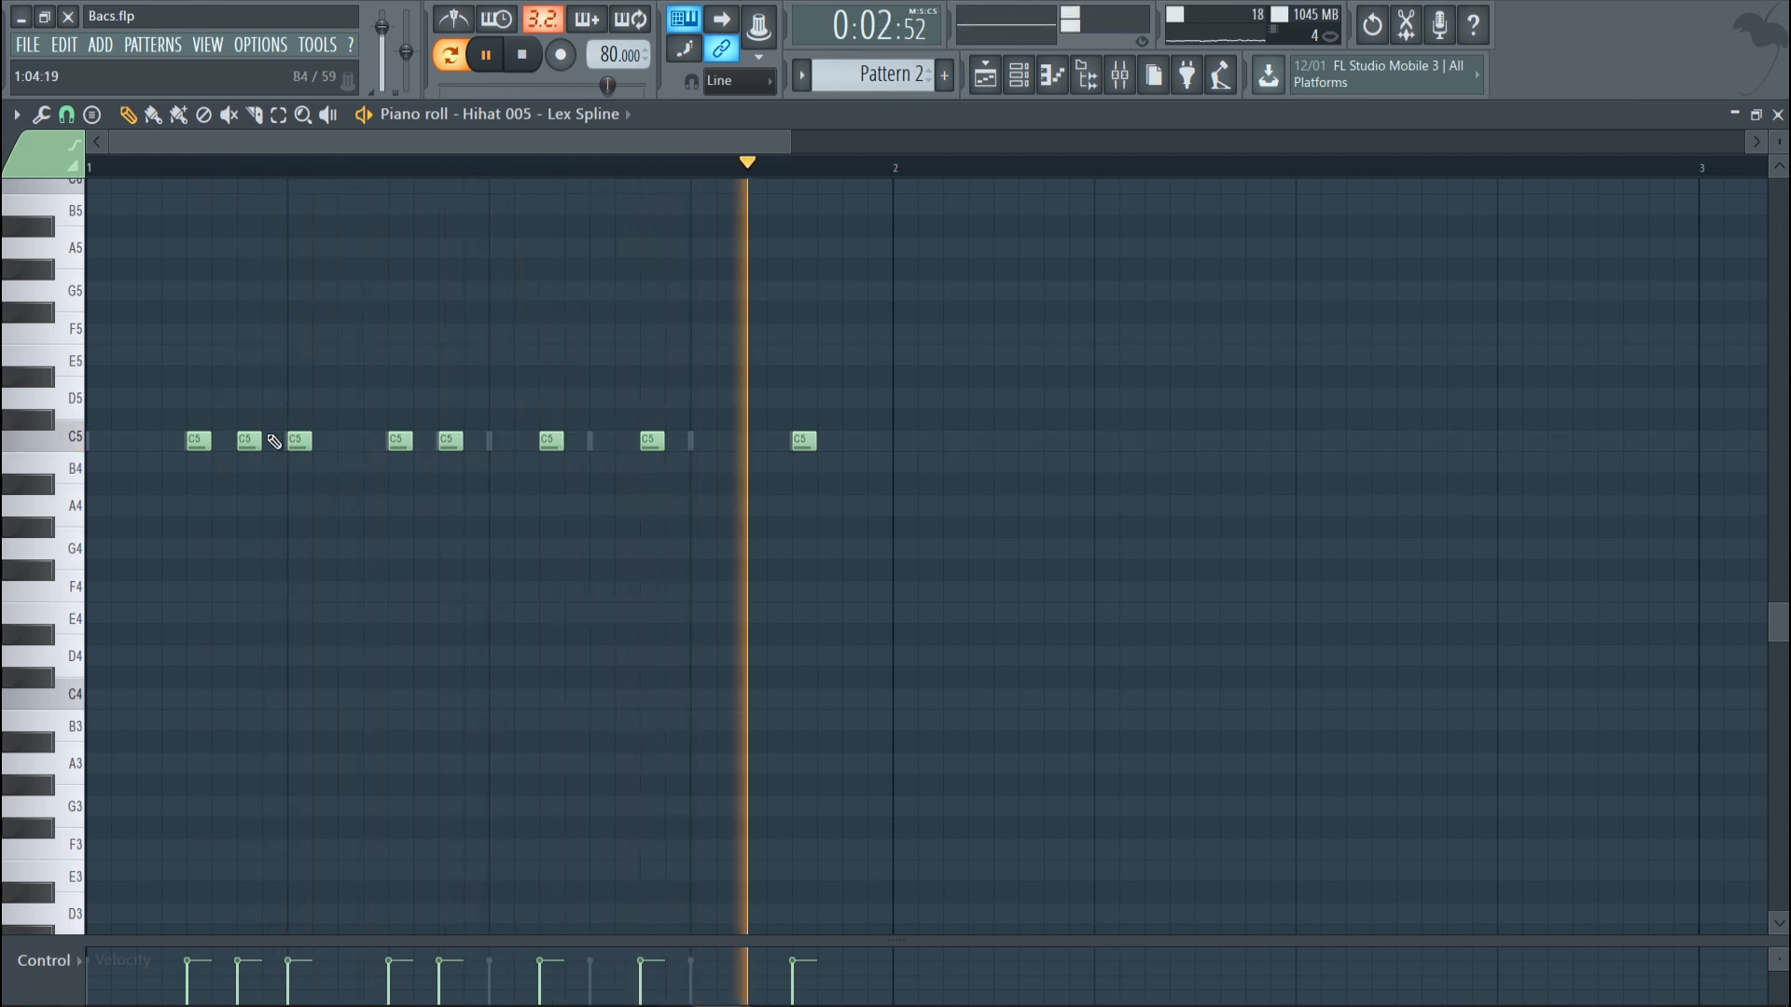
key(space)
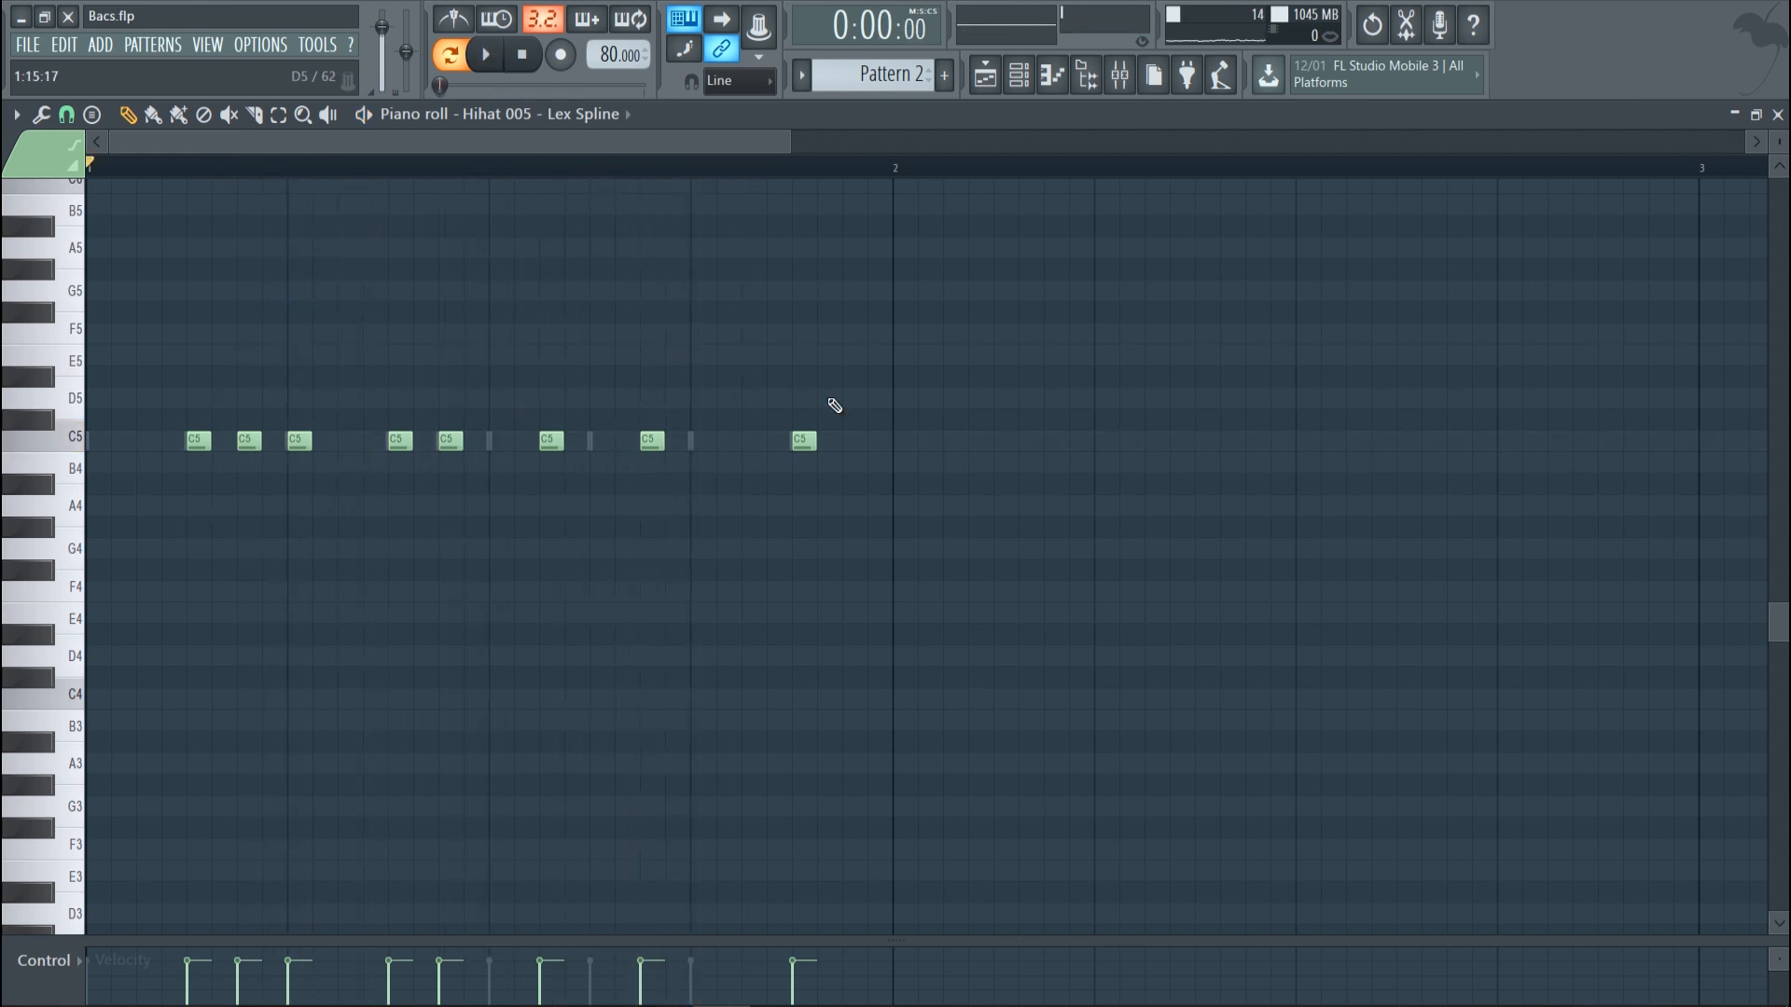
click(1735, 114)
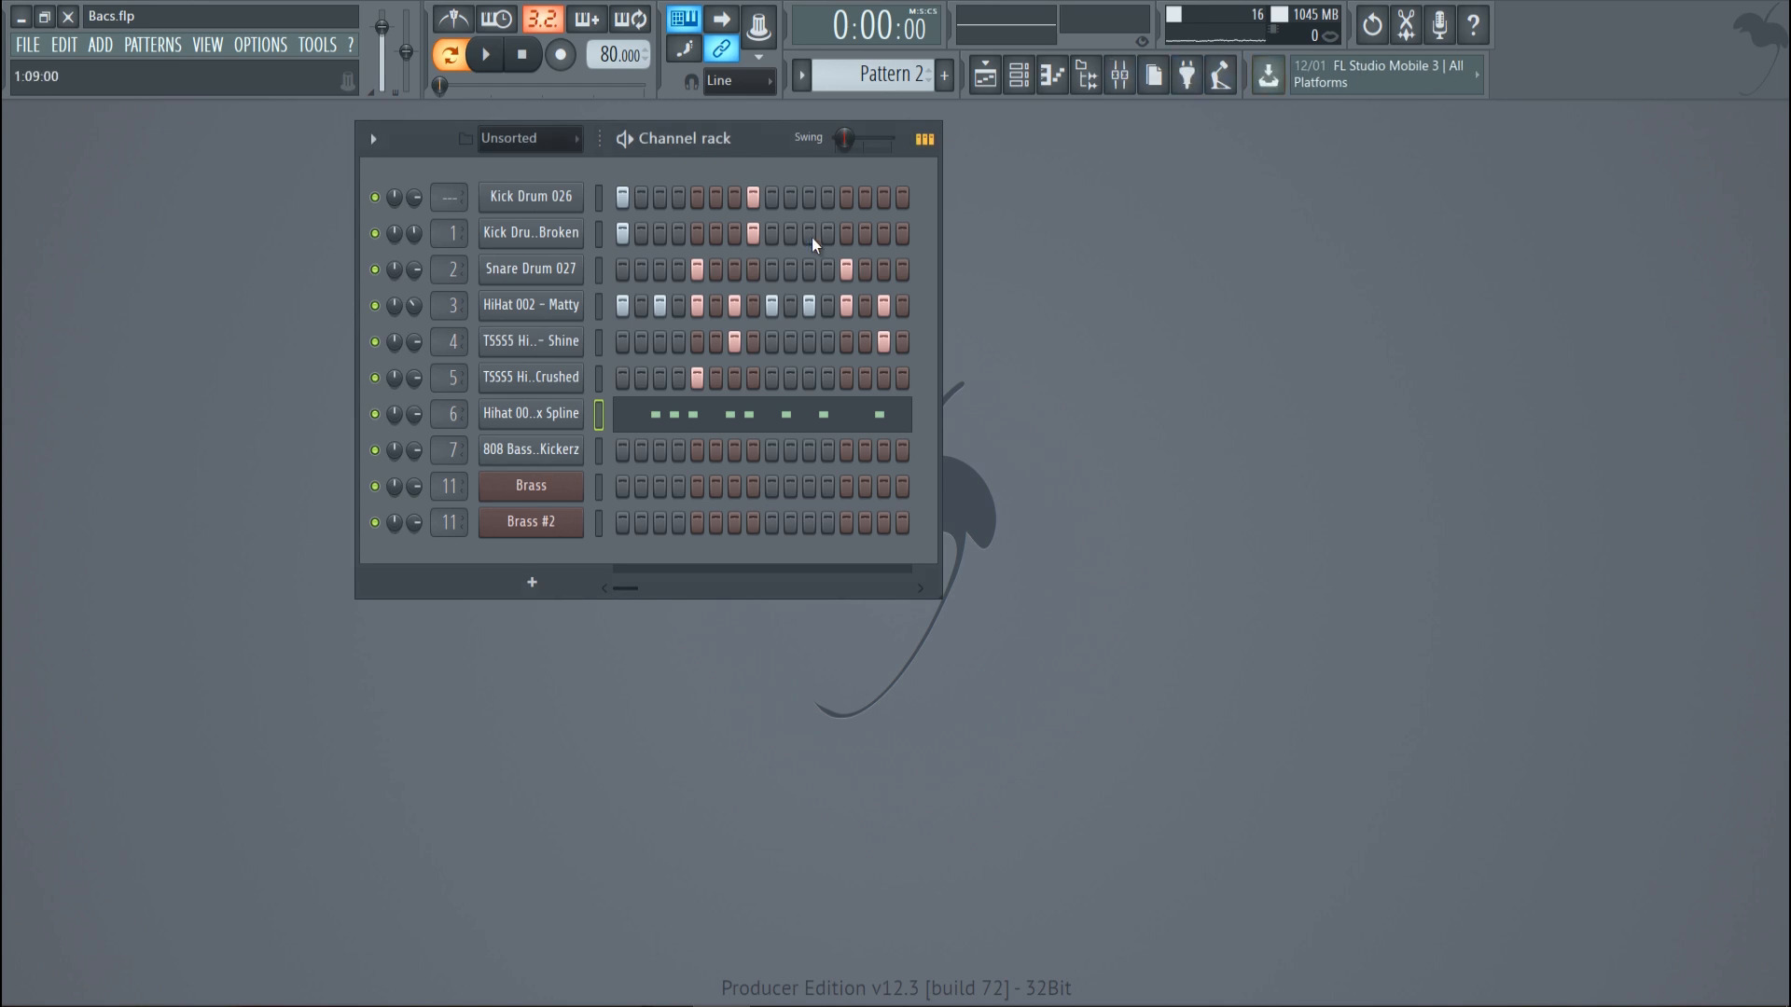
Step: Solo the Hihat 005 - Lex Spline mixer track during playback and open its Fruity delay 2 over the mixer
click(1118, 84)
key(space)
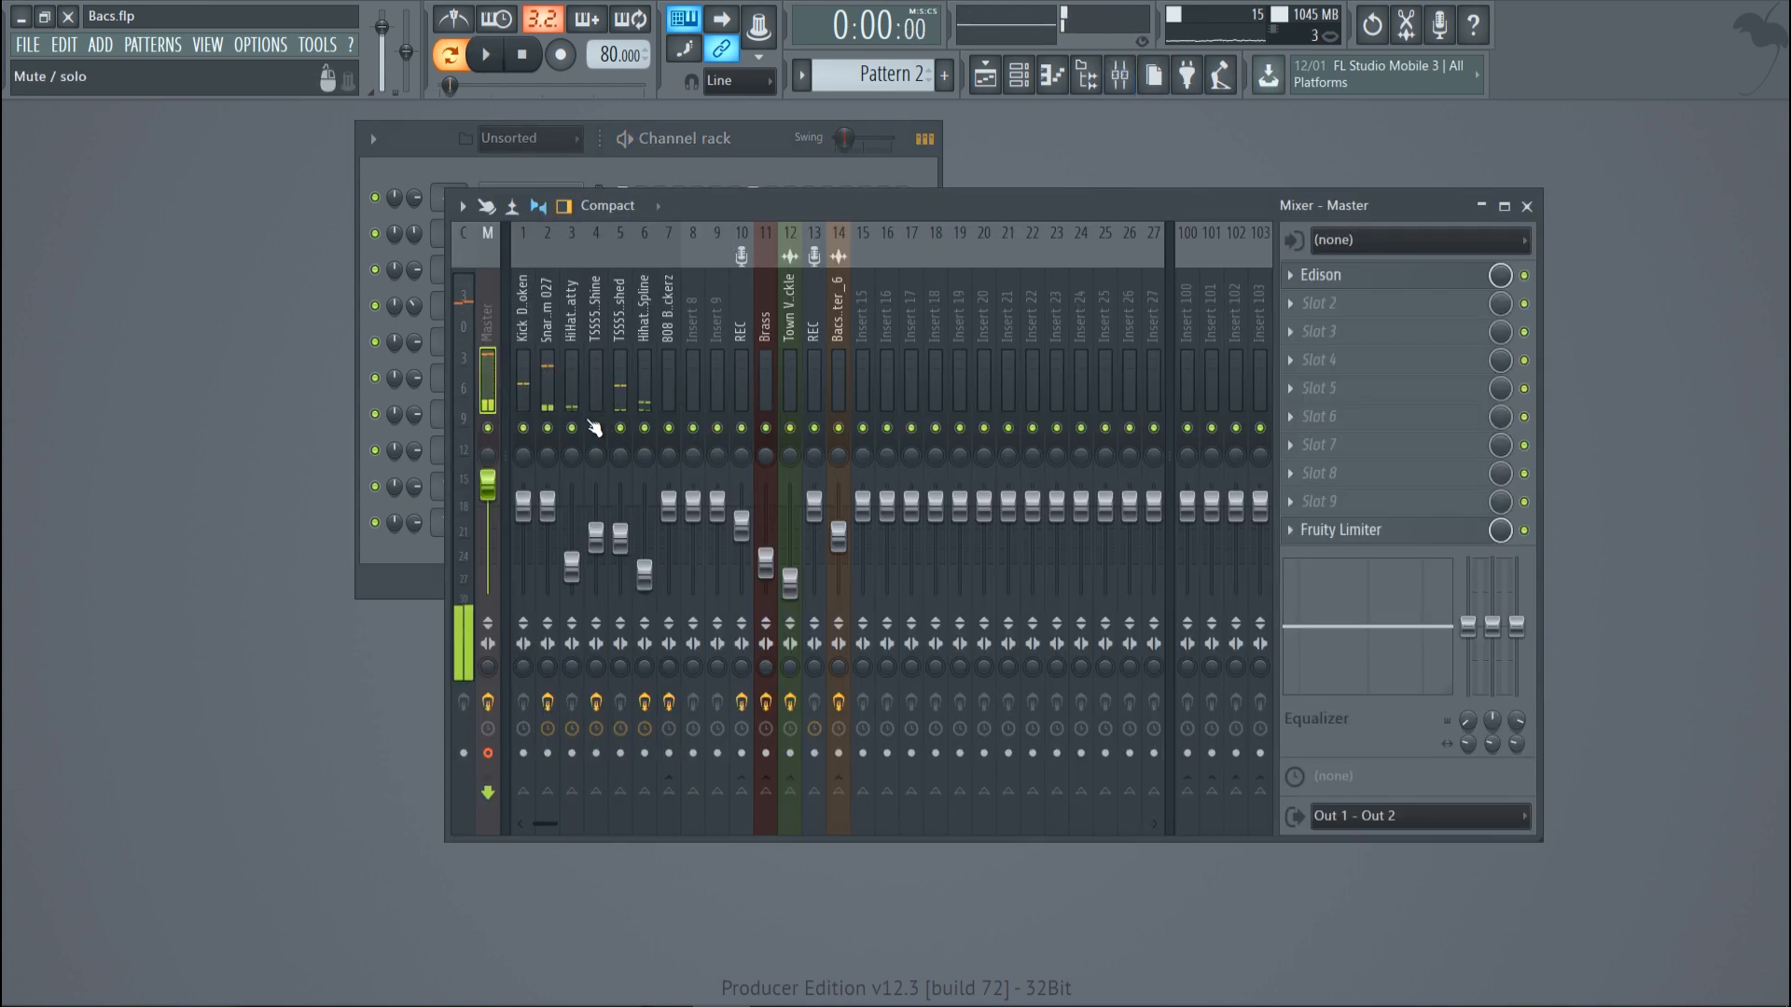
click(641, 429)
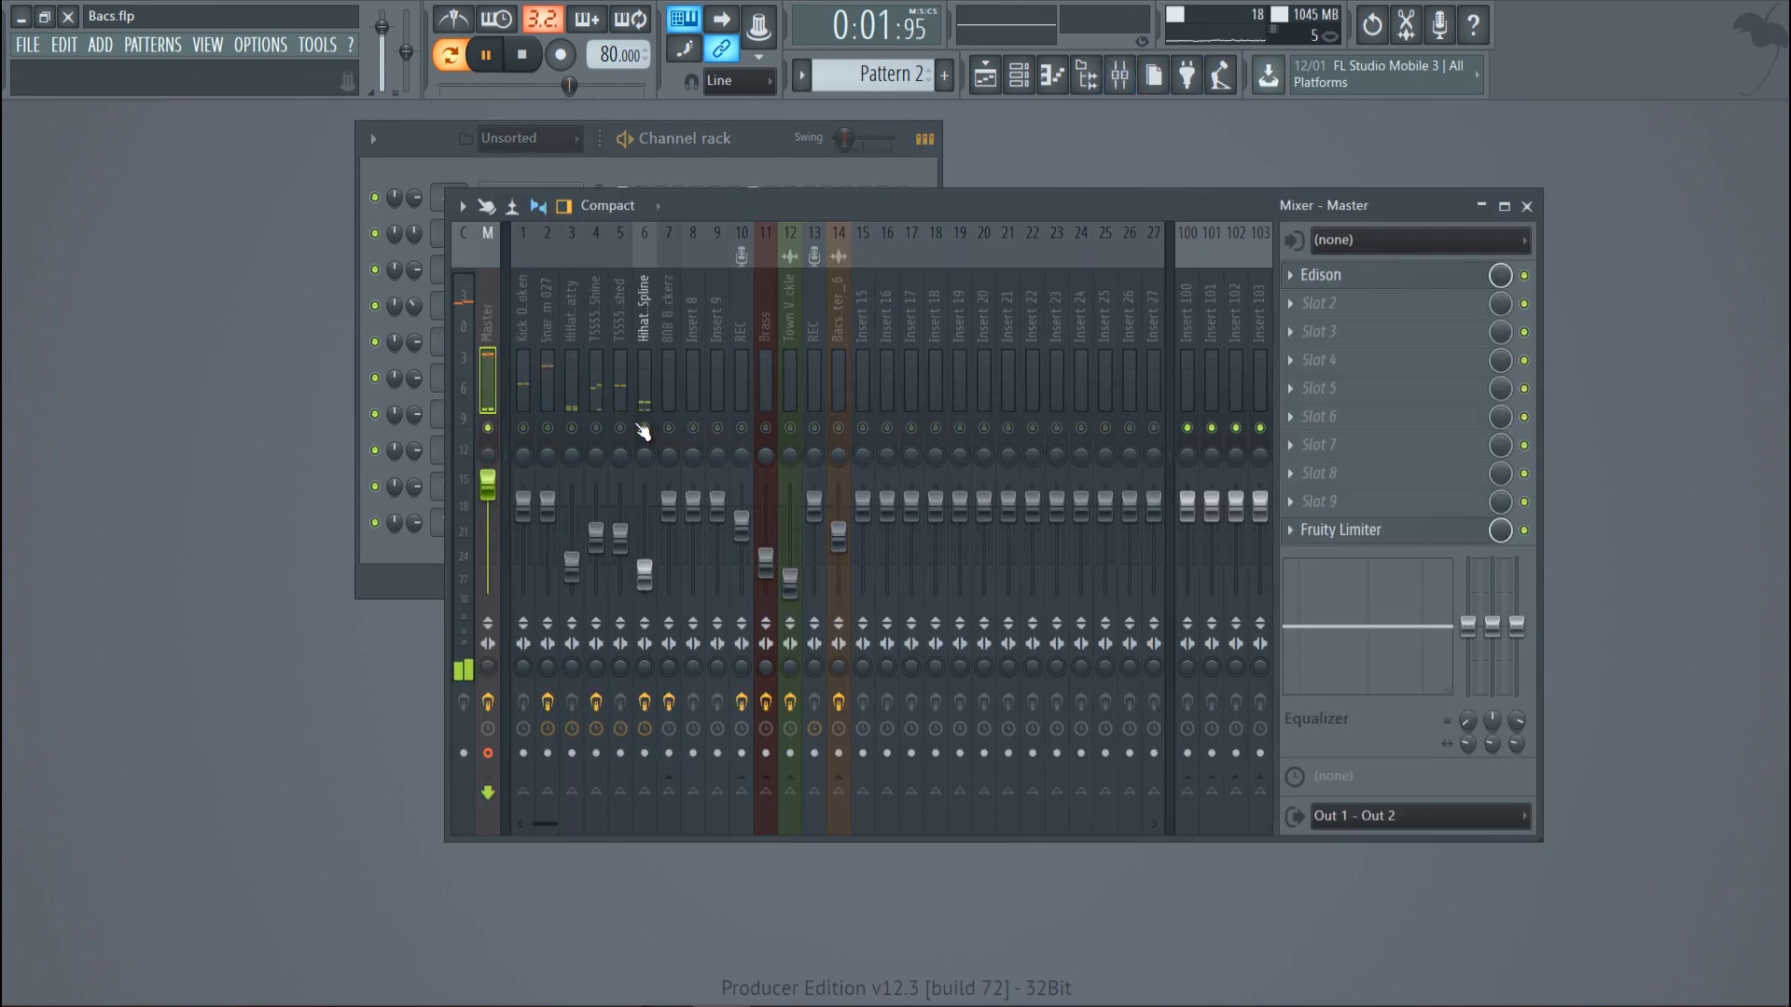
click(640, 322)
click(1343, 276)
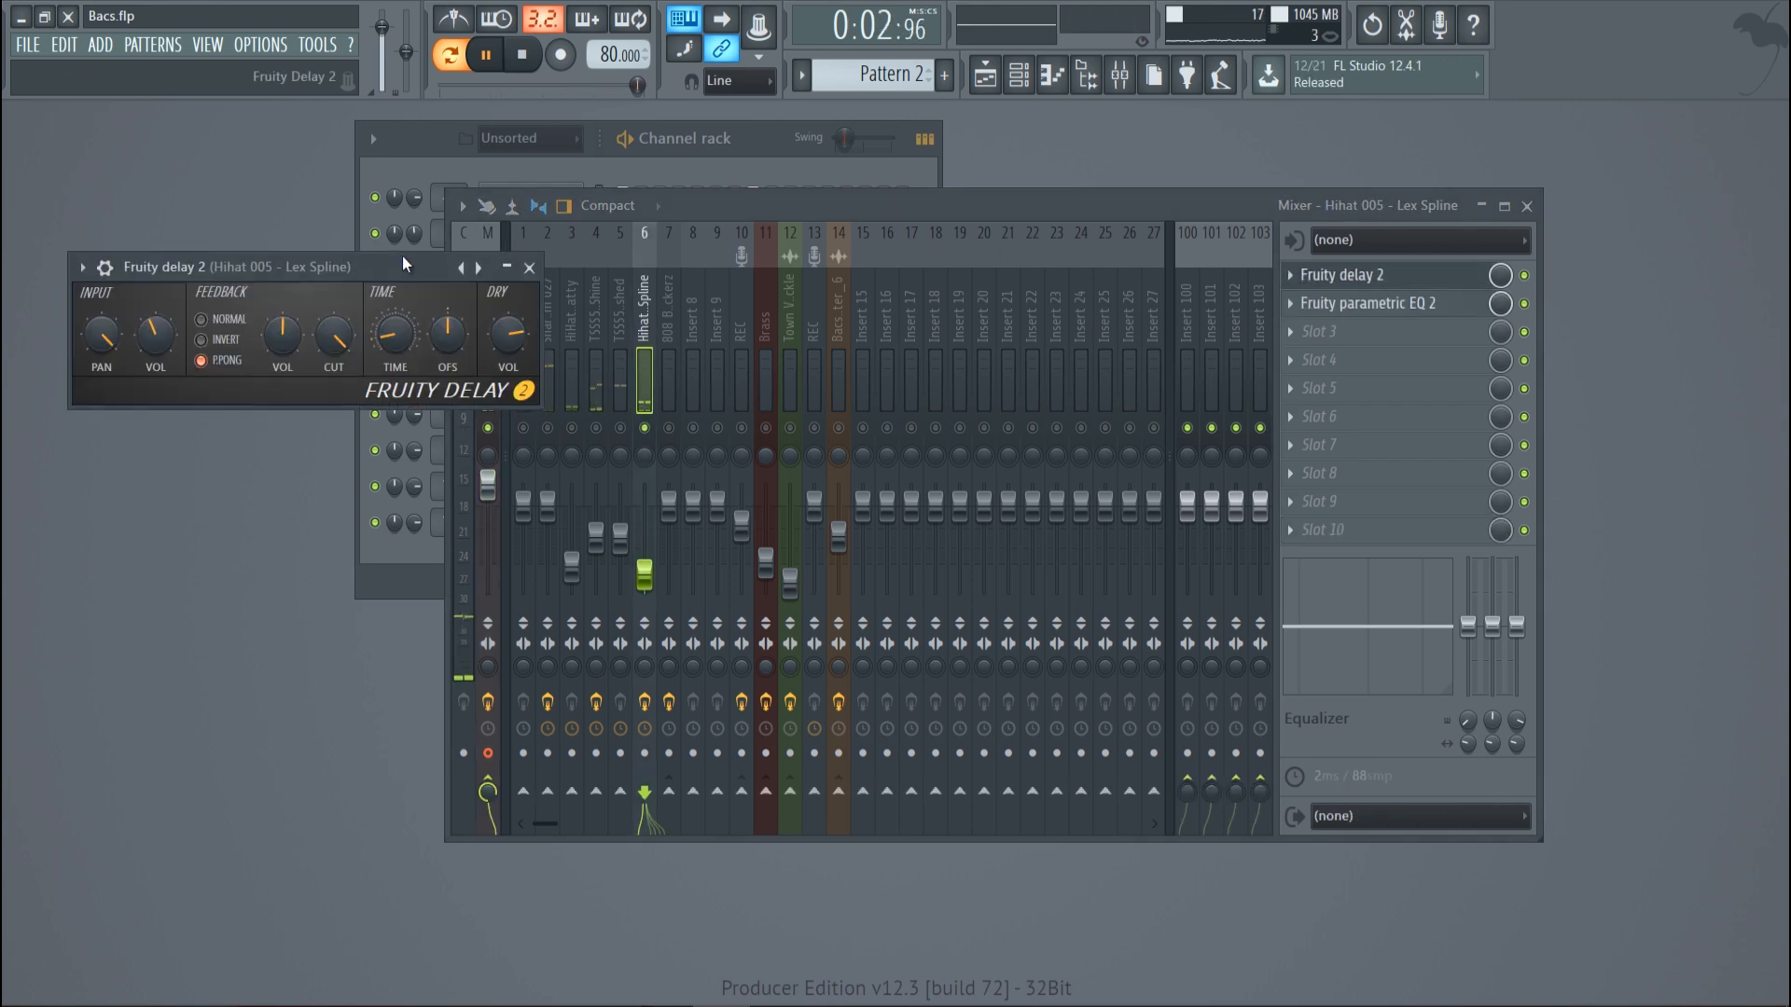
drag(403, 259, 1030, 259)
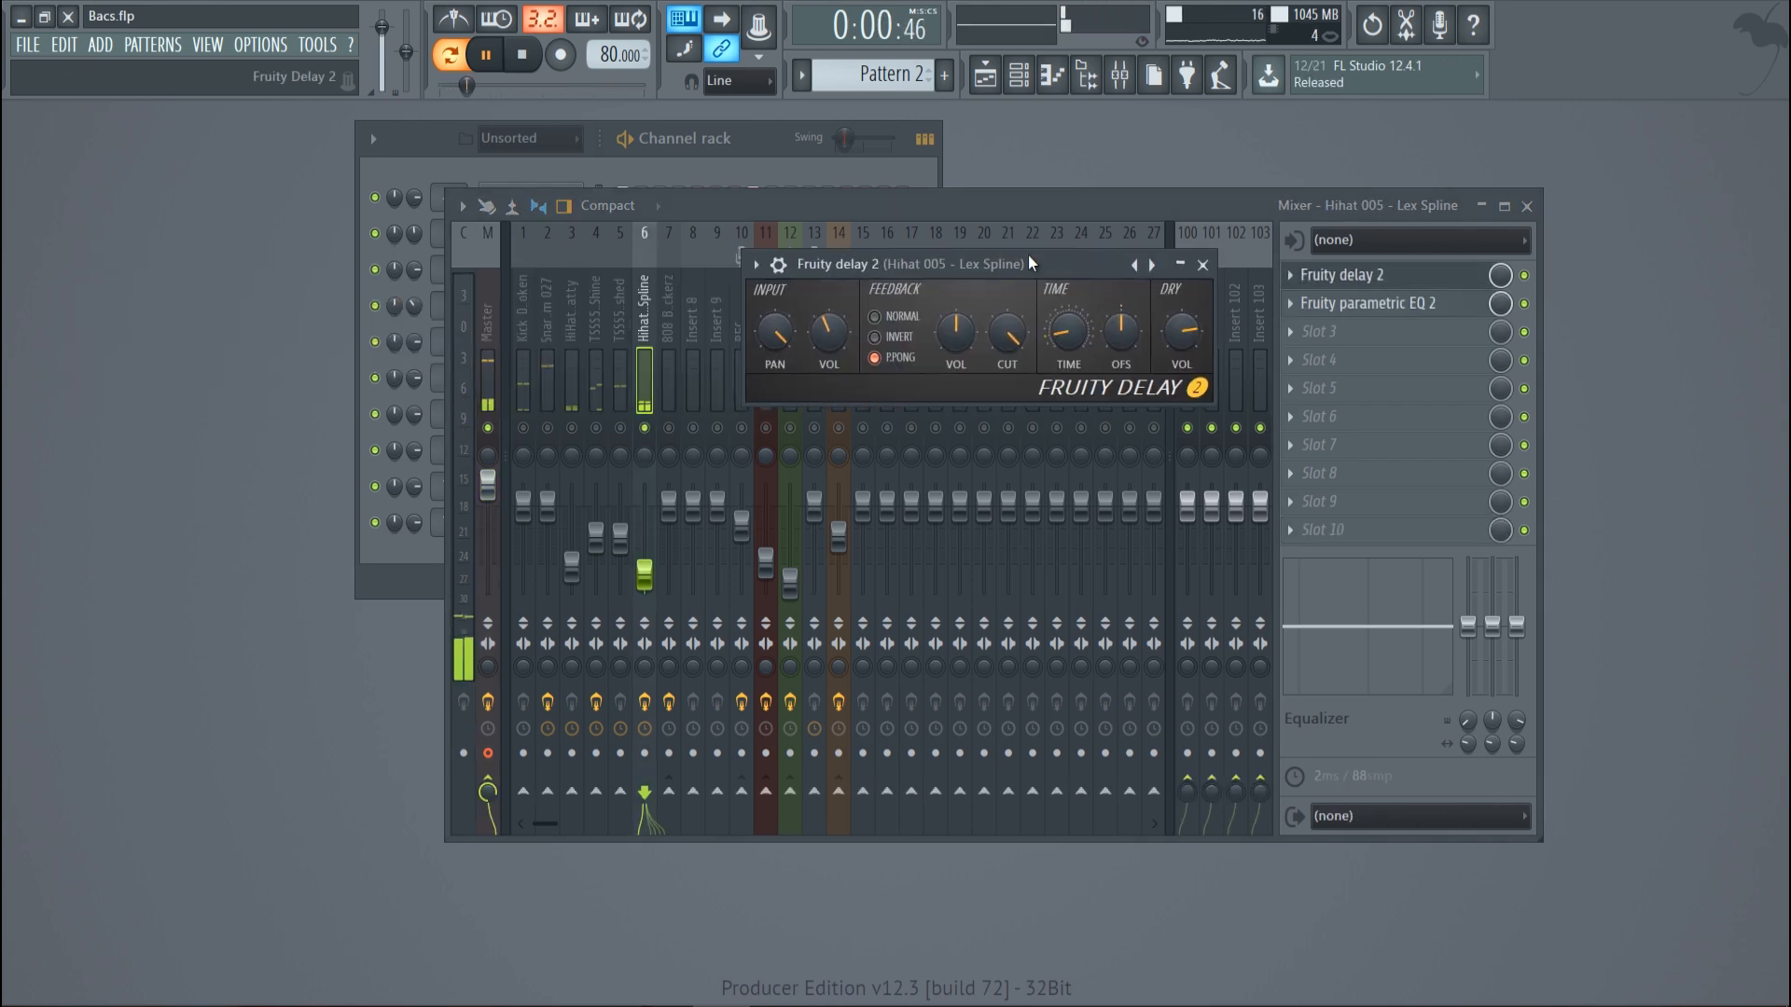
Step: Set the delay time of Fruity delay 2 to 3 steps and its input pan fully to the right
right_click(1059, 332)
mouse_move(1090, 370)
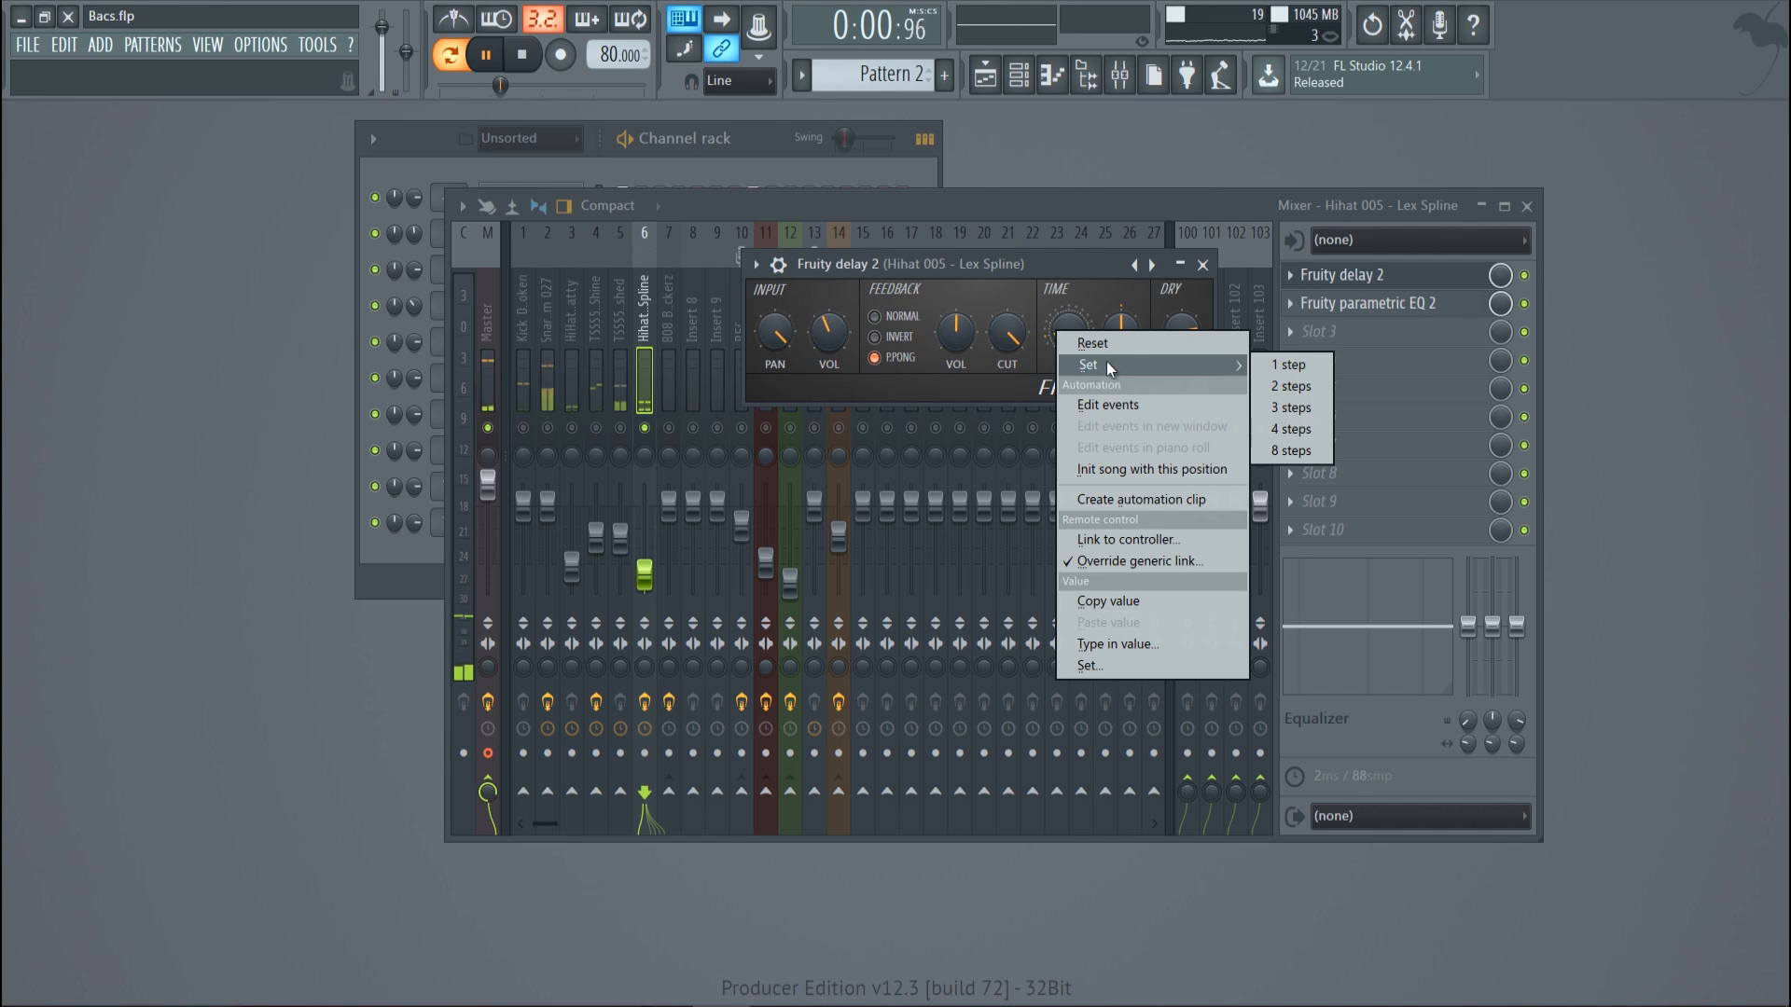
click(1281, 410)
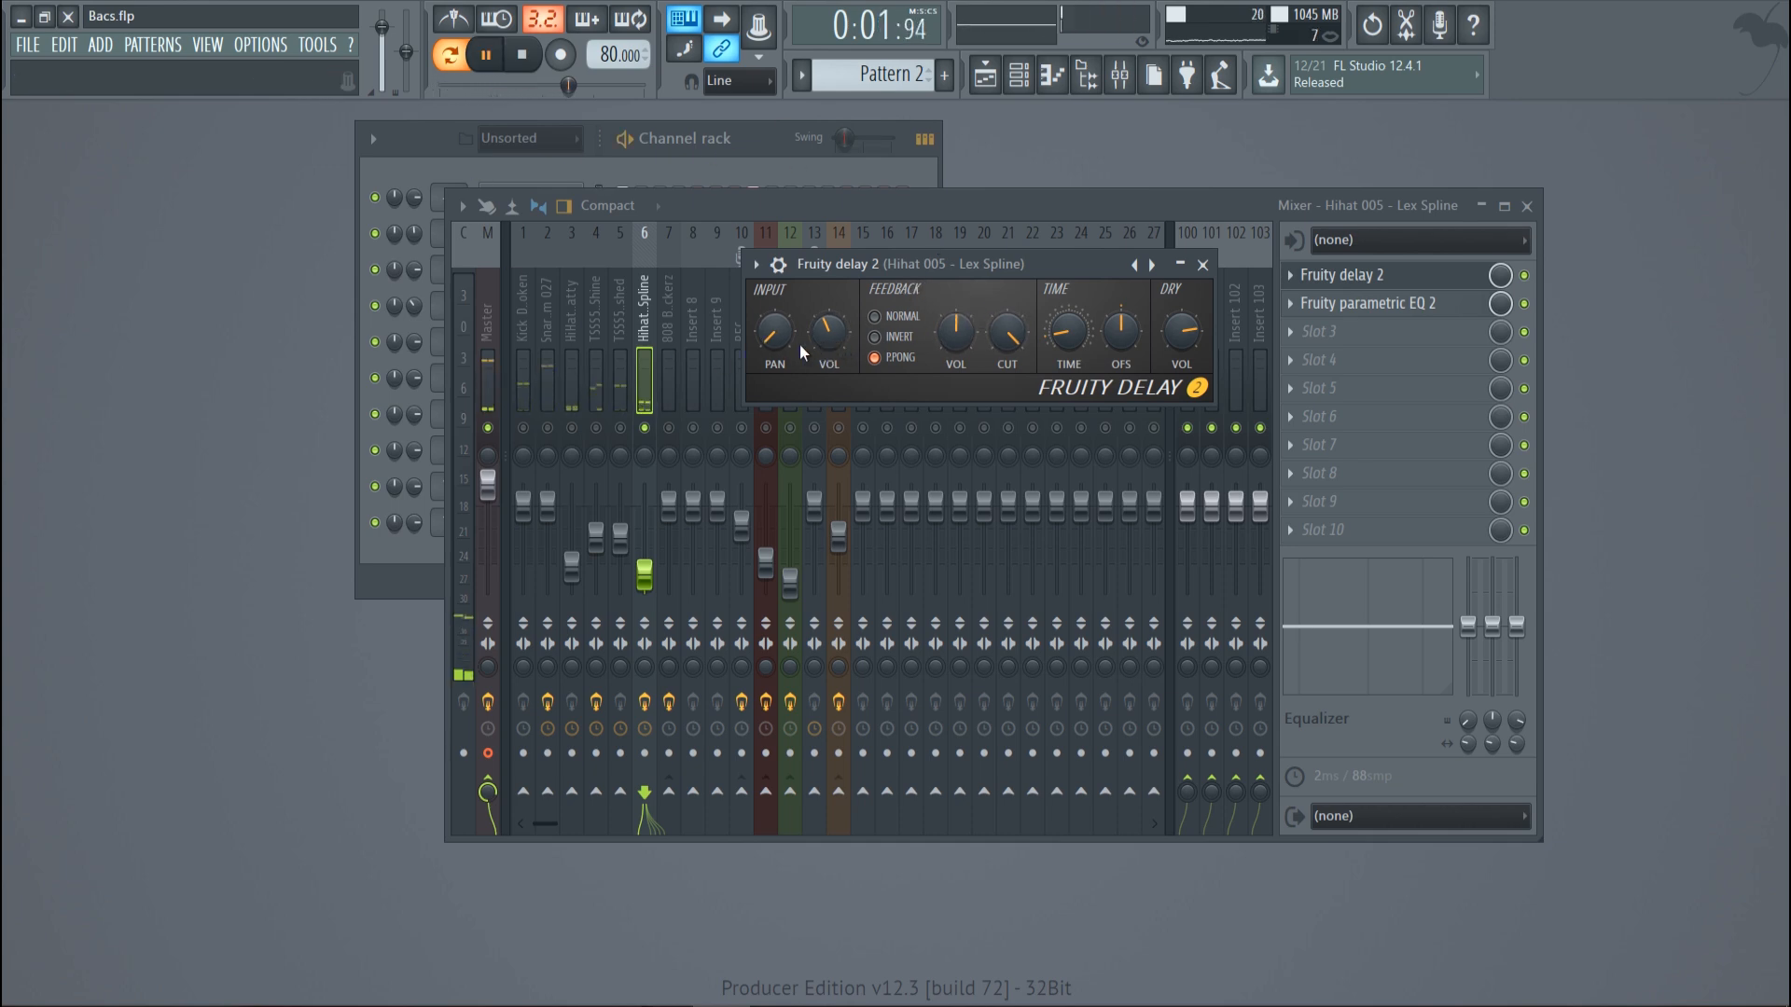
drag(776, 344, 765, 274)
Step: Clear the workspace, solo Track 5 and Track 6 in the playlist and play them together from bar 9
click(207, 43)
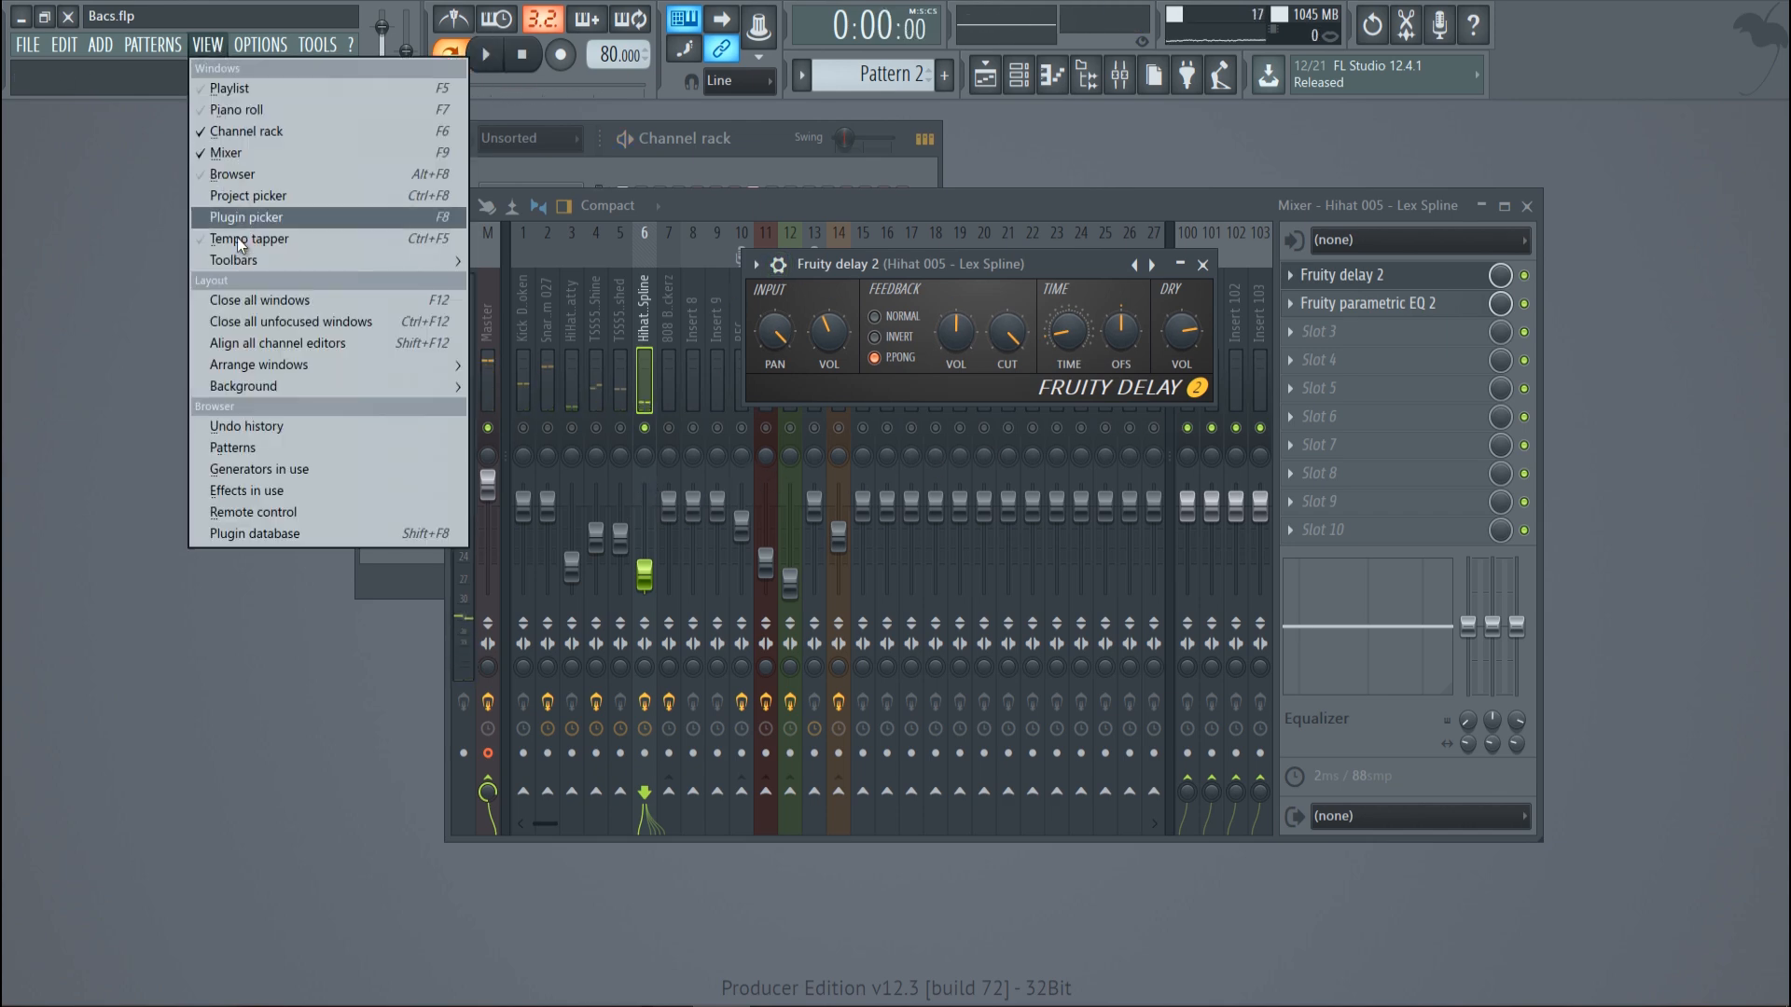
click(238, 297)
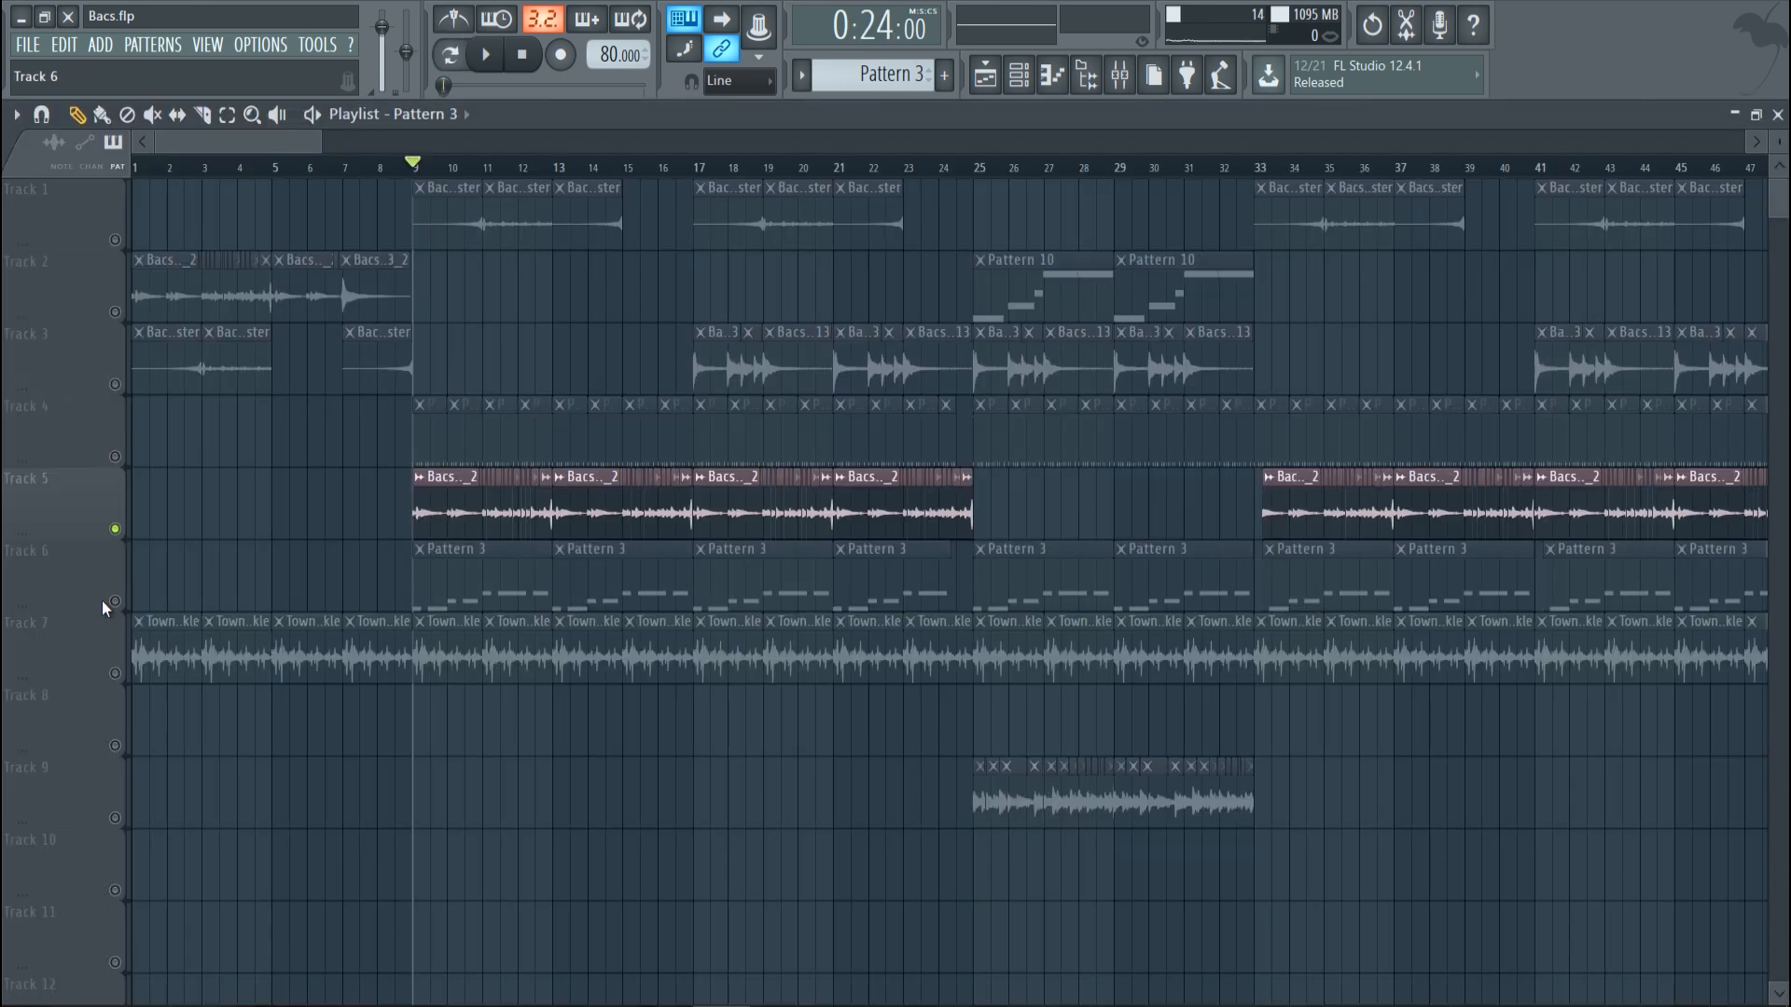
click(115, 601)
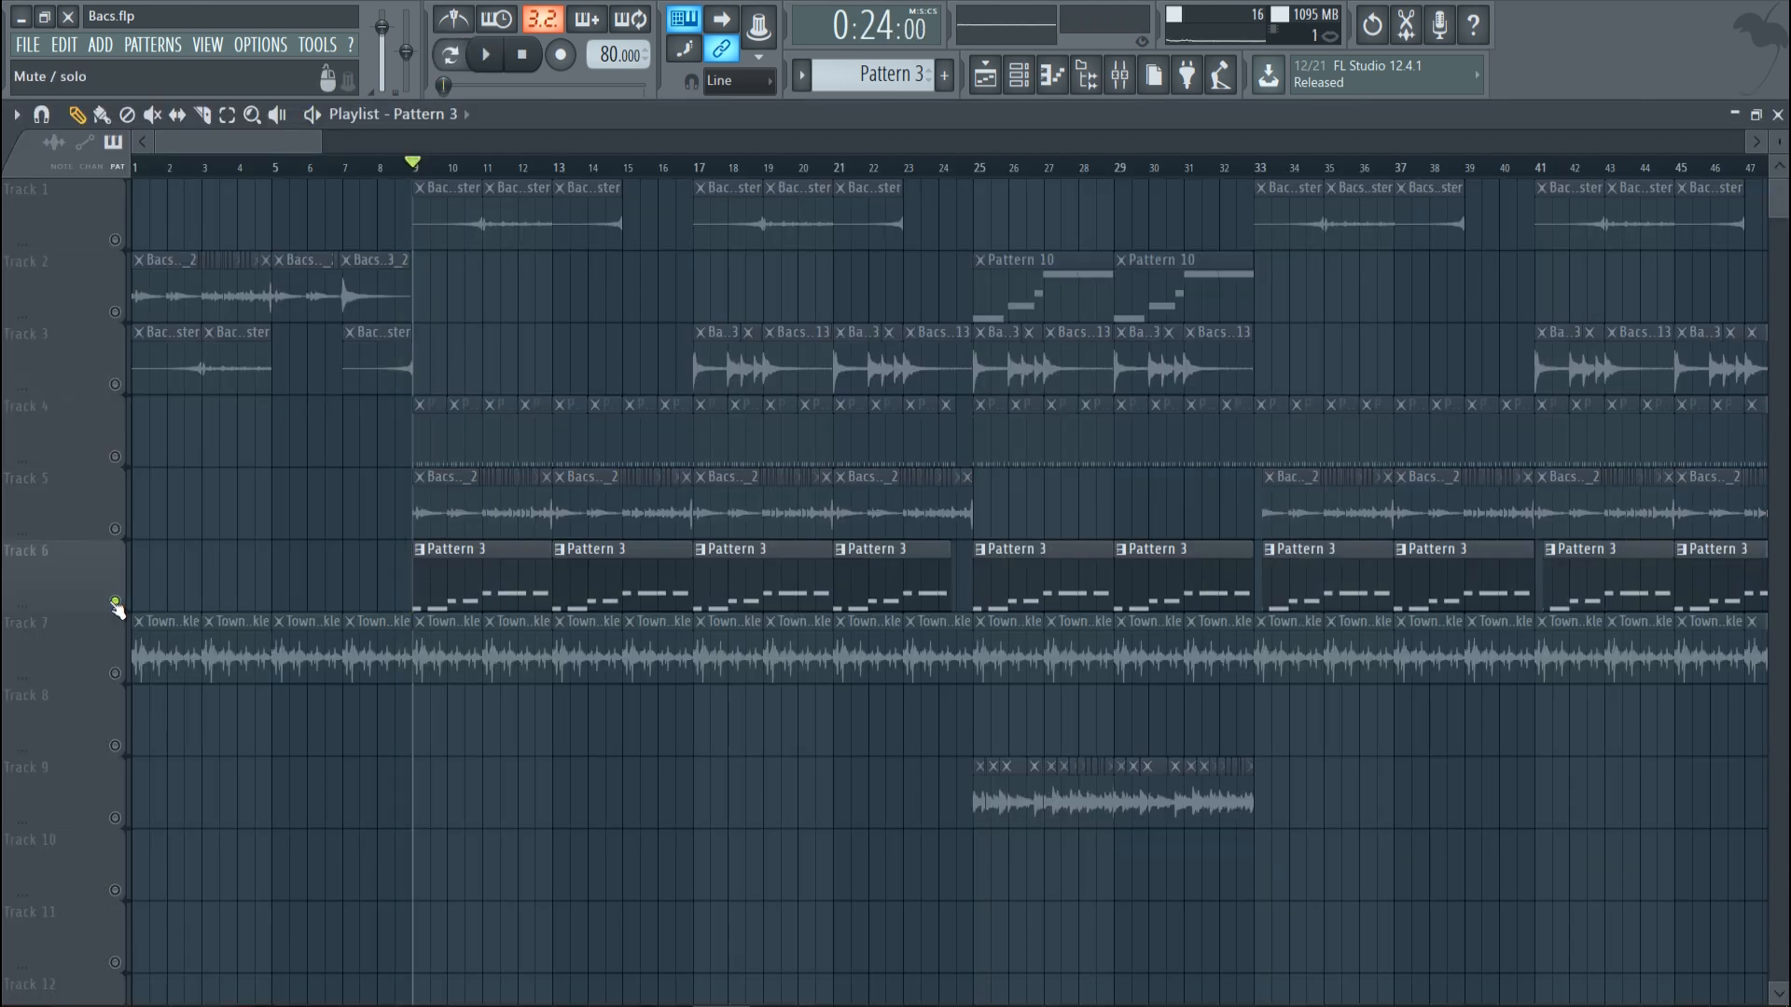
click(116, 529)
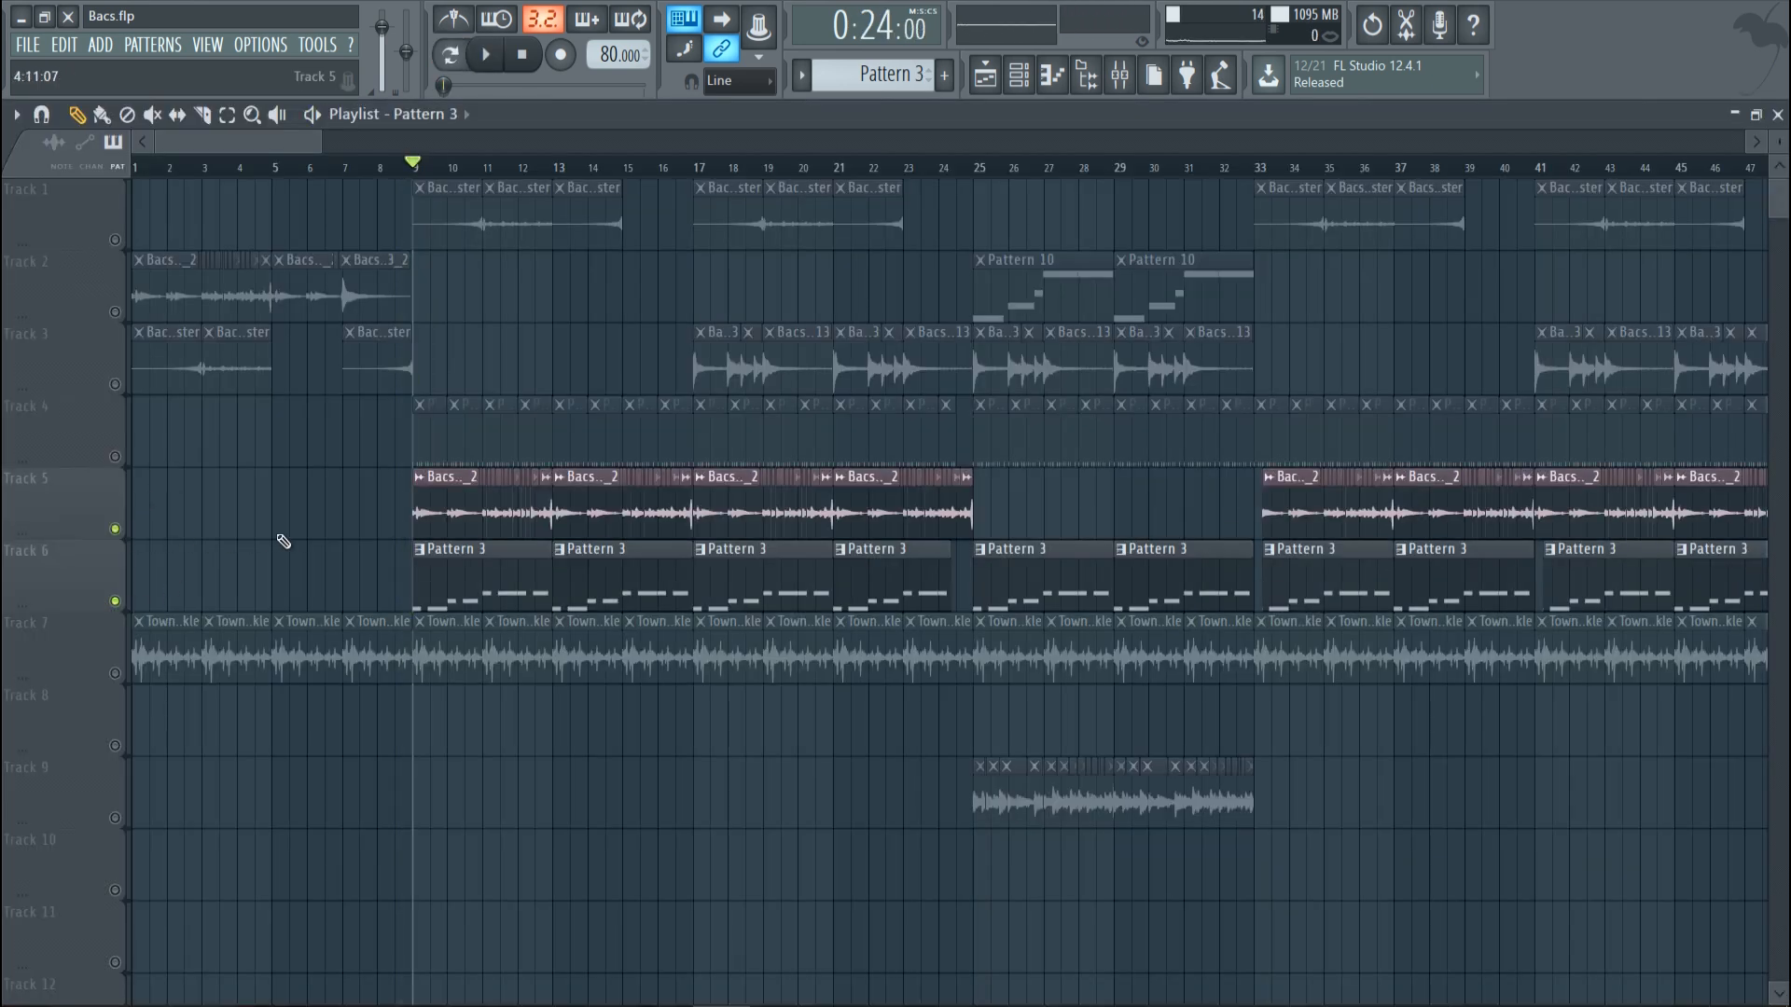
key(space)
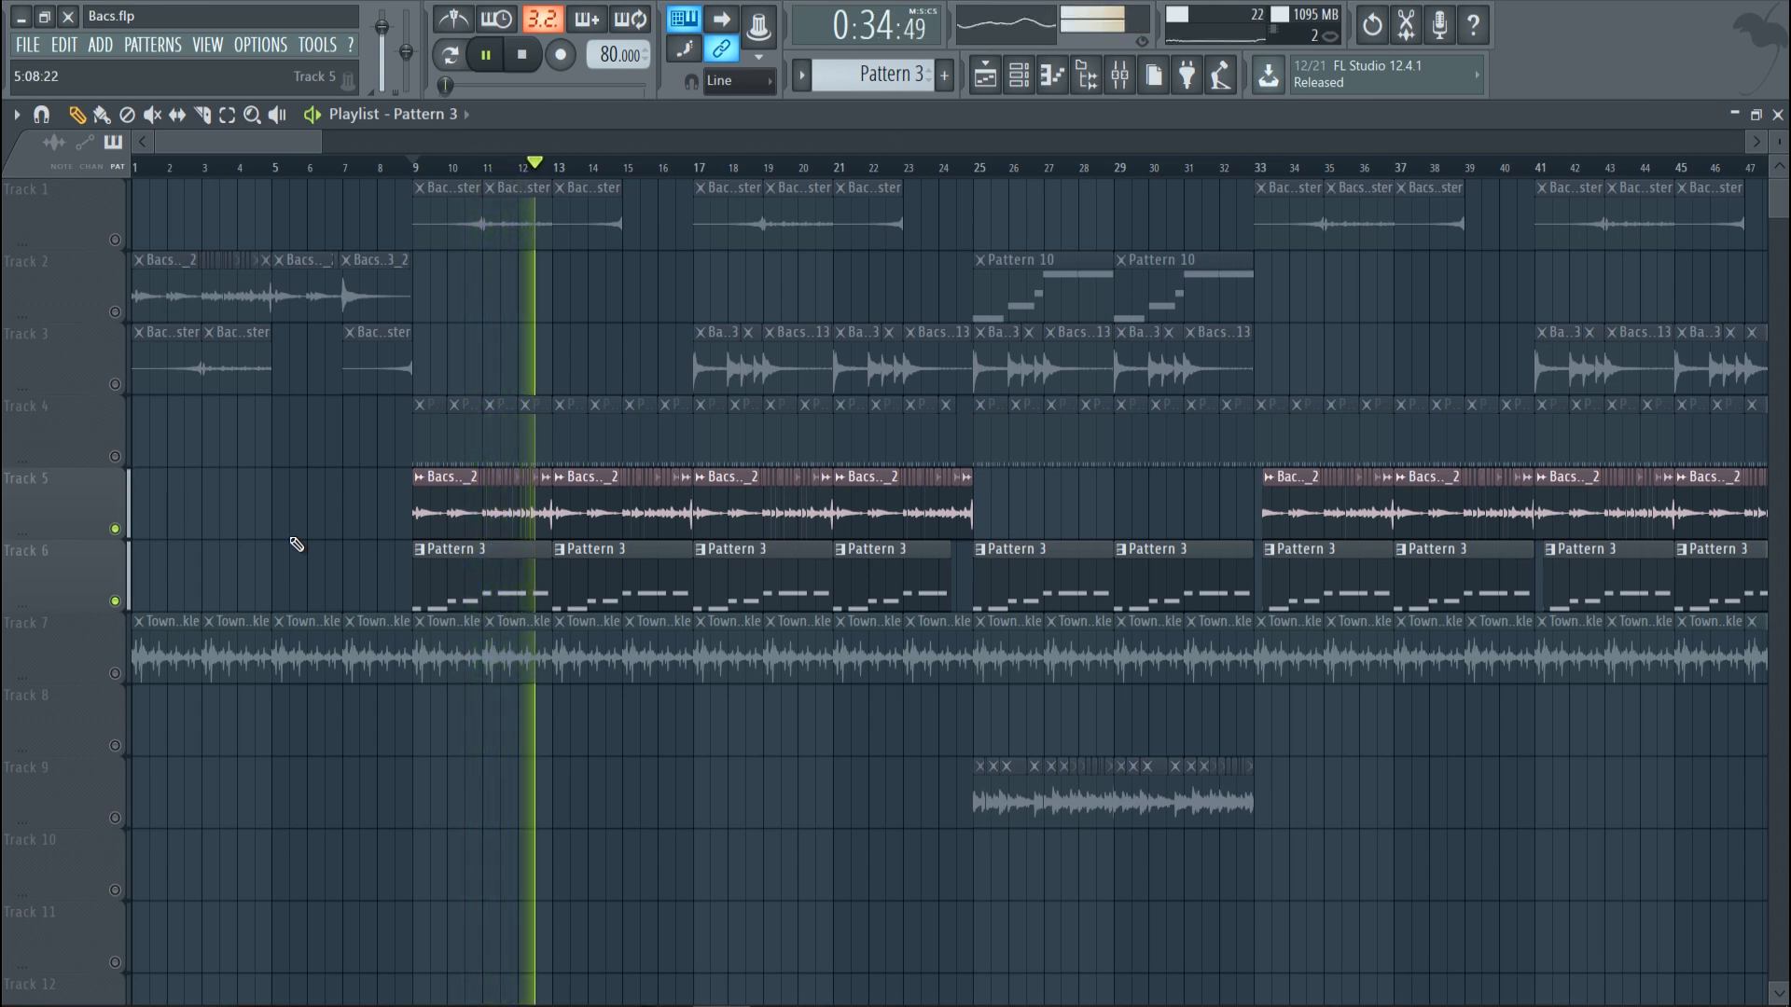
key(space)
Step: Clear the workspace to the channel rack and select the Master track in the mixer
click(207, 44)
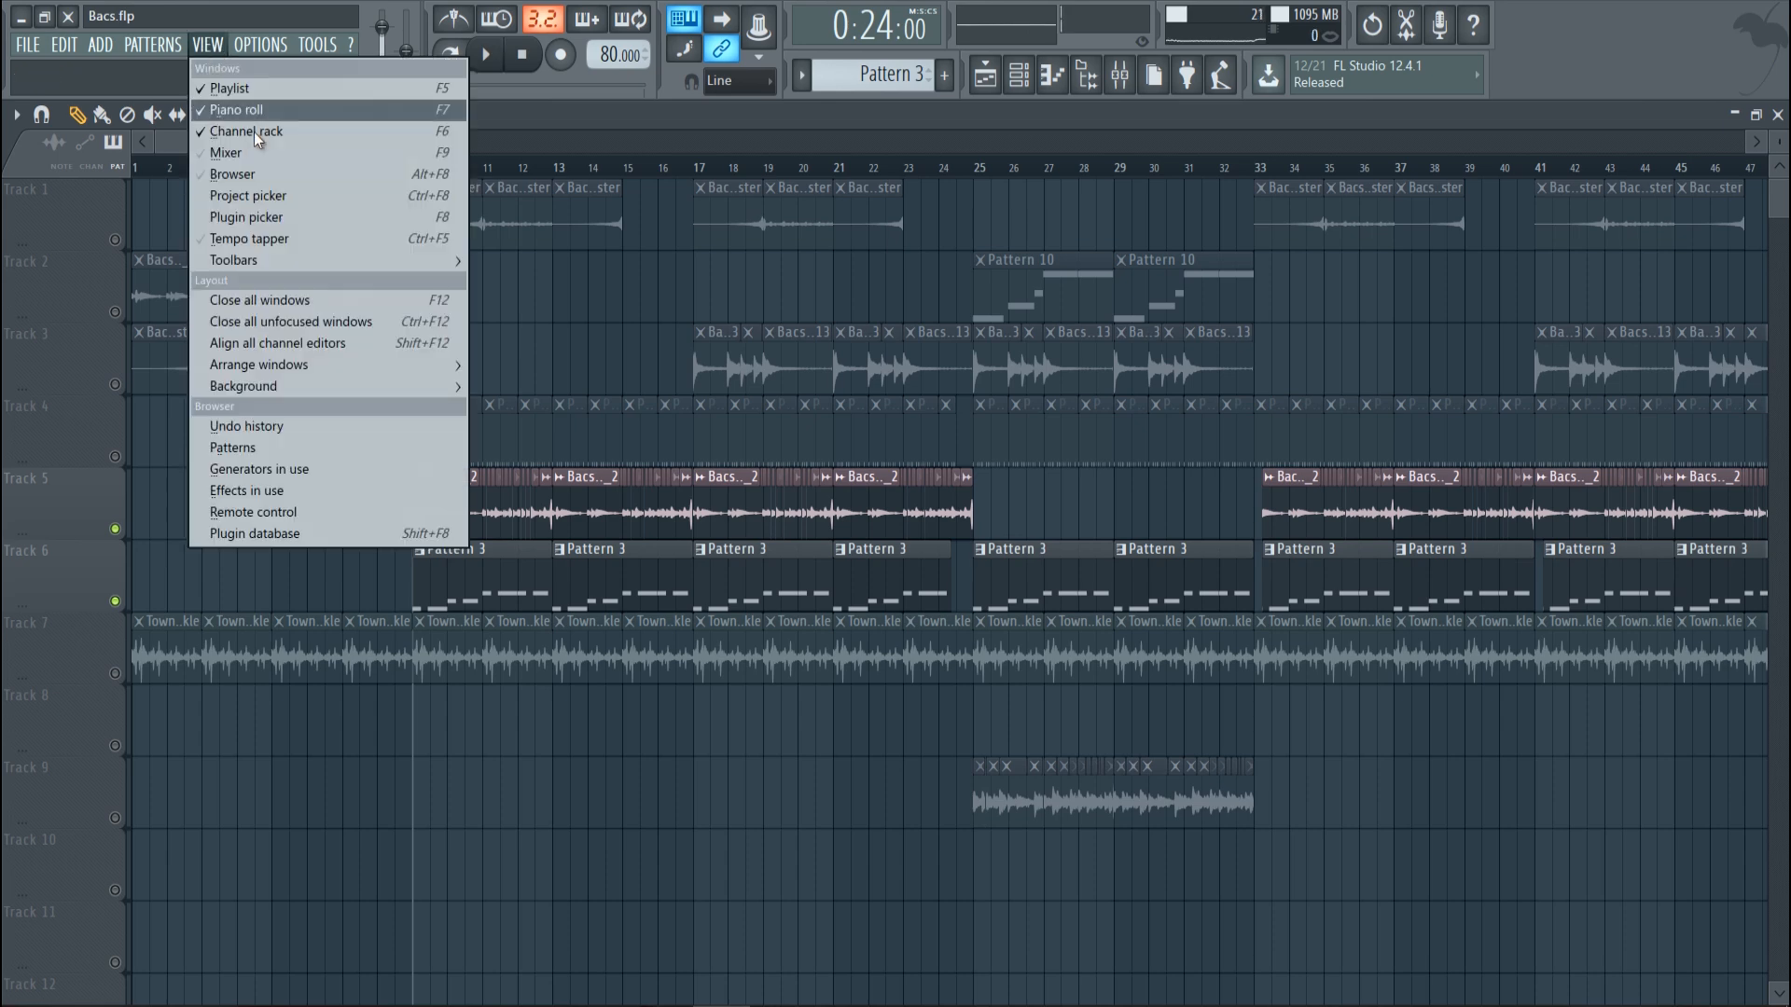
click(286, 307)
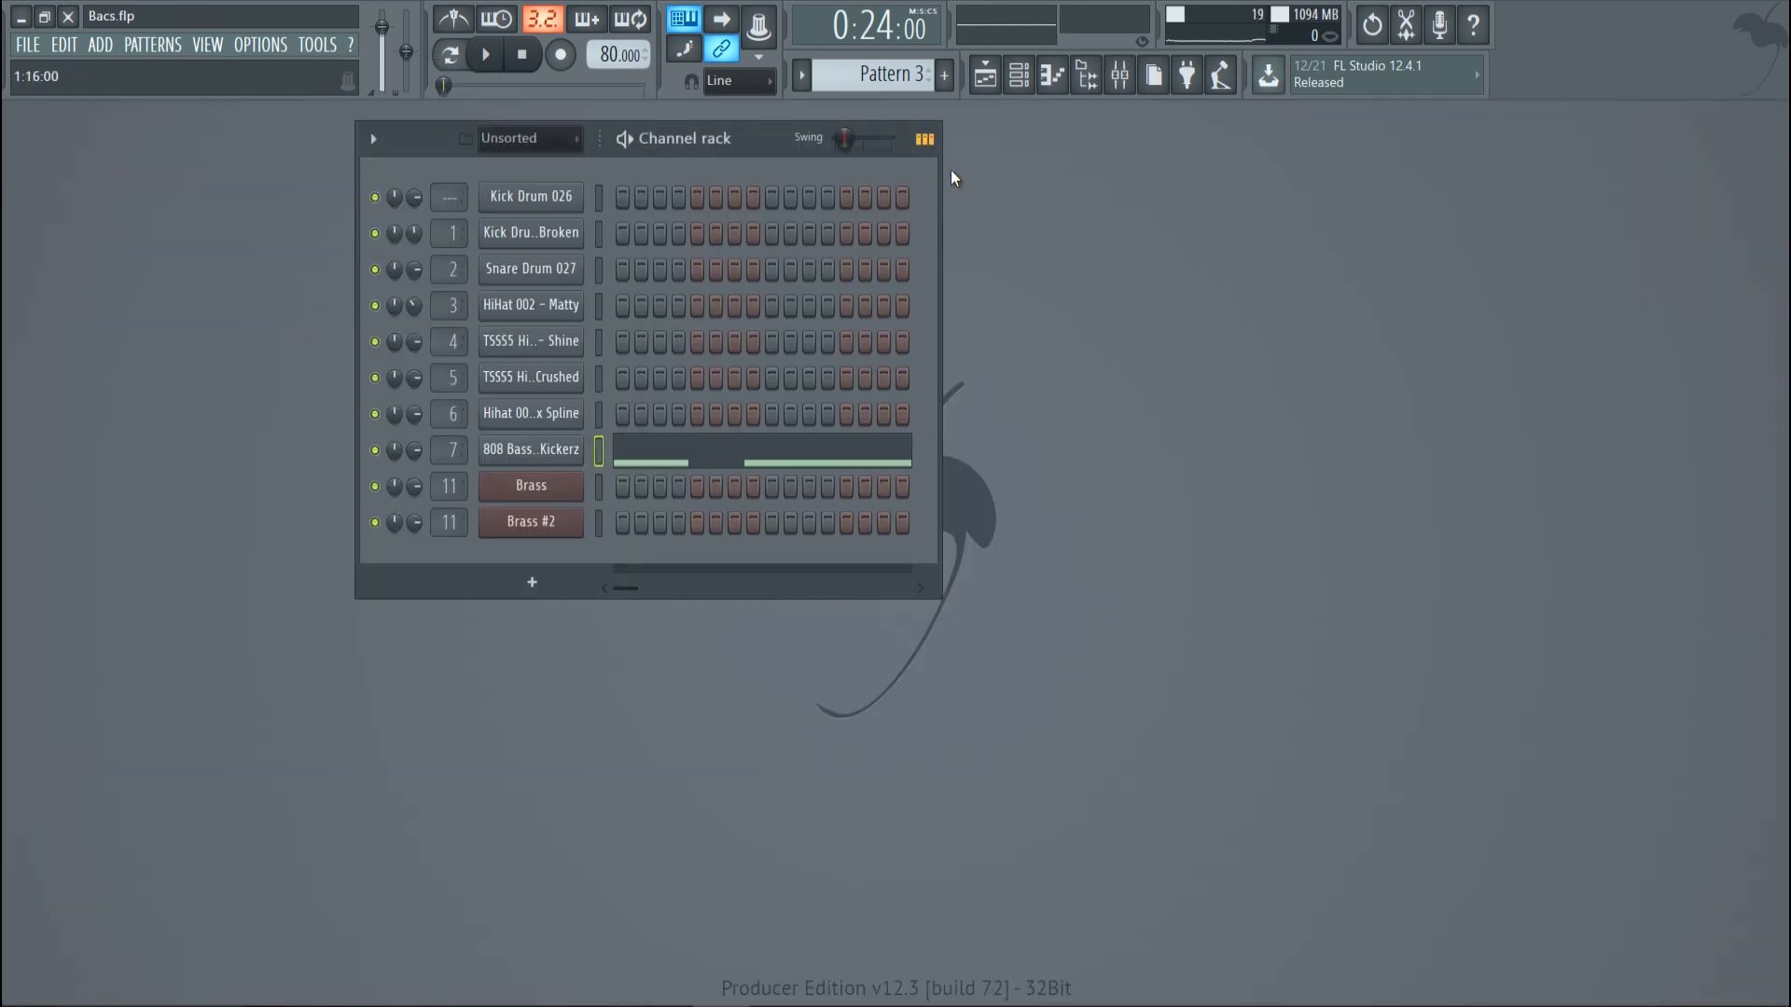
click(1119, 77)
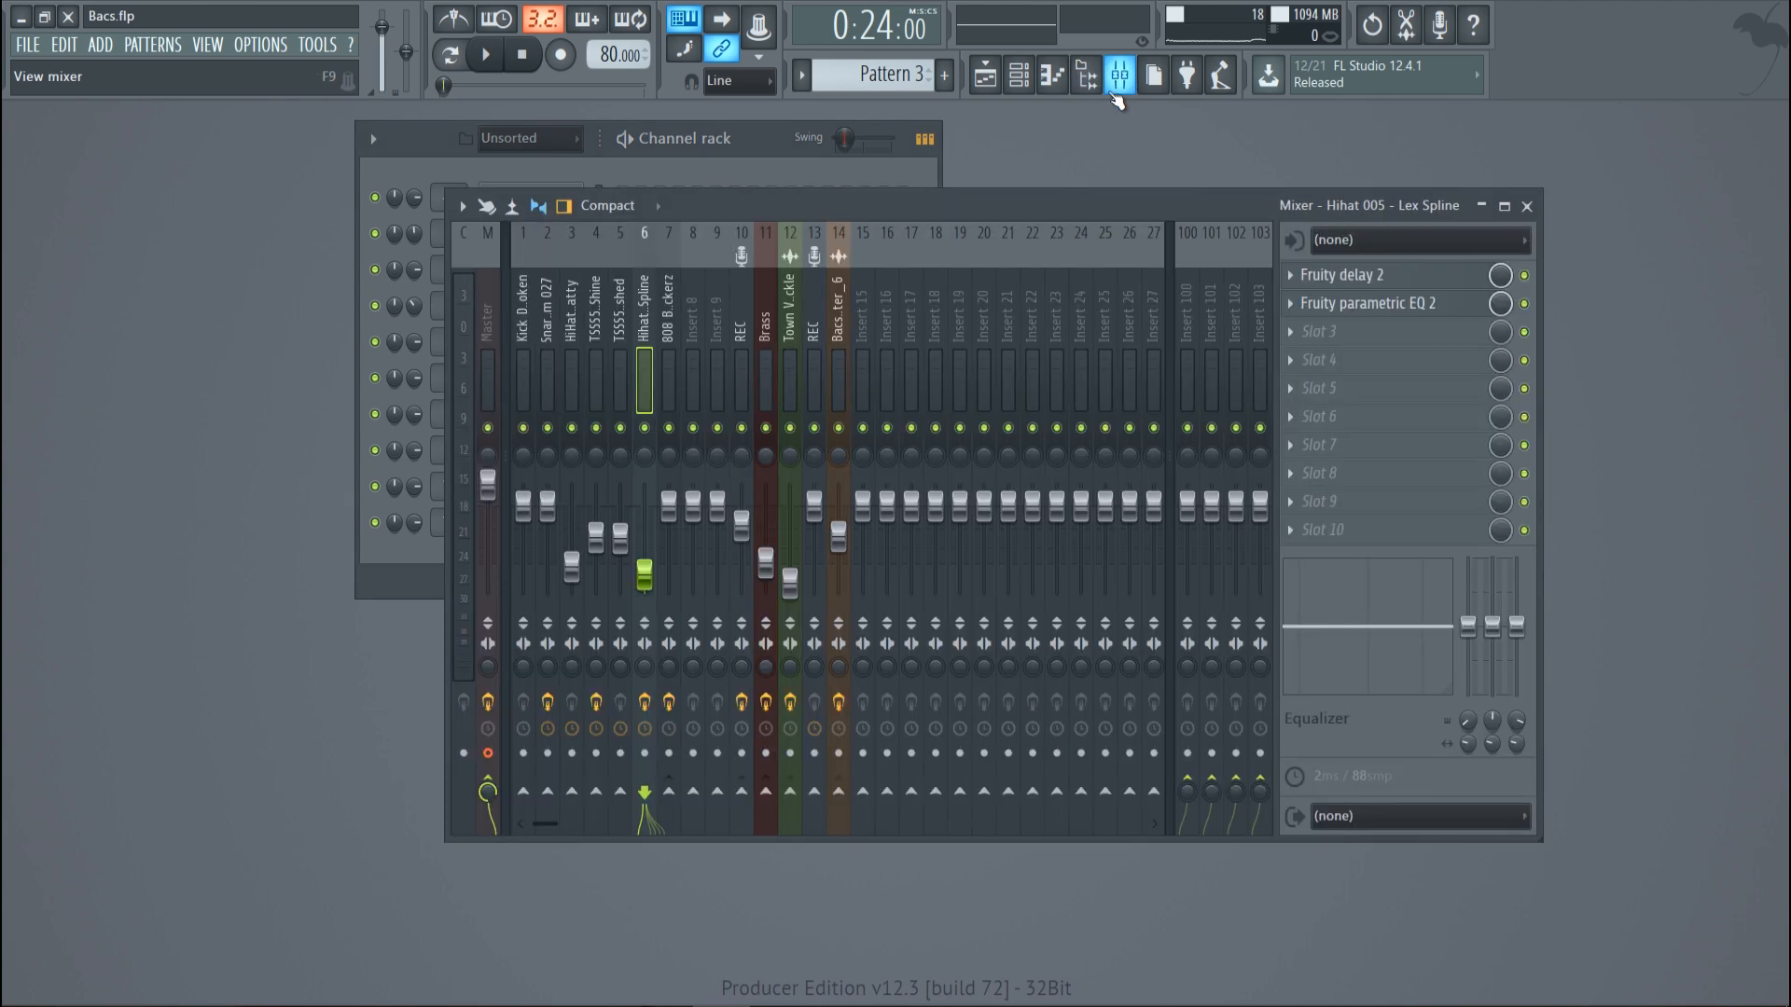
click(483, 322)
Step: Browse the sample packs to the 808s folder and preview the 808 Bass Am Saws BD2 sample
key(alt+F8)
click(190, 460)
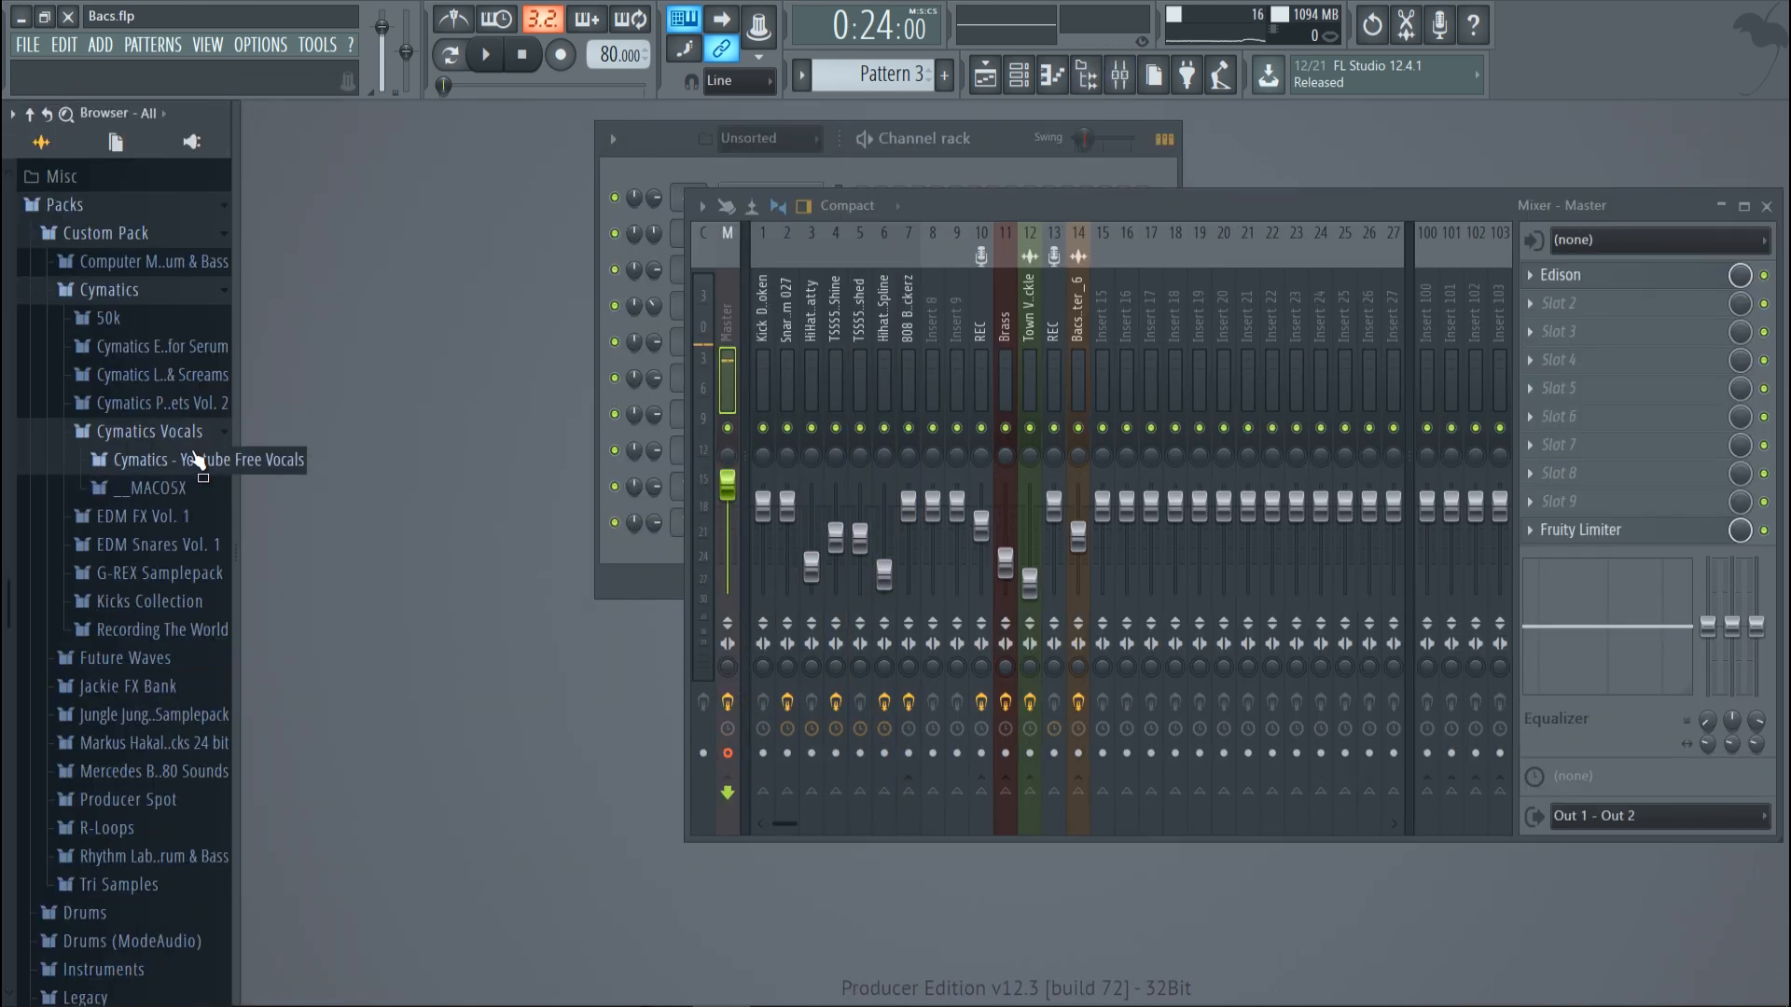
click(194, 458)
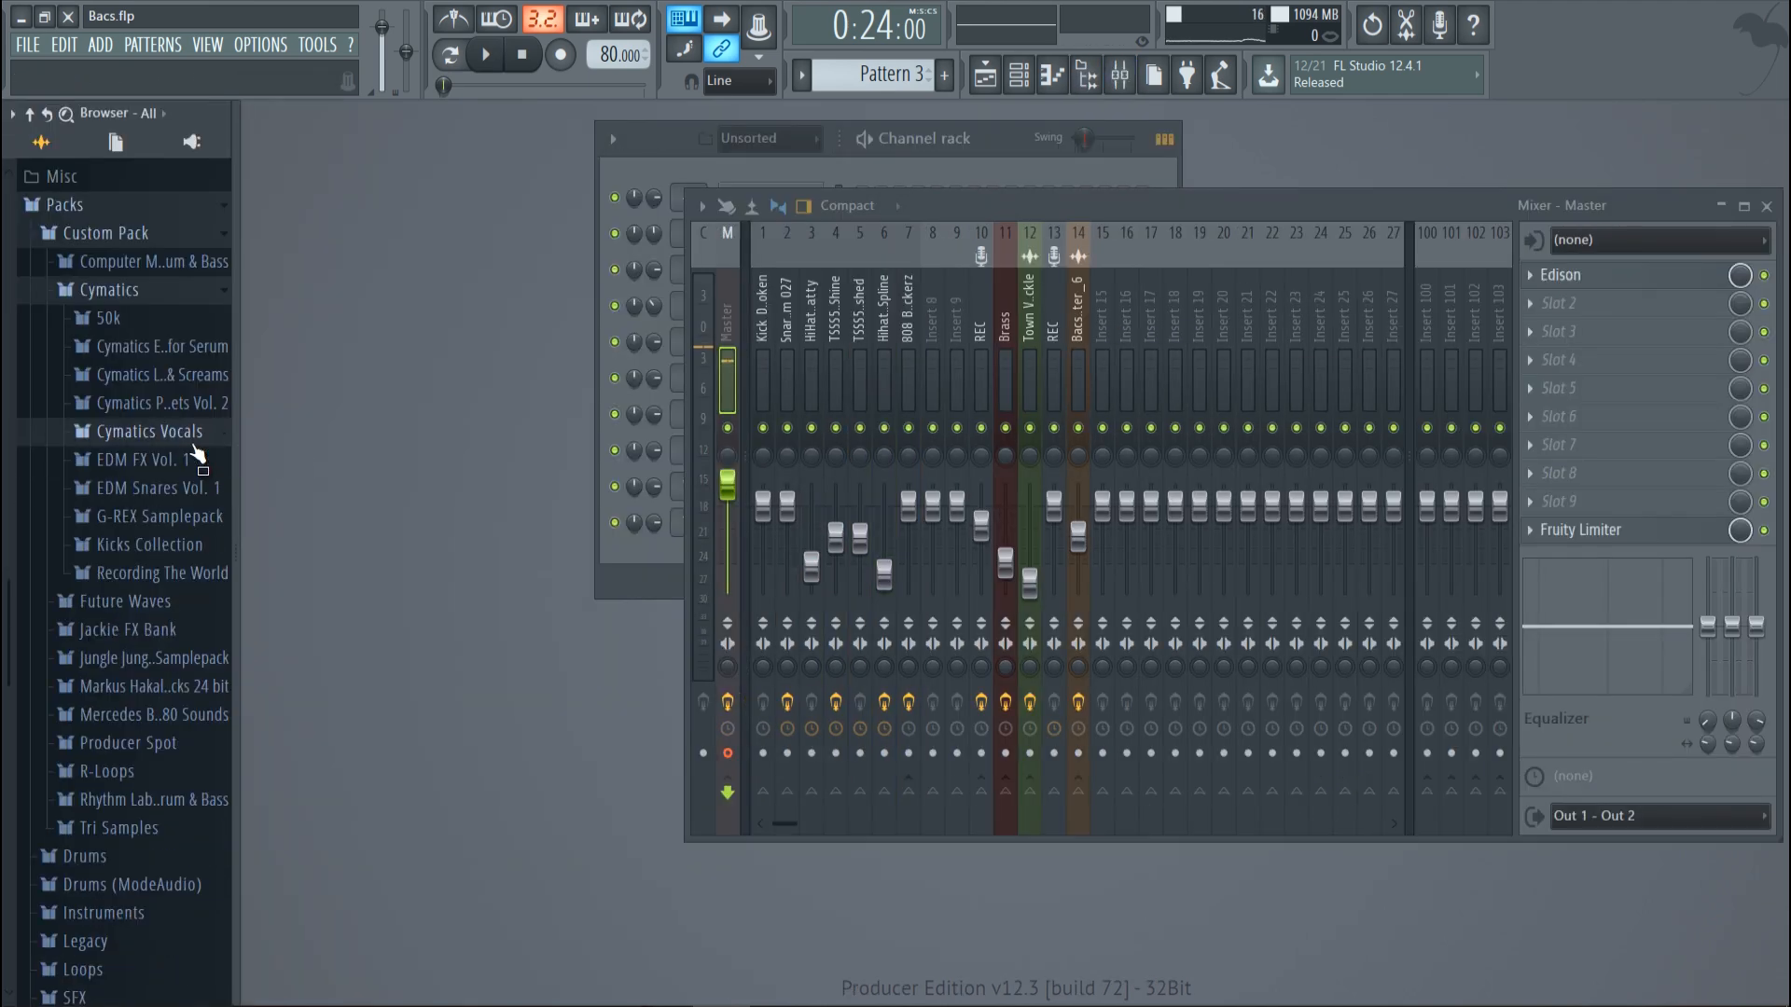
click(161, 294)
click(201, 305)
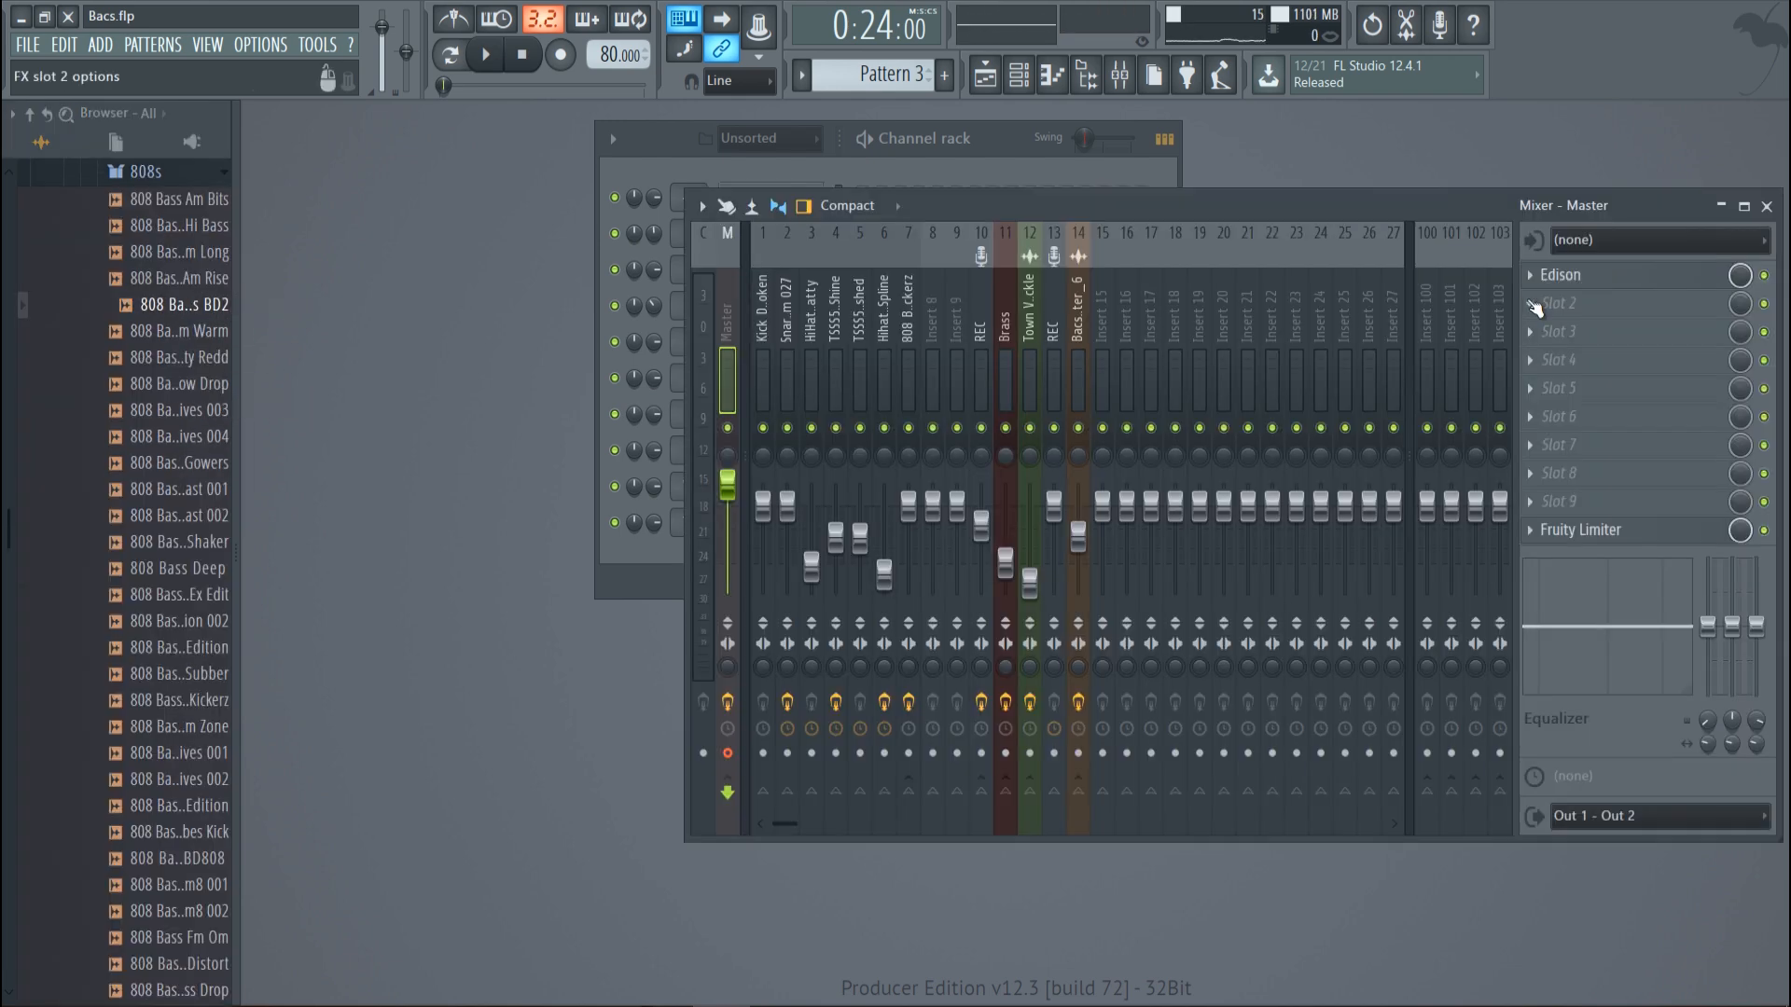
Step: Load Newtone into effect slot 2 of the Master track, close the mixer and reposition the Newtone window
click(1535, 306)
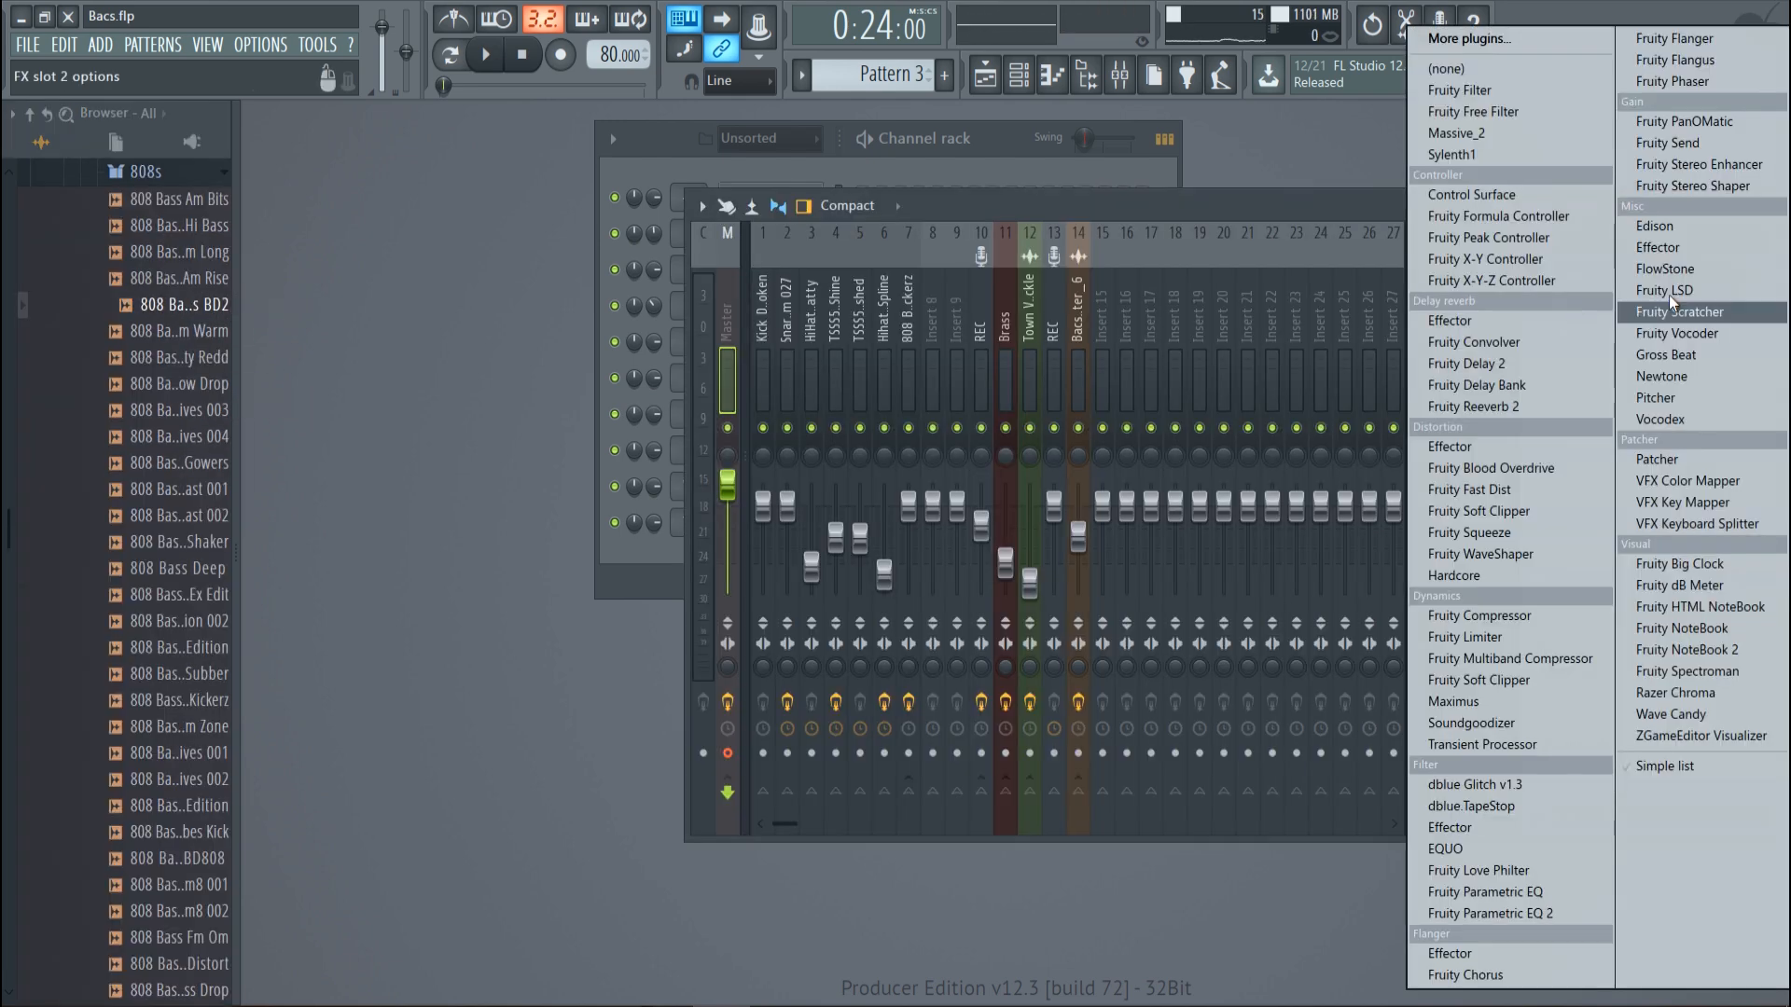
click(1662, 376)
click(1767, 206)
drag(878, 291, 1468, 257)
Step: Load the 808 Bass Am Saws BD2 sample into Newtone and shift its detected note up to C3
drag(211, 305, 1051, 608)
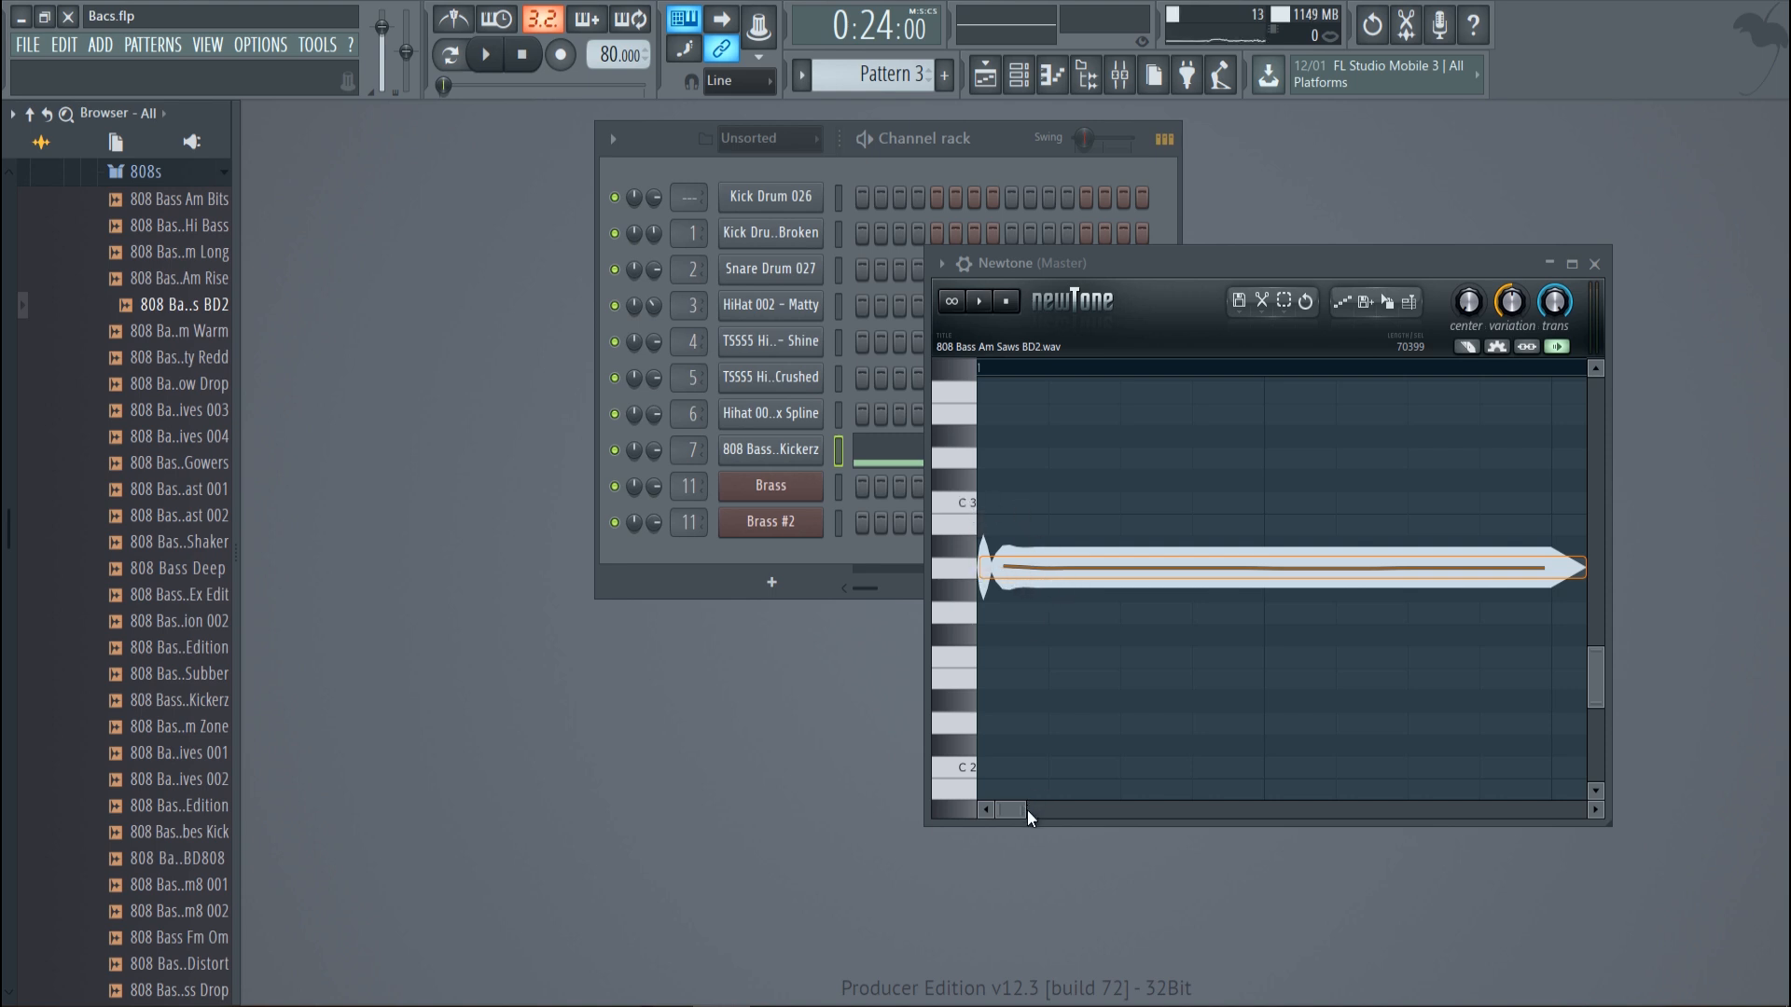
drag(1022, 811, 1126, 811)
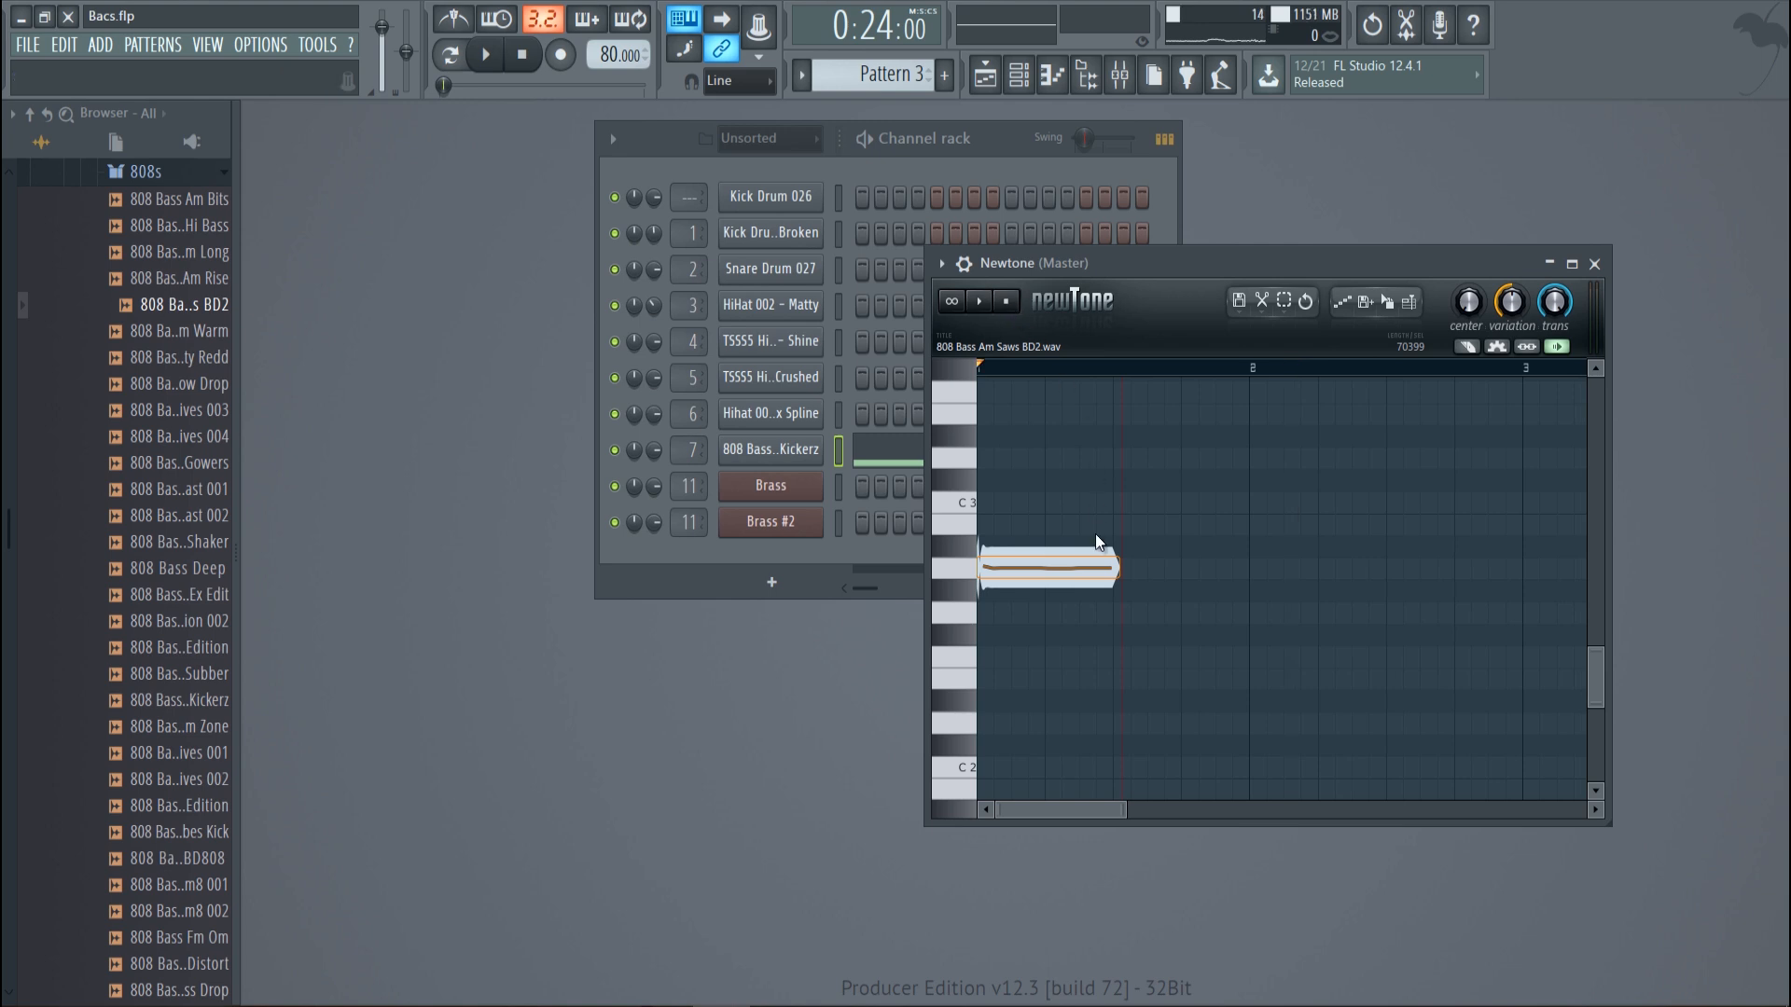
drag(1059, 568, 1063, 503)
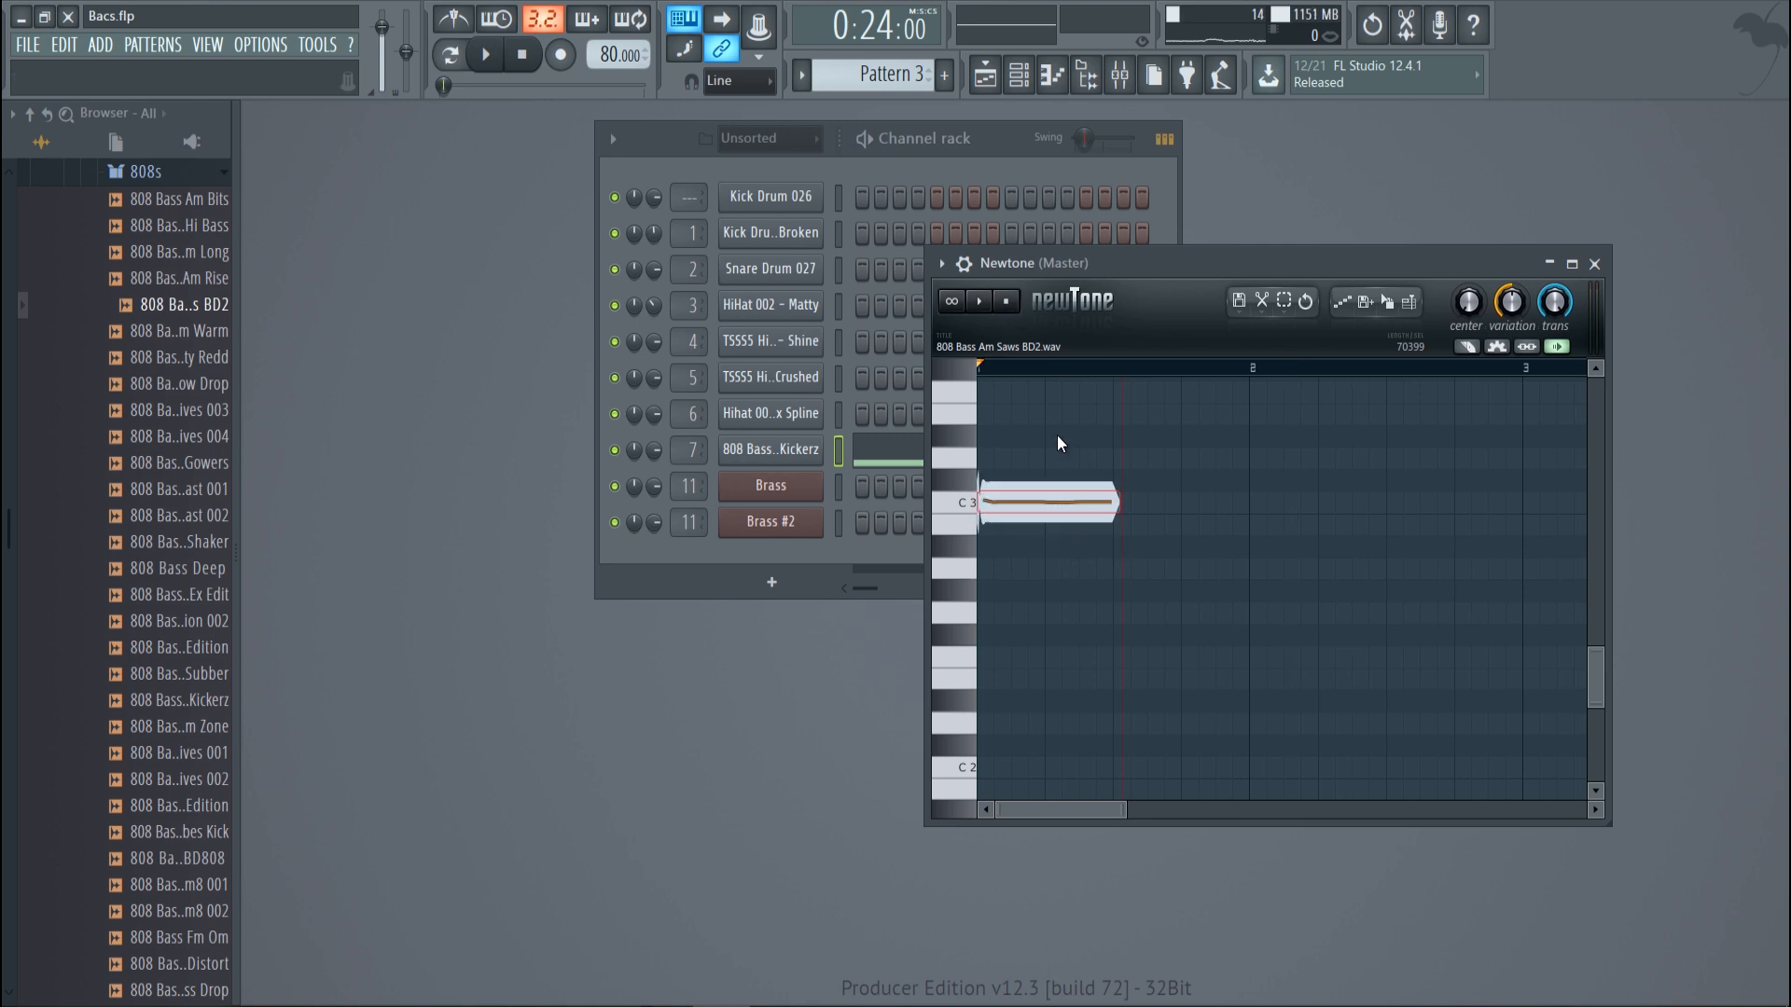
Step: Preview the tuned 808 in Newtone, move the window aside and send the retuned sample to a new channel in the channel rack
key(space)
key(space)
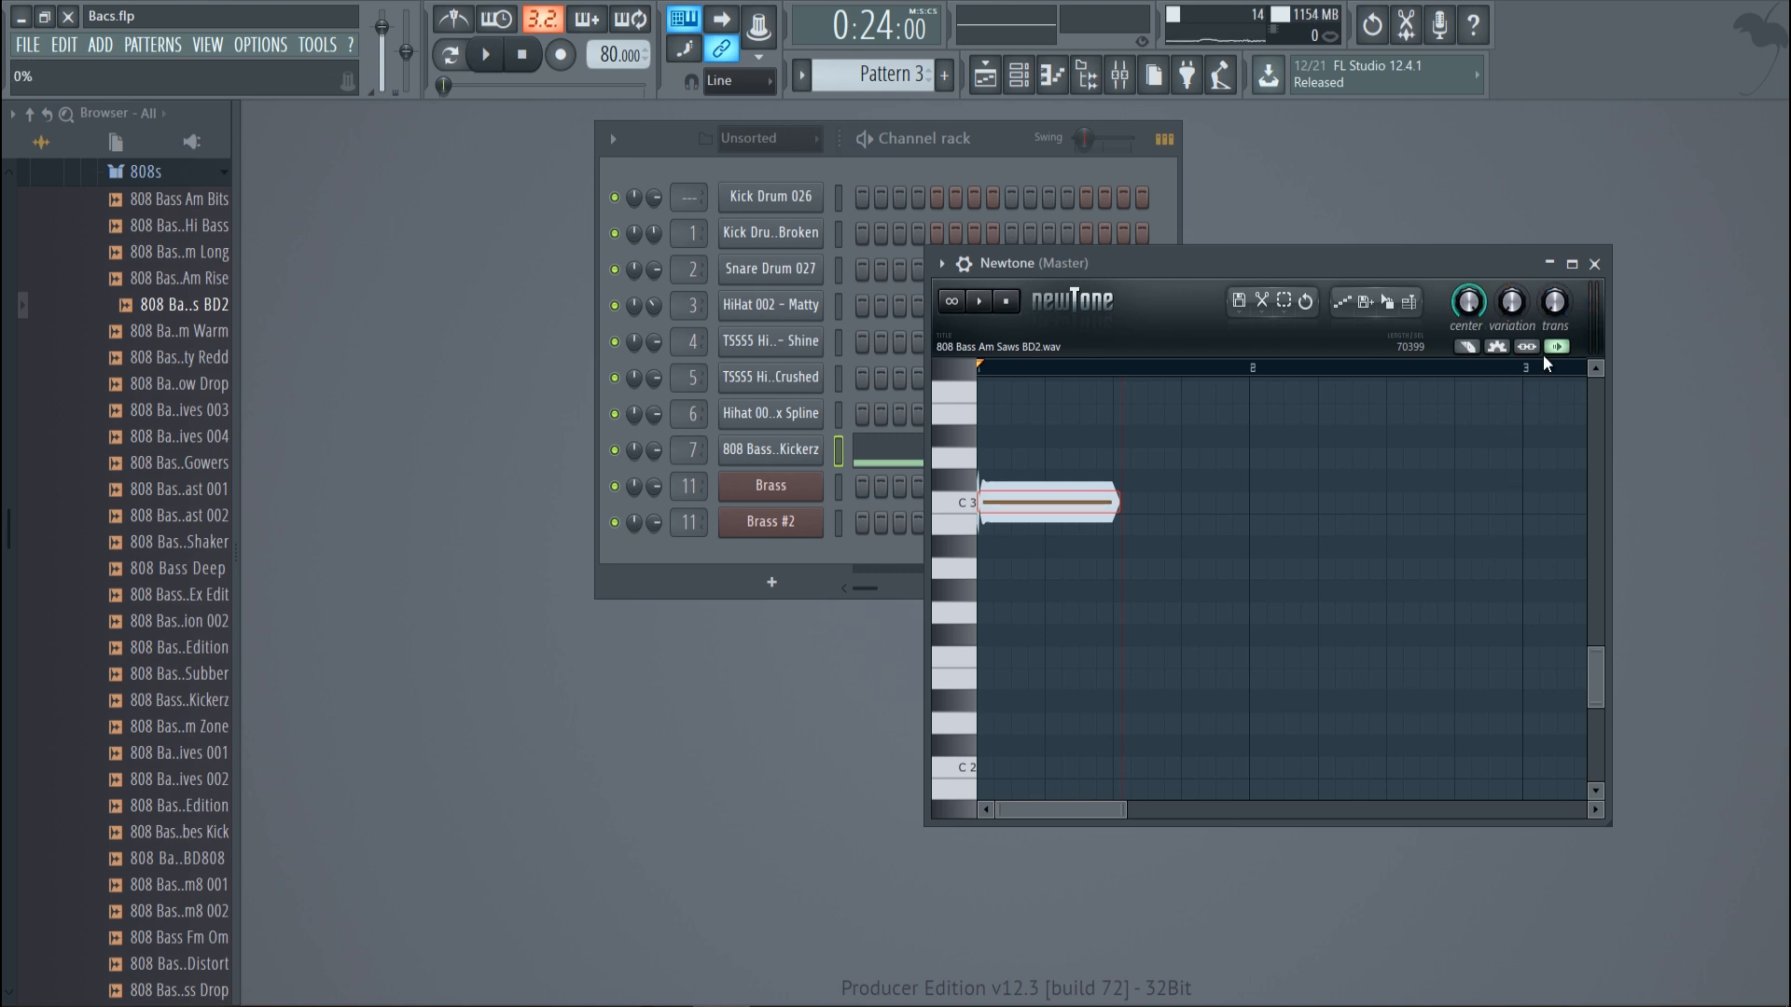
drag(1379, 260, 1250, 522)
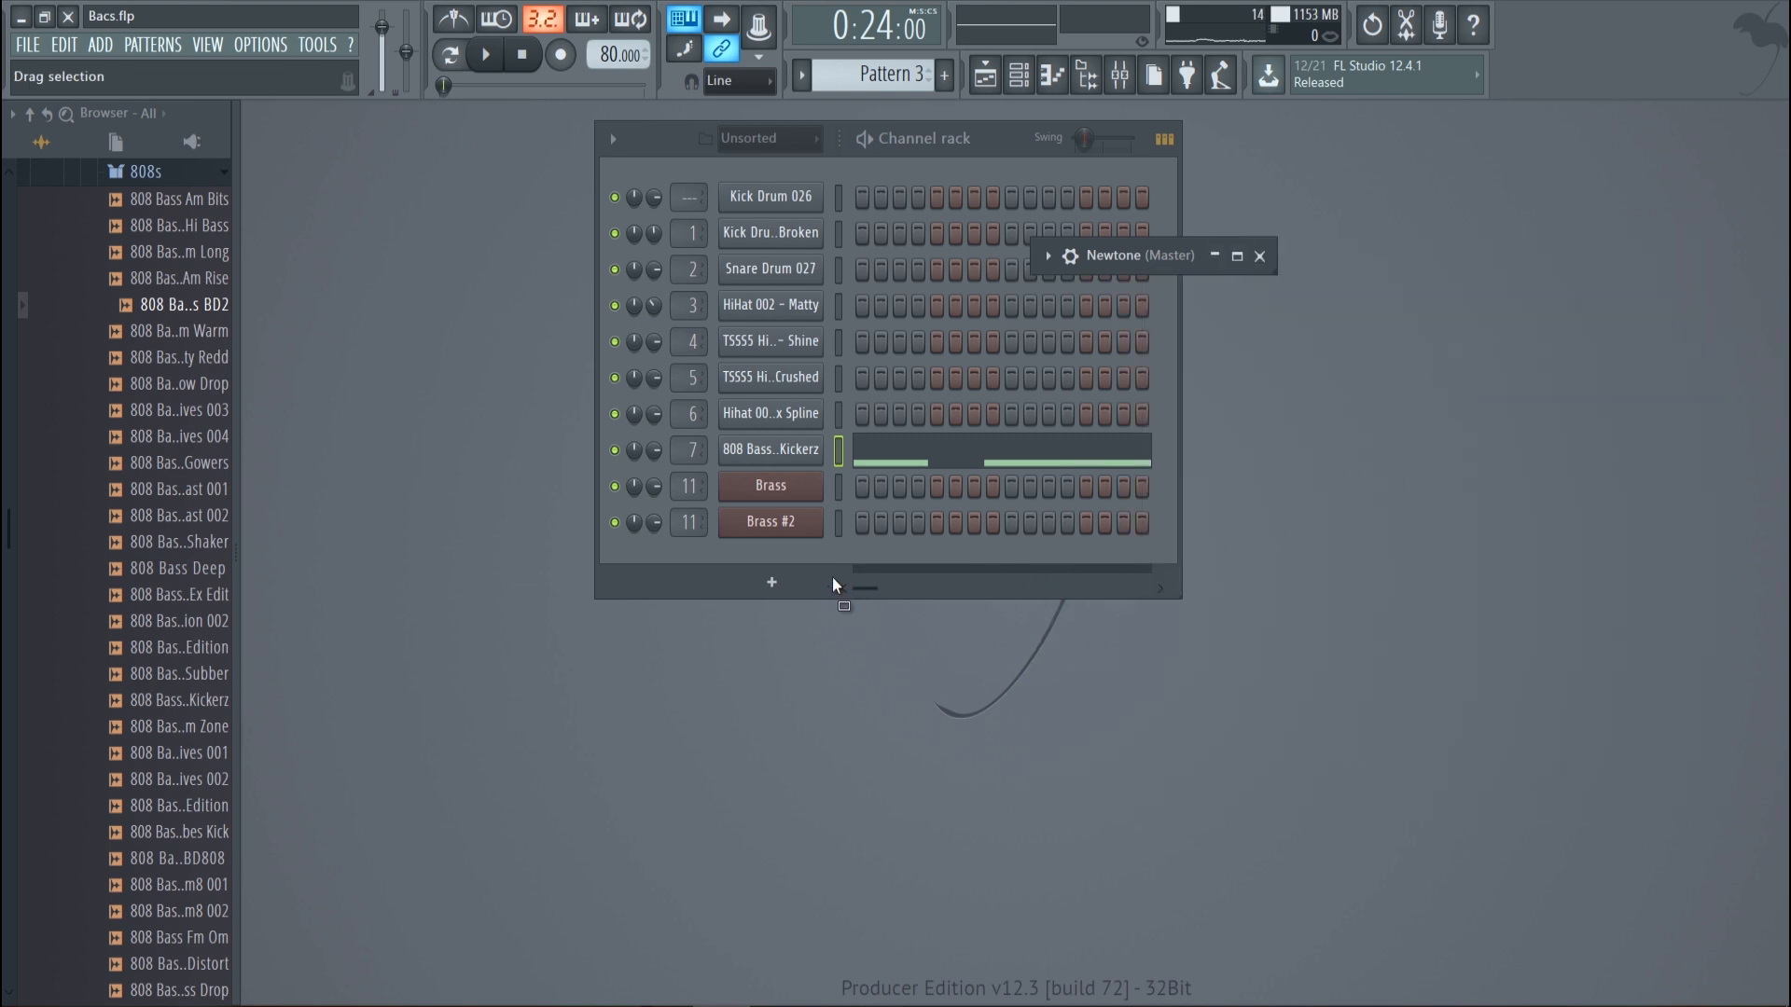
drag(776, 566, 774, 561)
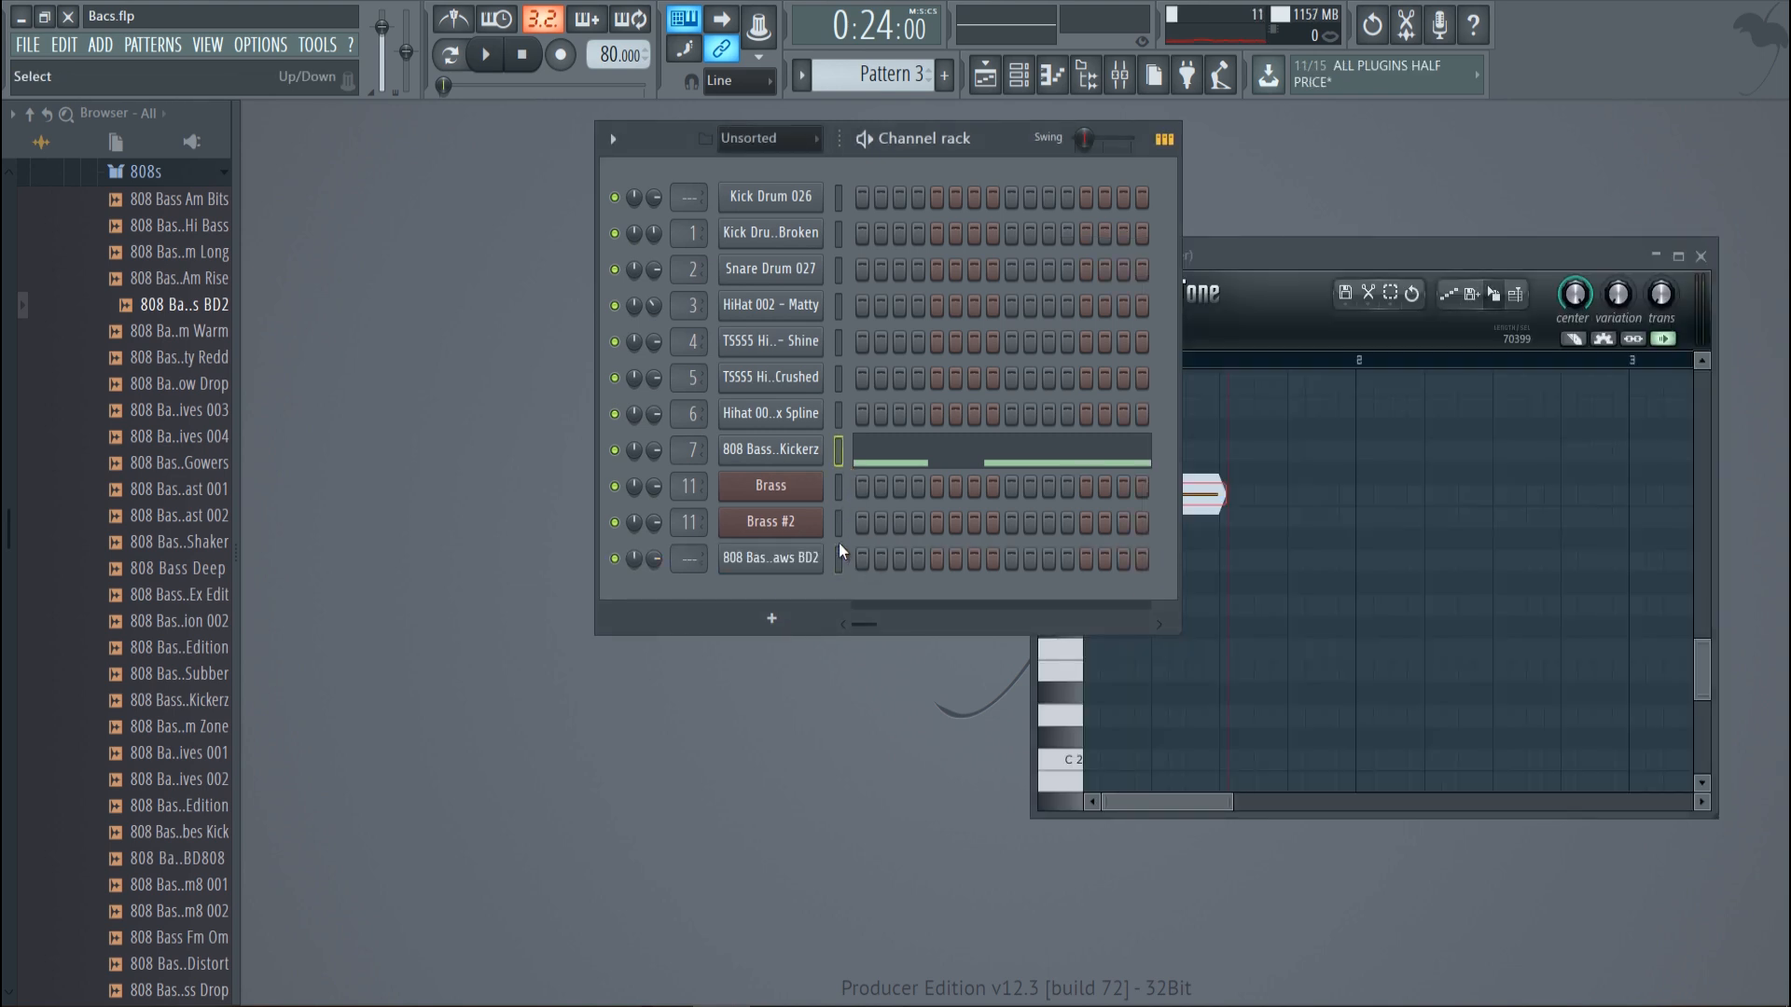
Step: Play the bass line on the retuned 808 channel and view its full note sequence in the piano roll
key(space)
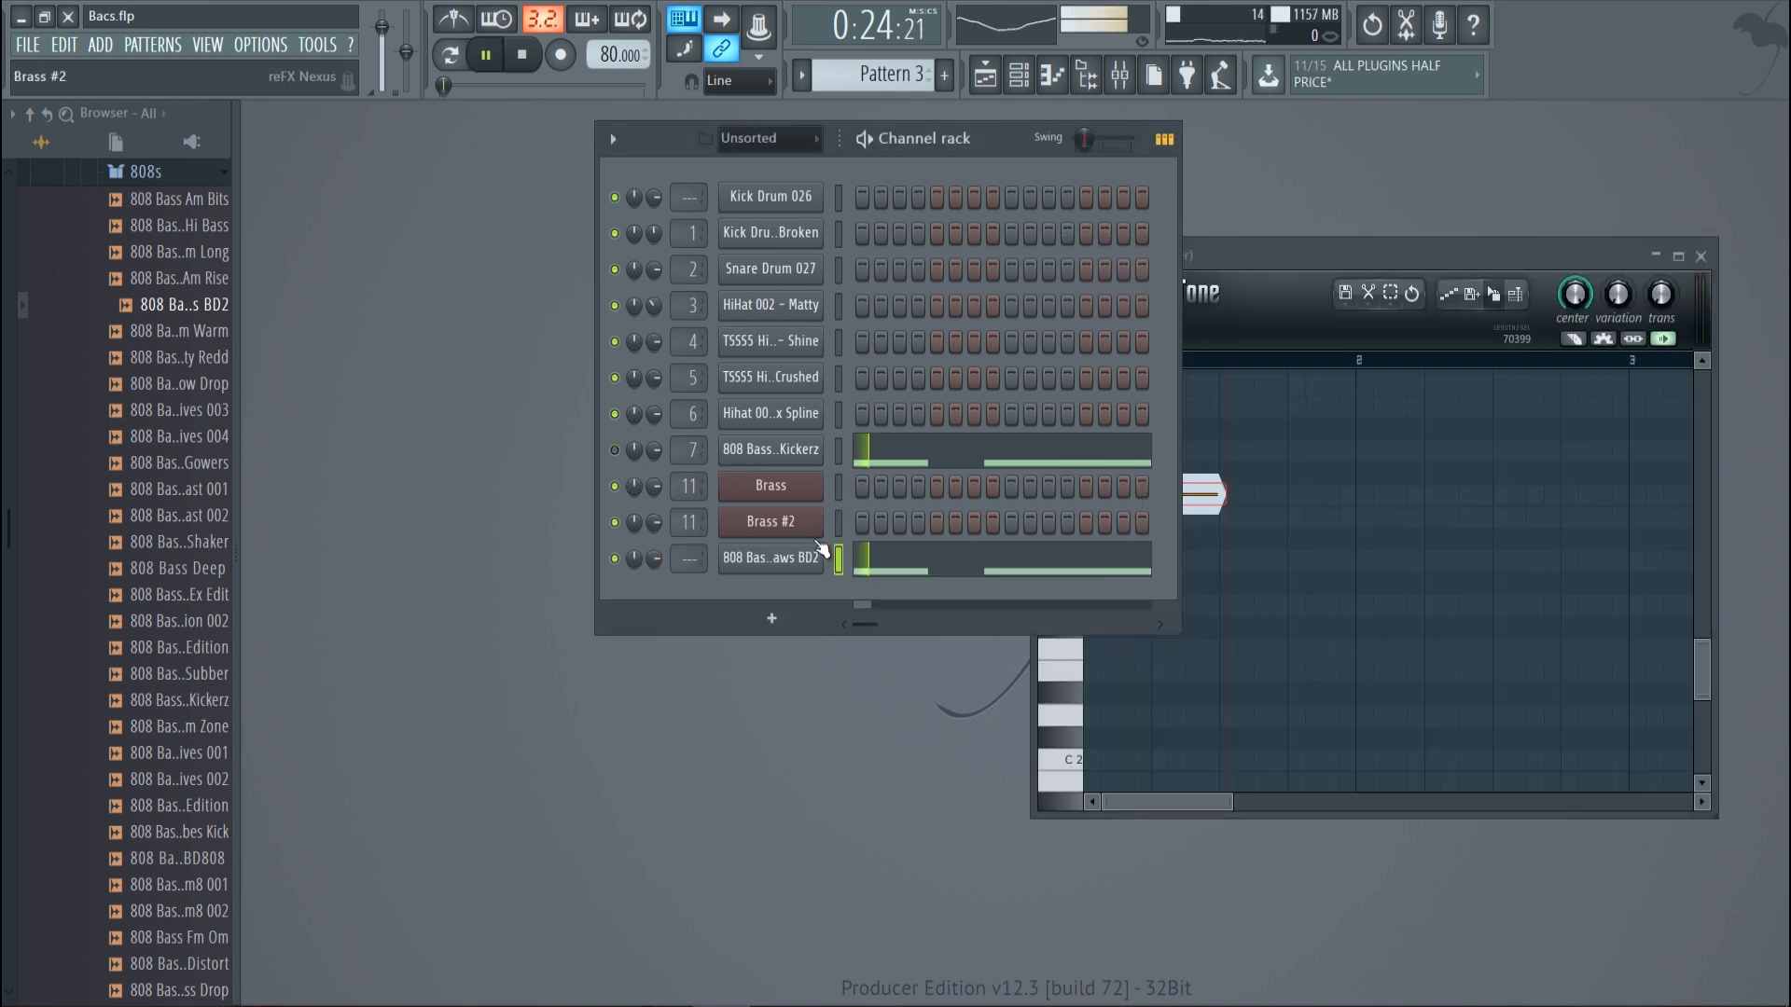
click(885, 559)
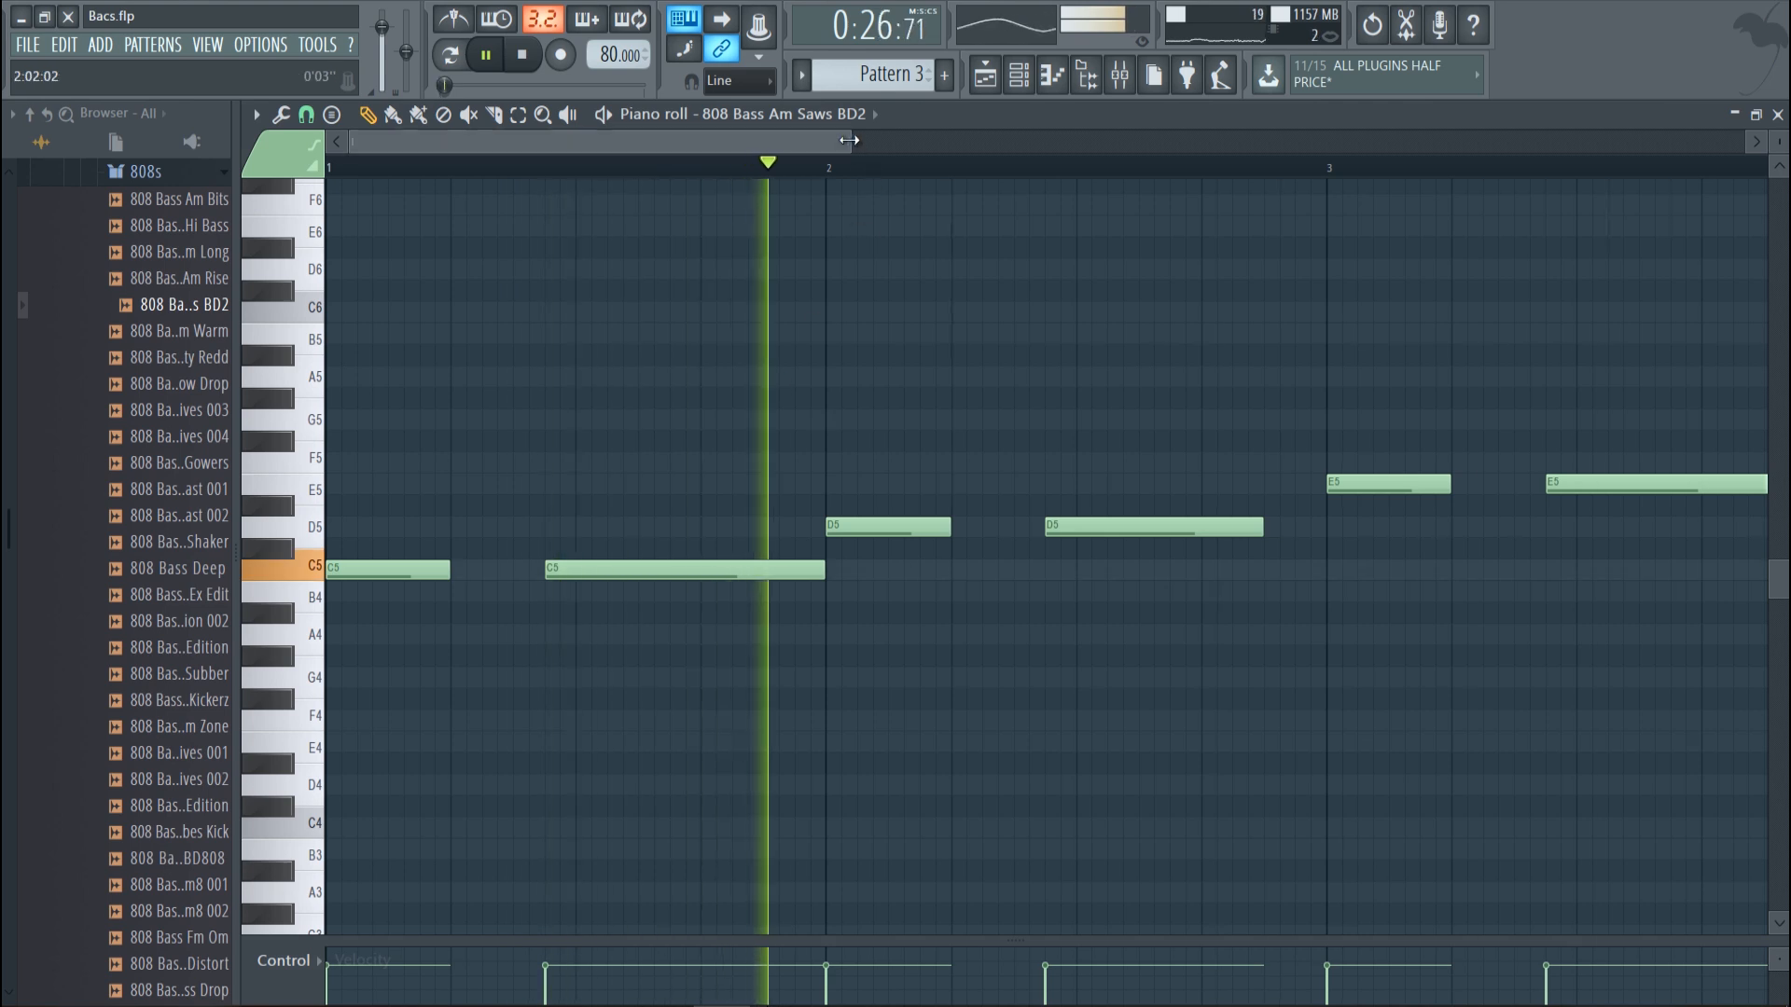
drag(848, 141, 1325, 177)
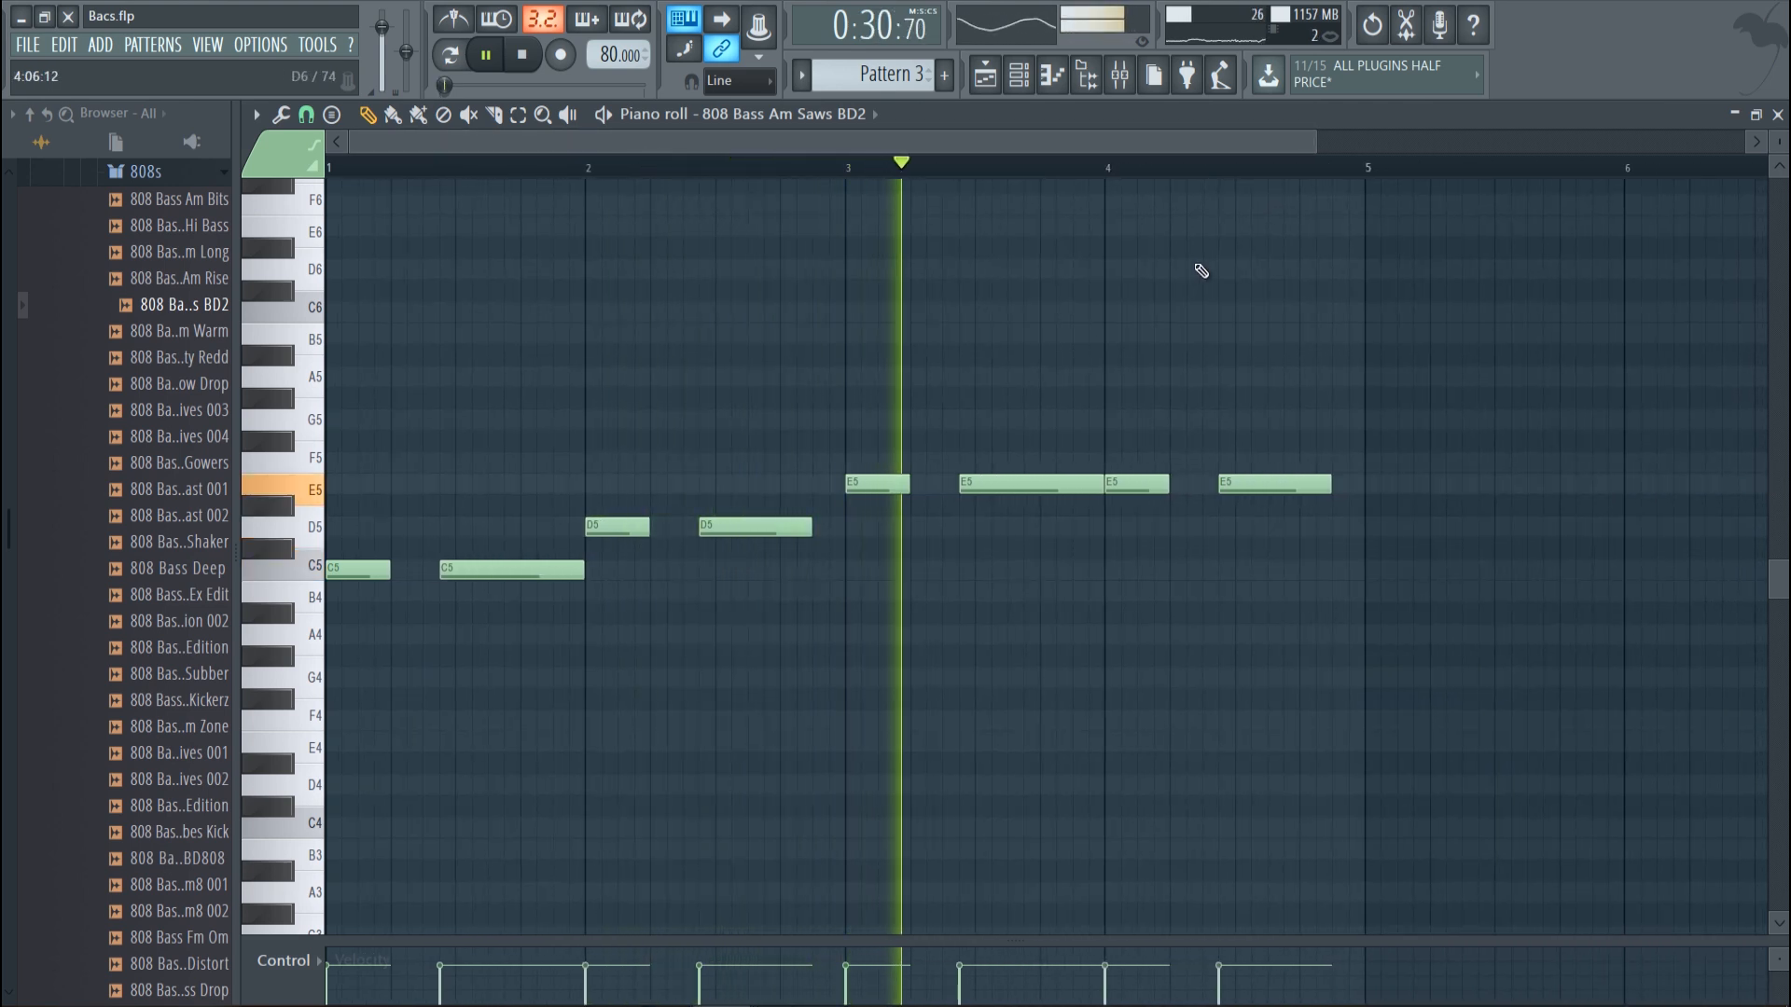
Step: Add the original untuned 808 Bass Am Saws BD2 sample as another channel and paste the same bass notes into it
click(207, 45)
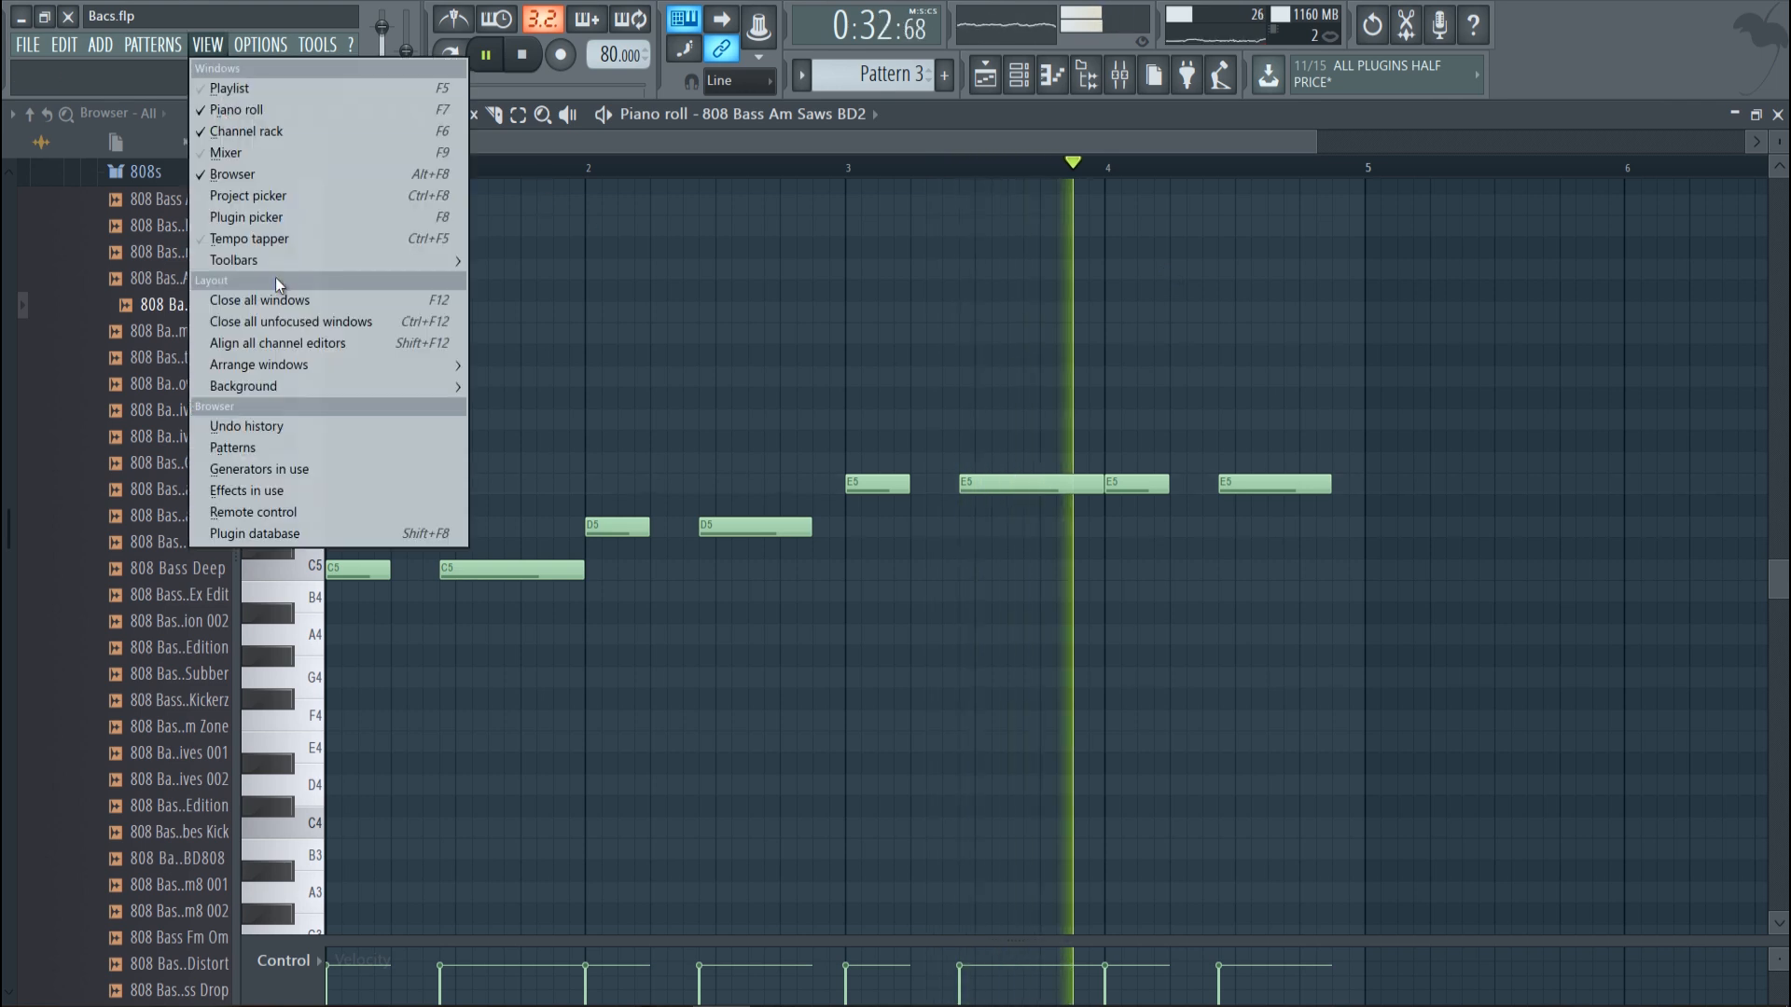
click(296, 292)
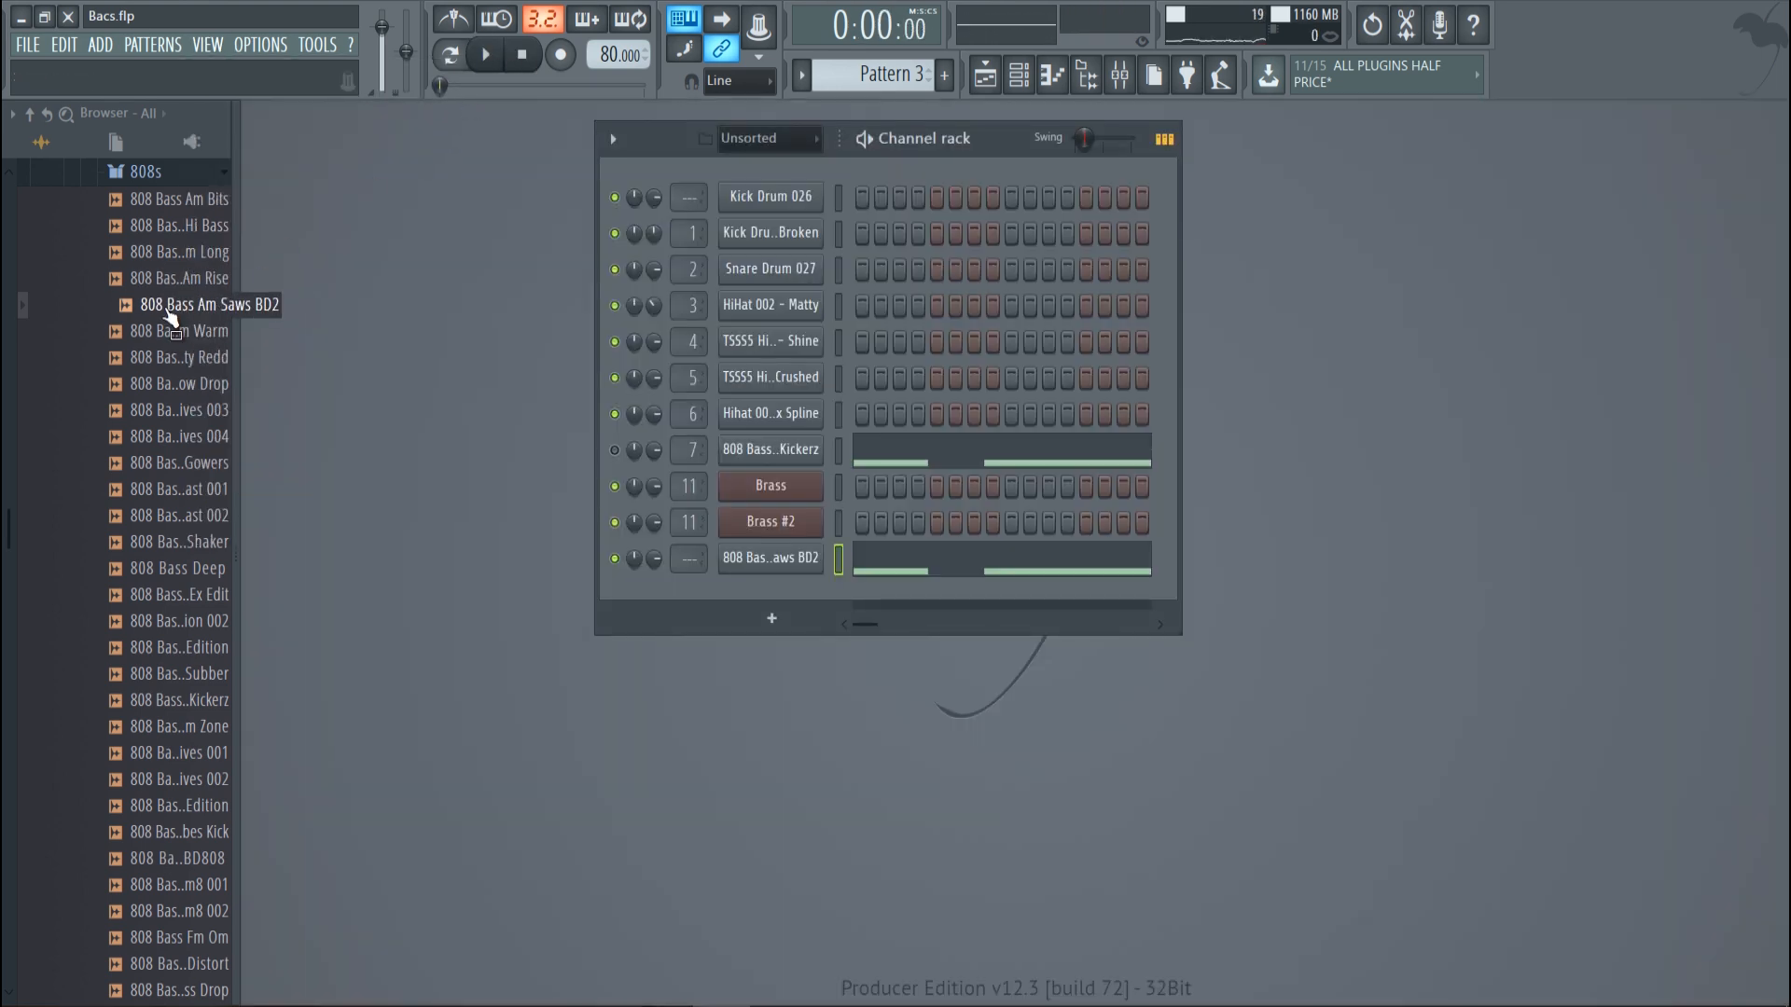
drag(140, 304, 719, 590)
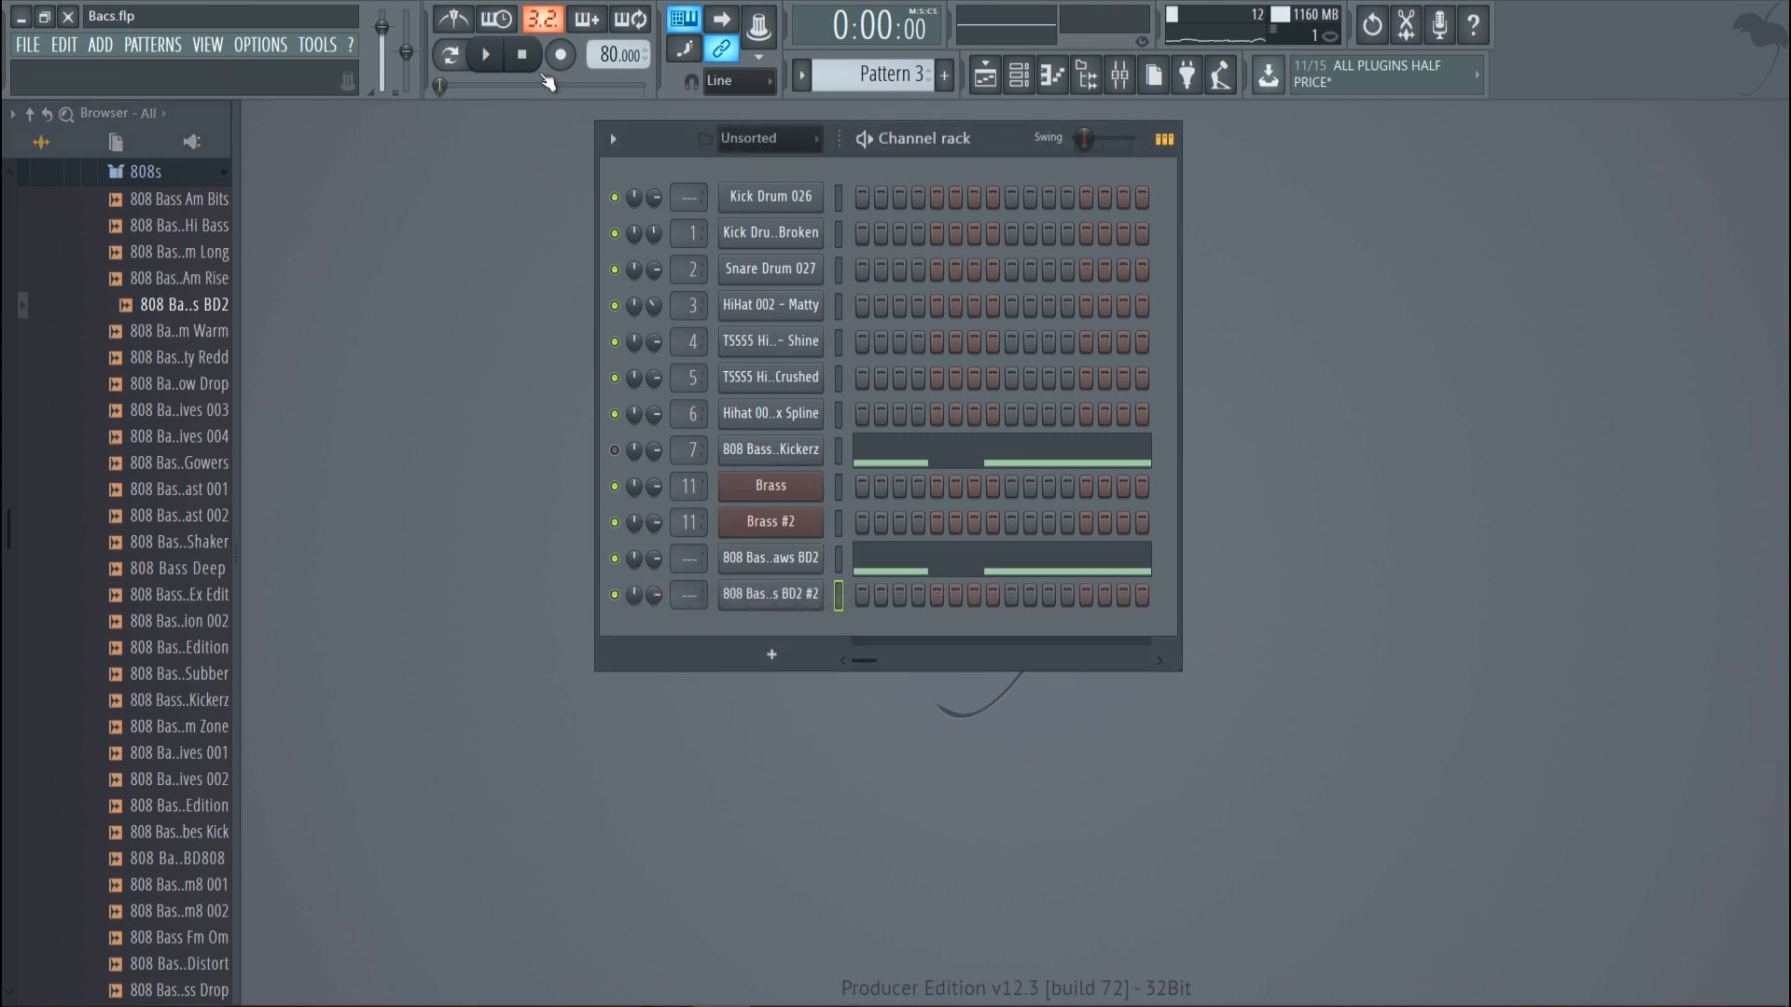
key(ctrl+v)
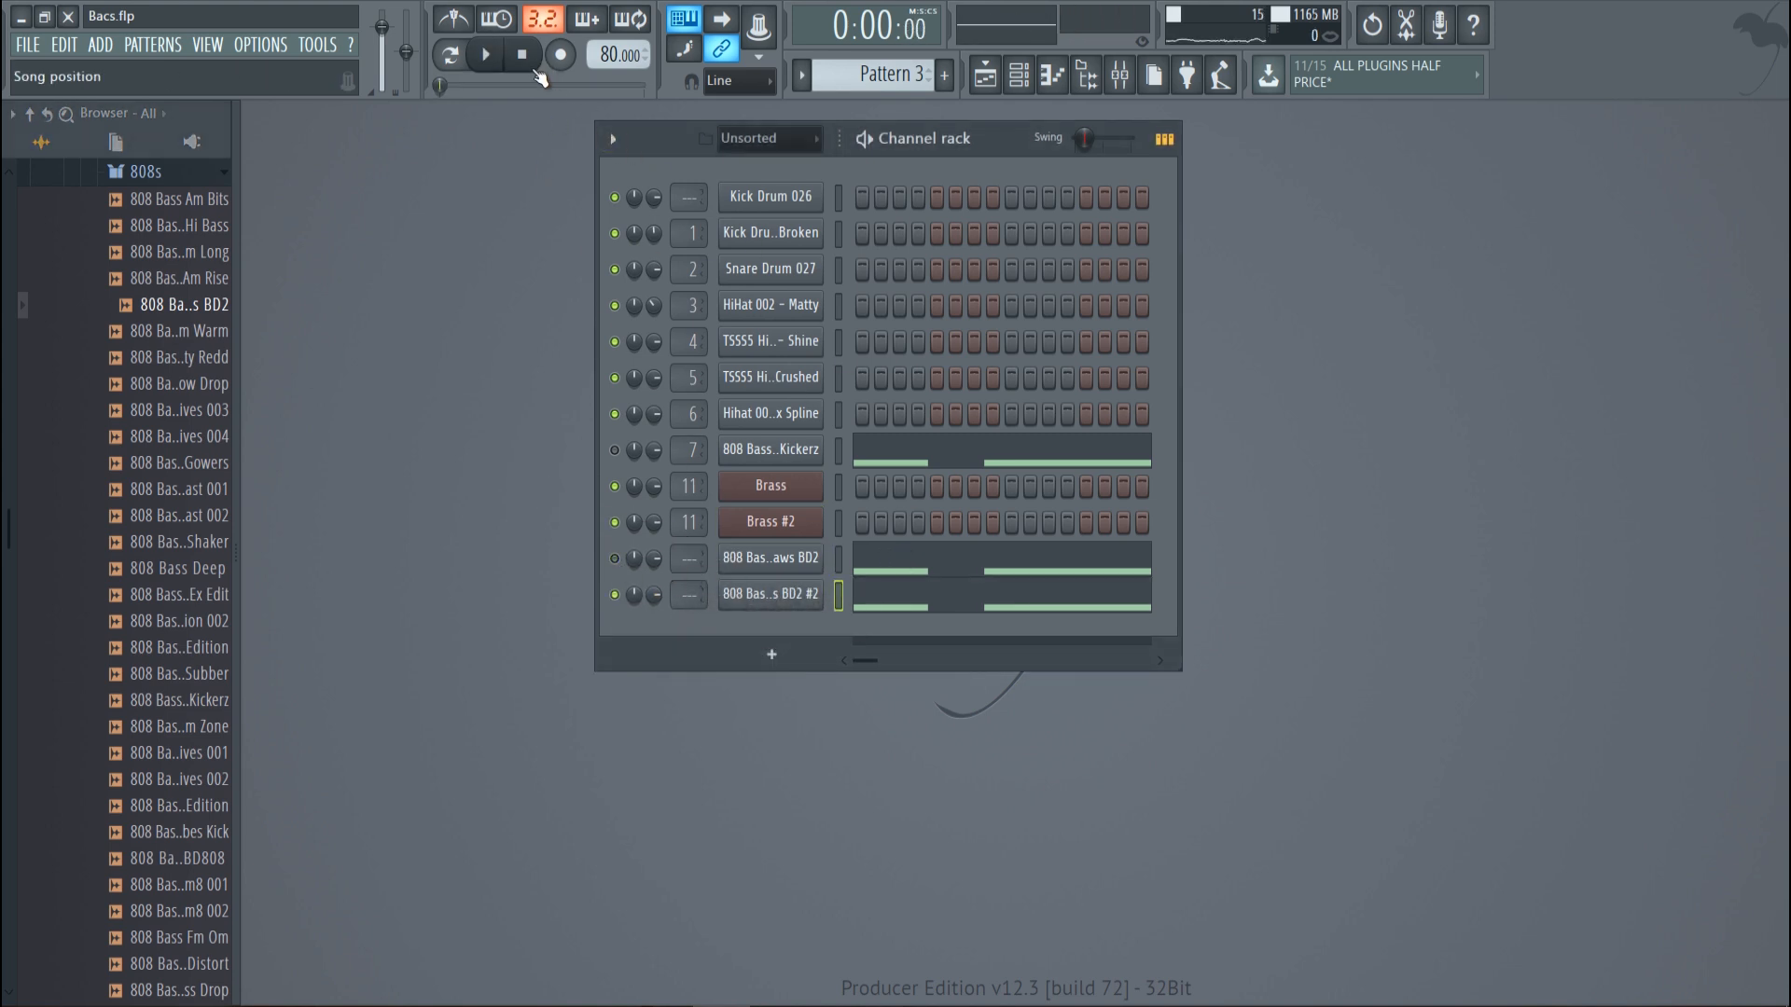
Step: Play the playlist from bar 9 to hear the untuned 808 against the melody, with the channel rack shown
click(474, 63)
click(985, 74)
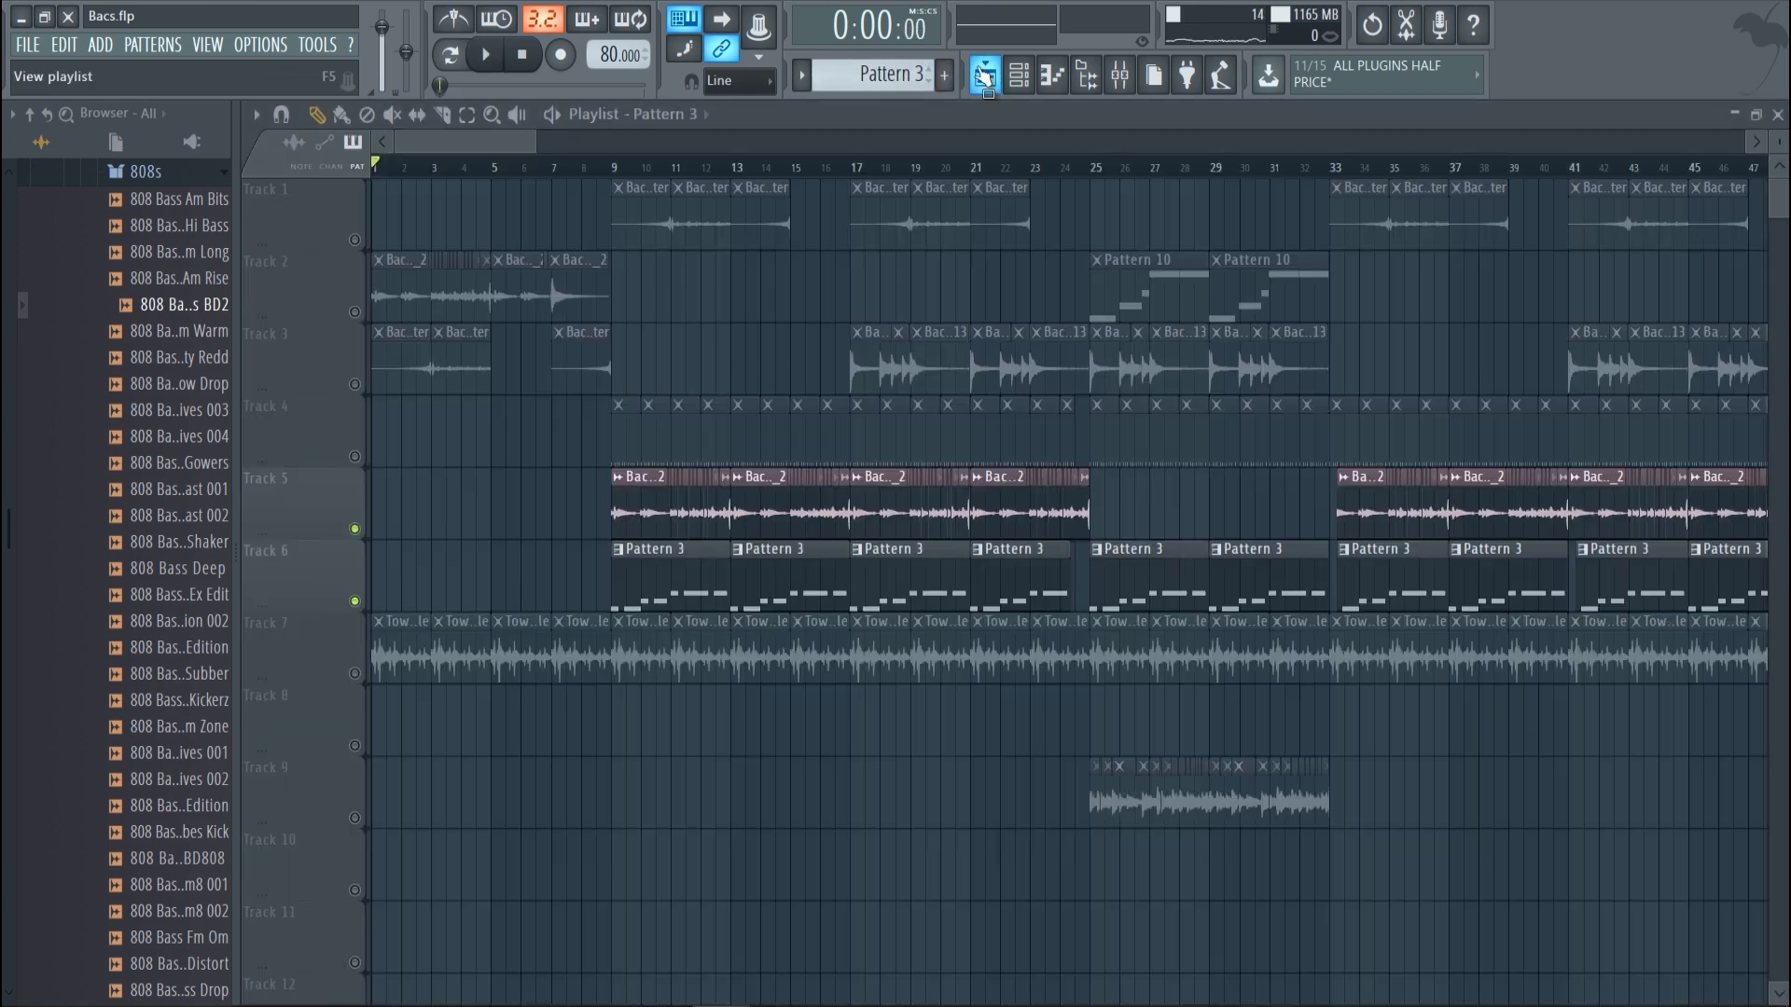
click(617, 169)
key(space)
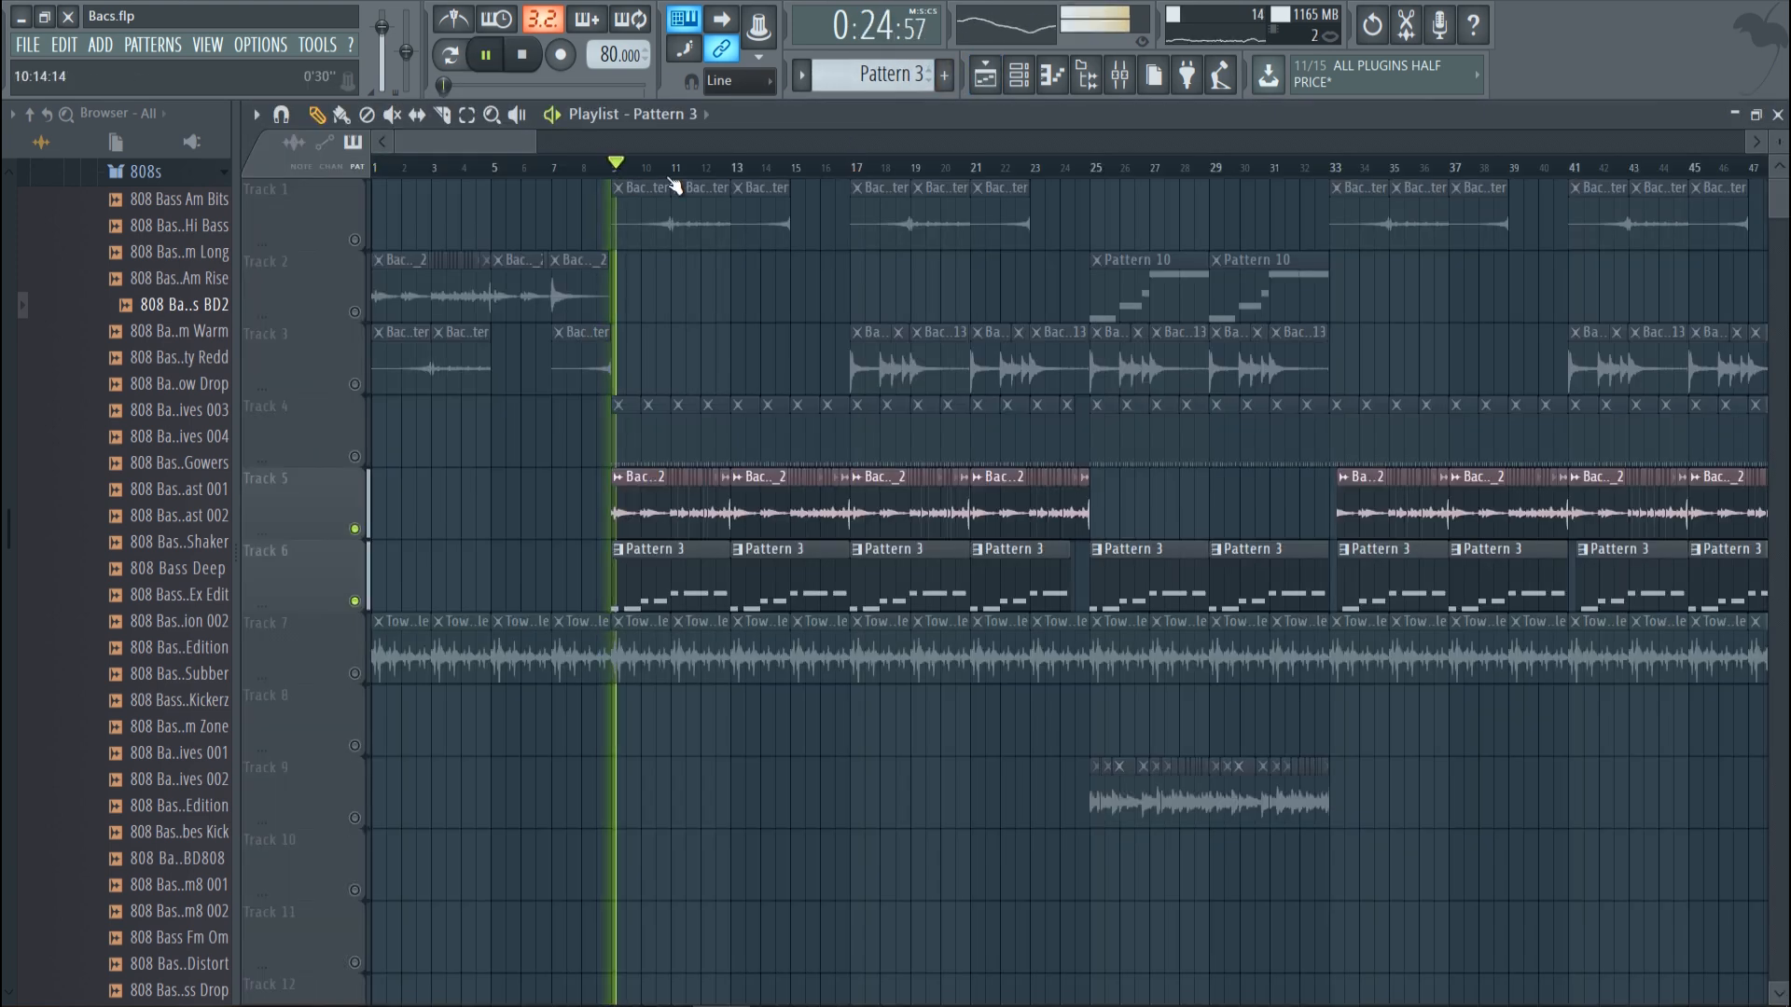
click(1026, 76)
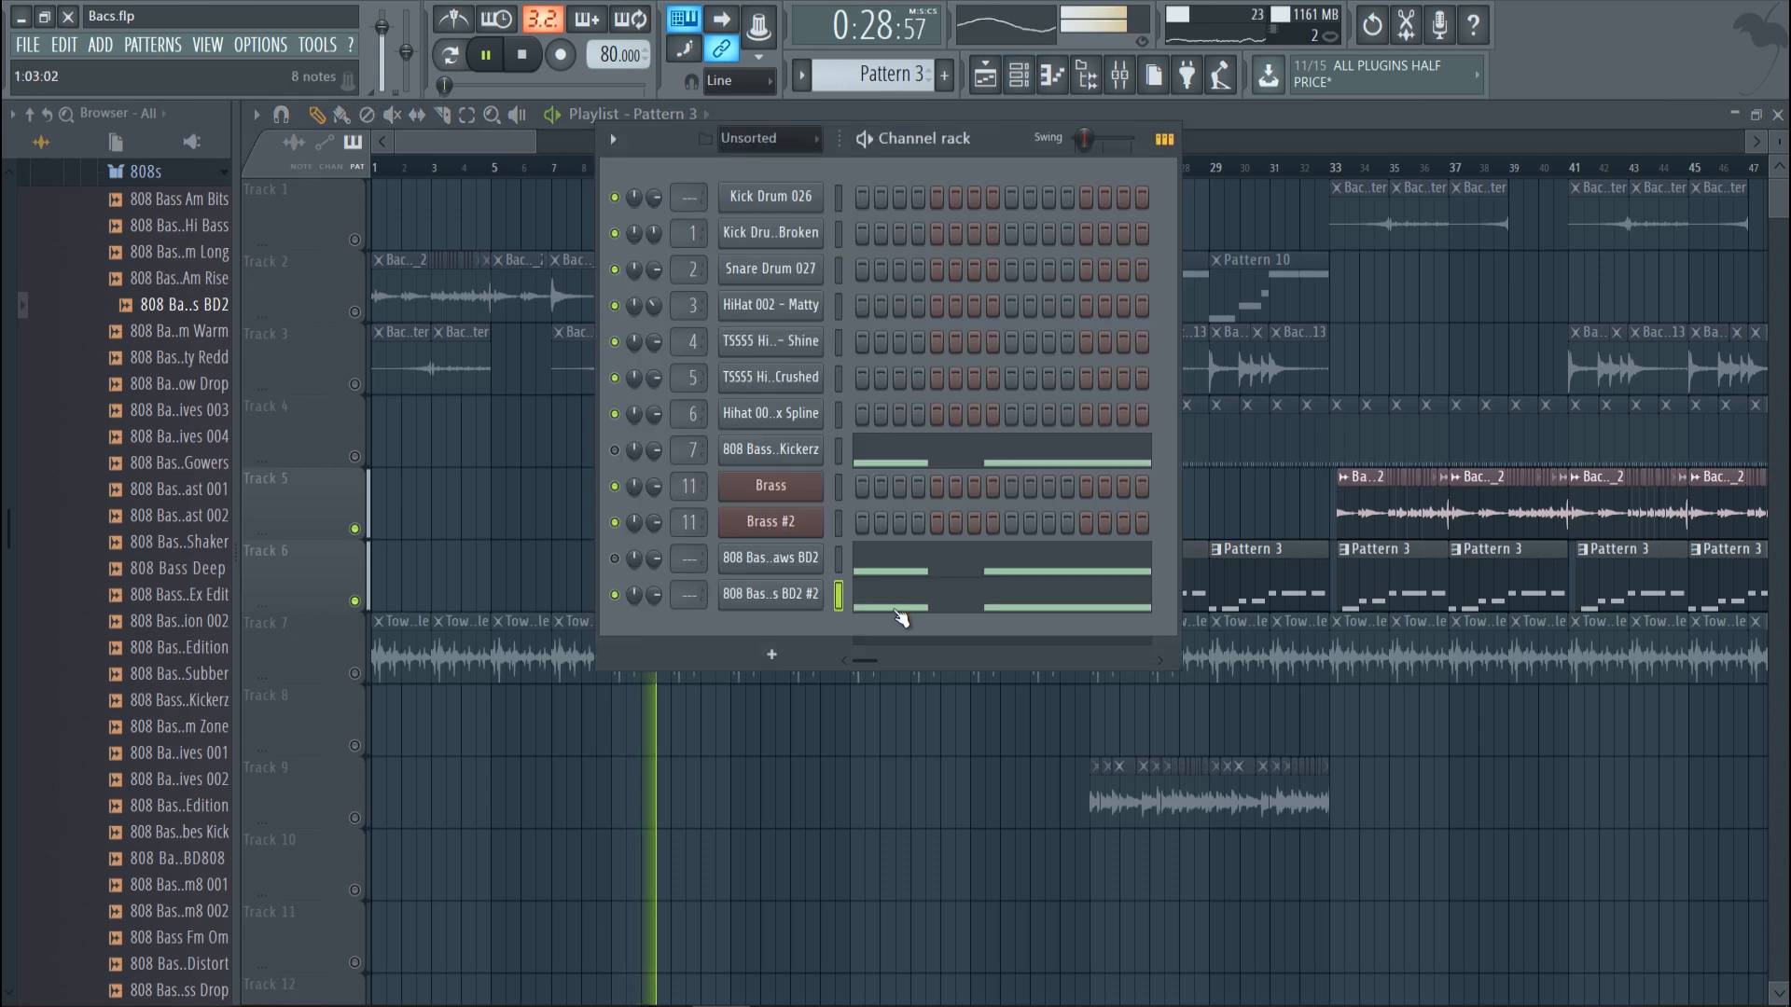
key(space)
Step: Delete the untuned 808 Bass Am Saws BD2 #2 channel from the channel rack
right_click(802, 593)
click(879, 811)
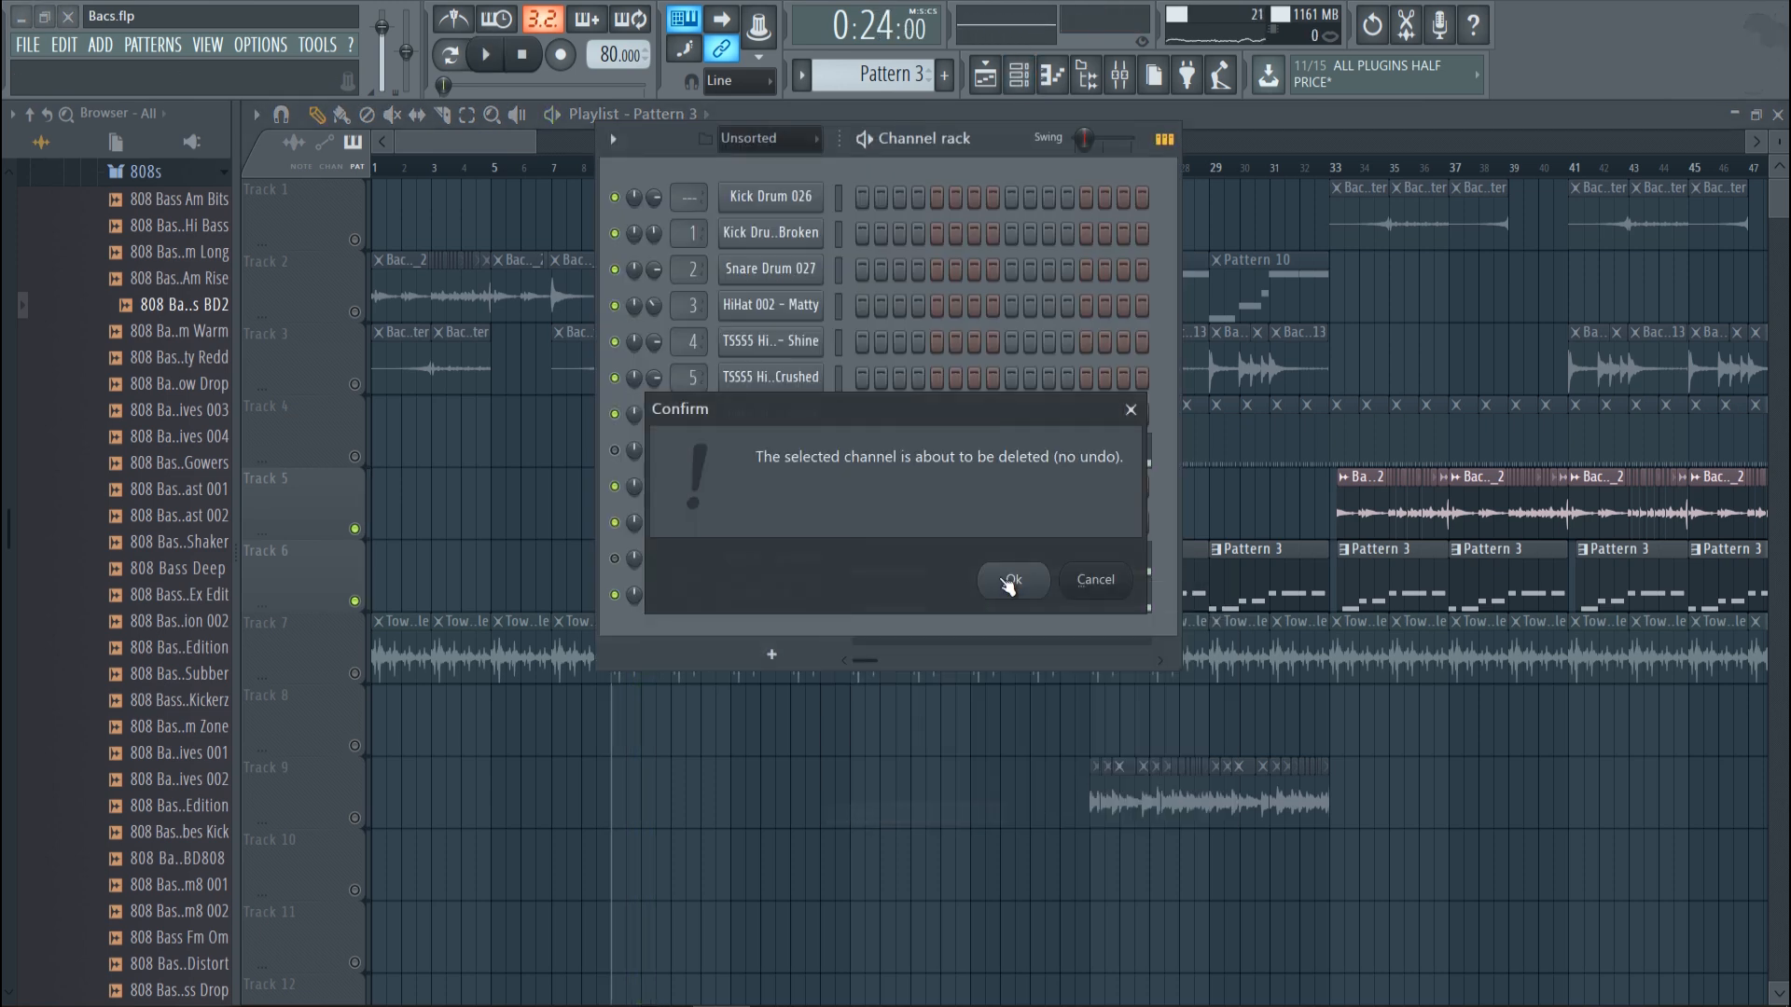
click(1008, 584)
Step: Check the Master track in the mixer, close it and play the playlist from bar 9 with only Tracks 4 and 6 active
click(1119, 76)
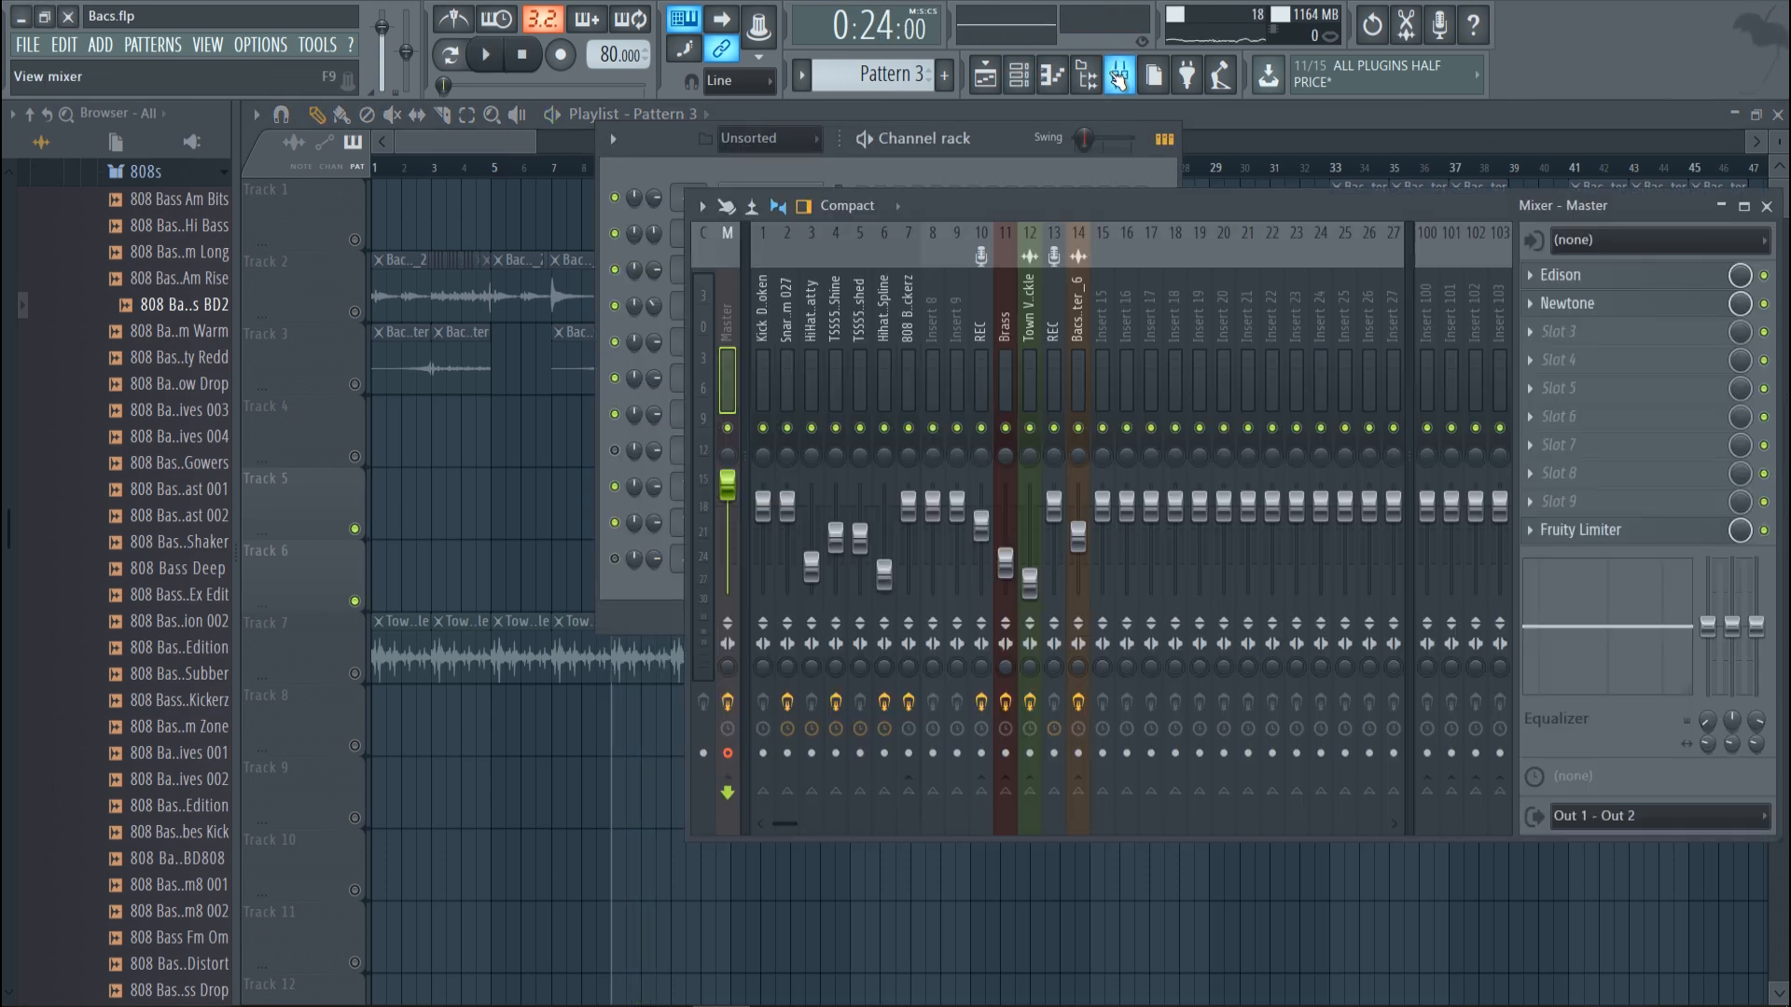
click(1119, 77)
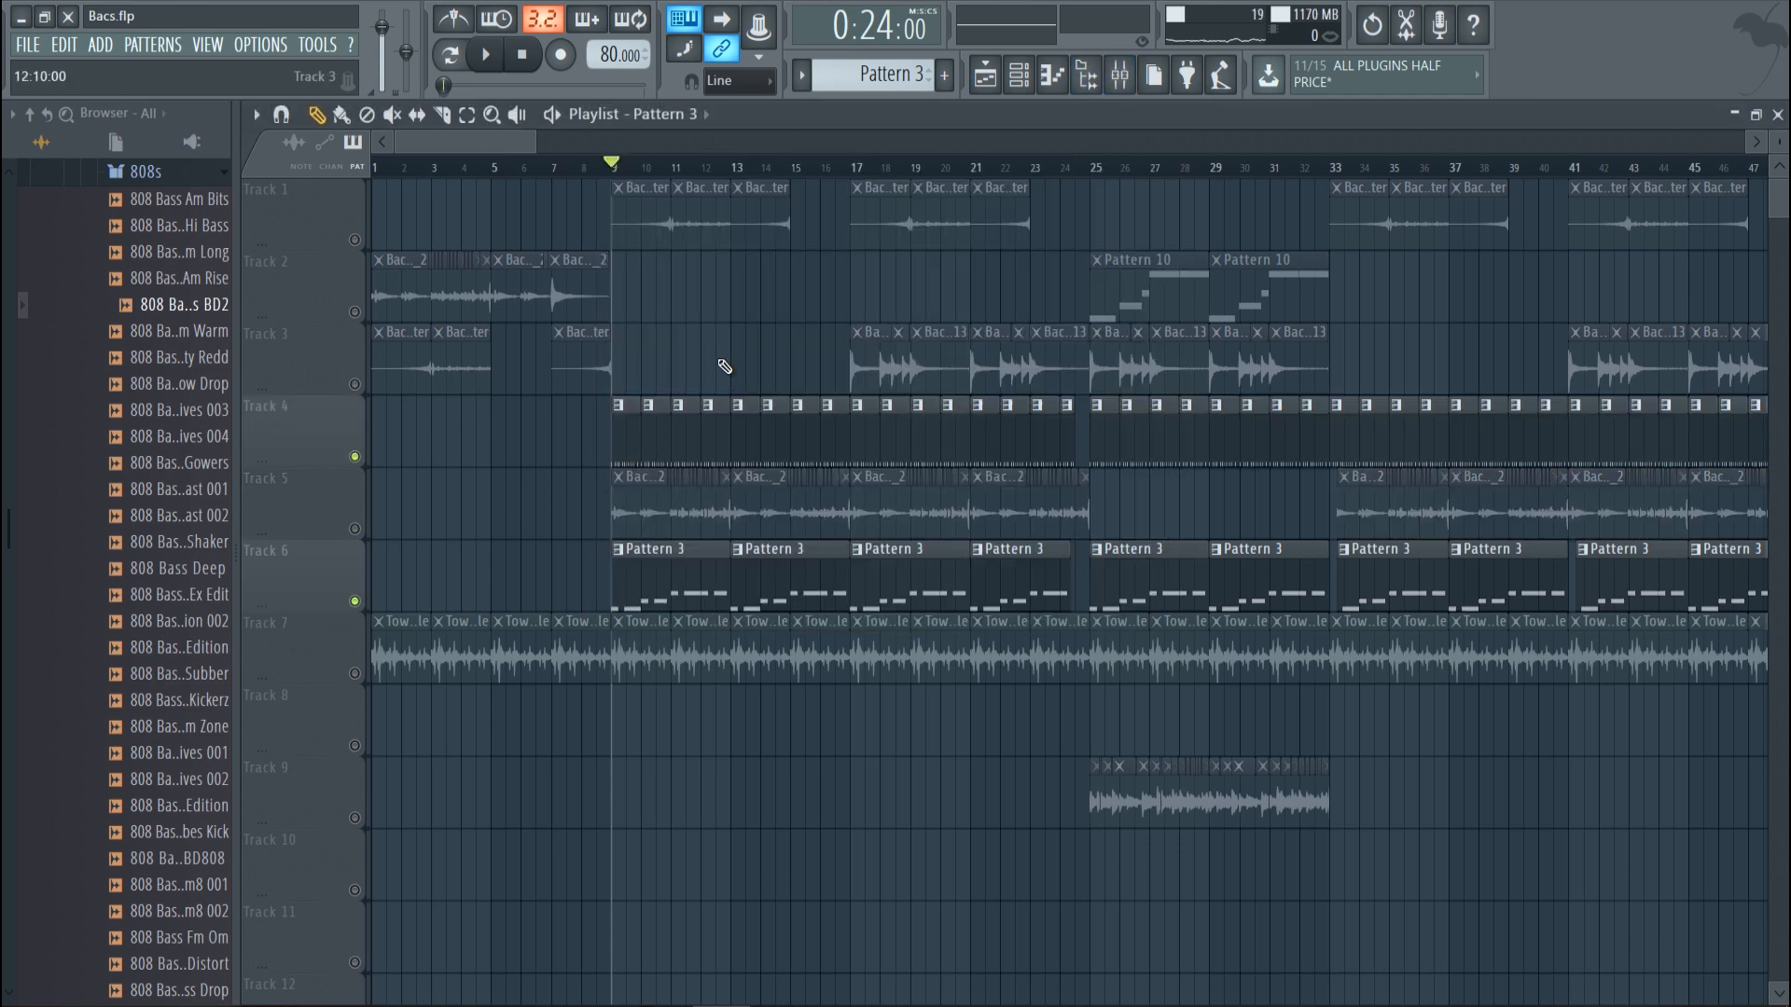
key(space)
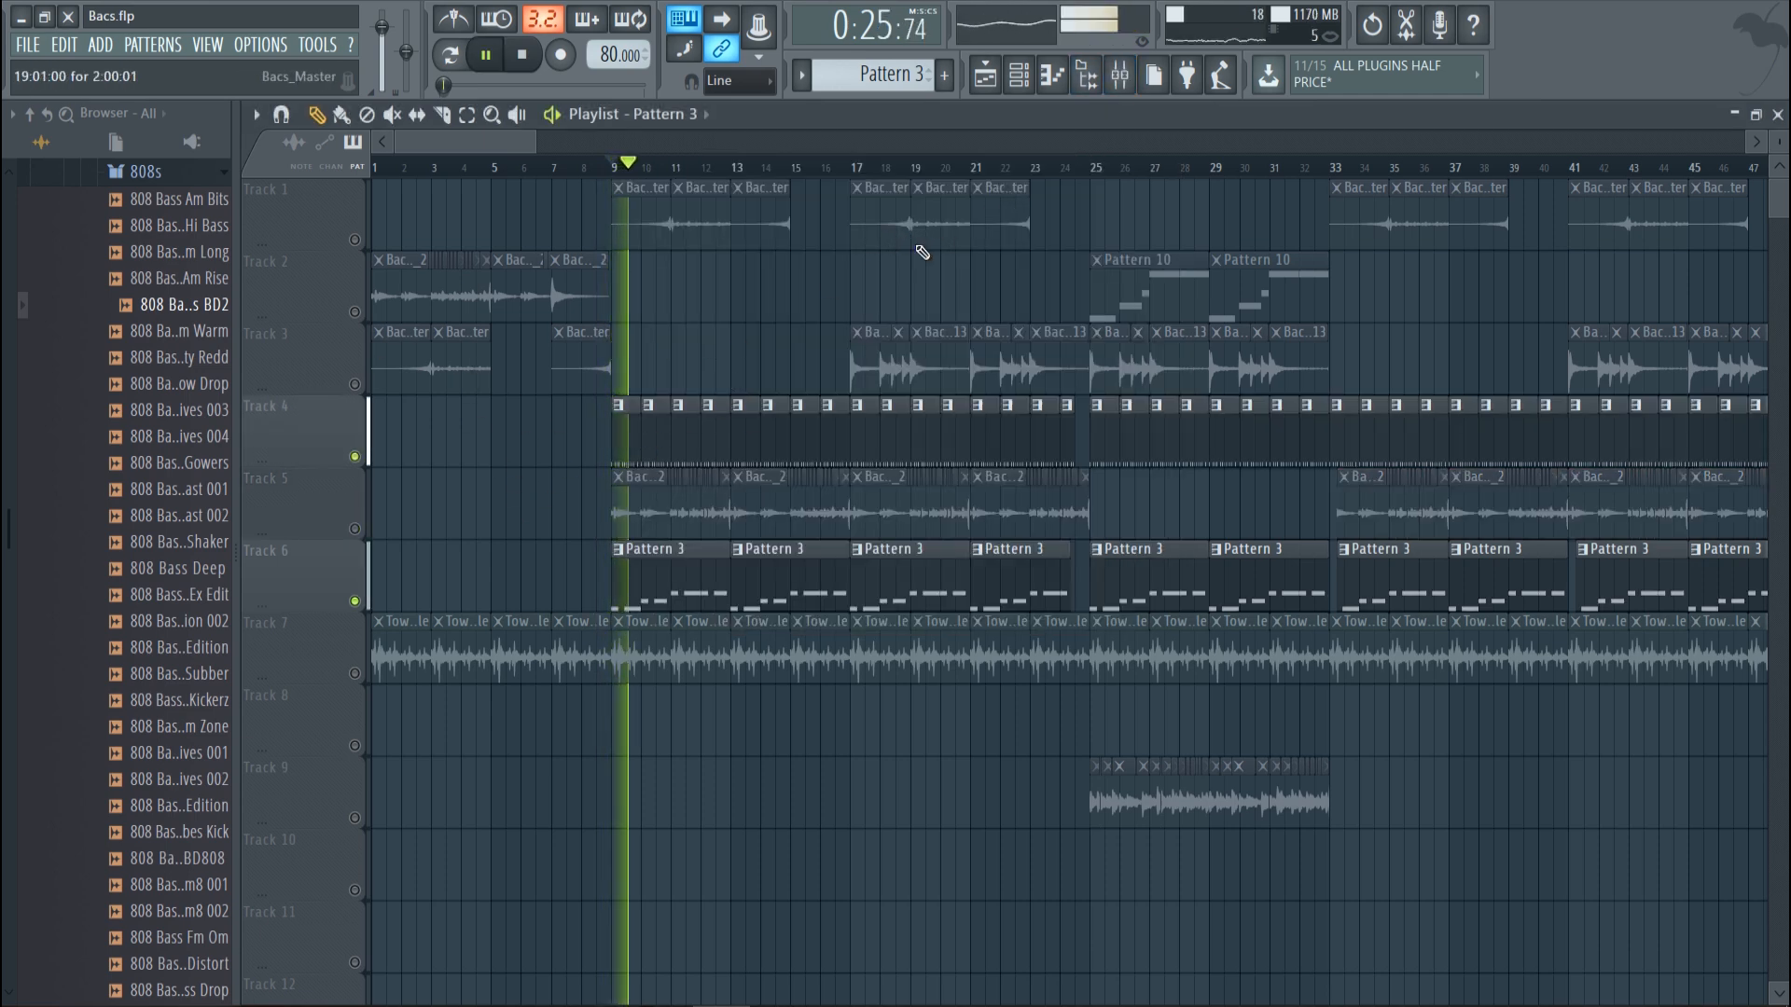